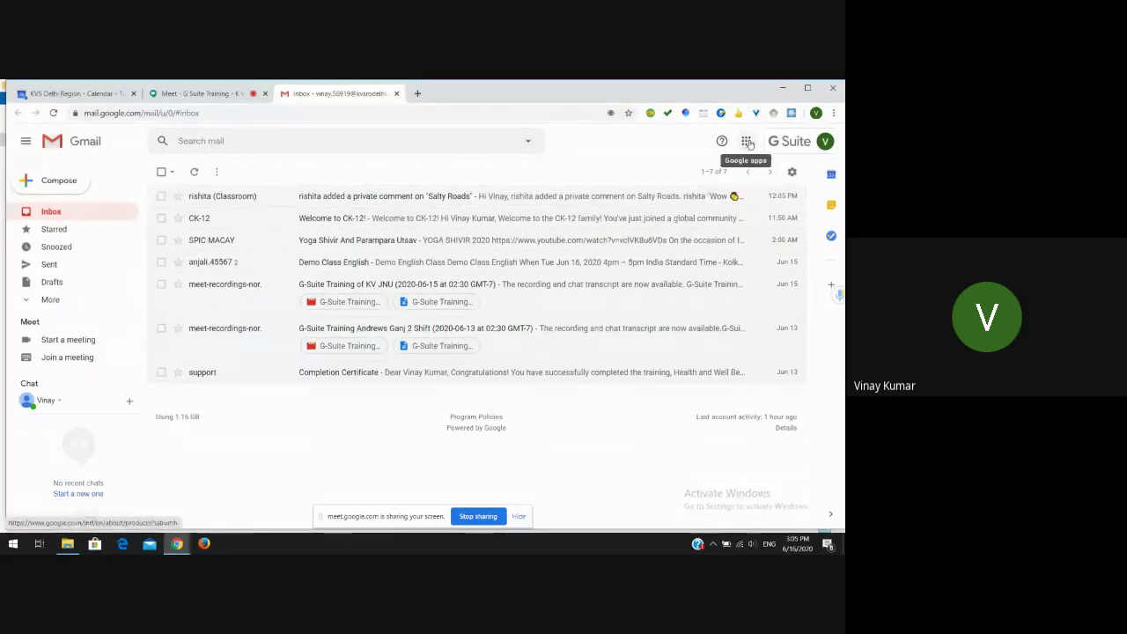
- Try to open the Google apps grid, which fails to load
{"action": "left_click", "coordinate": [747, 142]}
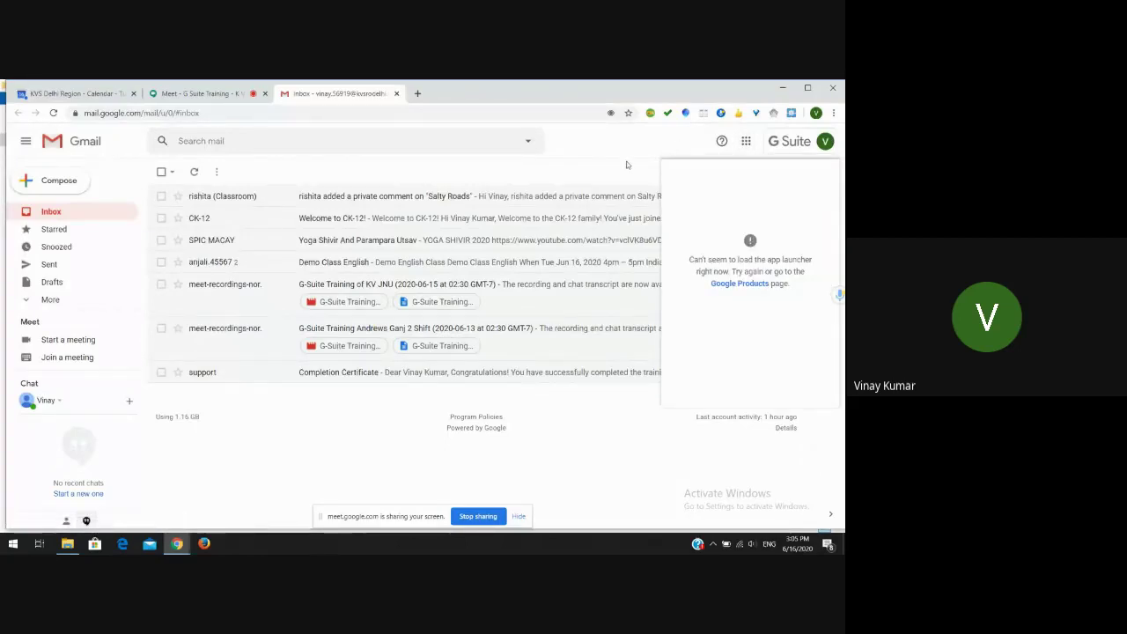
{"action": "double_click", "coordinate": [605, 441]}
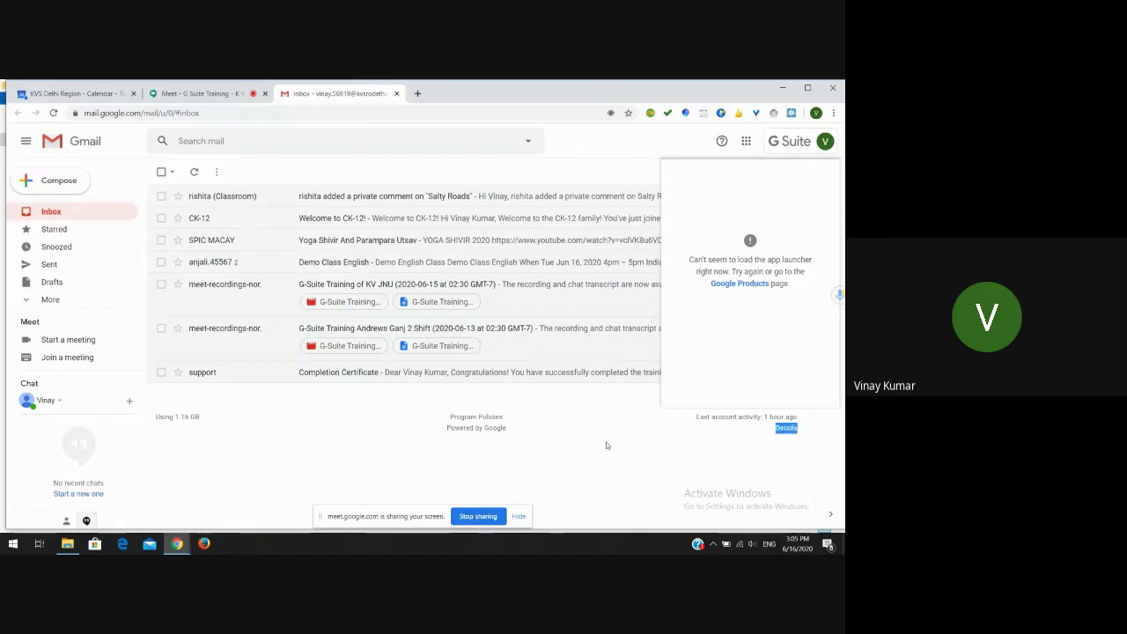
{"action": "left_click", "coordinate": [746, 142]}
{"action": "left_click", "coordinate": [746, 142]}
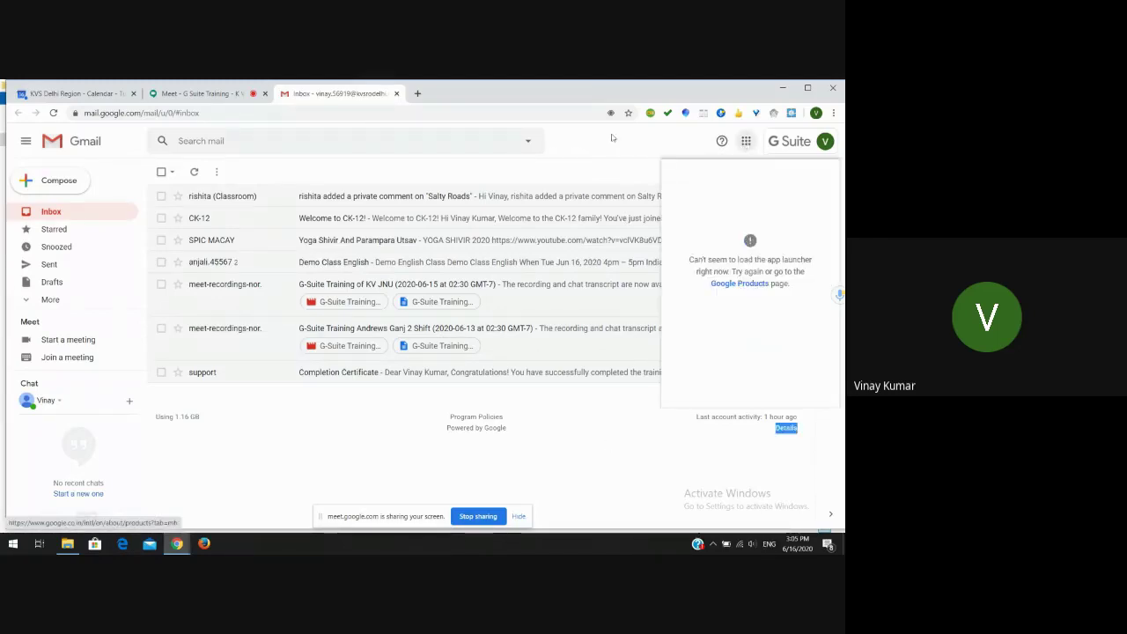
- Open Gmail in a new tab and show its Google apps list, including Classroom
{"action": "left_click", "coordinate": [418, 93]}
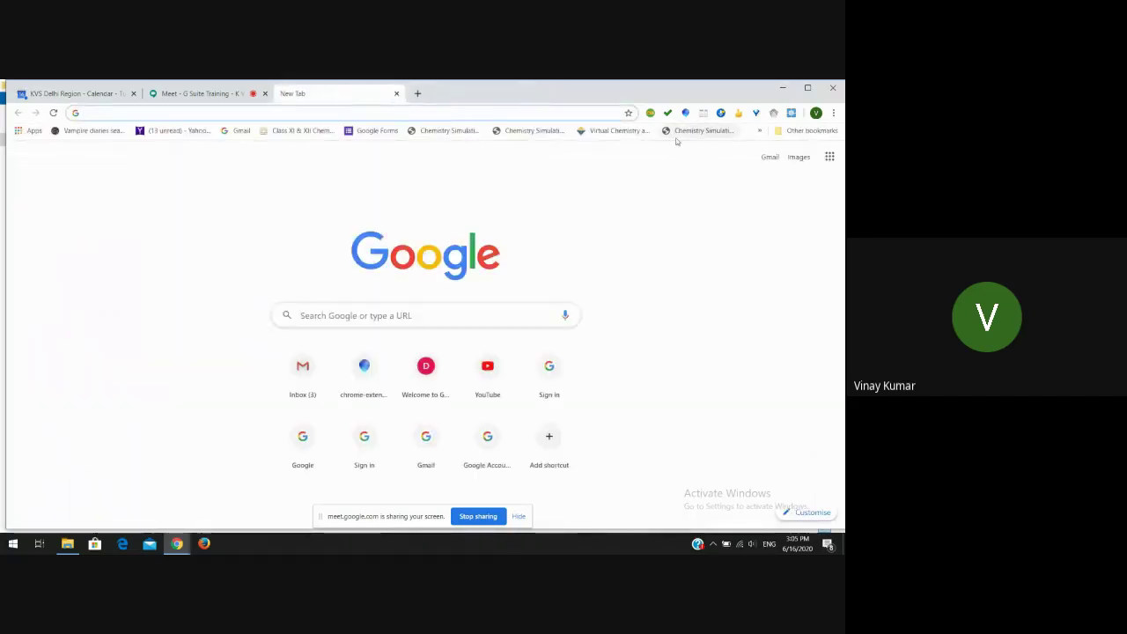
{"action": "left_click", "coordinate": [770, 158]}
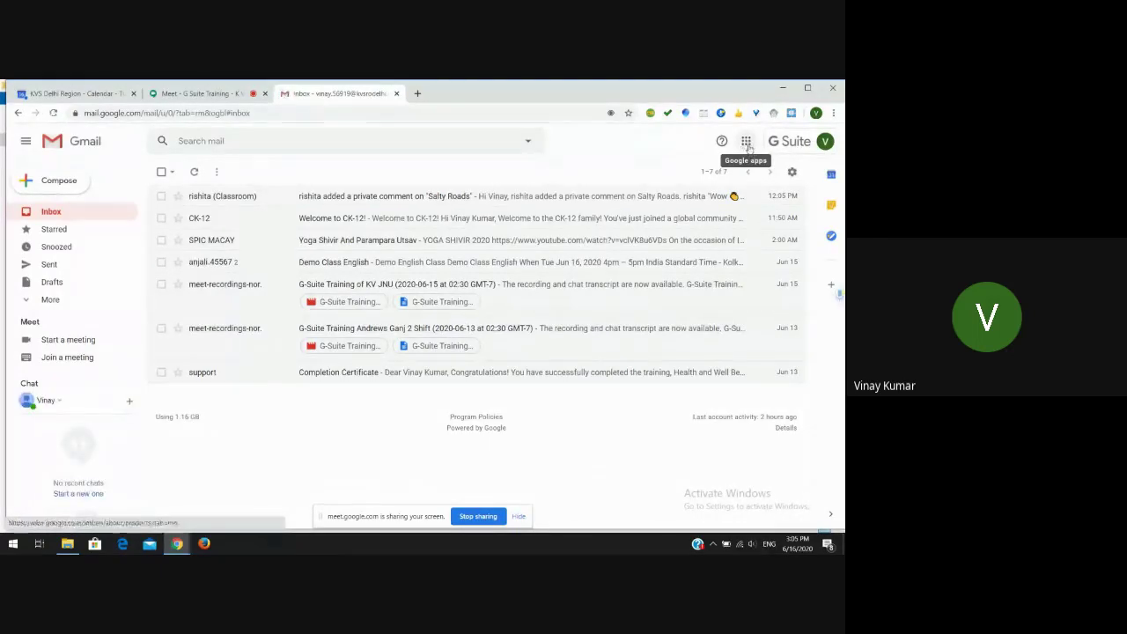
{"action": "left_click", "coordinate": [745, 142]}
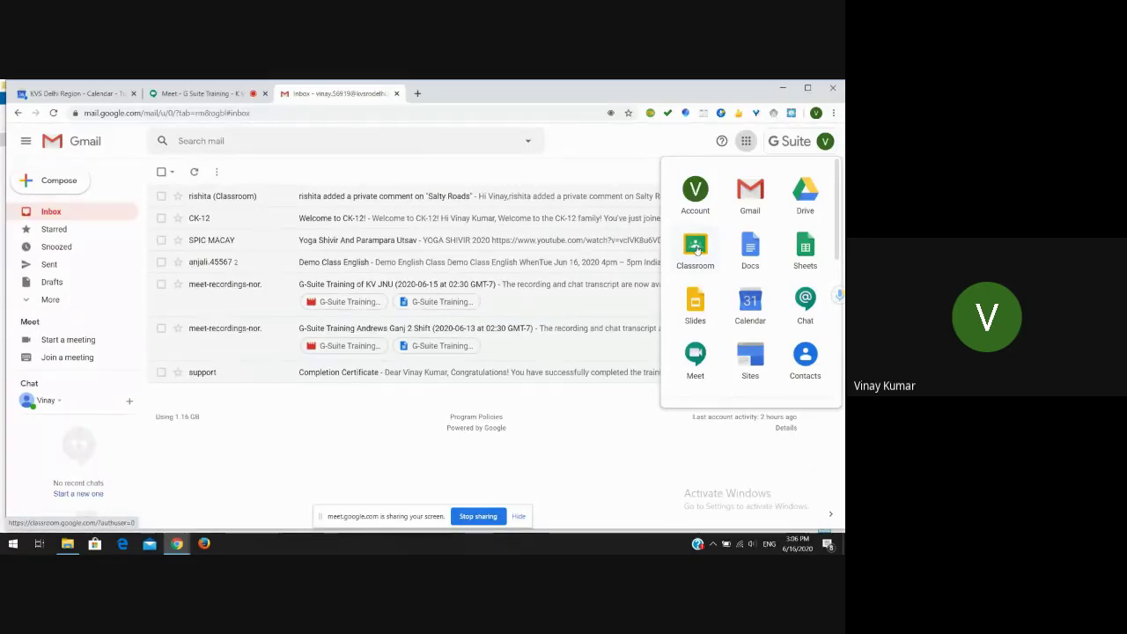
- Launch Classroom from the apps list, then return to the Meet call tab
{"action": "left_click", "coordinate": [696, 250]}
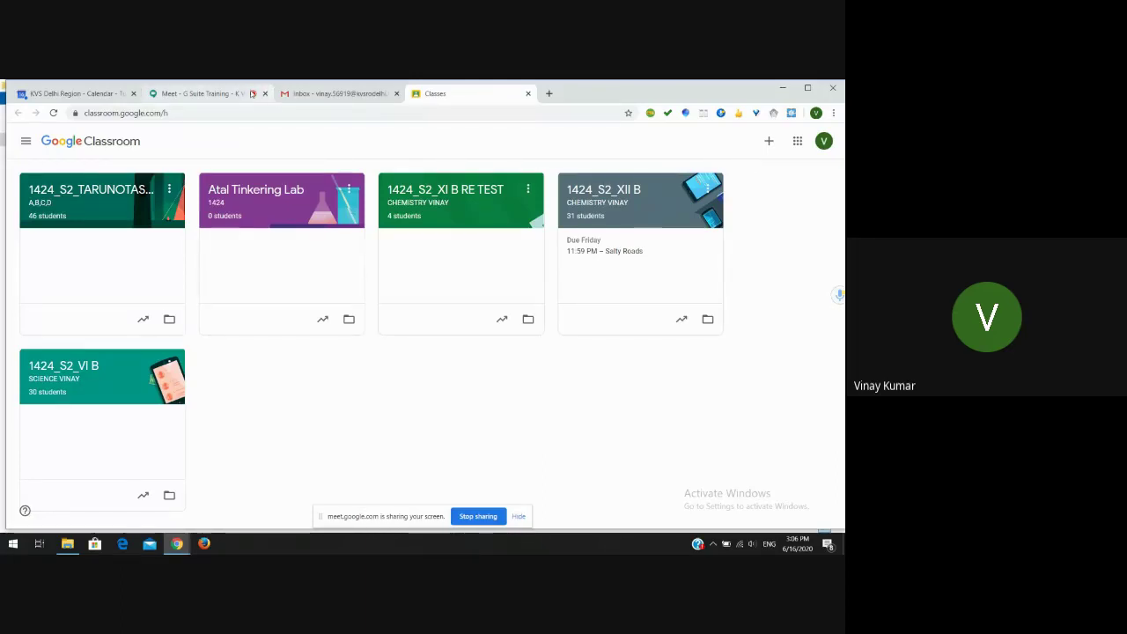
{"action": "left_click", "coordinate": [209, 95]}
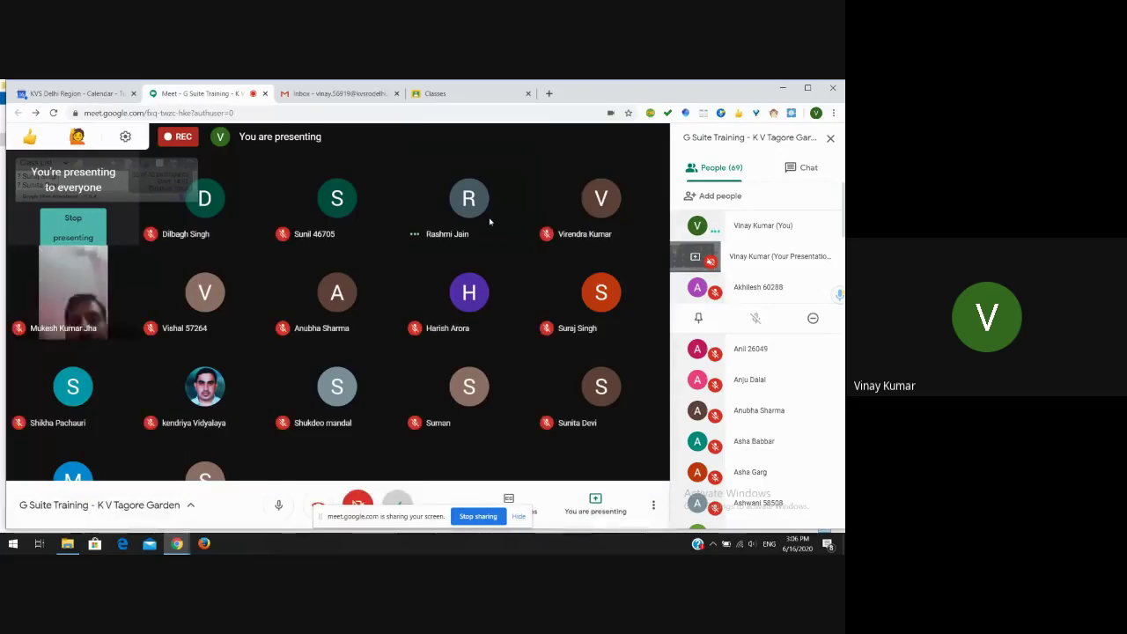
- Mute one participant for everyone, then return to the Classroom class list tab
{"action": "mouse_move", "coordinate": [471, 220]}
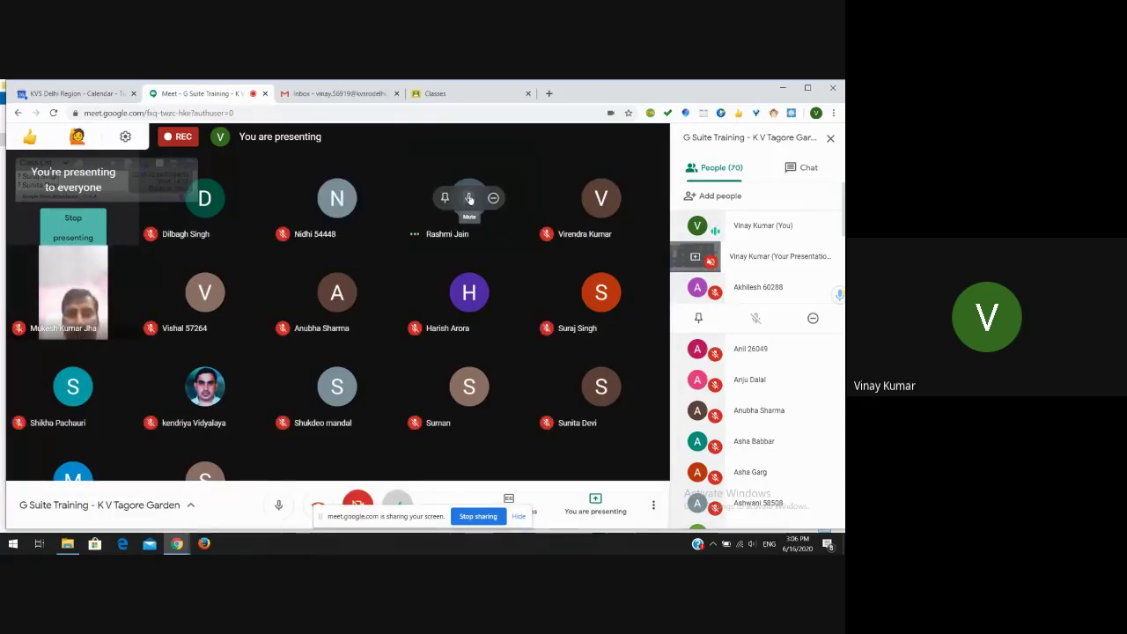
{"action": "left_click", "coordinate": [469, 199]}
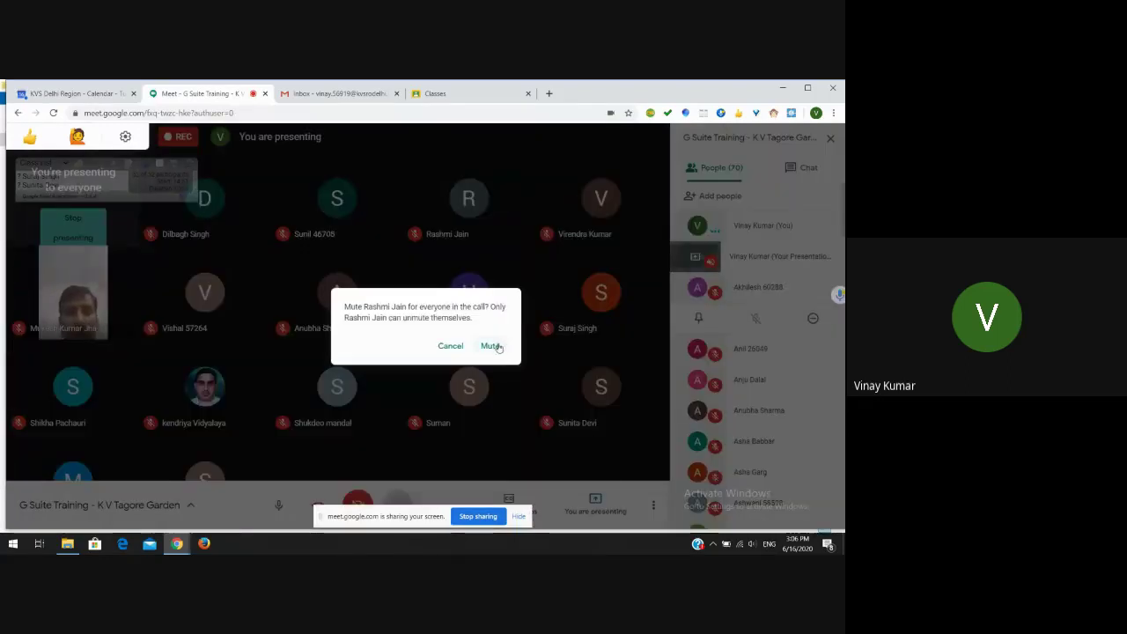
{"action": "left_click", "coordinate": [519, 260]}
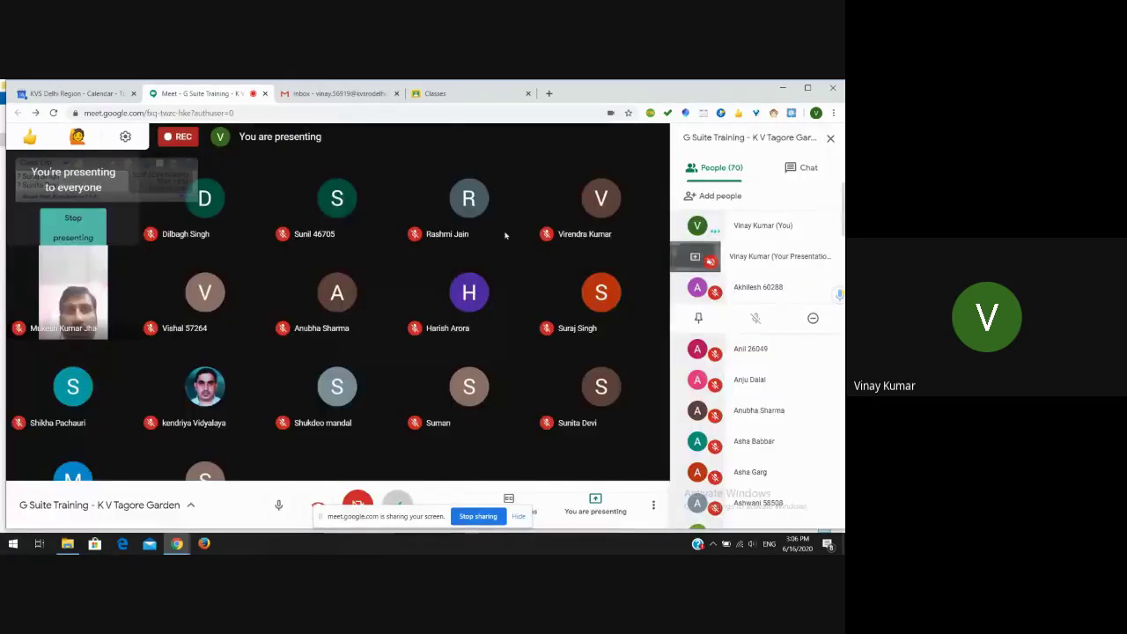
{"action": "left_click", "coordinate": [446, 95]}
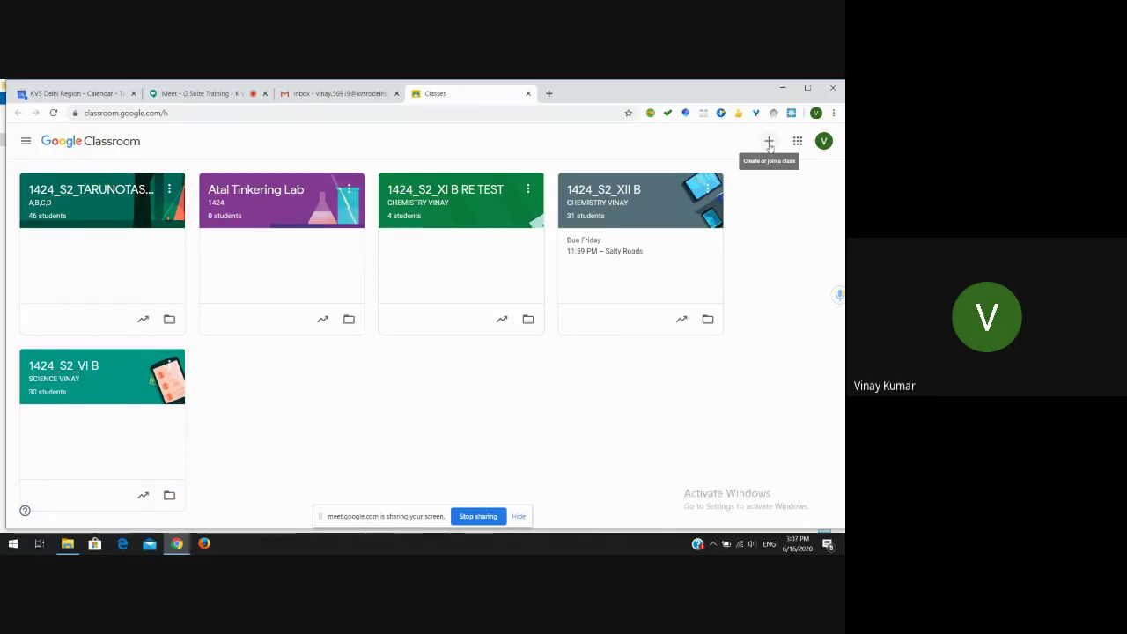
- Start creating a new class and name it 1424_S2_XII C
{"action": "left_click", "coordinate": [768, 142]}
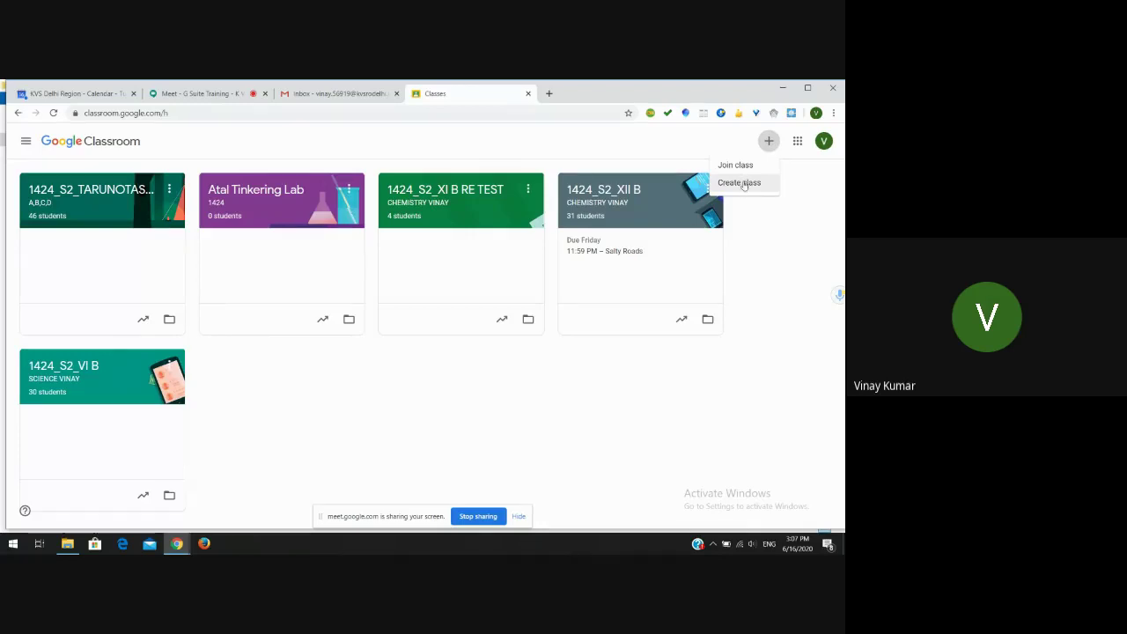
{"action": "left_click", "coordinate": [744, 183]}
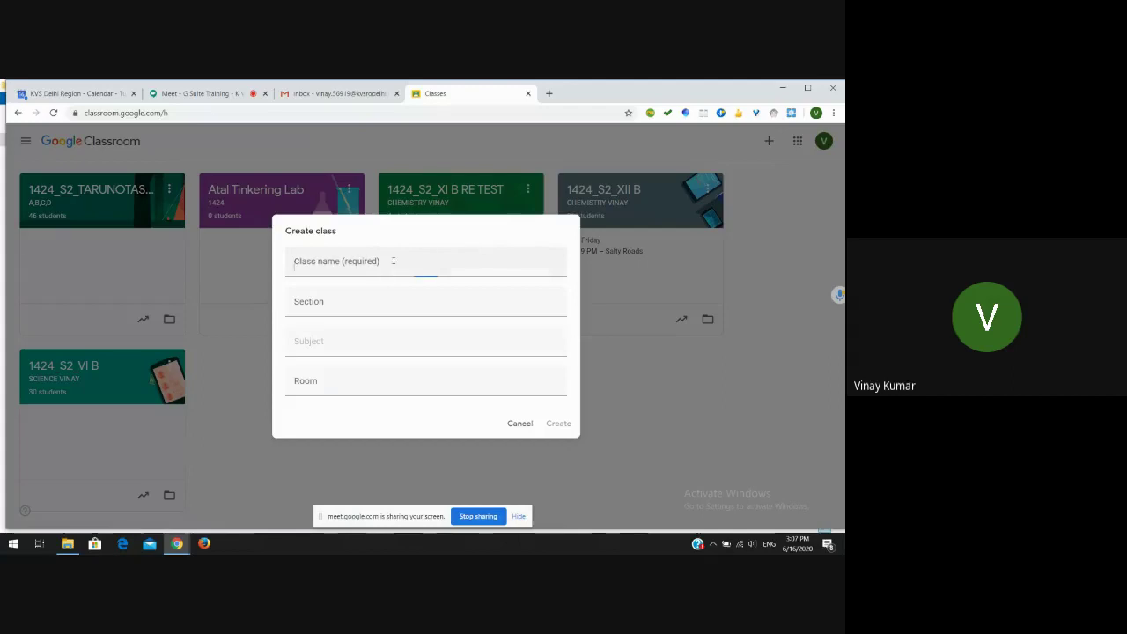
{"action": "left_click", "coordinate": [386, 264]}
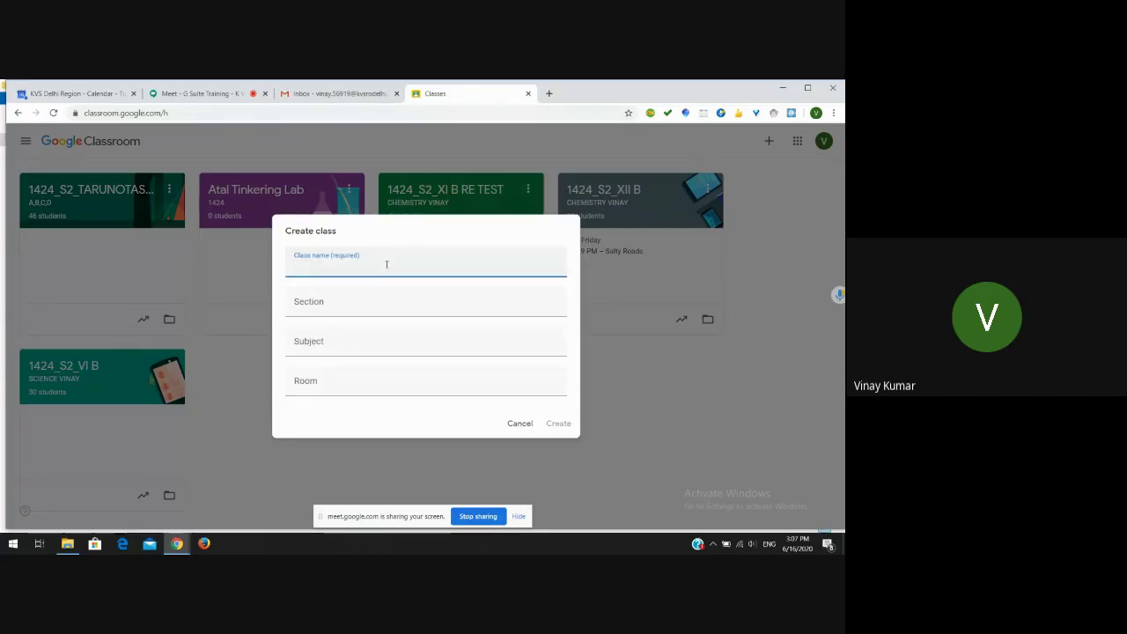
{"action": "type", "text": "1424"}
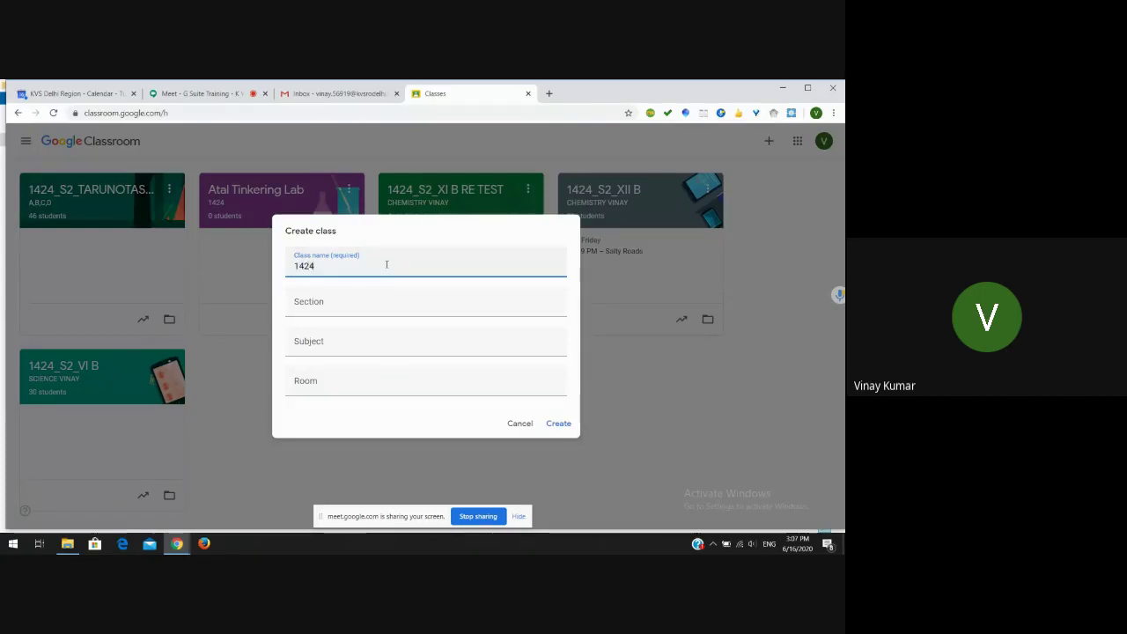
{"action": "type", "text": "_"}
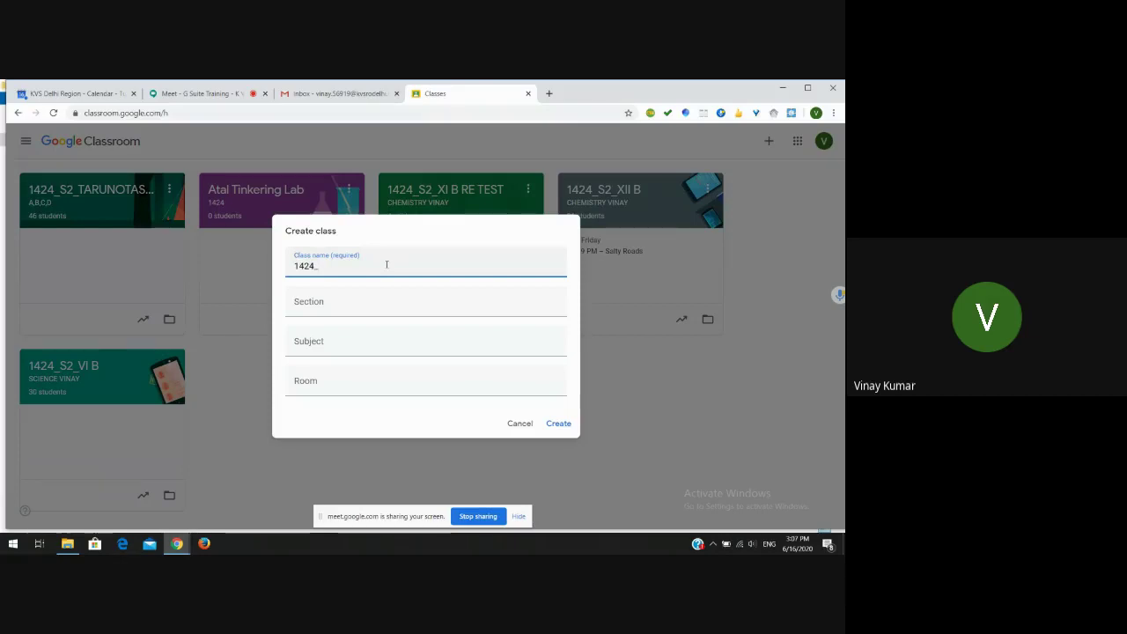
{"action": "type", "text": "s"}
{"action": "key", "text": "BackSpace"}
{"action": "type", "text": "S2_"}
{"action": "key", "text": "BackSpace"}
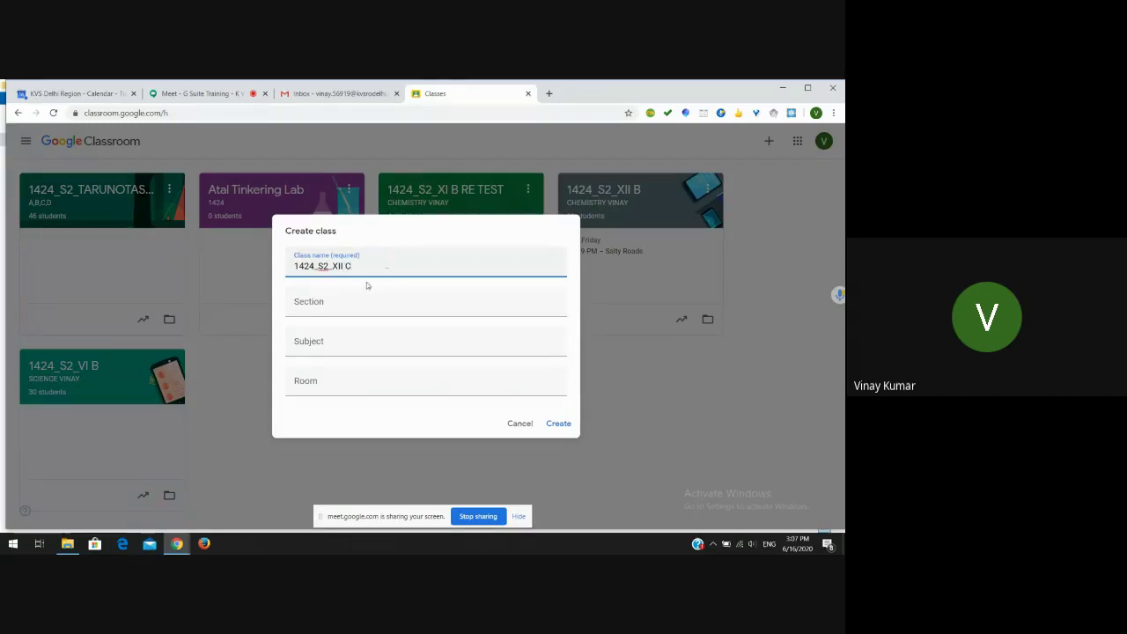
- Enter the section as CHEMISTRY followed by the teacher's name
{"action": "left_click", "coordinate": [339, 305]}
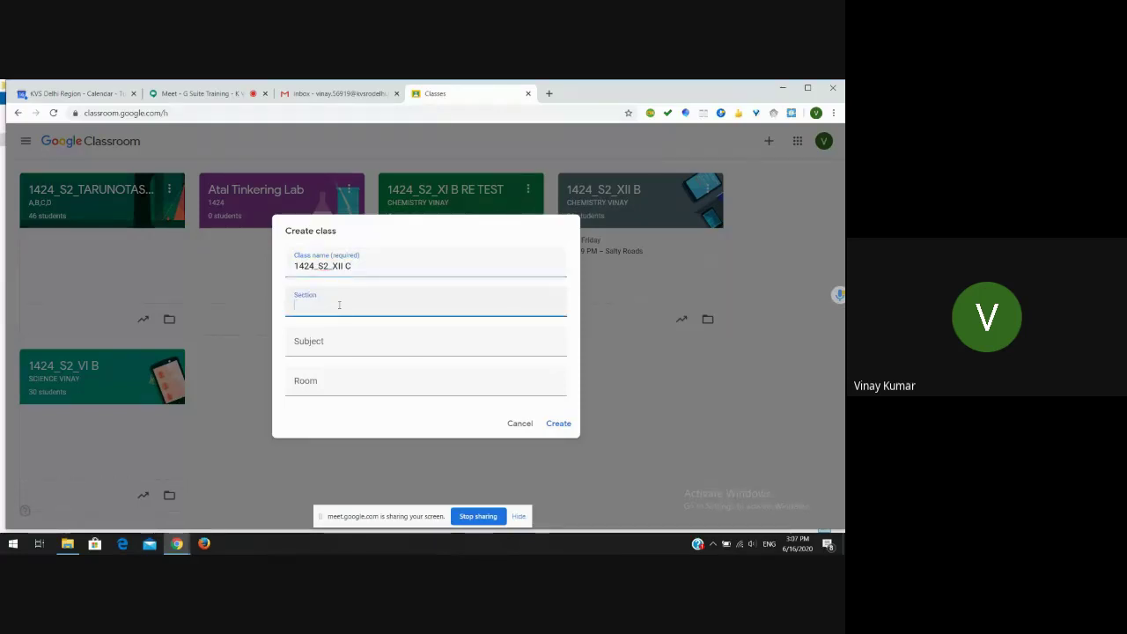
{"action": "type", "text": "CHEMI"}
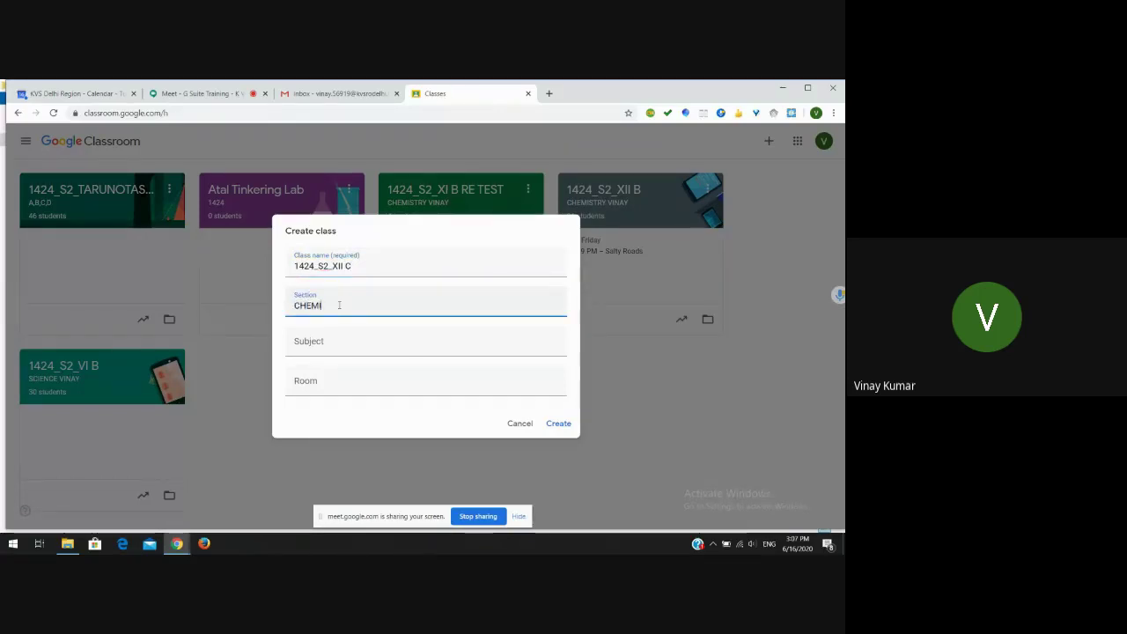
{"action": "type", "text": "STR"}
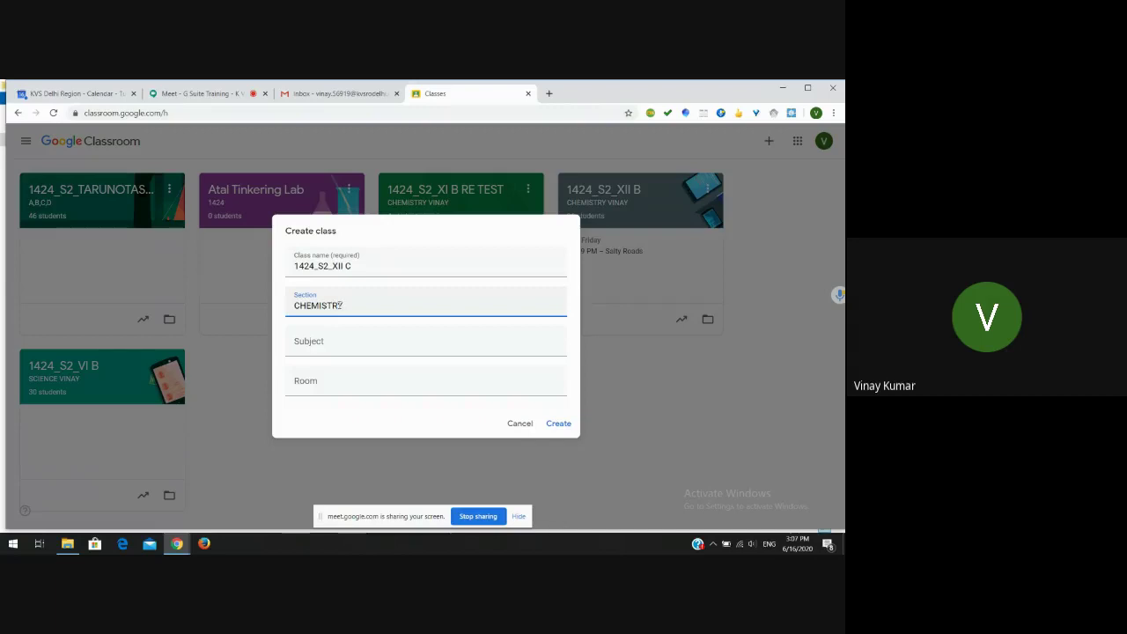
{"action": "type", "text": "Y VINAY"}
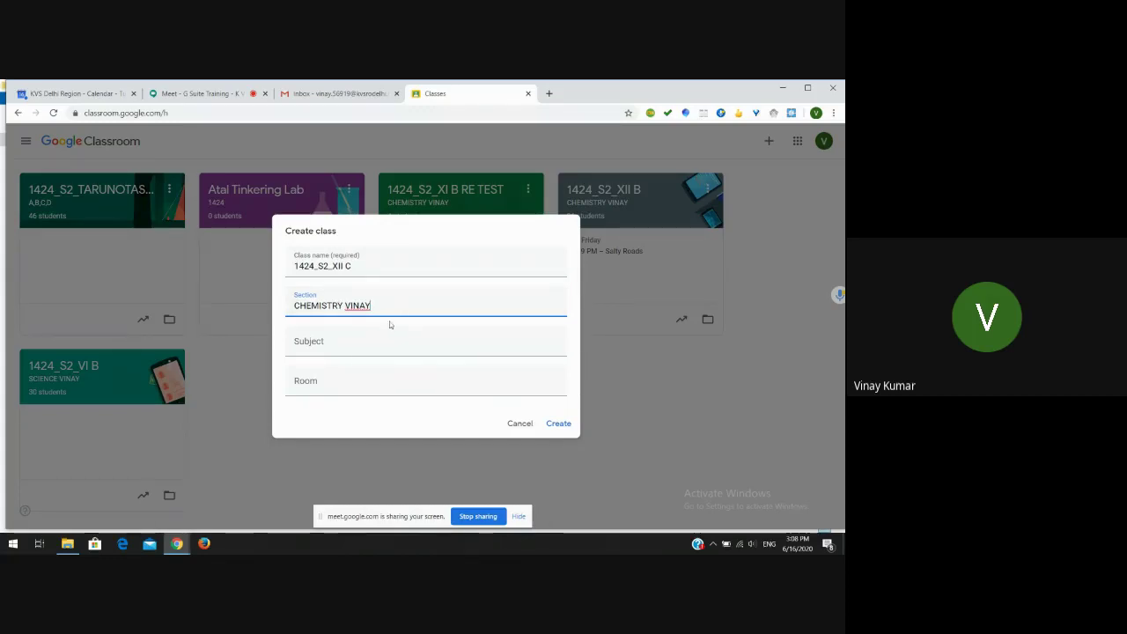
{"action": "left_click", "coordinate": [325, 349]}
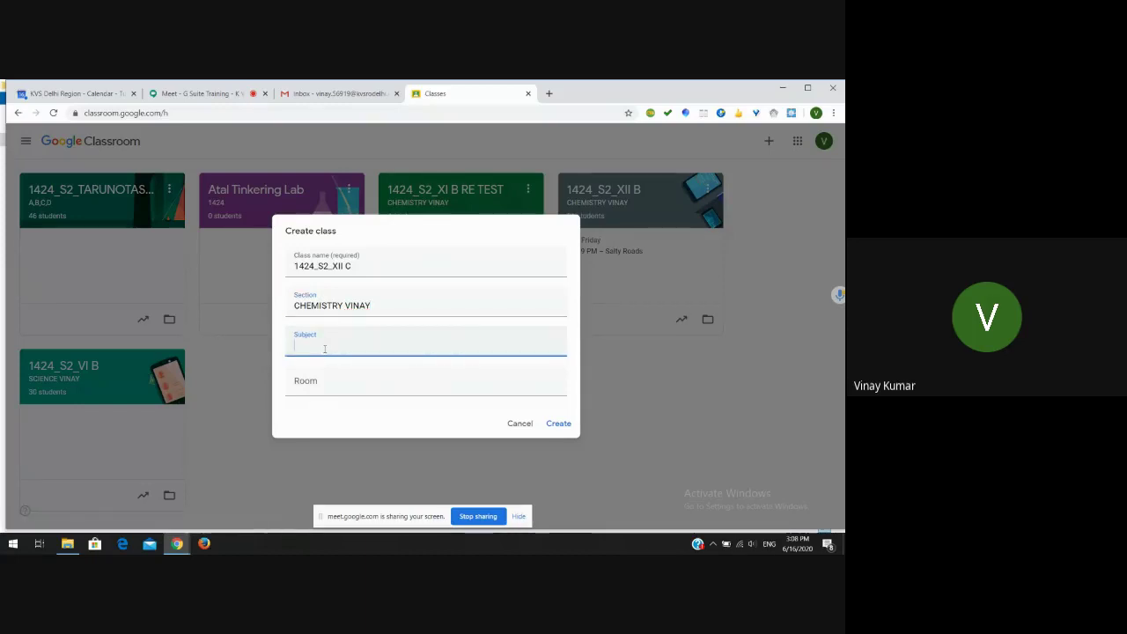
- Choose Chemistry as the class subject from the suggestions, leaving Room blank
{"action": "type", "text": "Che"}
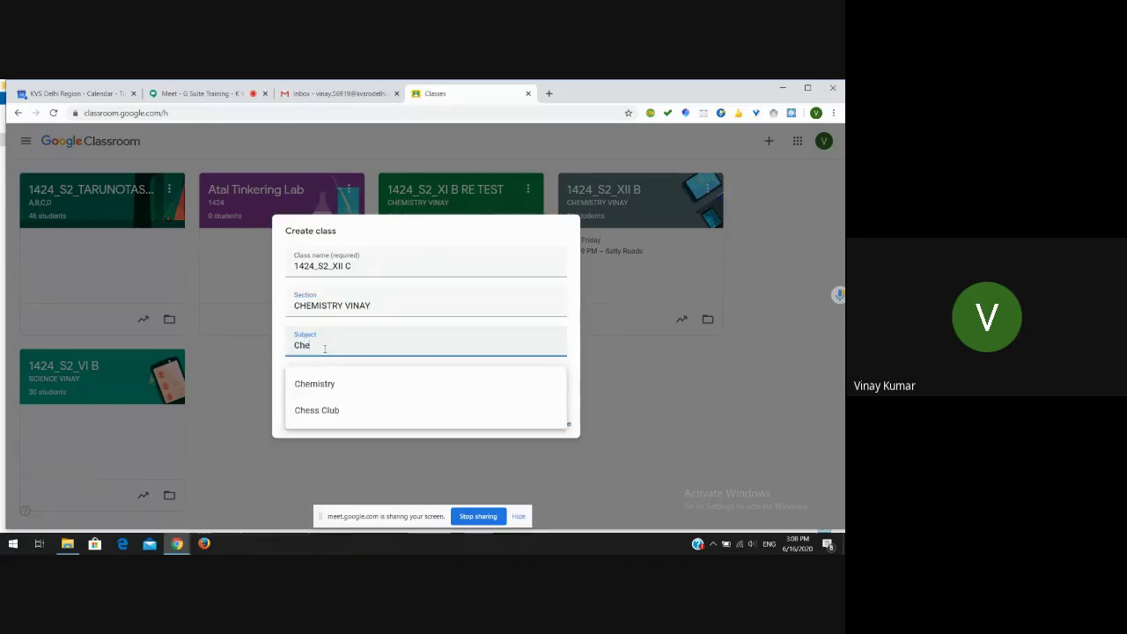
{"action": "left_click", "coordinate": [318, 384]}
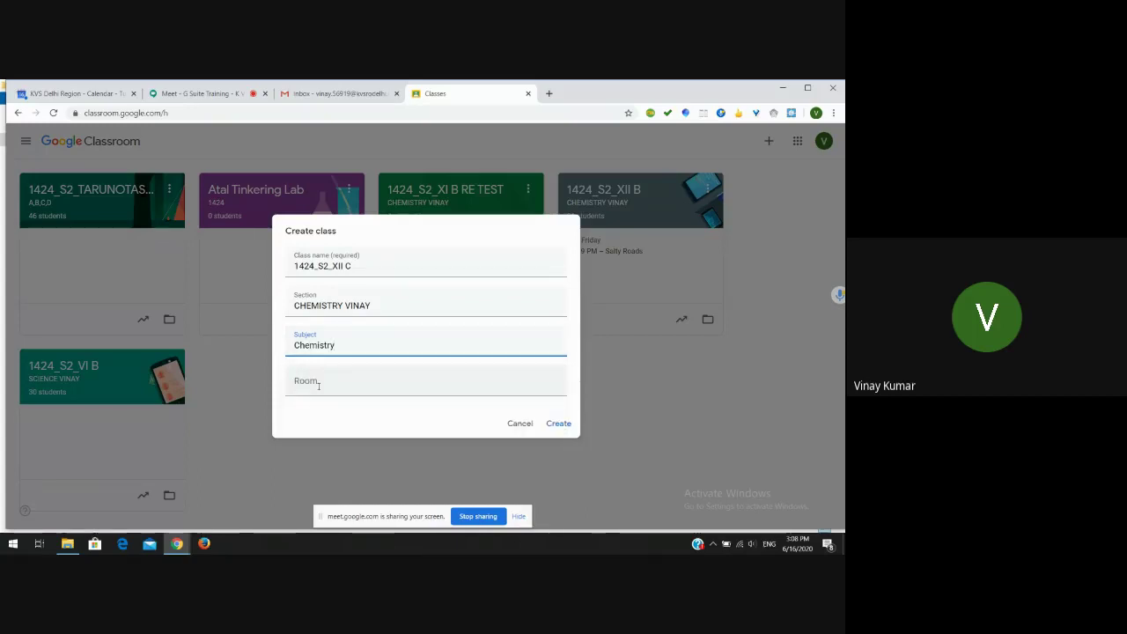
{"action": "left_click", "coordinate": [363, 391]}
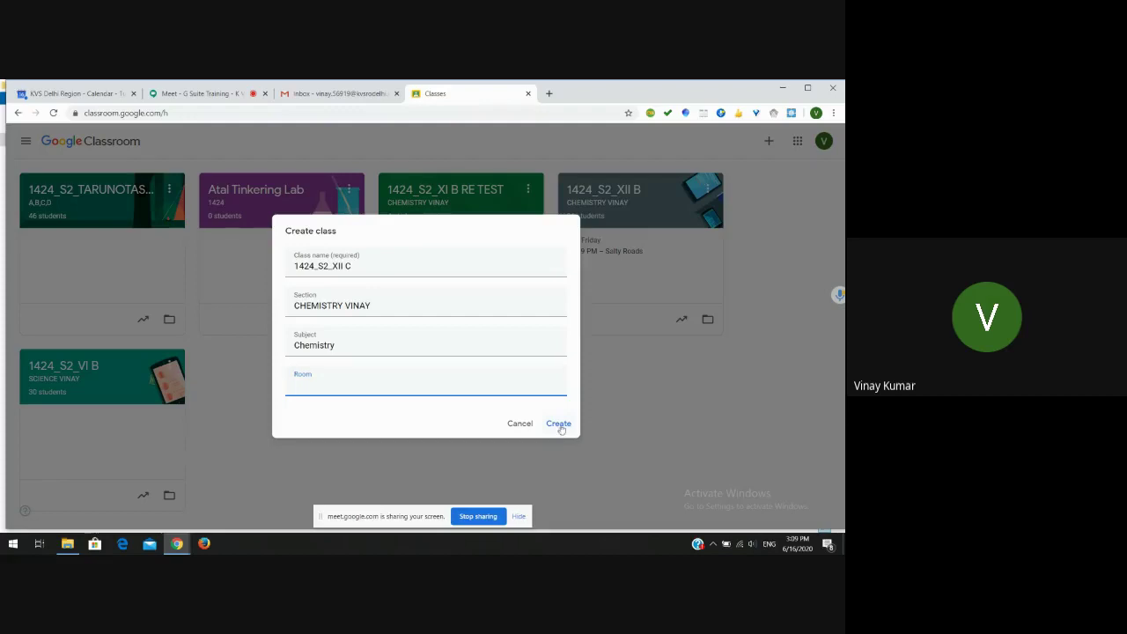
- Create the 1424_S2_XII C class, then briefly display its class code enlarged
{"action": "left_click", "coordinate": [559, 424]}
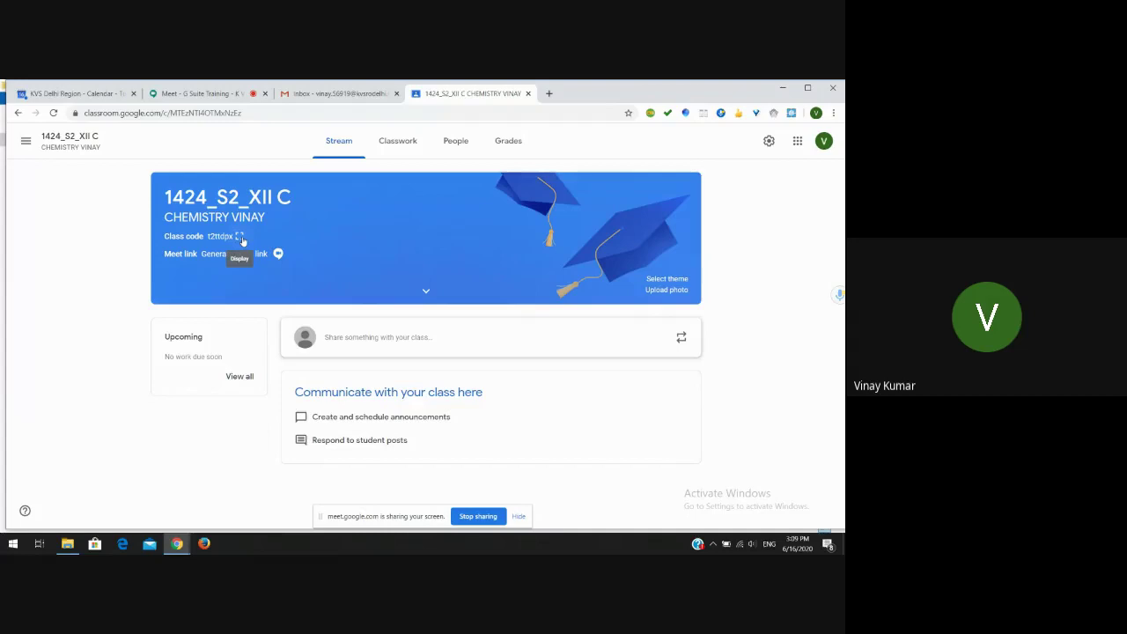
{"action": "left_click", "coordinate": [240, 236]}
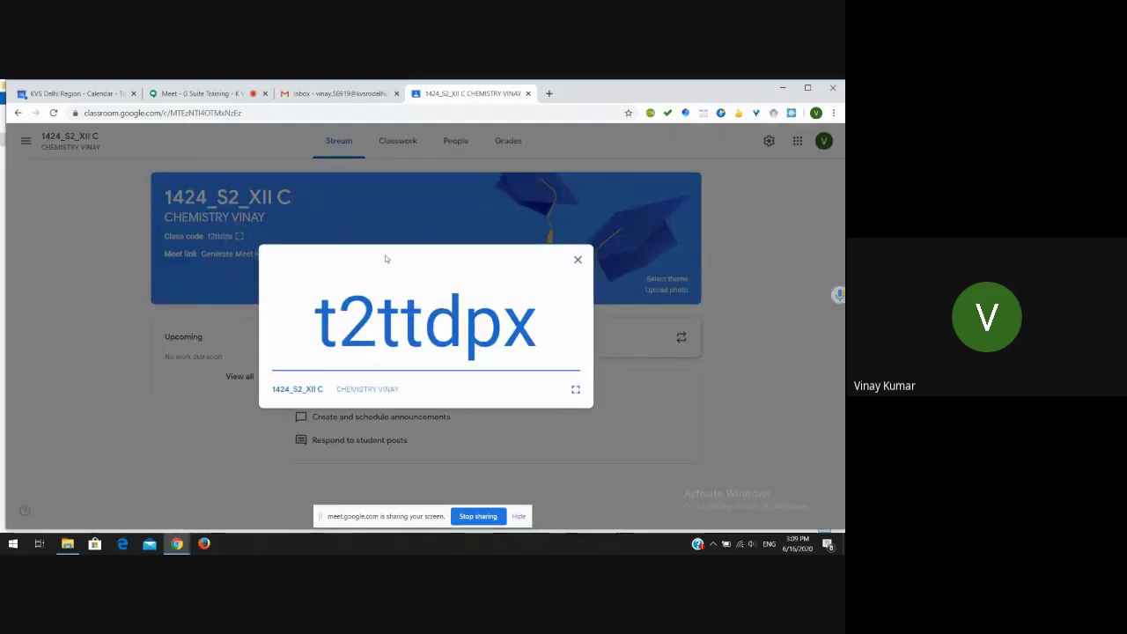
{"action": "left_click", "coordinate": [577, 260]}
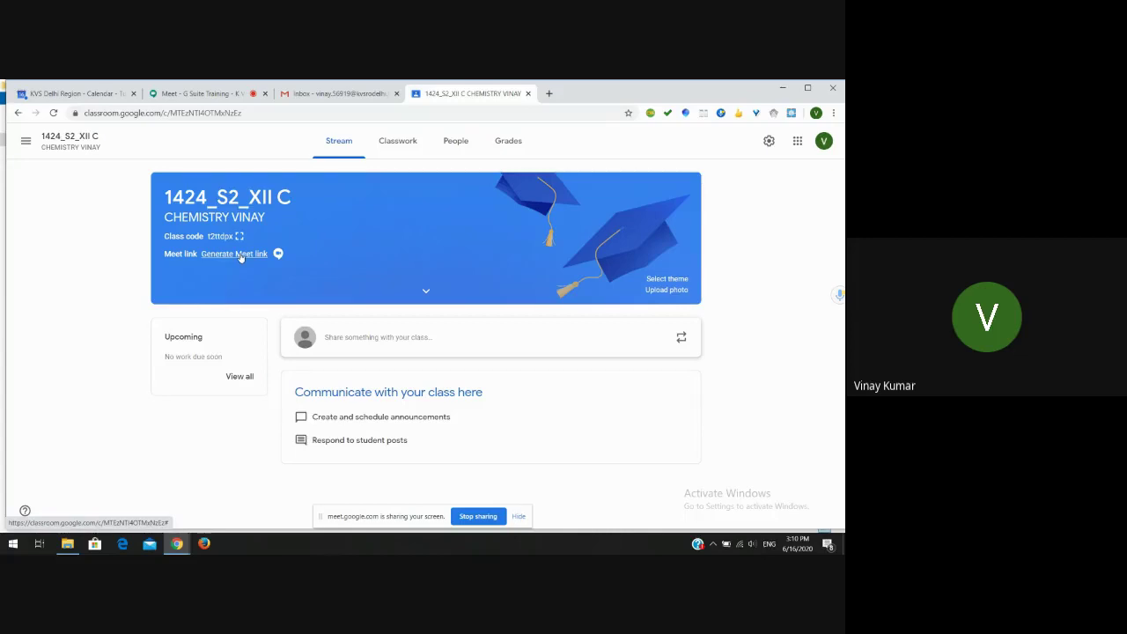
- Generate a class Meet link visible to students and save it
{"action": "left_click", "coordinate": [239, 254]}
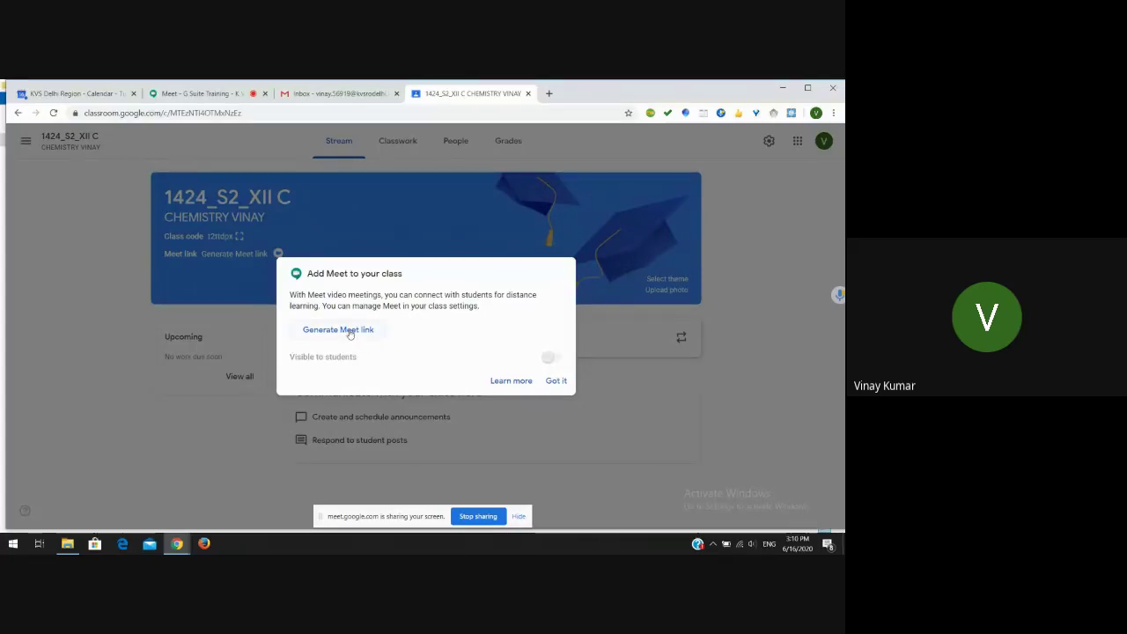
{"action": "left_click", "coordinate": [350, 331]}
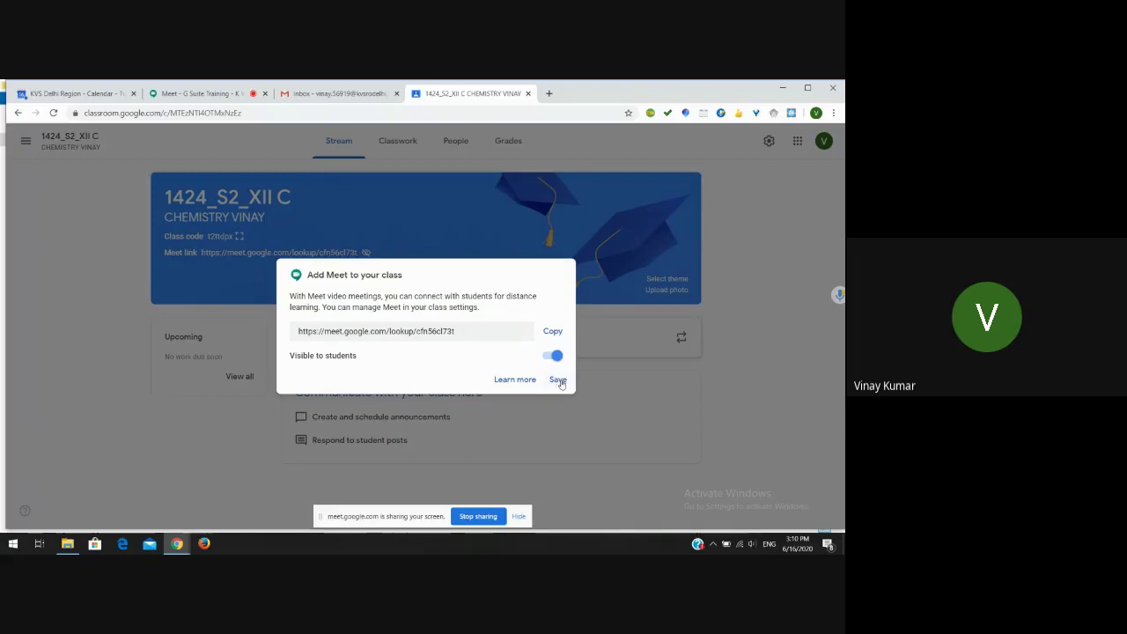
{"action": "left_click", "coordinate": [558, 380]}
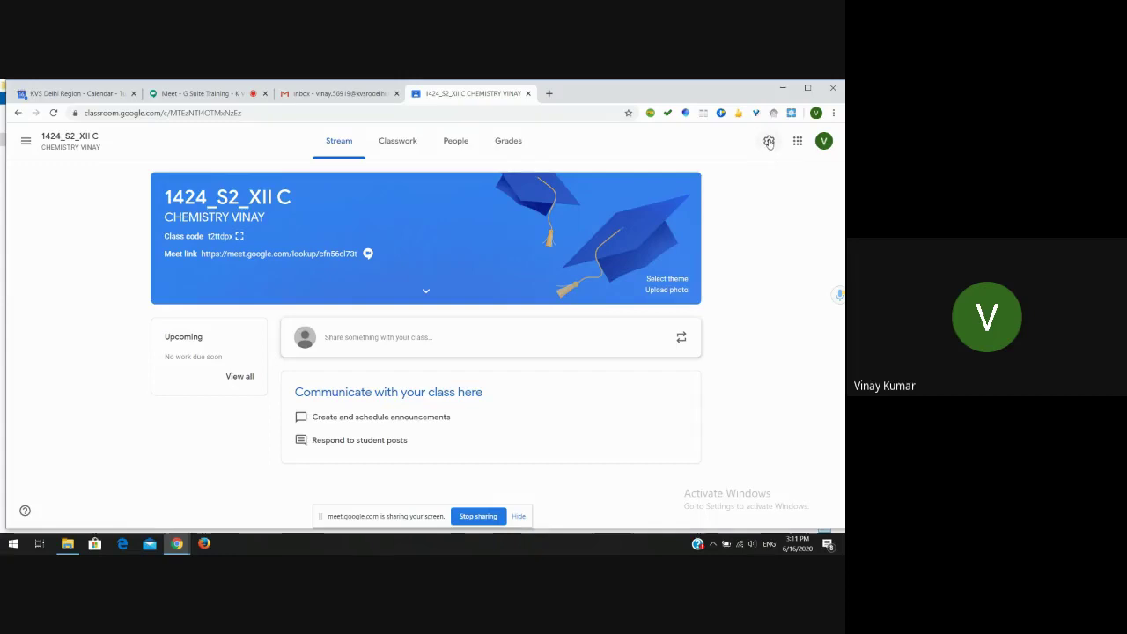
- Open Class settings and scroll down, then switch to the Meet call tab
{"action": "left_click", "coordinate": [768, 142]}
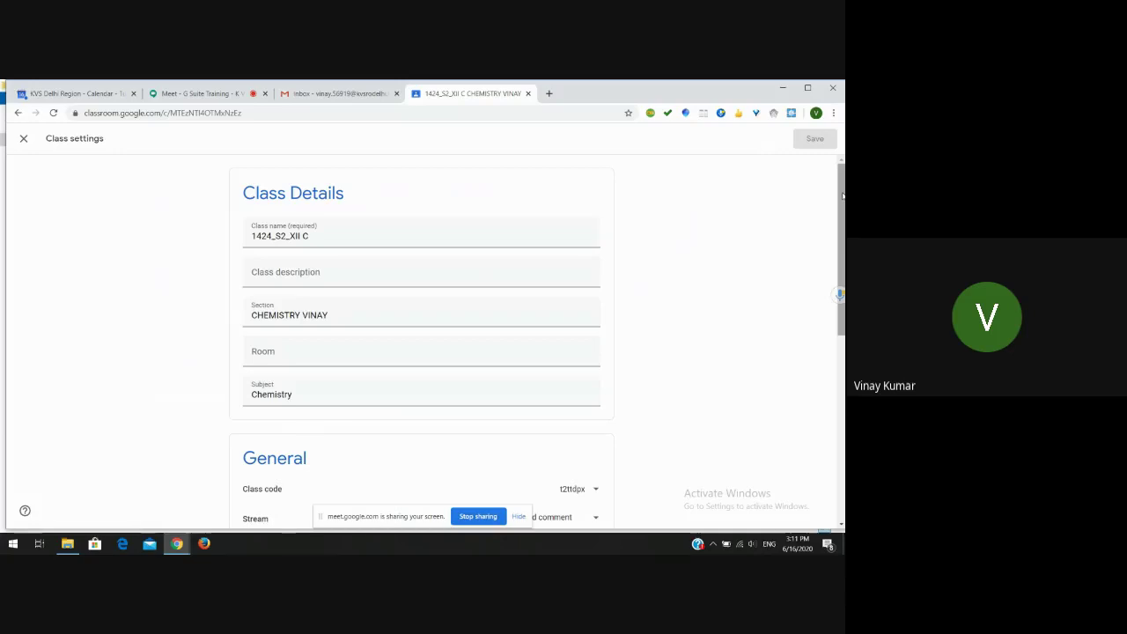
{"action": "left_click_drag", "start_coordinate": [843, 196], "coordinate": [843, 337]}
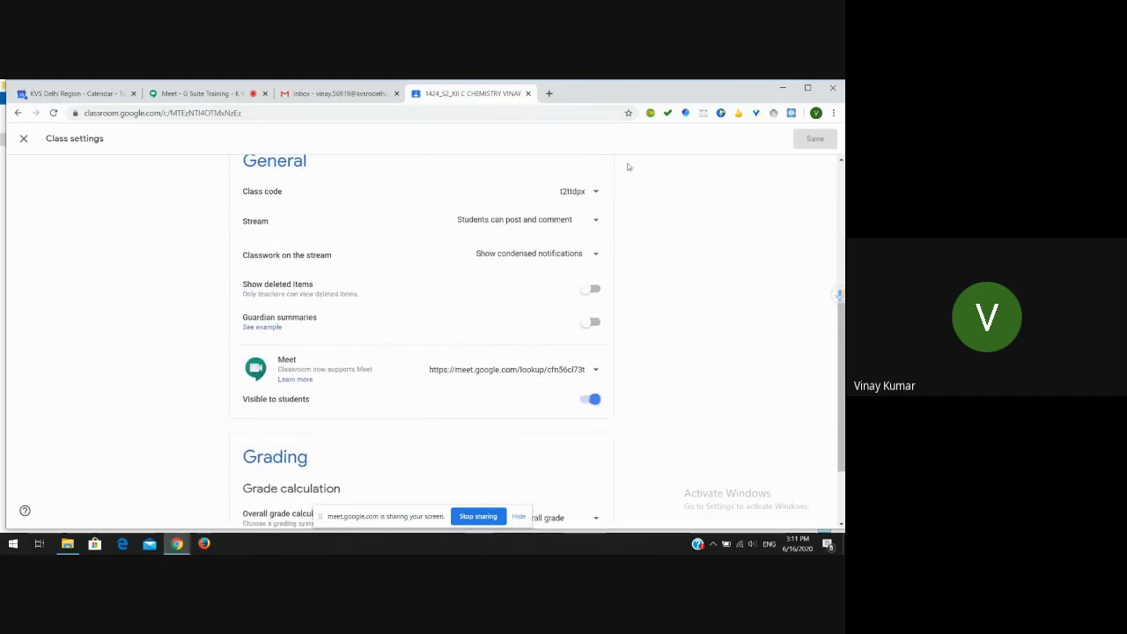
{"action": "left_click", "coordinate": [230, 95]}
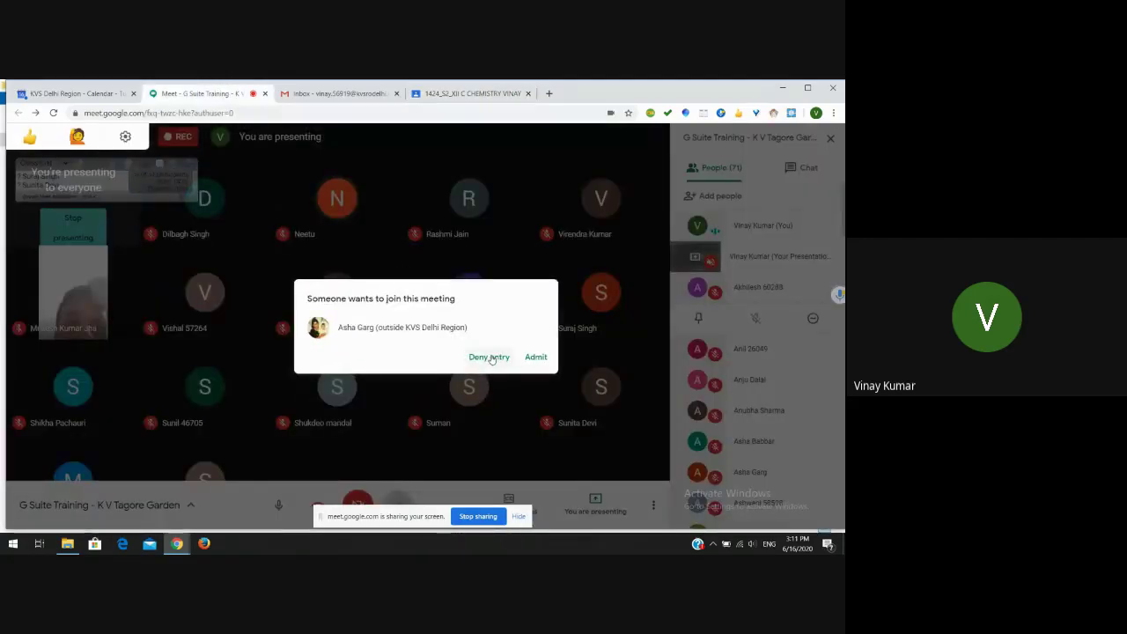
- Deny the outside join request, then return to the Classroom settings tab
{"action": "left_click", "coordinate": [489, 357]}
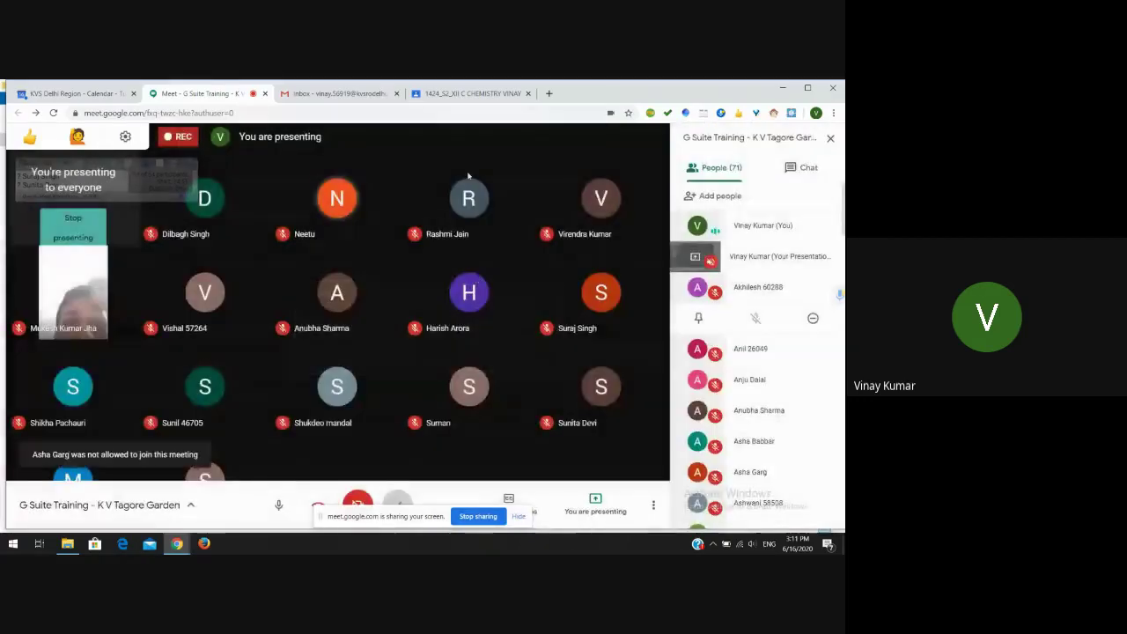
{"action": "left_click", "coordinate": [449, 95]}
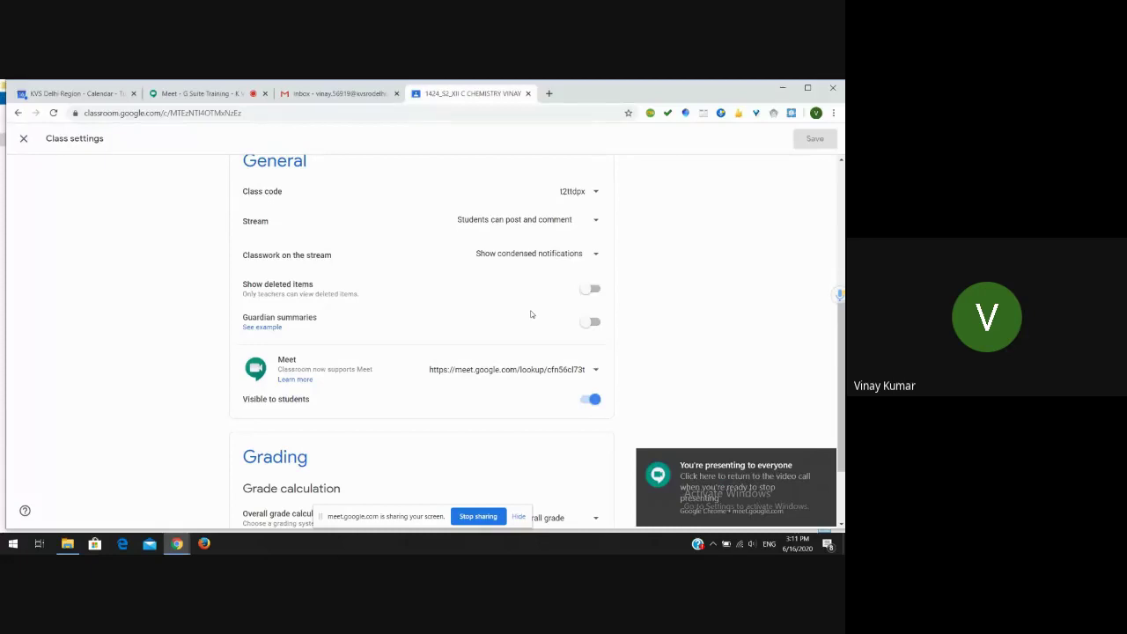
- Set Stream to 'Students can post and comment' and classwork on stream to 'Show attachments and details'
{"action": "left_click", "coordinate": [595, 193]}
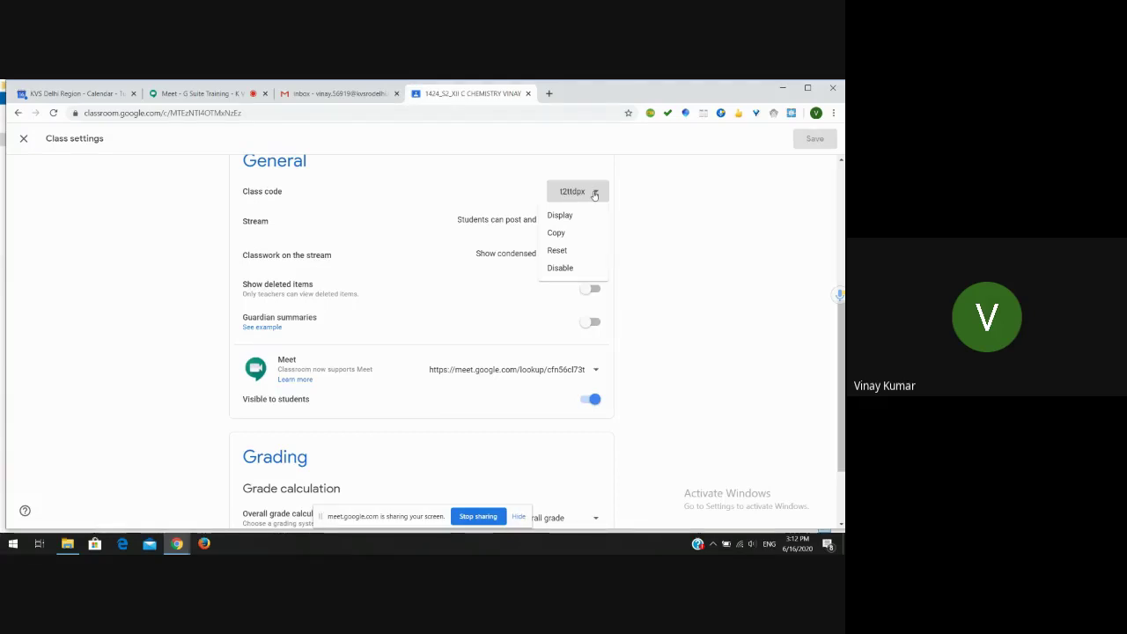
{"action": "left_click", "coordinate": [643, 256]}
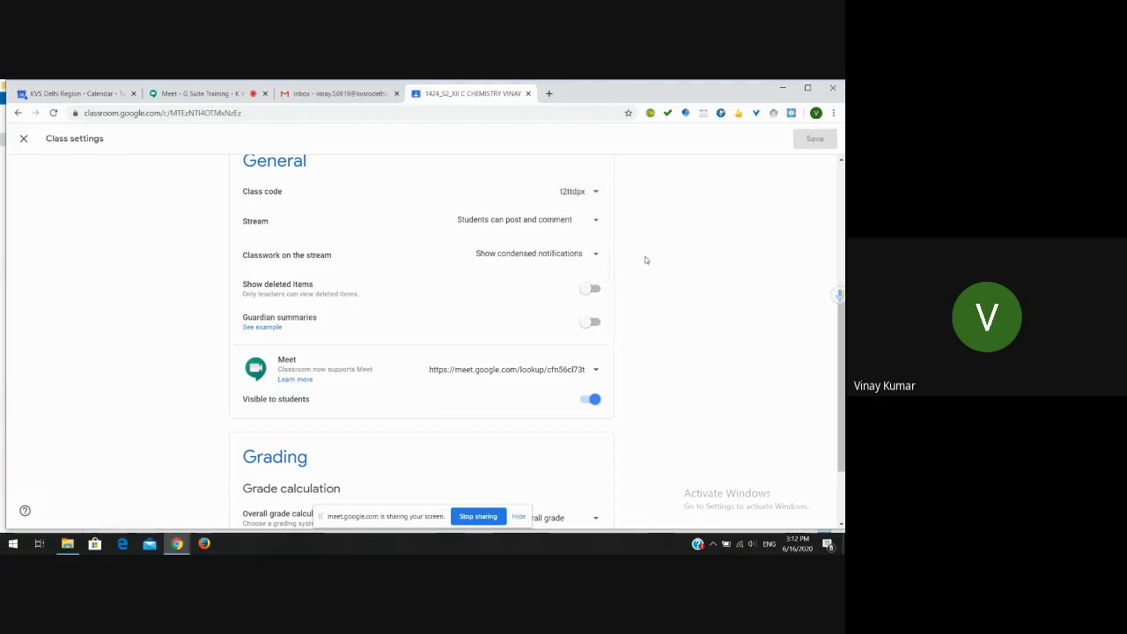
{"action": "left_click", "coordinate": [594, 227]}
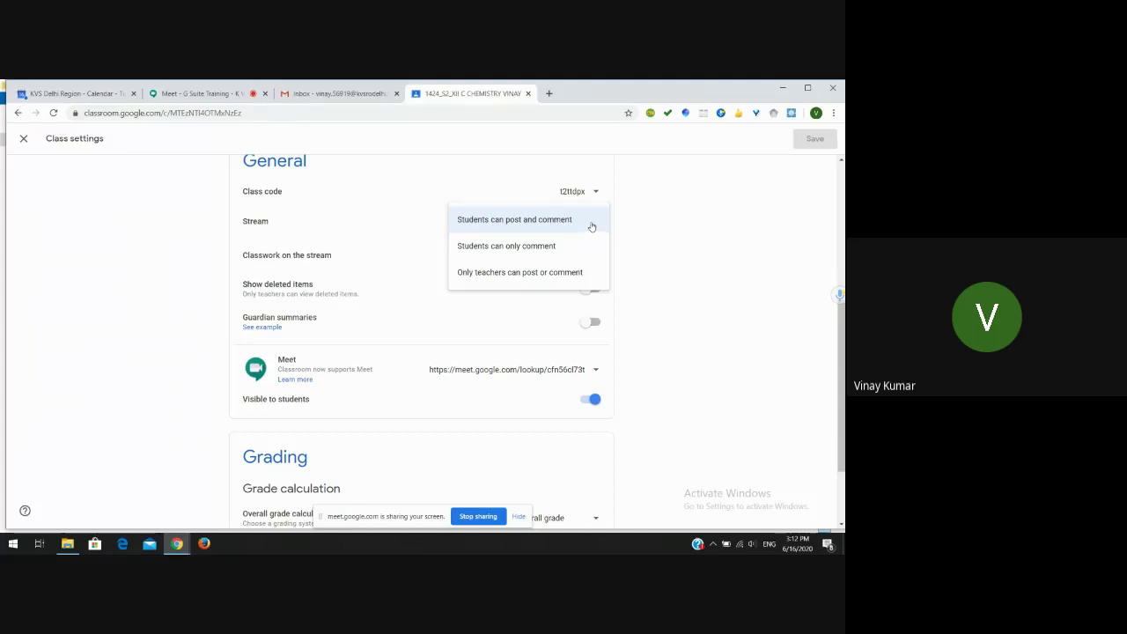
{"action": "left_click", "coordinate": [592, 226]}
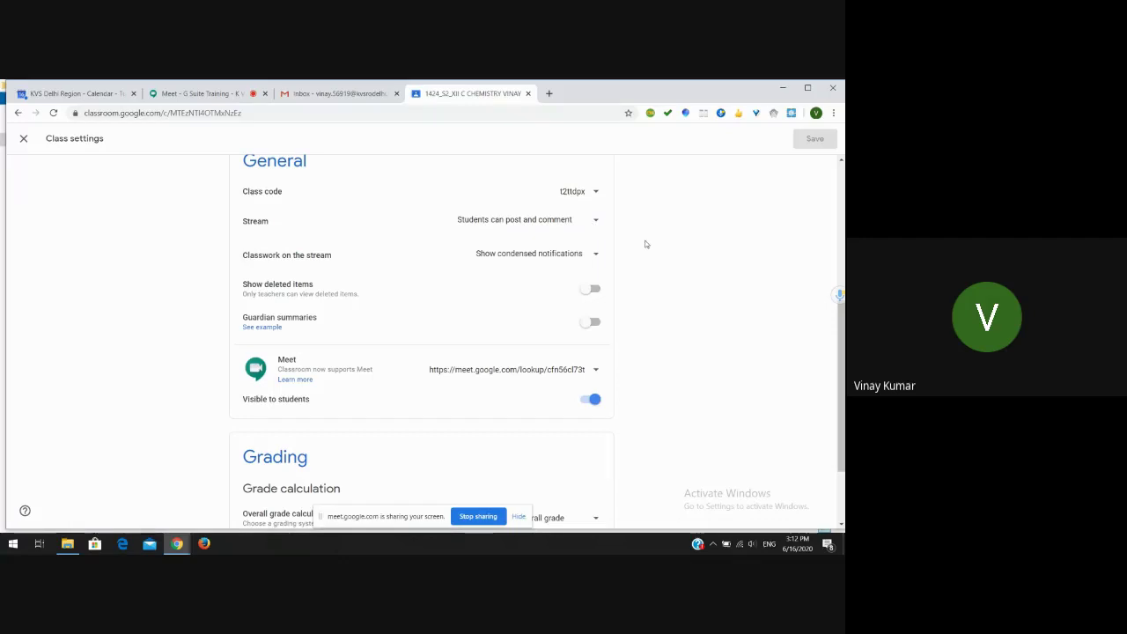
{"action": "left_click", "coordinate": [592, 256]}
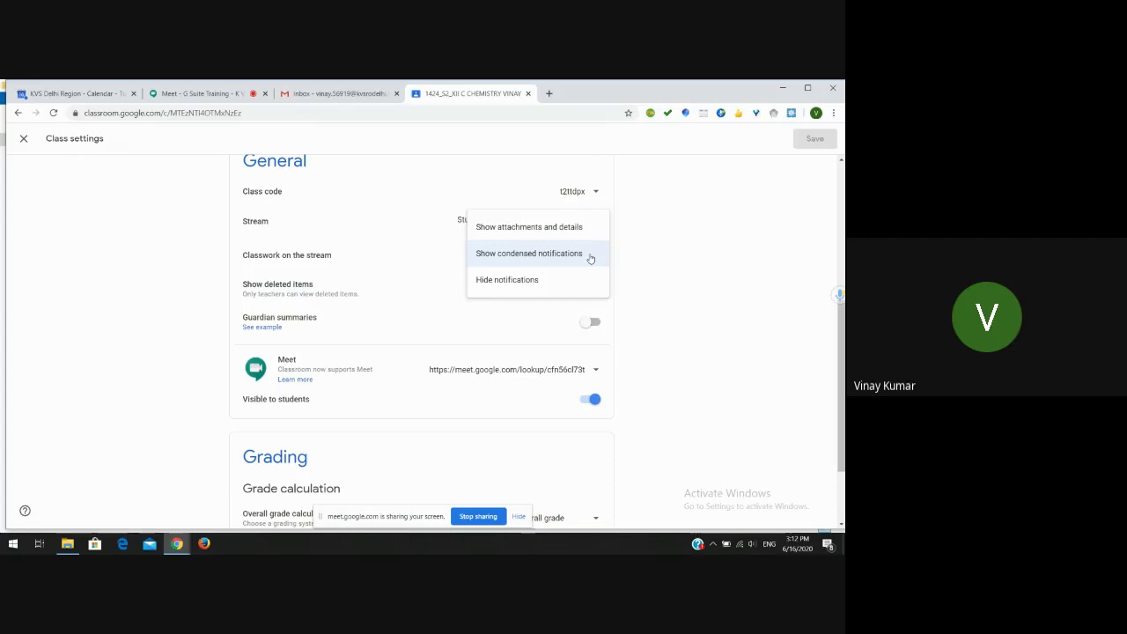
{"action": "left_click", "coordinate": [571, 227]}
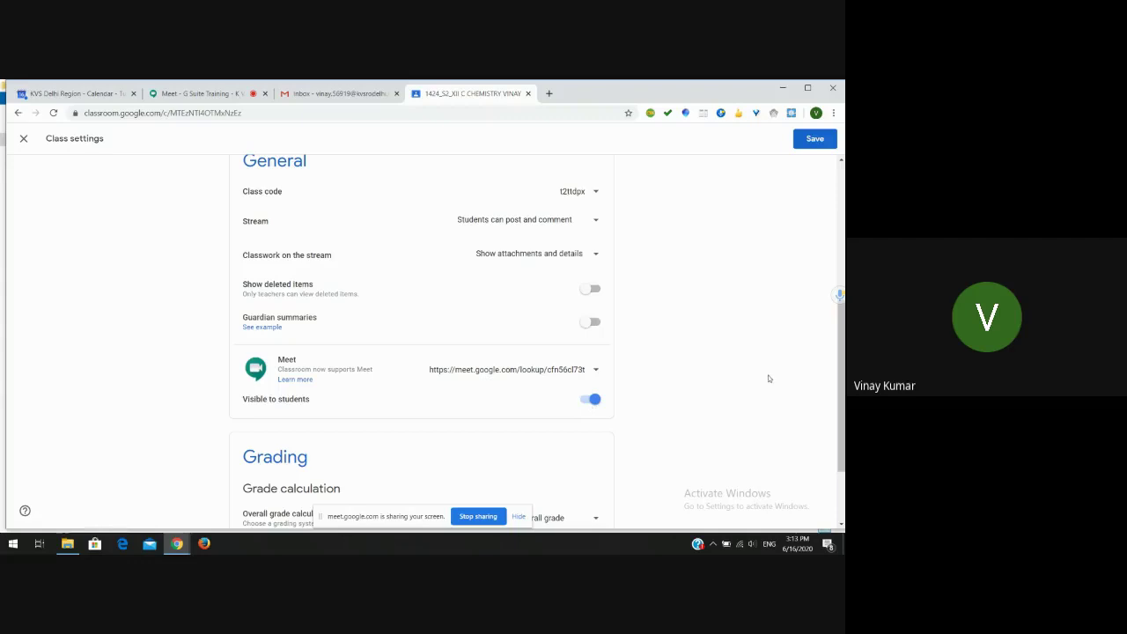
- Under Grading, switch Overall grade calculation to Total points and save the class settings
{"action": "left_click_drag", "start_coordinate": [838, 349], "coordinate": [838, 399]}
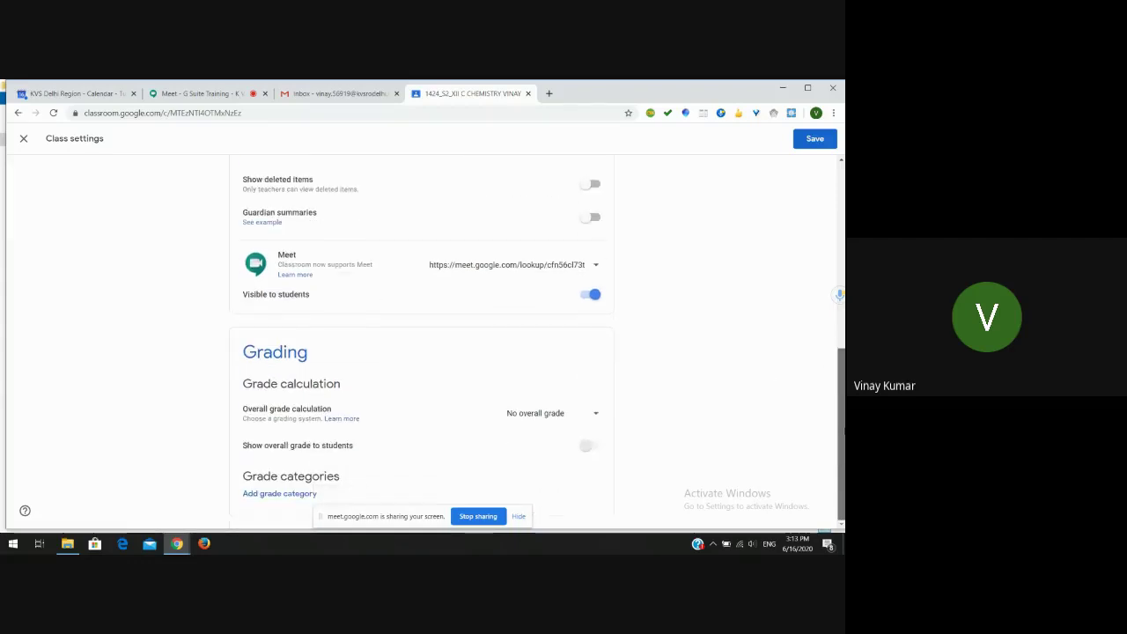
{"action": "left_click", "coordinate": [582, 413]}
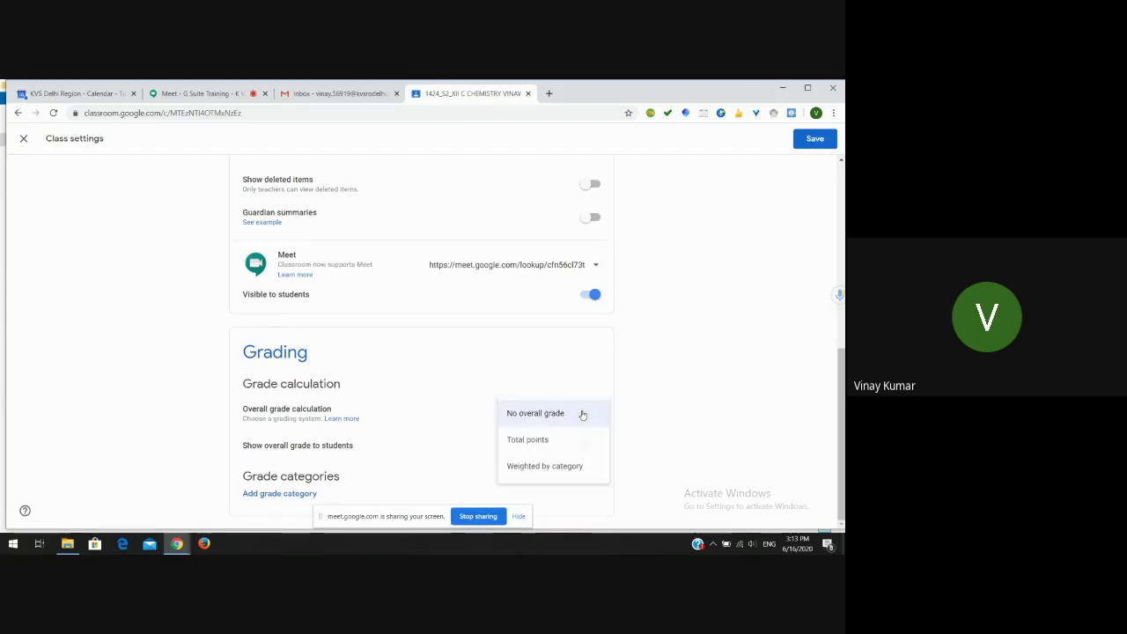
{"action": "left_click", "coordinate": [543, 440]}
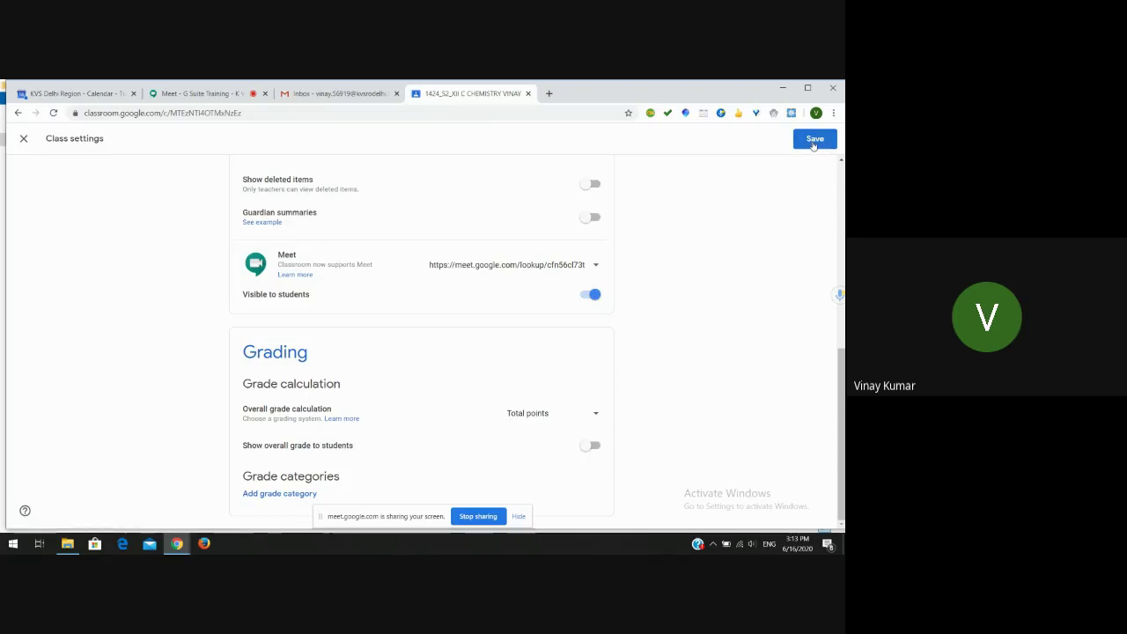
{"action": "left_click", "coordinate": [813, 143]}
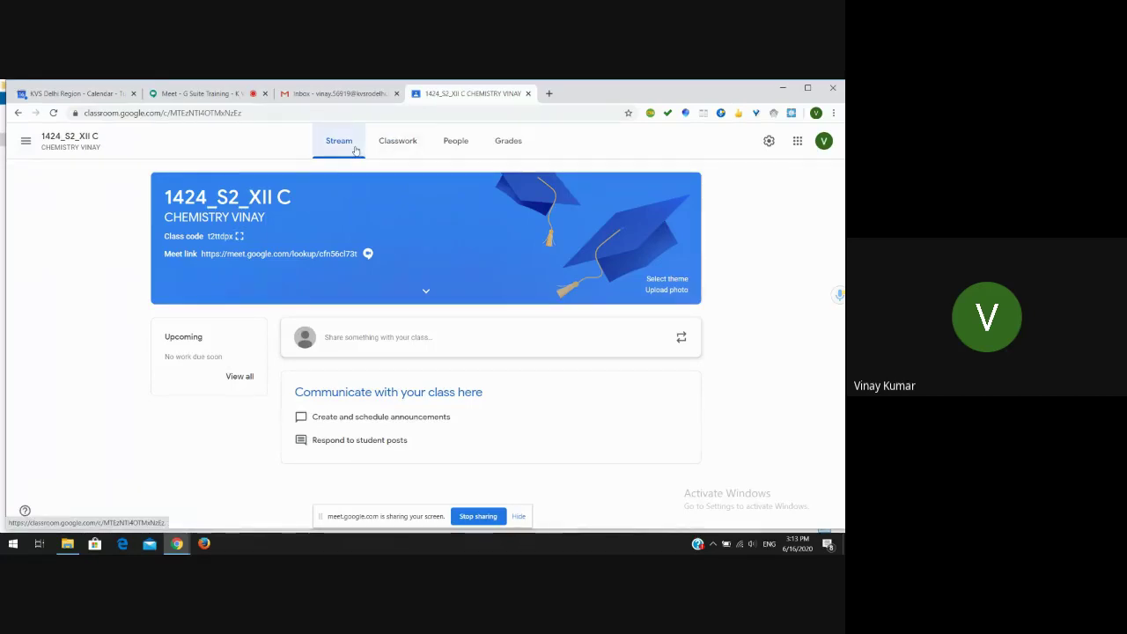
{"action": "left_click", "coordinate": [397, 146]}
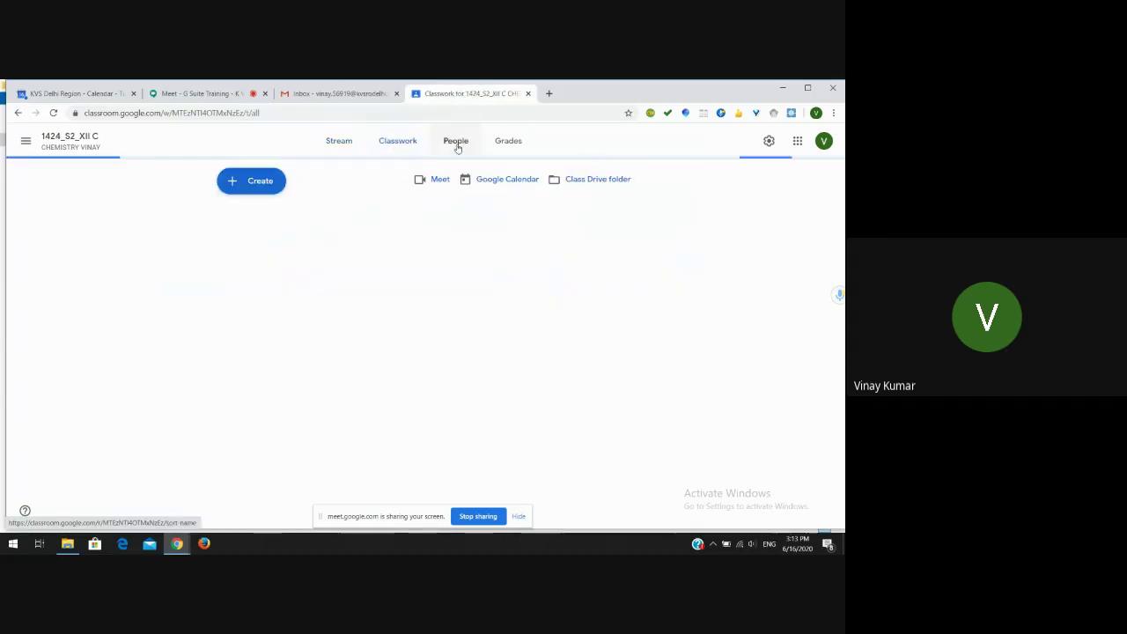
{"action": "left_click", "coordinate": [457, 147]}
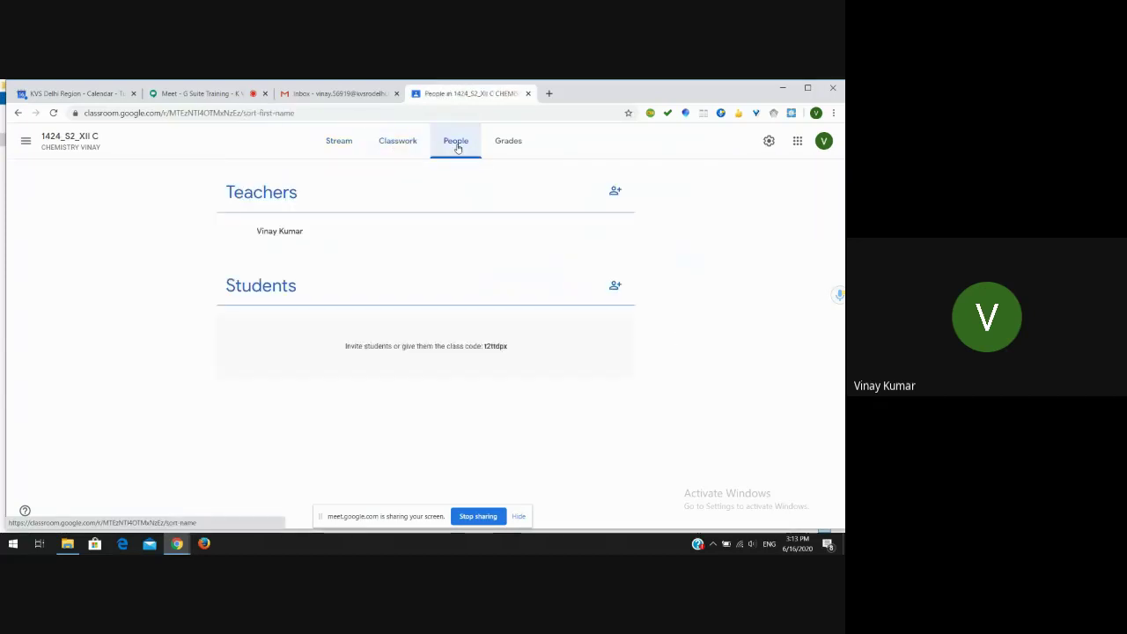
{"action": "left_click", "coordinate": [500, 147]}
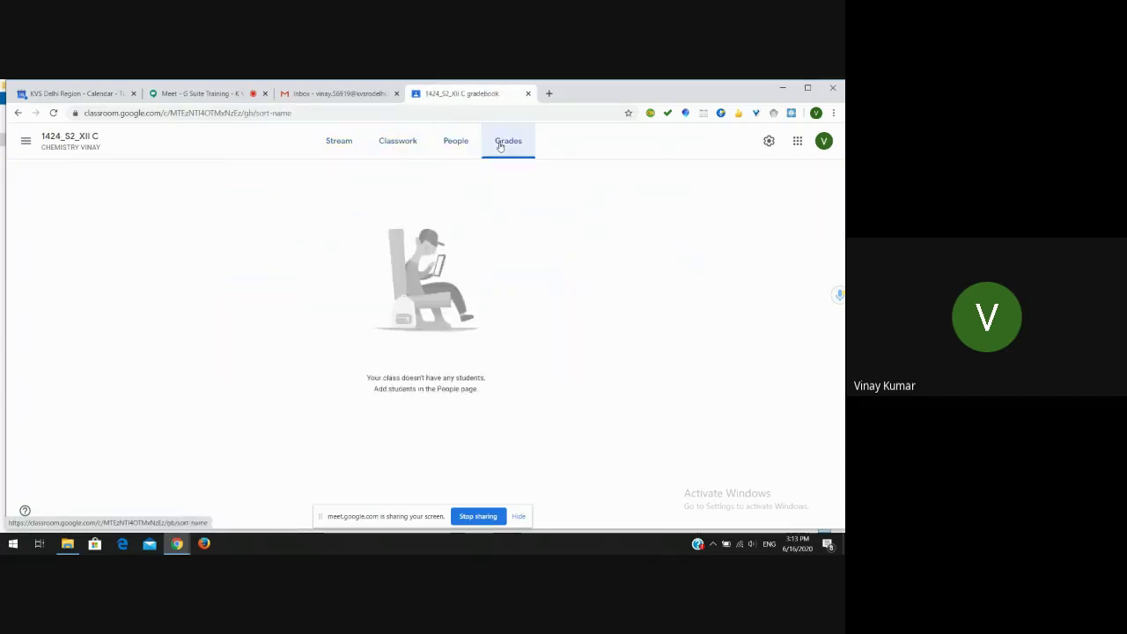
{"action": "left_click", "coordinate": [338, 146]}
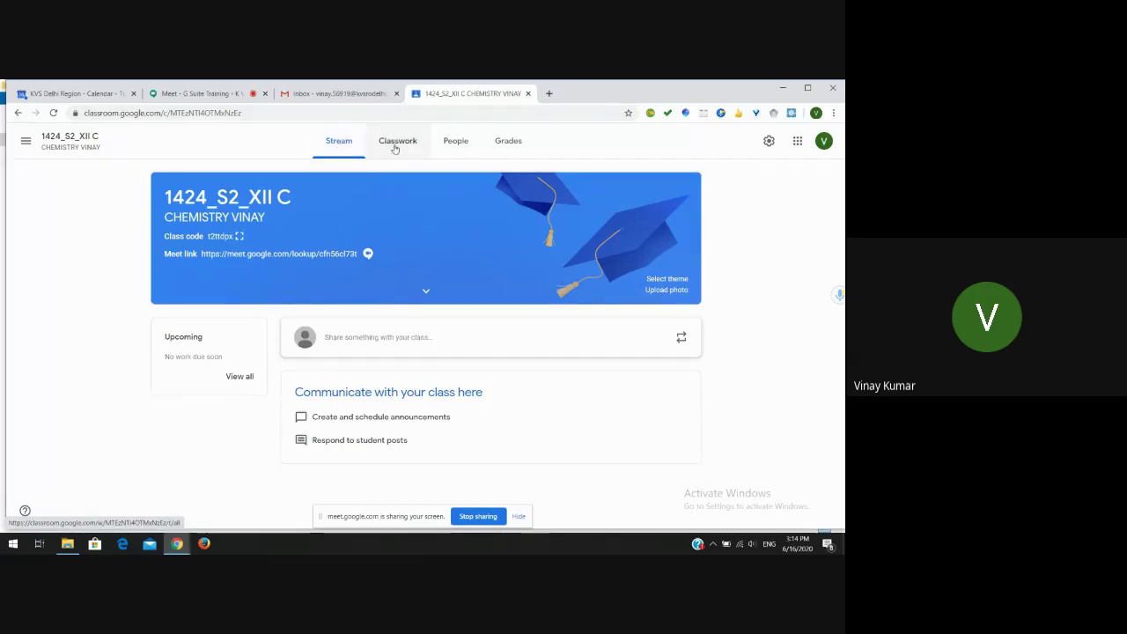
- Go to the class's People page, starting and then cancelling a co-teacher invitation
{"action": "left_click", "coordinate": [452, 145]}
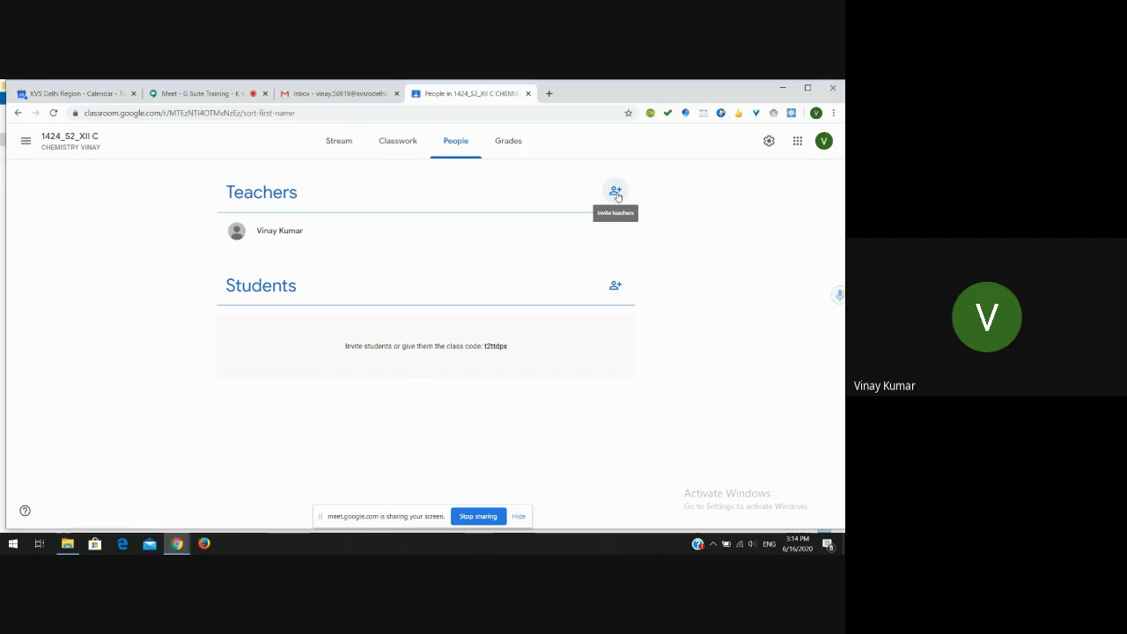
{"action": "left_click", "coordinate": [616, 192]}
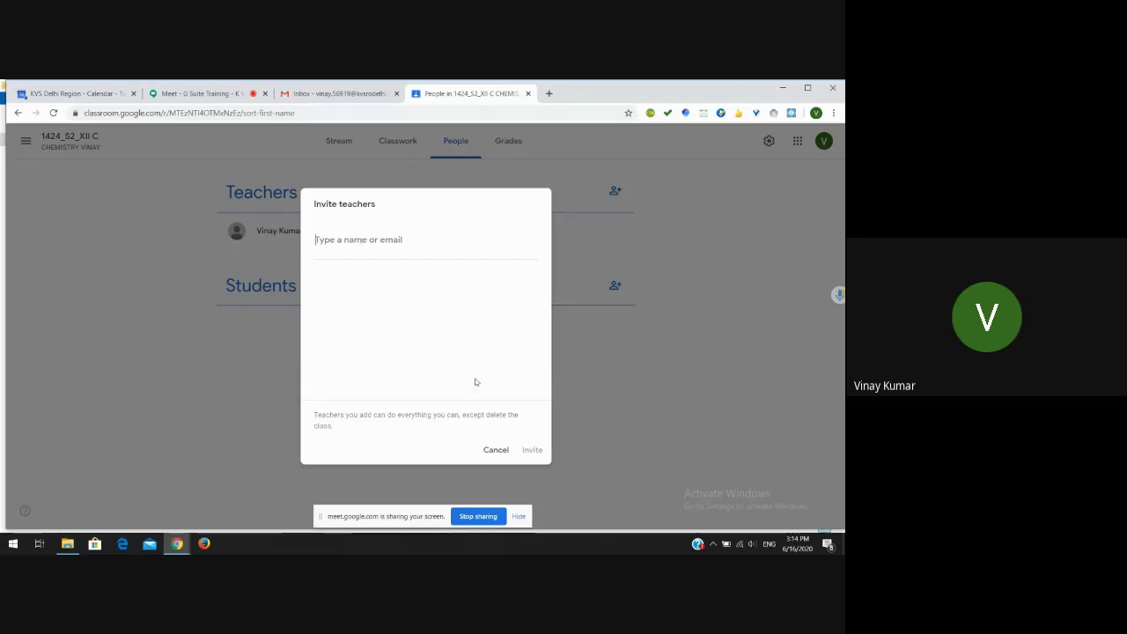
{"action": "left_click", "coordinate": [496, 450]}
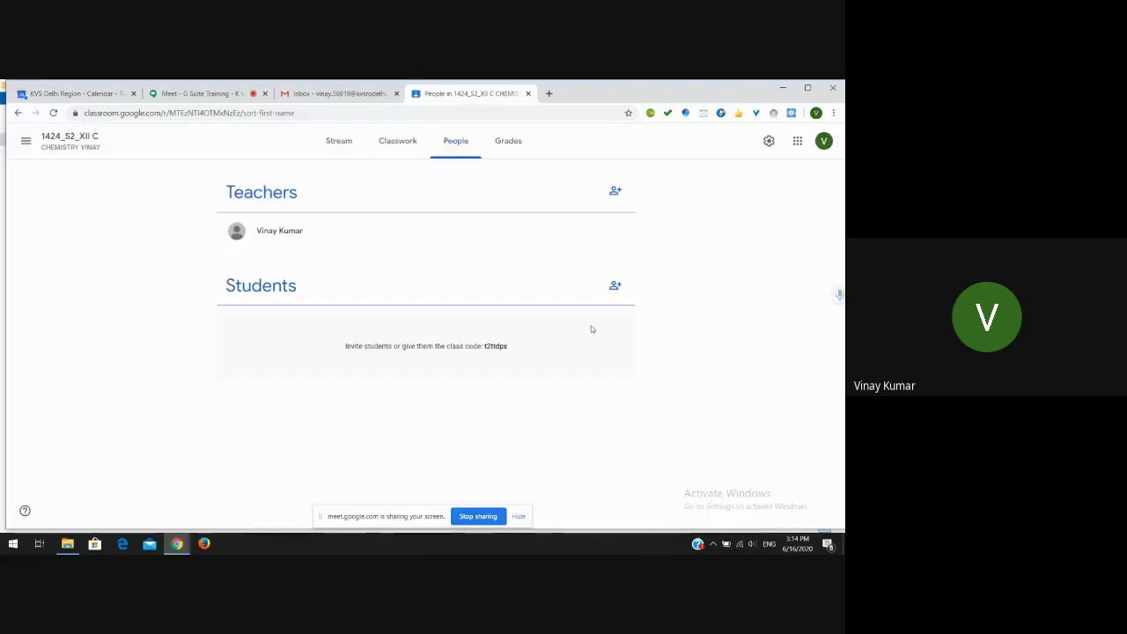
- Invite a student to the class by entering their school e-mail address and sending the invitation
{"action": "left_click", "coordinate": [614, 288]}
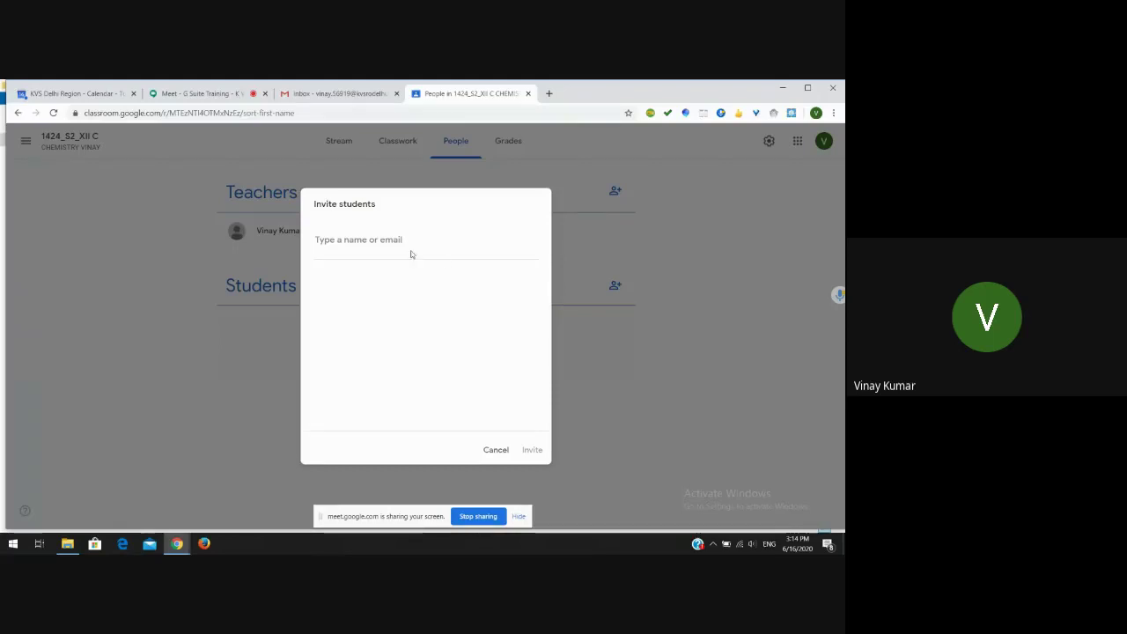
{"action": "left_click", "coordinate": [360, 244]}
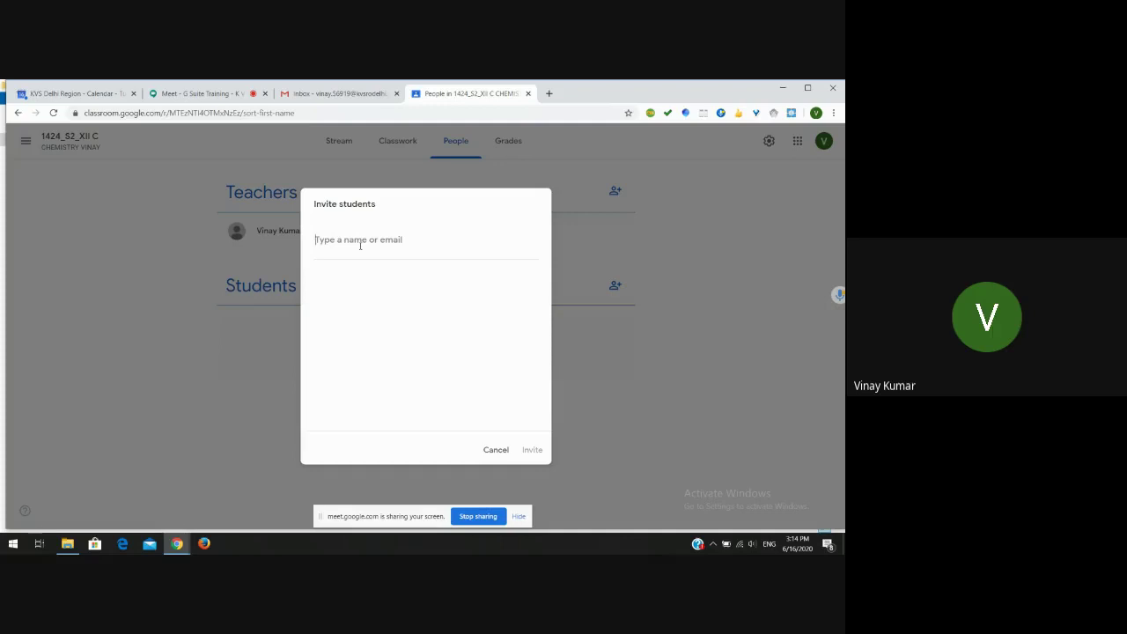
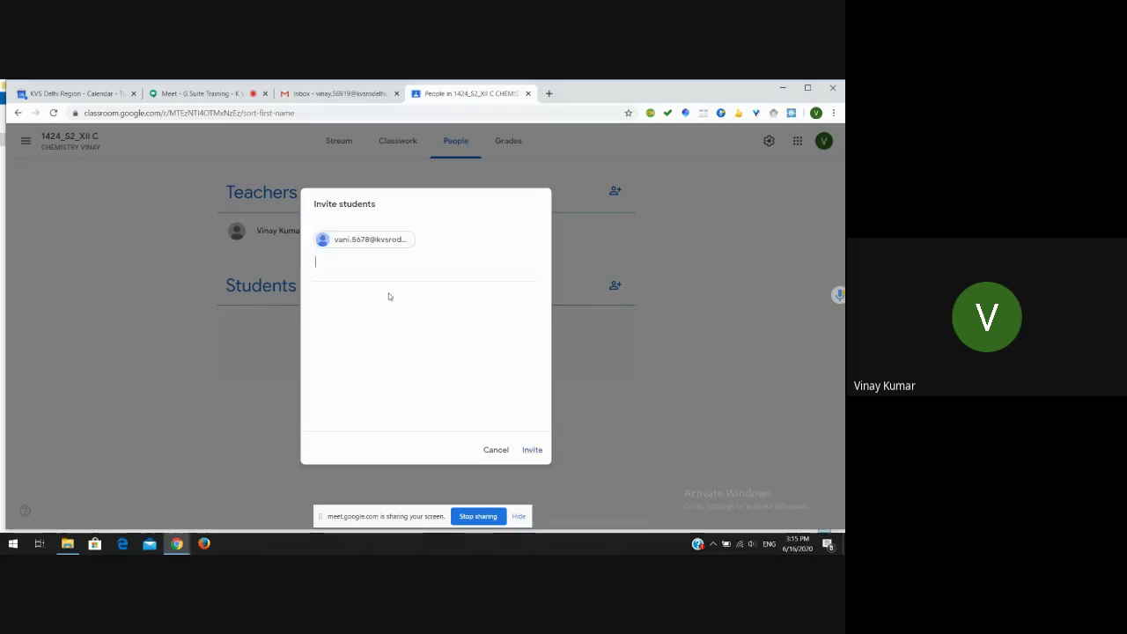
{"action": "left_click", "coordinate": [389, 297]}
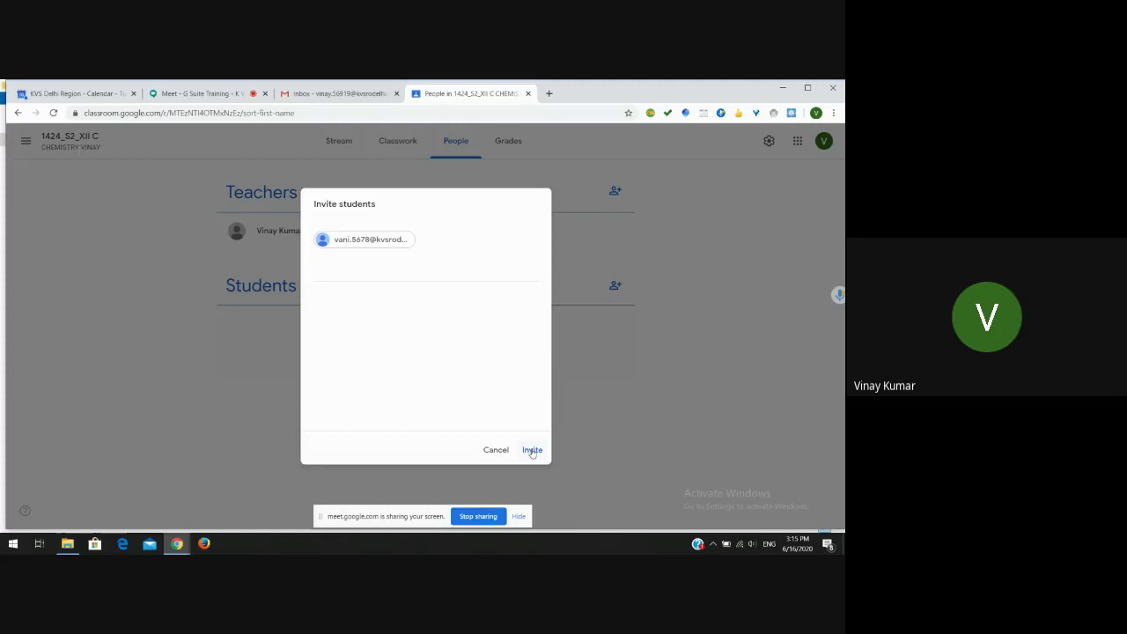
{"action": "left_click", "coordinate": [532, 450]}
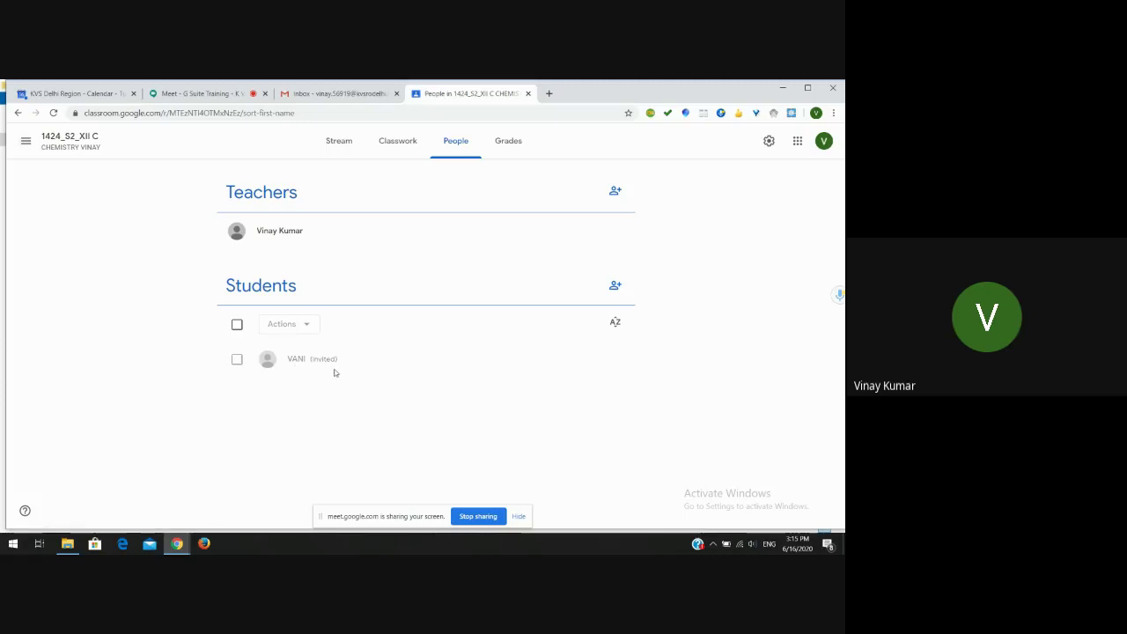
- Open the 'Copy of Class 12th Gsuit Id's' Excel workbook from the PPT XII CHEM folder
{"action": "left_click", "coordinate": [67, 544]}
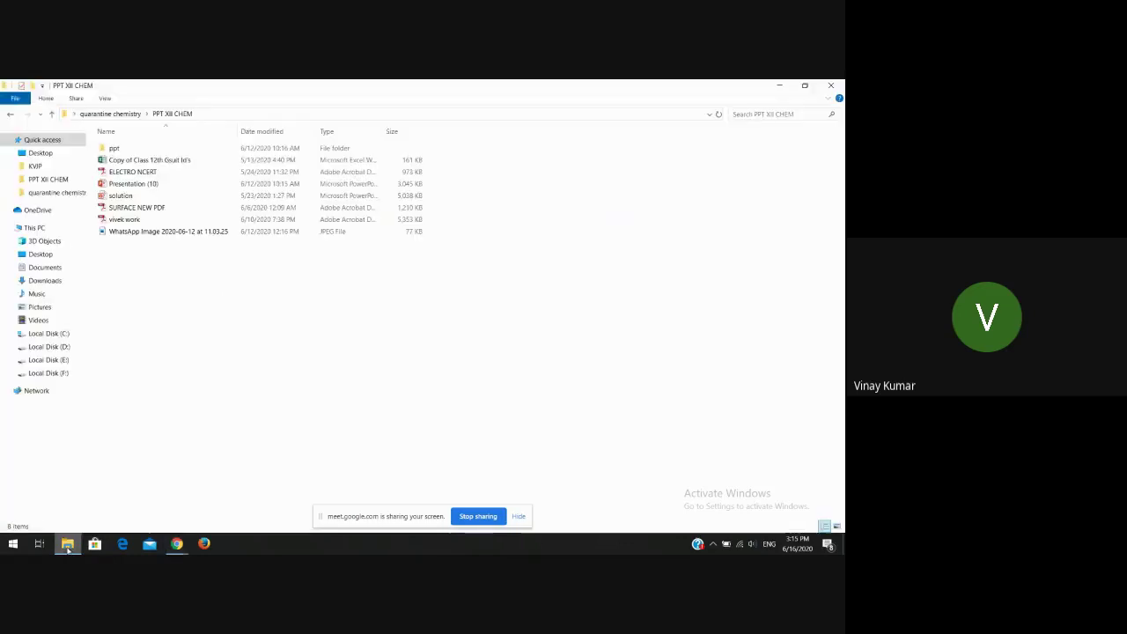
{"action": "double_click", "coordinate": [199, 160]}
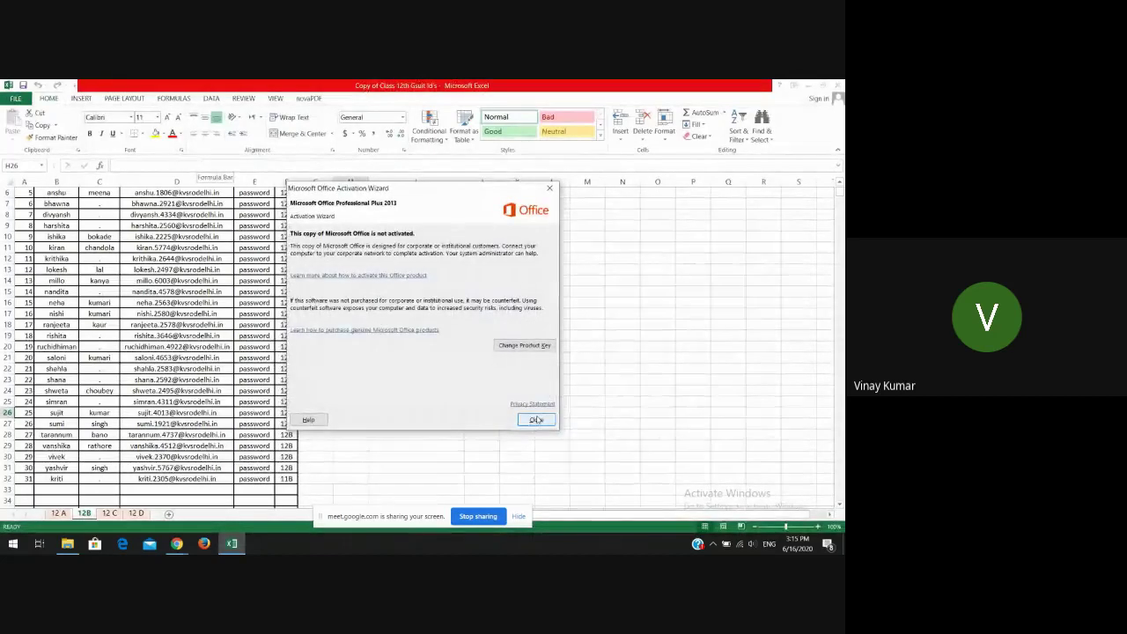
- Dismiss the activation notice, copy the 31 G-Suite e-mail IDs in D2:D32, and return to Chrome
{"action": "left_click", "coordinate": [536, 420]}
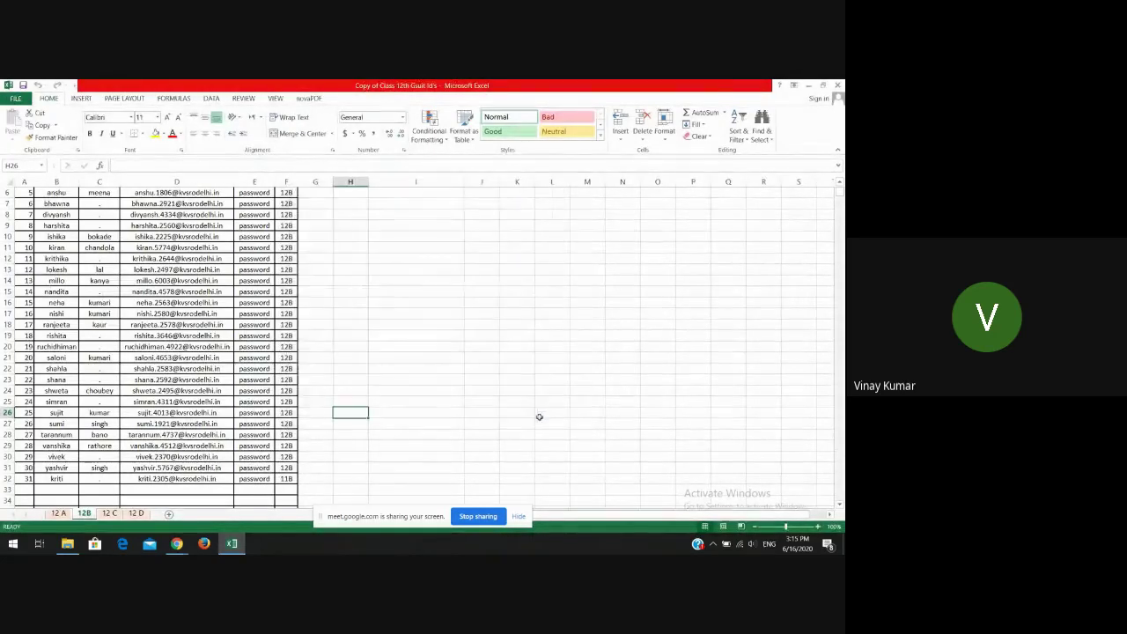
{"action": "left_click", "coordinate": [332, 287]}
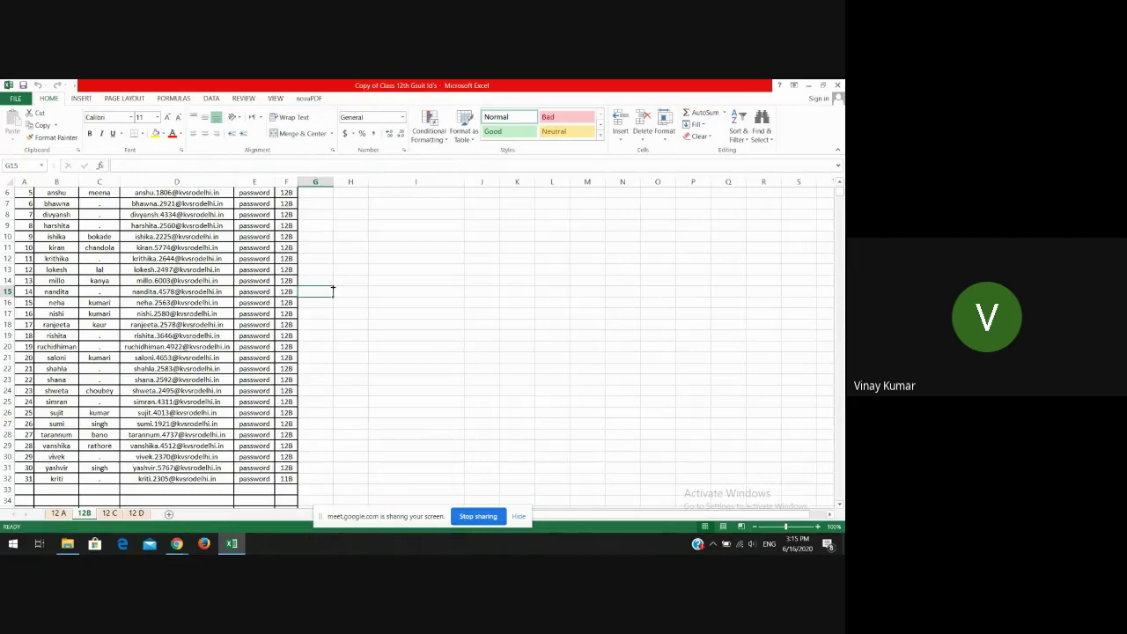
{"action": "key", "text": "Up"}
{"action": "key", "text": "Up"}
{"action": "key", "text": "Up"}
{"action": "key", "text": "Up"}
{"action": "key", "text": "Up"}
{"action": "key", "text": "Up"}
{"action": "key", "text": "Up"}
{"action": "key", "text": "Up"}
{"action": "key", "text": "Up"}
{"action": "key", "text": "Up"}
{"action": "key", "text": "Up"}
{"action": "key", "text": "Up"}
{"action": "key", "text": "Up"}
{"action": "key", "text": "Up"}
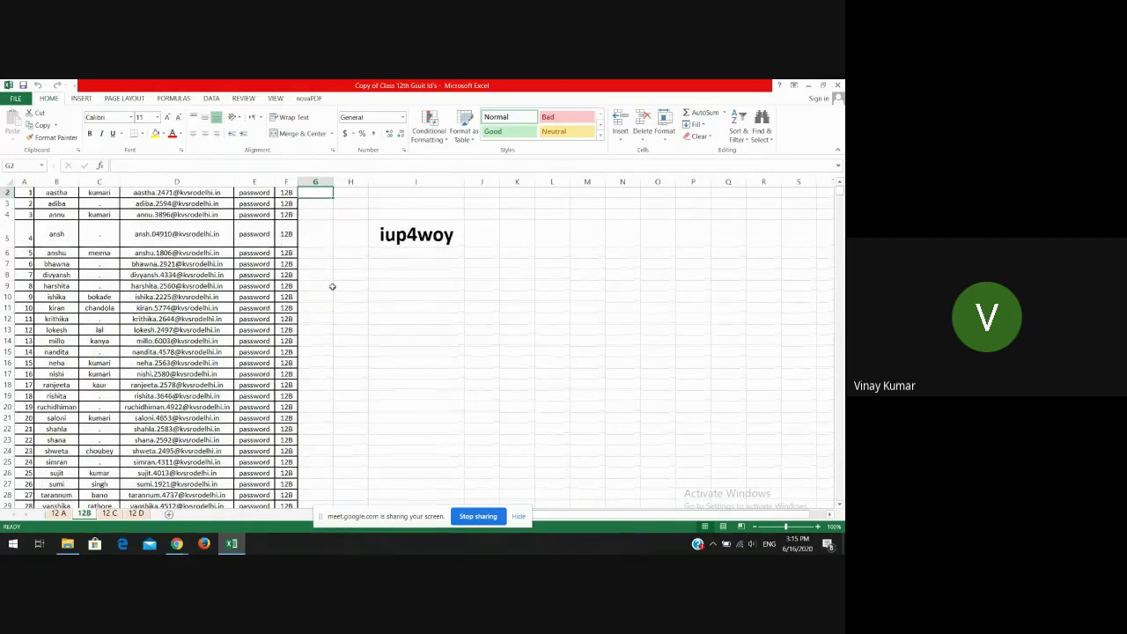
{"action": "left_click", "coordinate": [220, 205]}
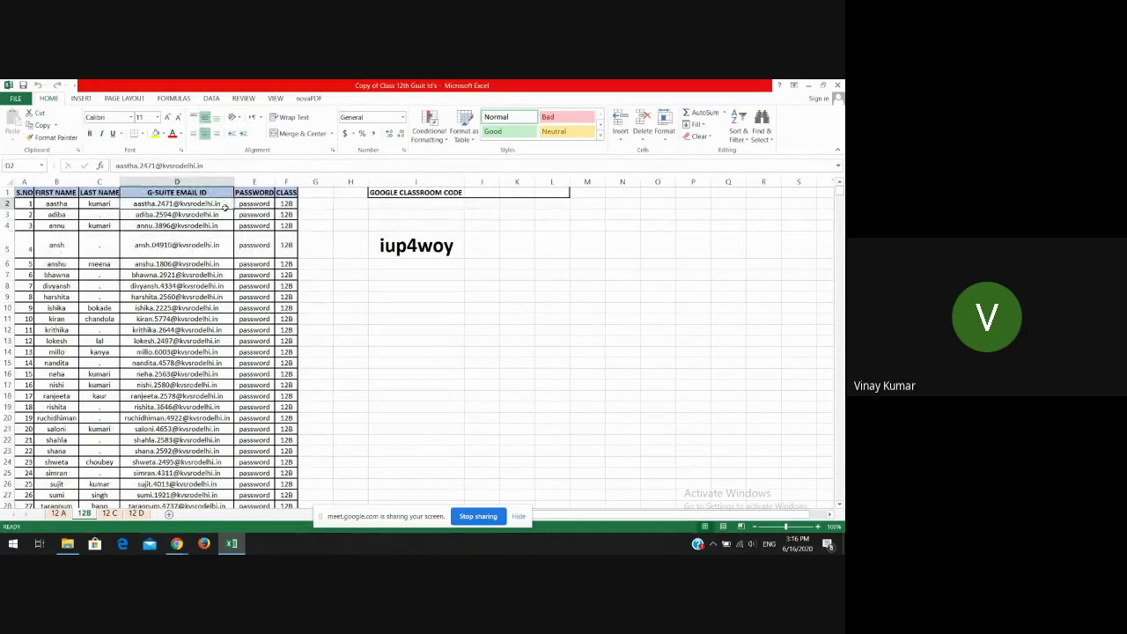
{"action": "left_click_drag", "start_coordinate": [225, 205], "coordinate": [219, 475]}
{"action": "key", "text": "ctrl+c"}
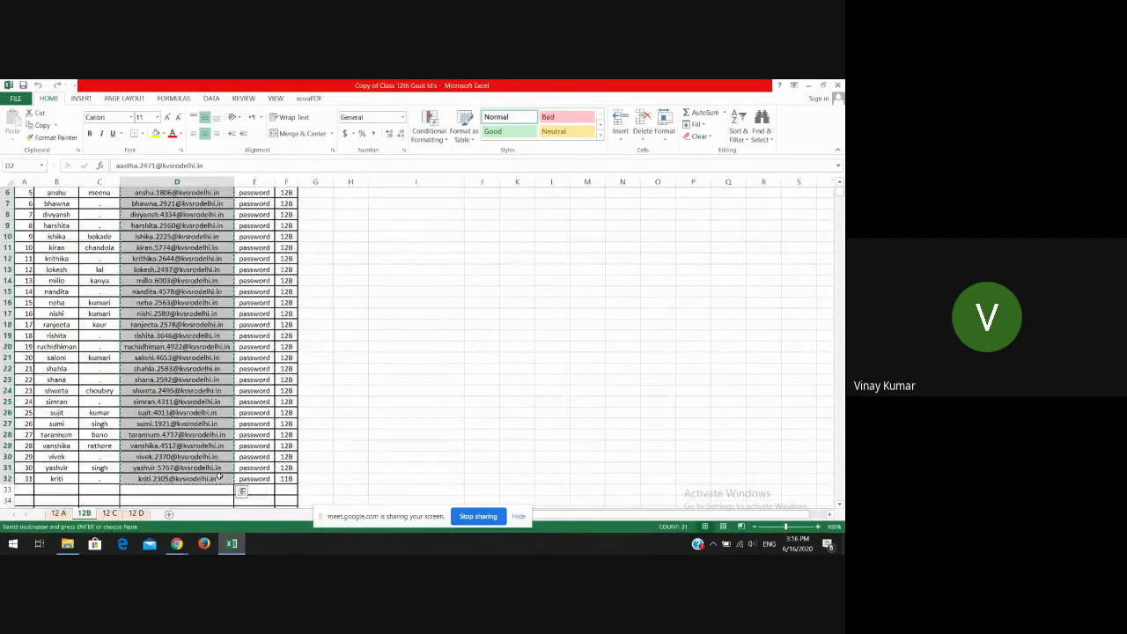
{"action": "left_click", "coordinate": [177, 545]}
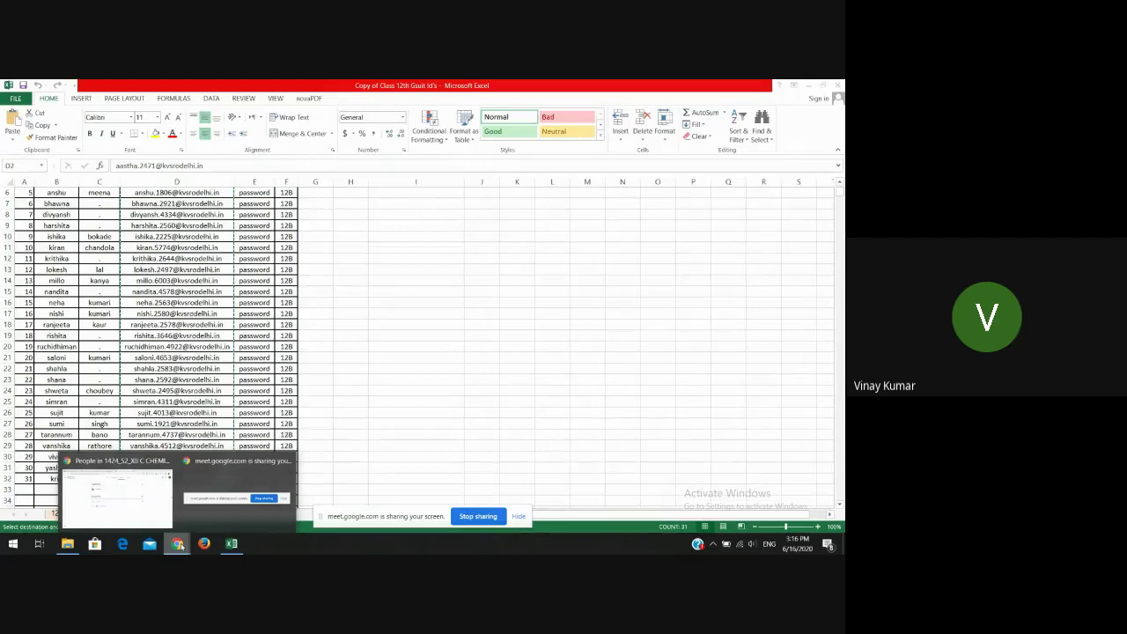
{"action": "left_click", "coordinate": [117, 493]}
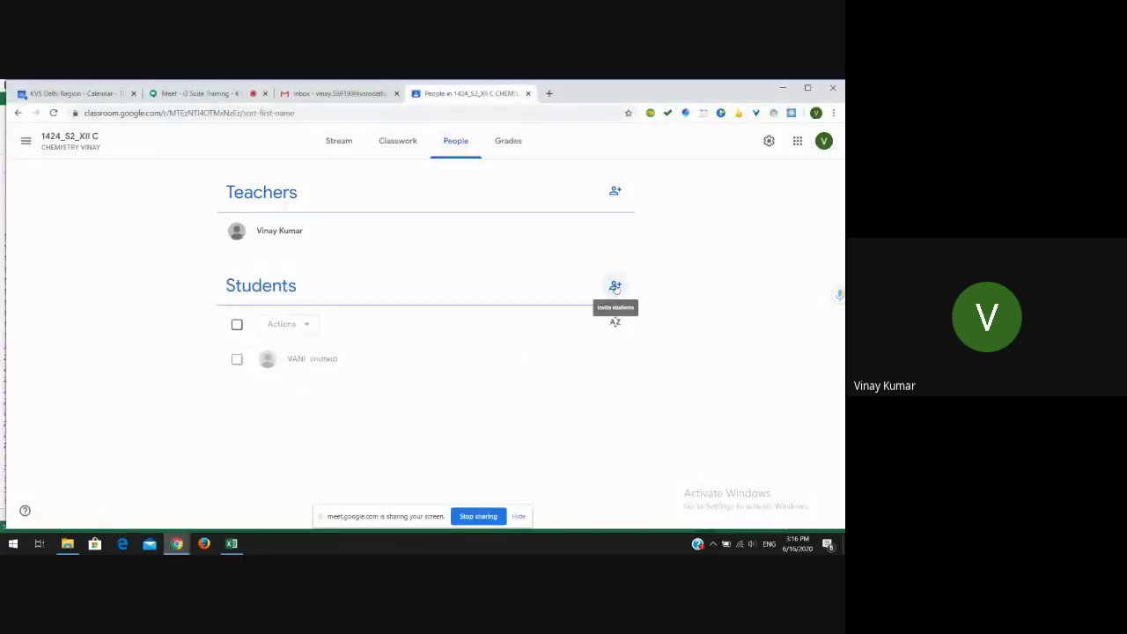
{"action": "left_click", "coordinate": [615, 287]}
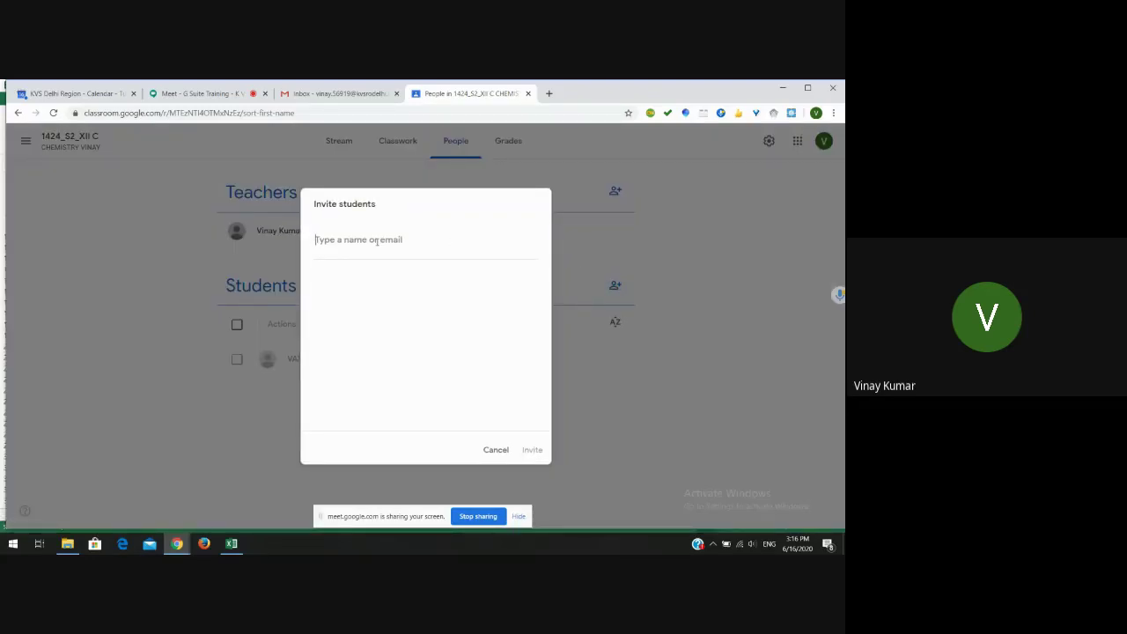
{"action": "key", "text": "ctrl+v"}
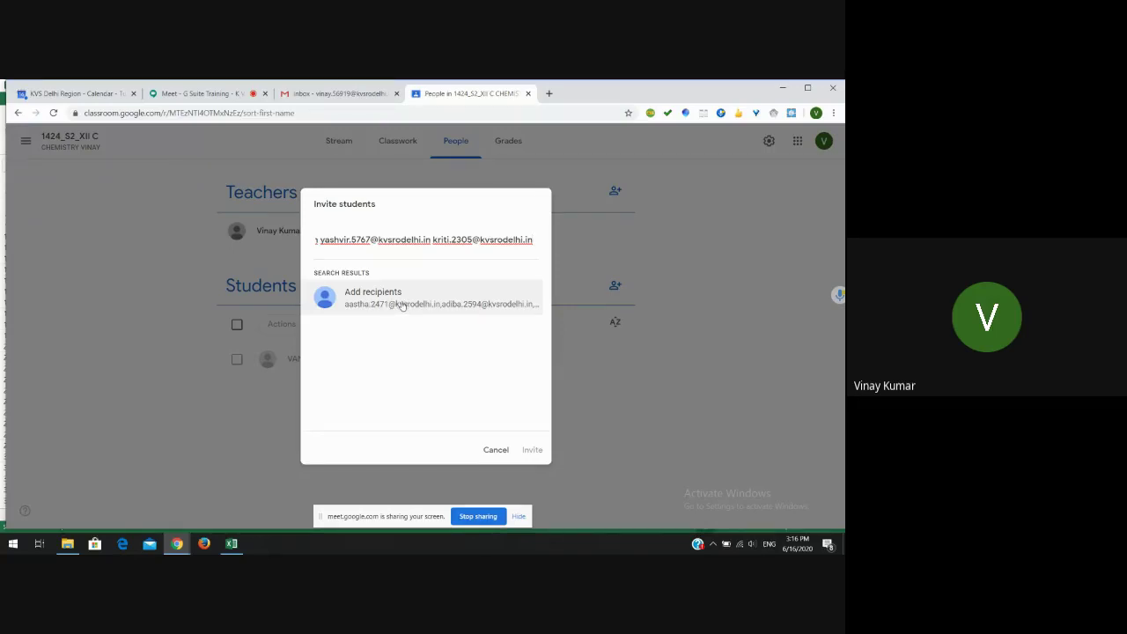
{"action": "left_click", "coordinate": [401, 303]}
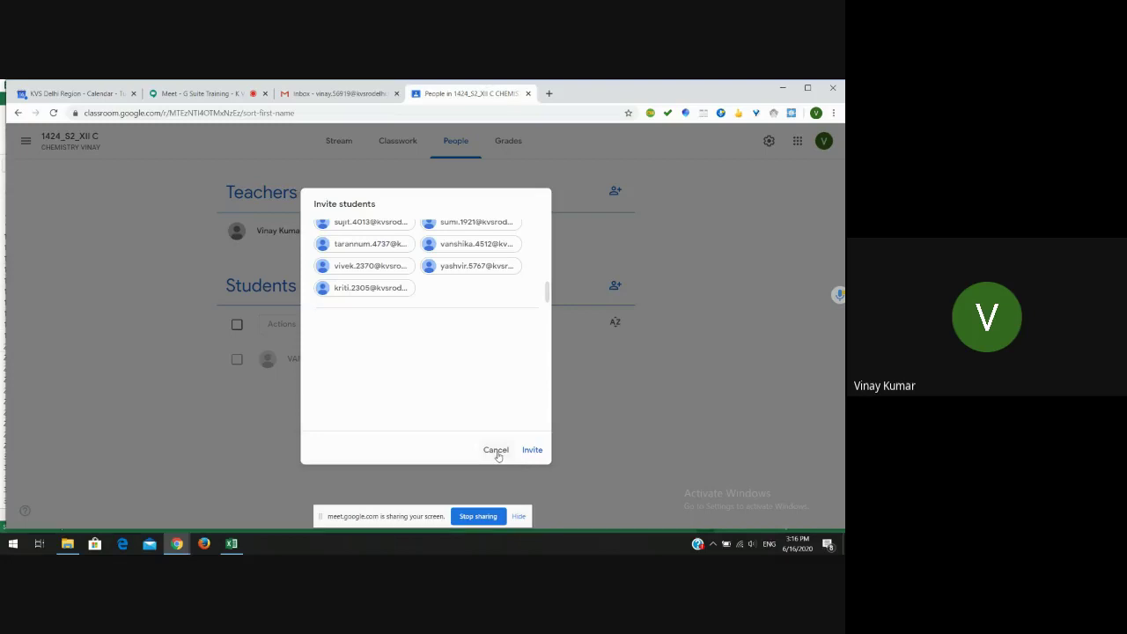
{"action": "left_click", "coordinate": [497, 451]}
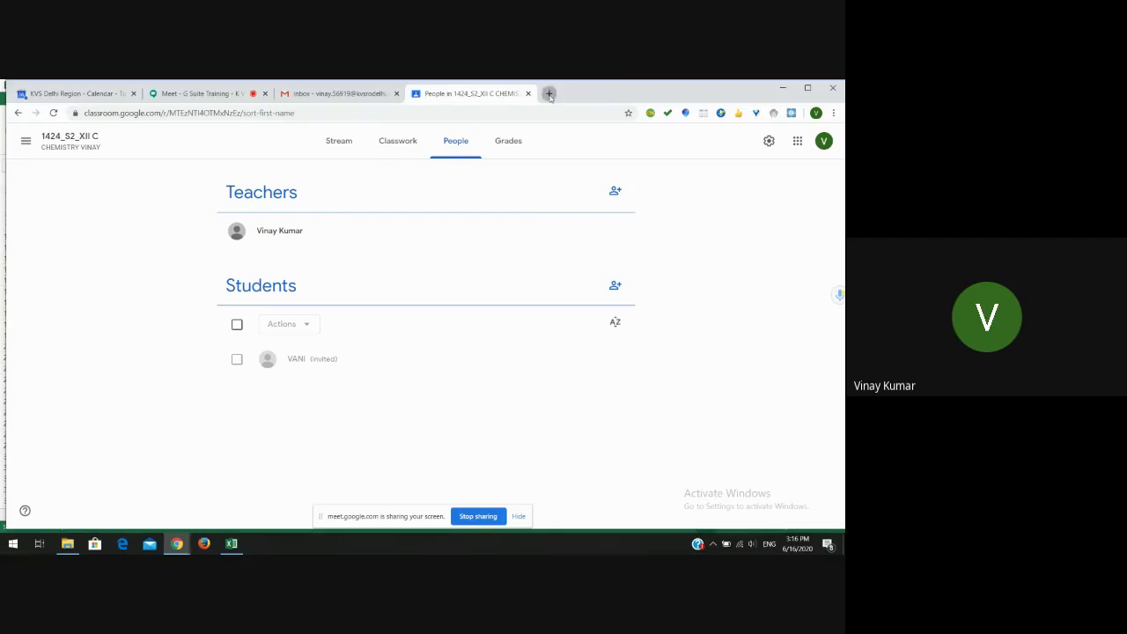
- Open Gmail in a new tab and begin signing in to the student's account
{"action": "left_click", "coordinate": [548, 93]}
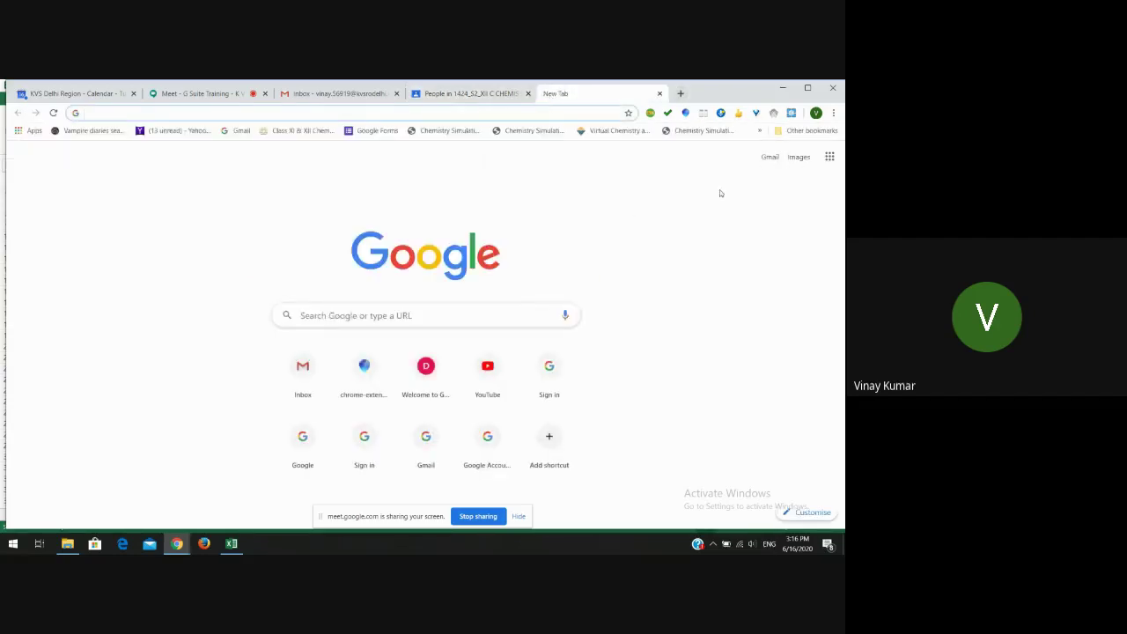
{"action": "left_click", "coordinate": [775, 160]}
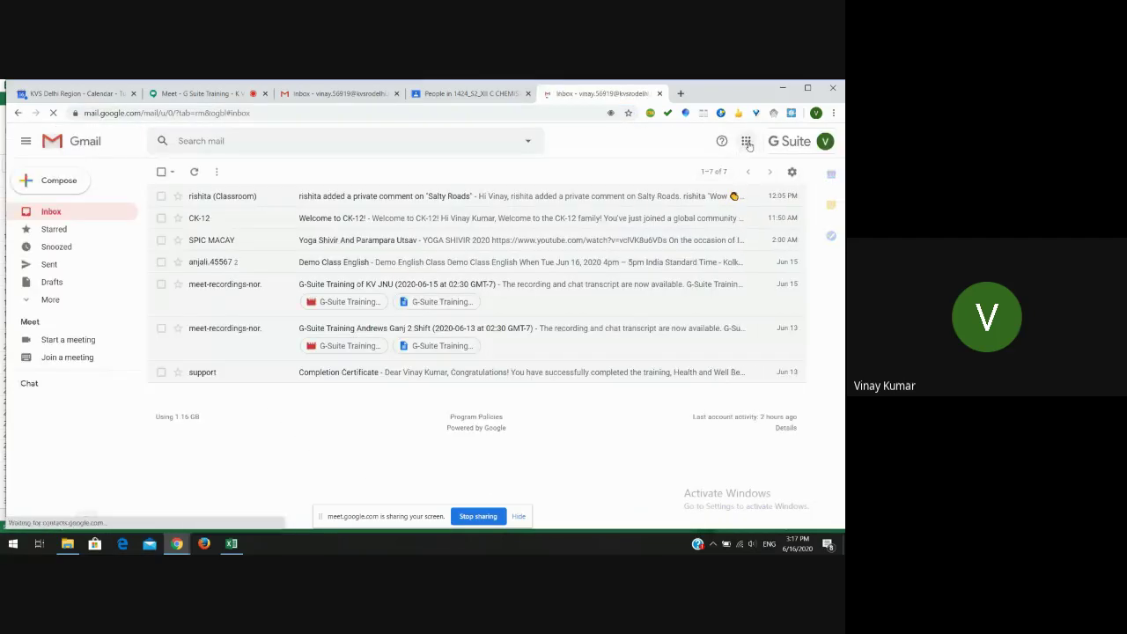
{"action": "left_click", "coordinate": [825, 141]}
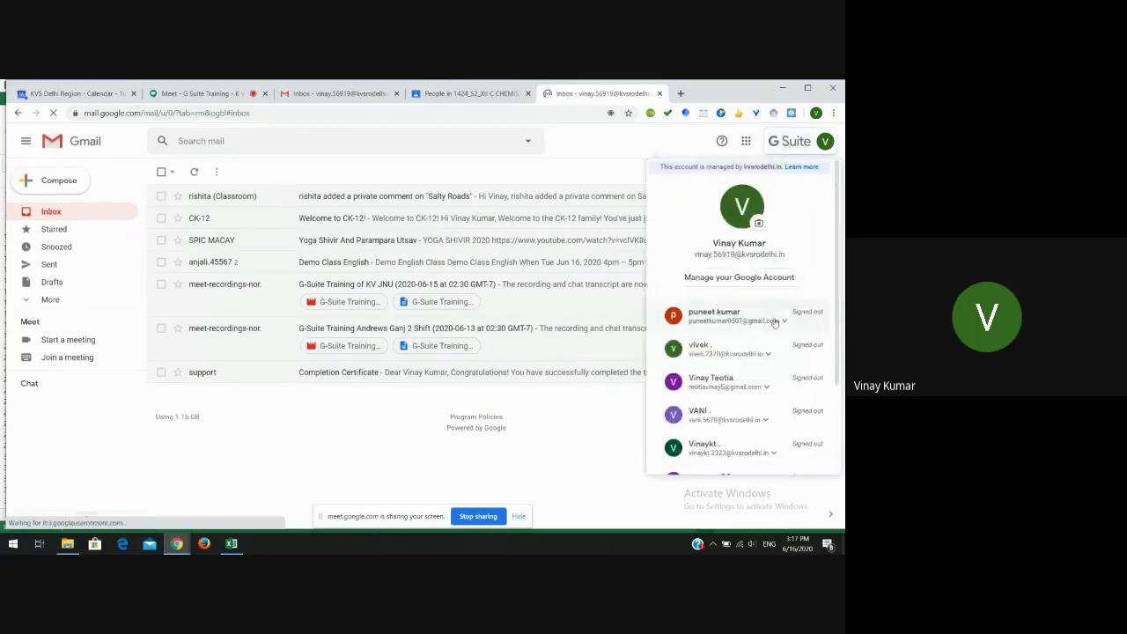
{"action": "left_click", "coordinate": [720, 414]}
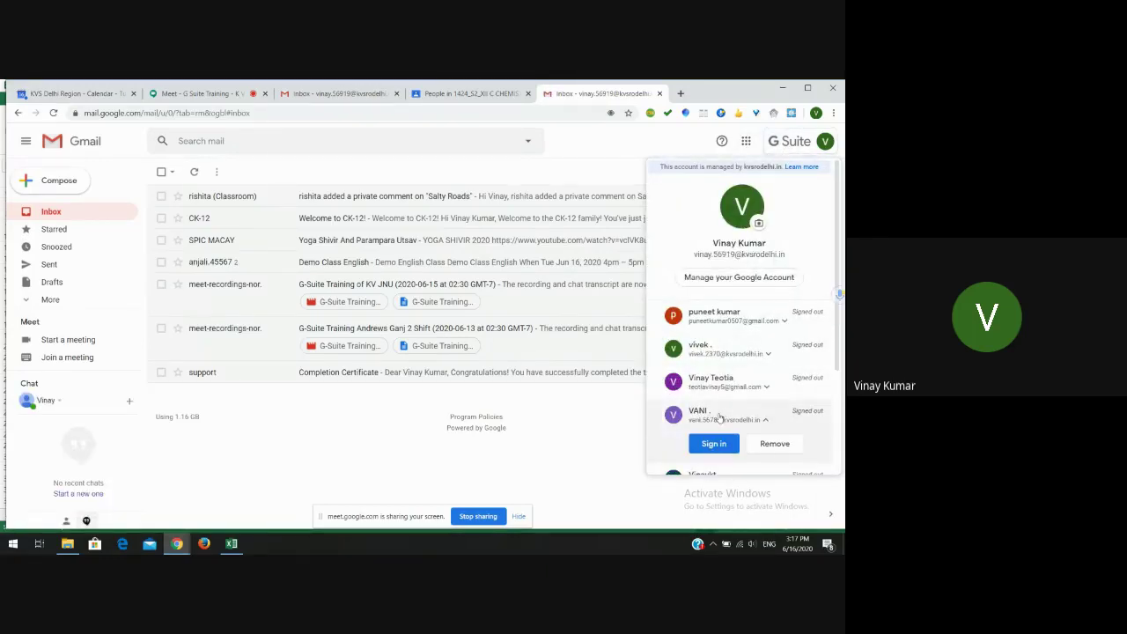
{"action": "left_click", "coordinate": [713, 444]}
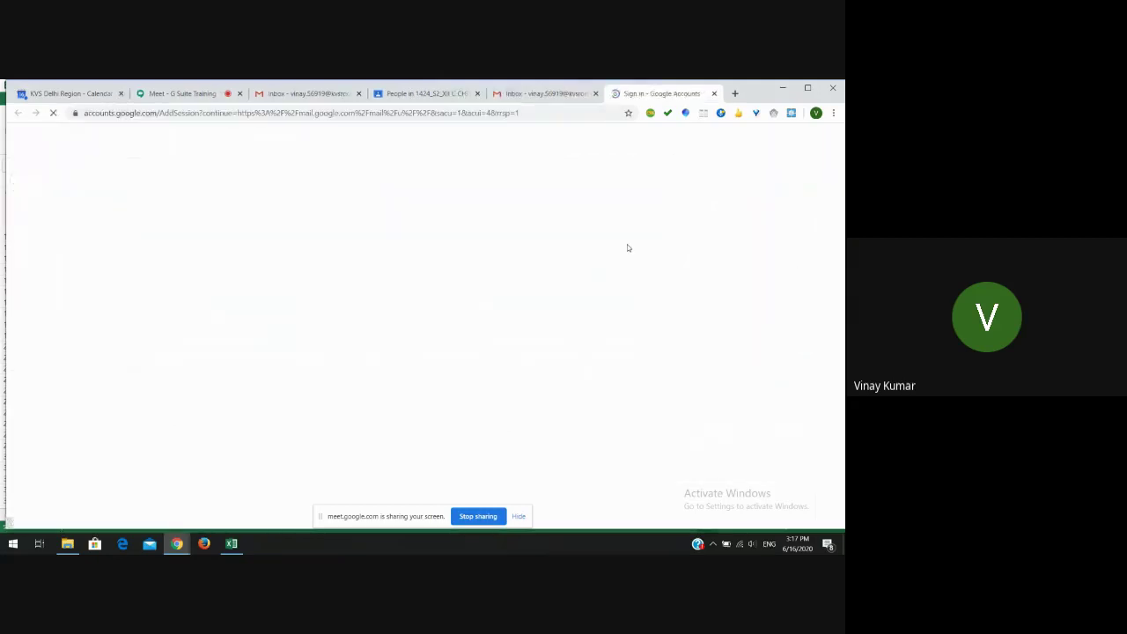
{"action": "left_click", "coordinate": [595, 93]}
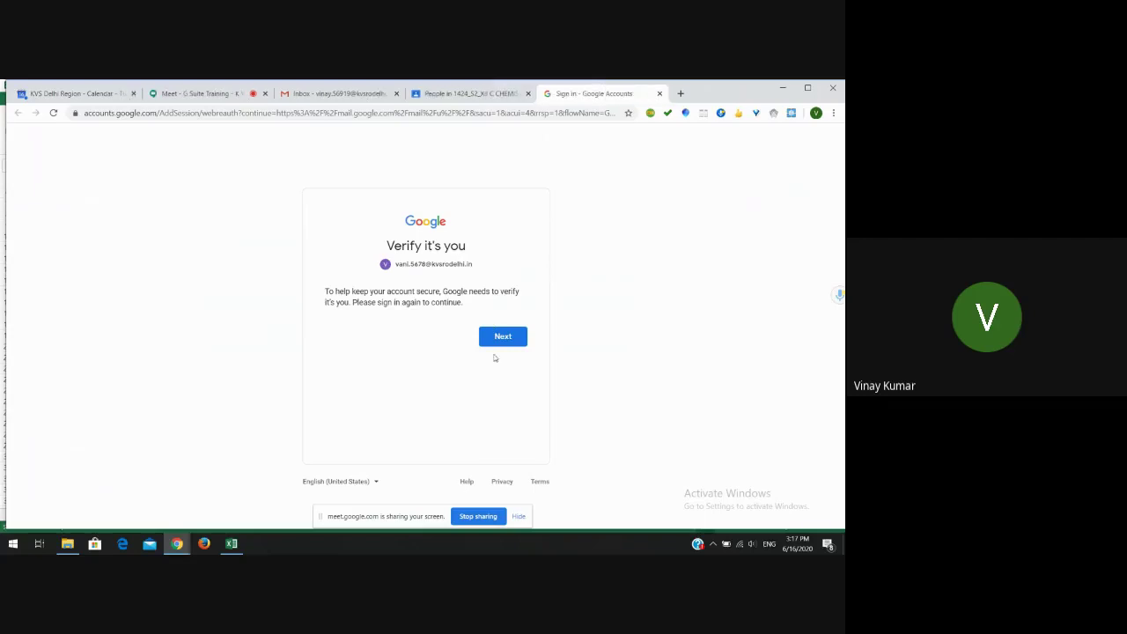
- Enter the student account's password and submit it
{"action": "left_click", "coordinate": [503, 343]}
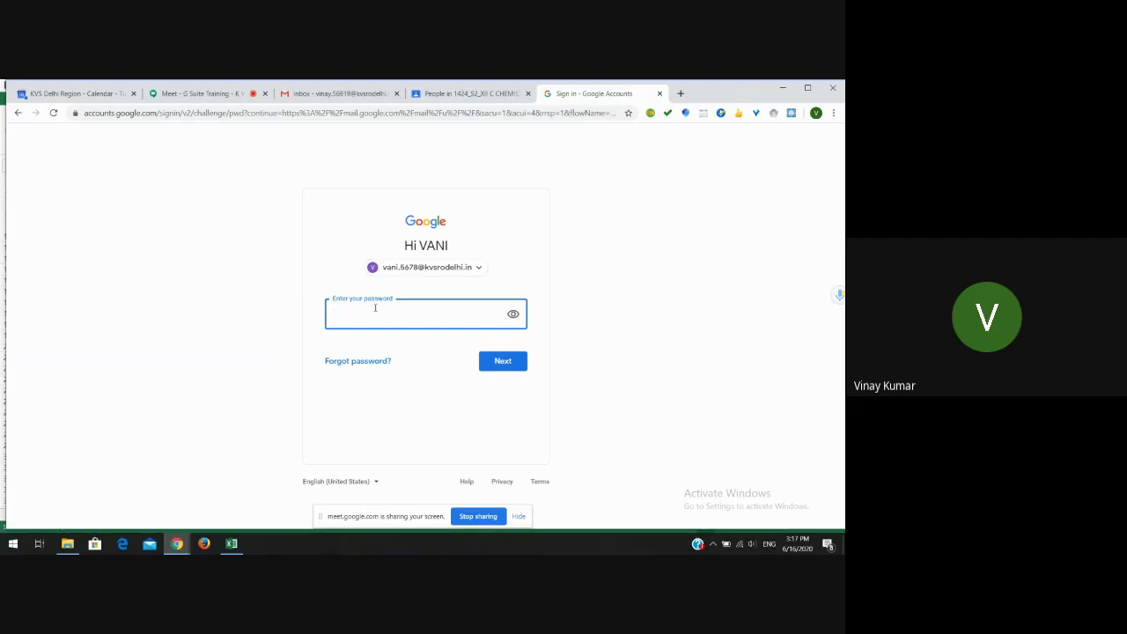
{"action": "type", "text": "•"}
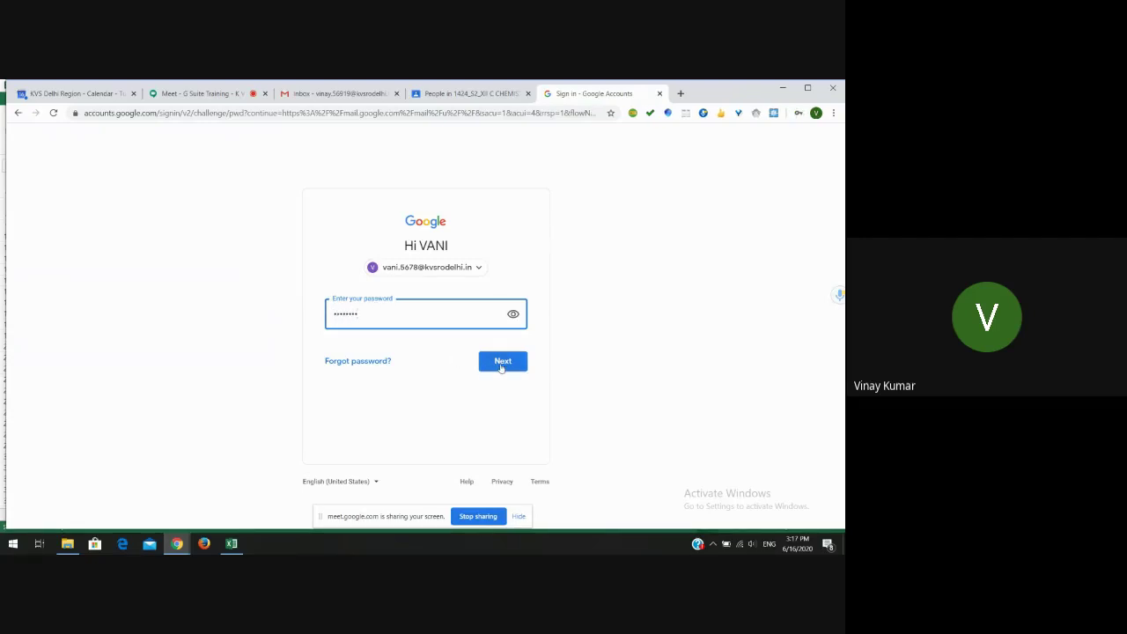
{"action": "left_click", "coordinate": [501, 364]}
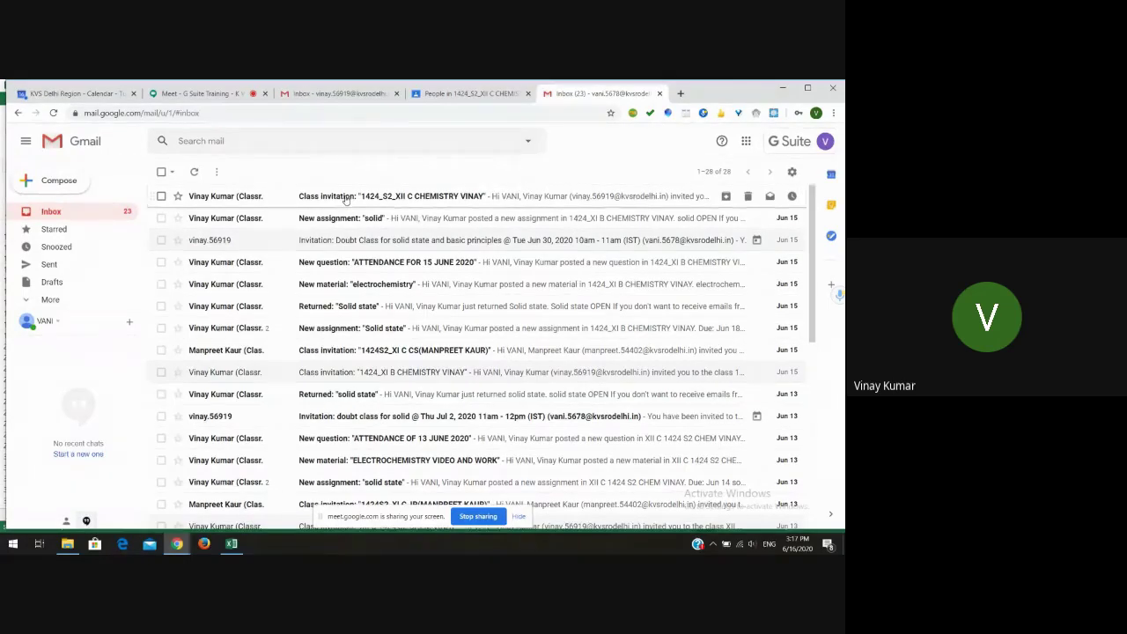
- Open the 1424_S2_XII C CHEMISTRY invitation email, accept it, close the opened tab, and show Google apps
{"action": "left_click", "coordinate": [346, 197]}
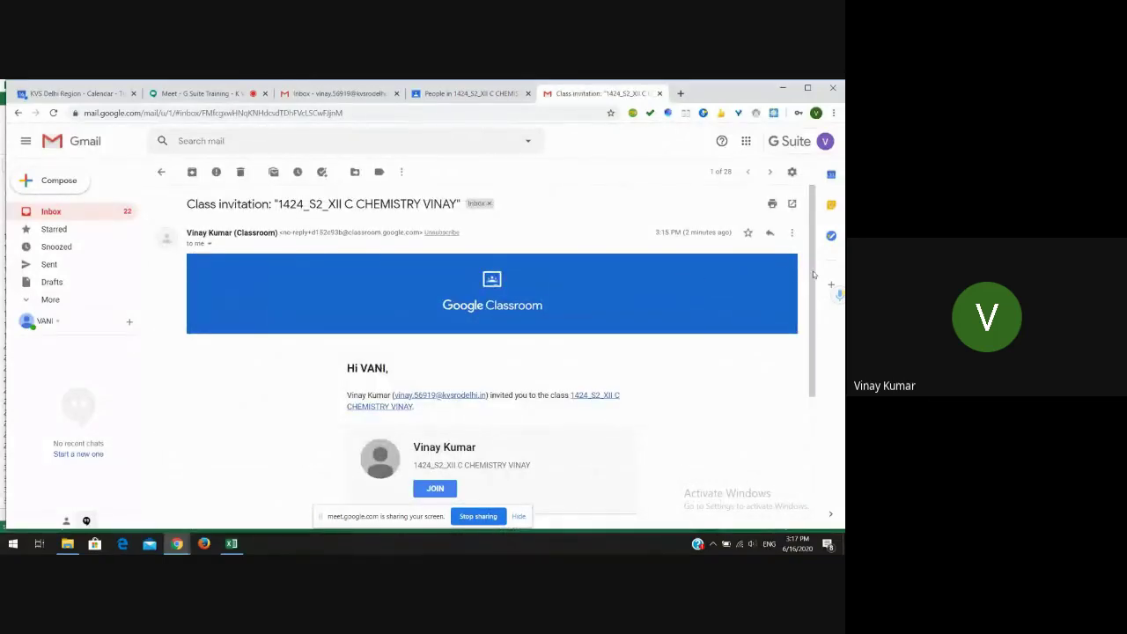
{"action": "left_click_drag", "start_coordinate": [810, 273], "coordinate": [811, 334]}
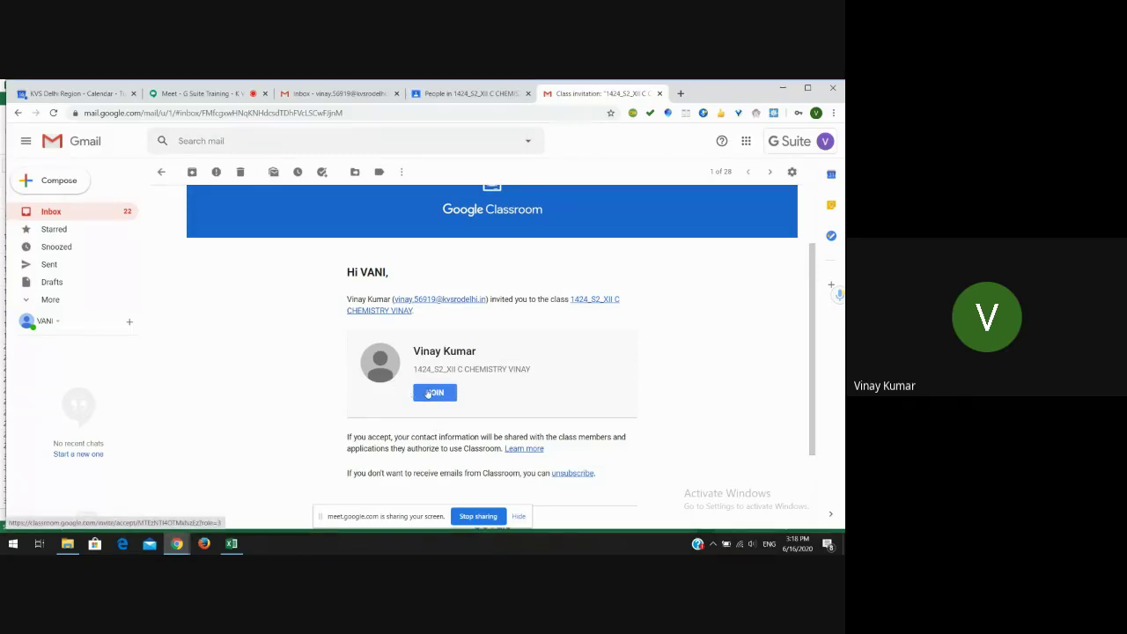
{"action": "left_click", "coordinate": [432, 394]}
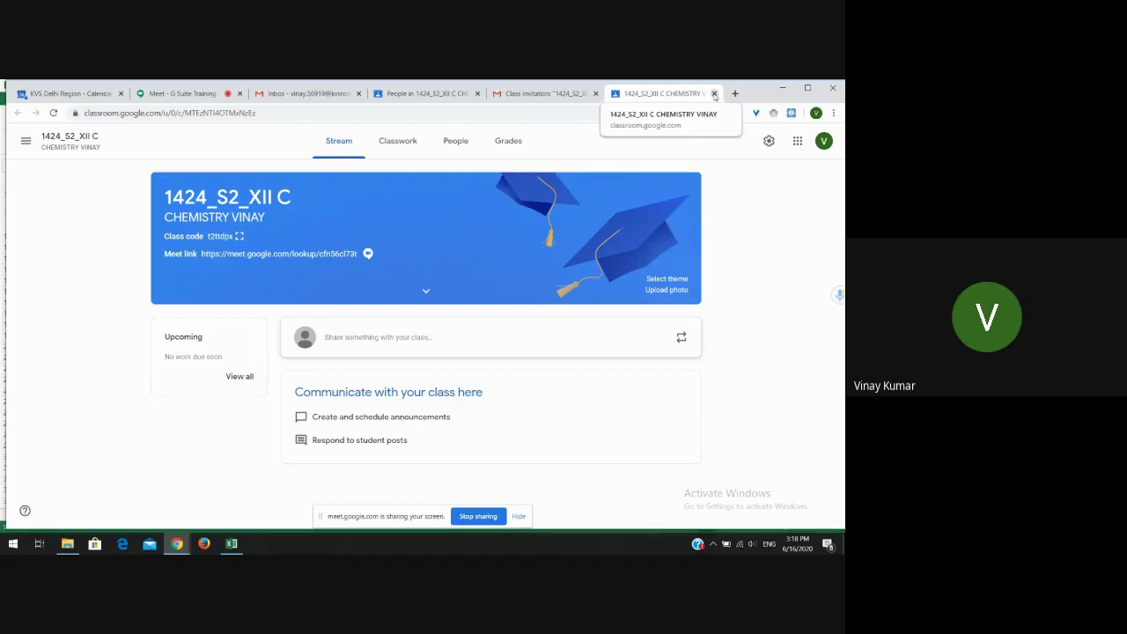
{"action": "left_click", "coordinate": [714, 93]}
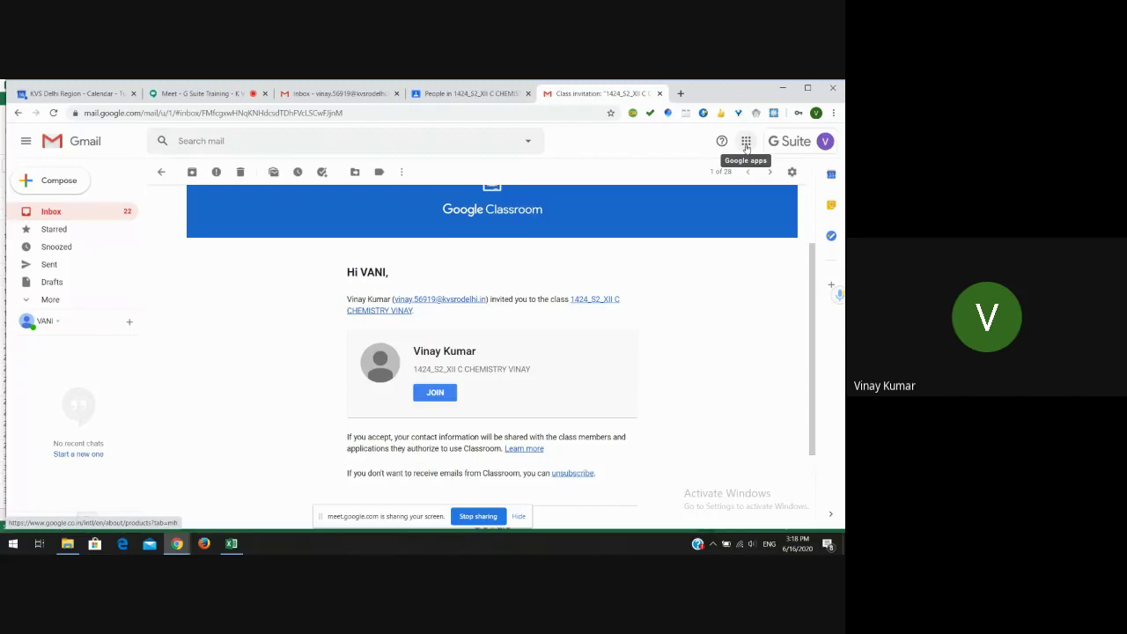
{"action": "left_click", "coordinate": [746, 142]}
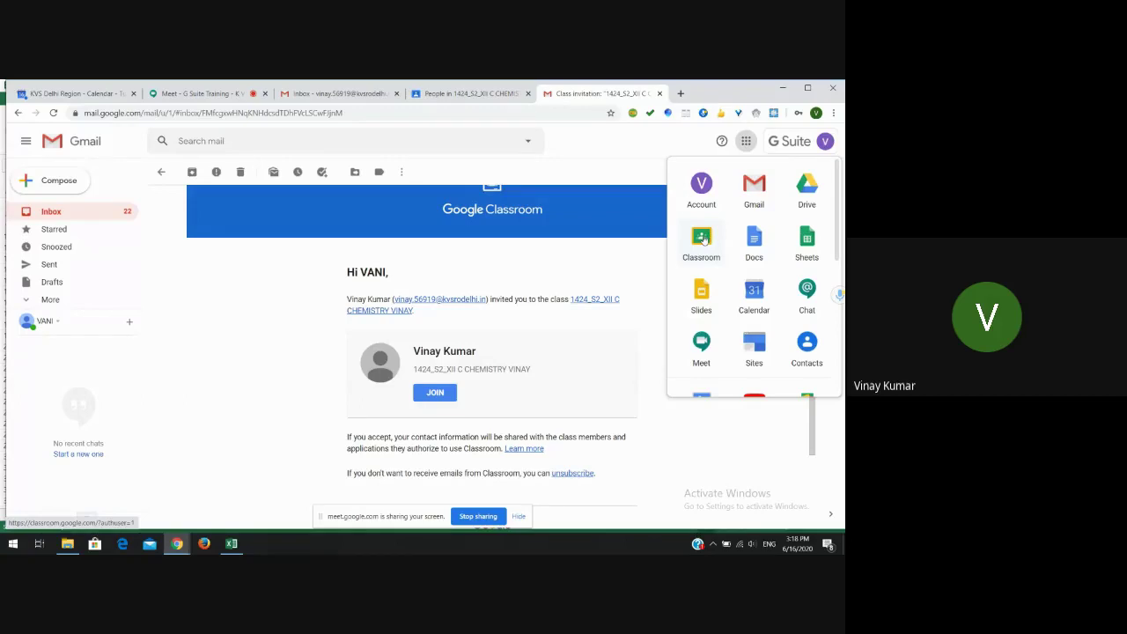
- Open Classroom in the student account and join the 1424_S2_XII C class
{"action": "left_click", "coordinate": [703, 239]}
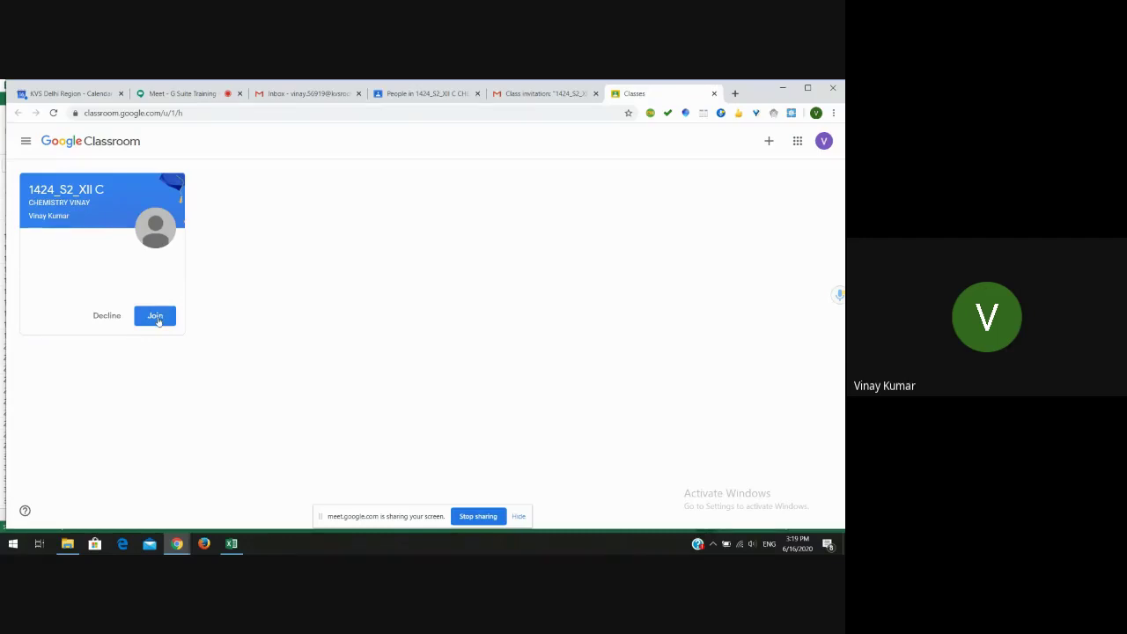
{"action": "left_click", "coordinate": [157, 321]}
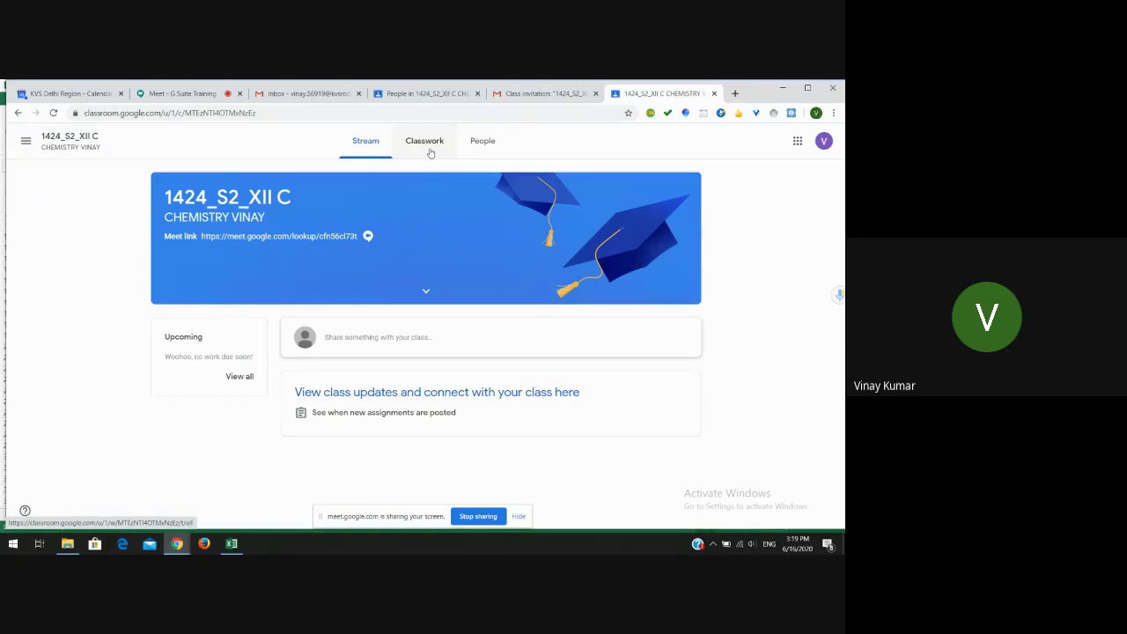
- Return to the teacher's class tab and view its Classwork page
{"action": "left_click", "coordinate": [424, 94]}
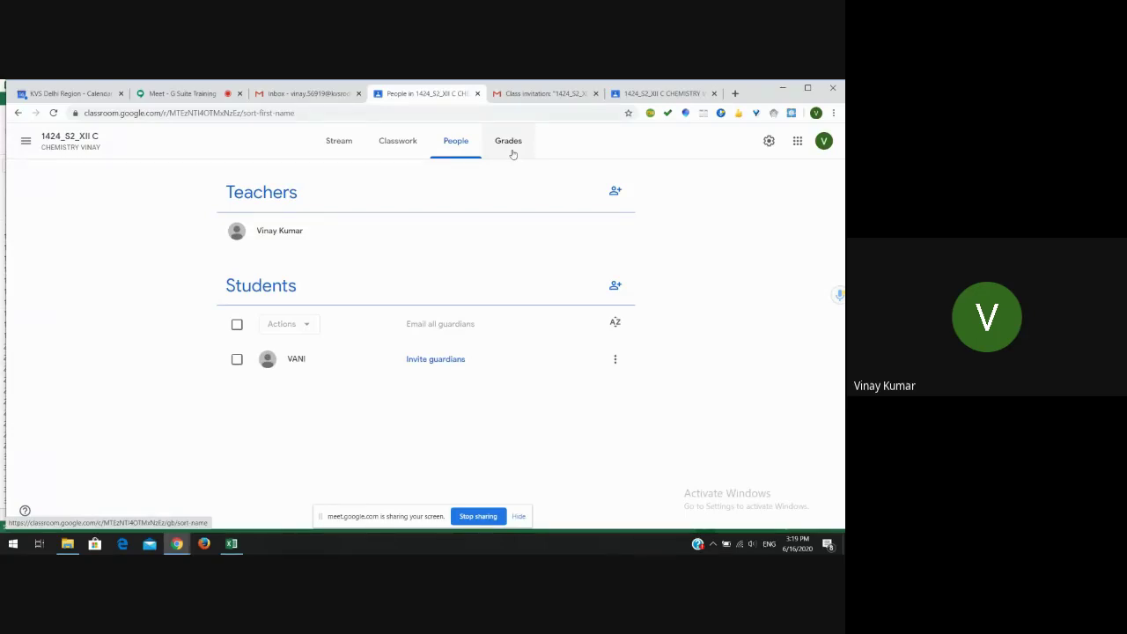
{"action": "left_click", "coordinate": [406, 151]}
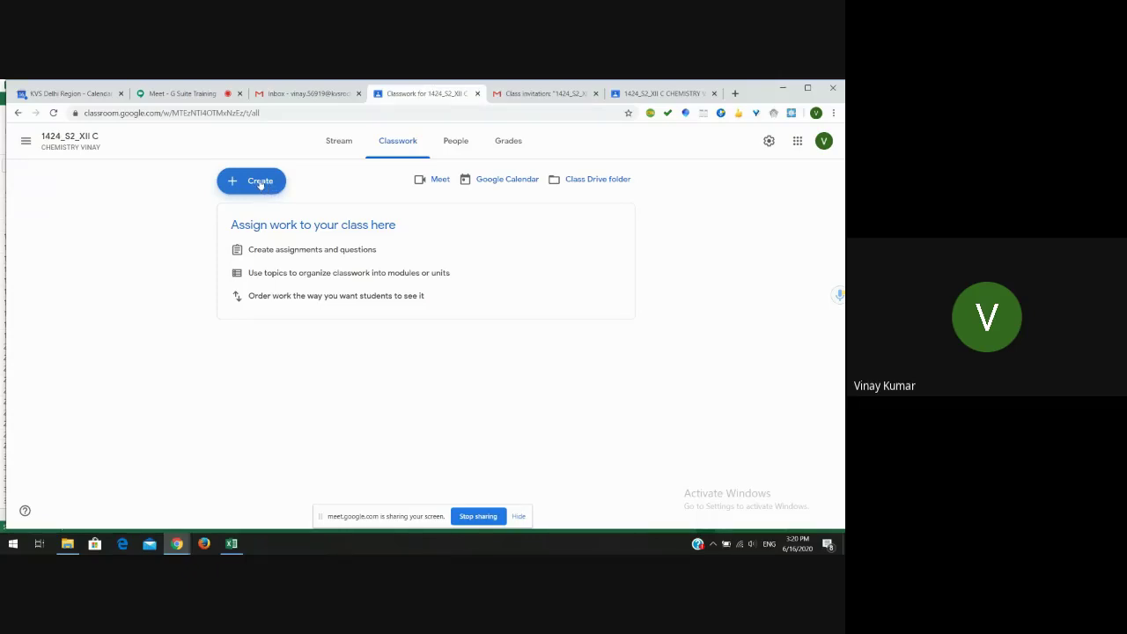
- Create an assignment titled 'Solid state' with instructions 'please see the work attached and complete it'
{"action": "left_click", "coordinate": [254, 182]}
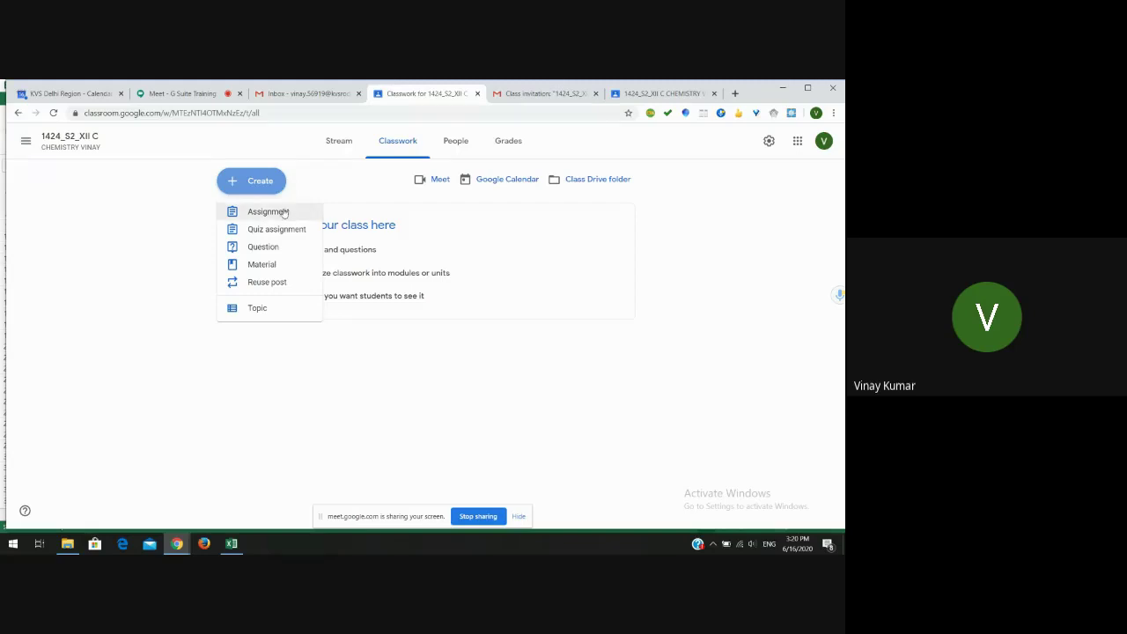
{"action": "left_click", "coordinate": [283, 212]}
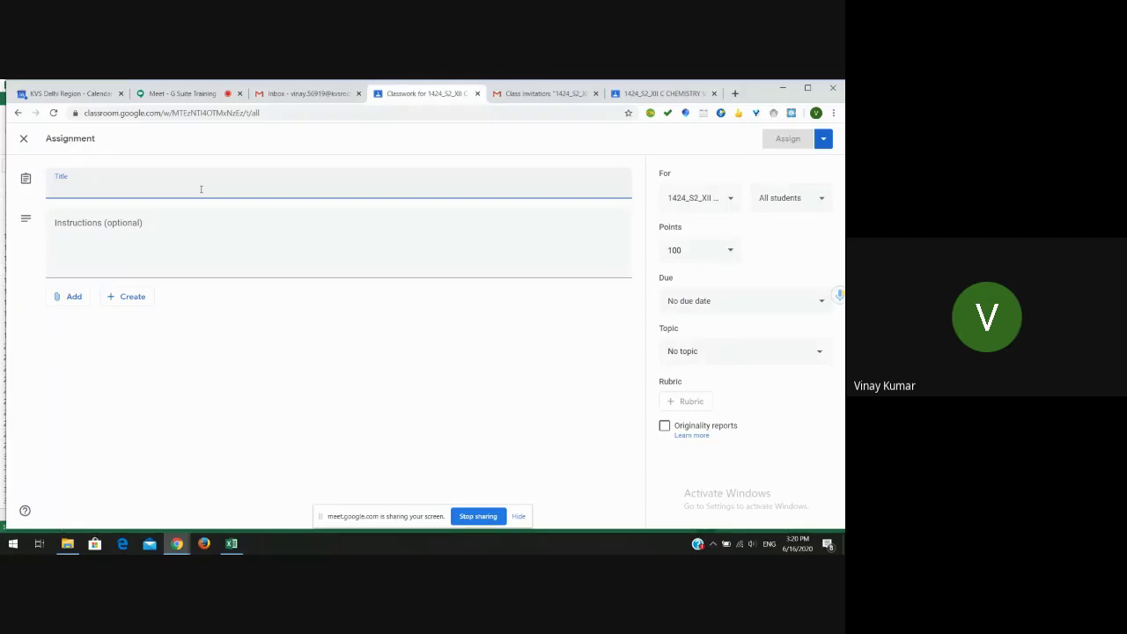
{"action": "type", "text": "S"}
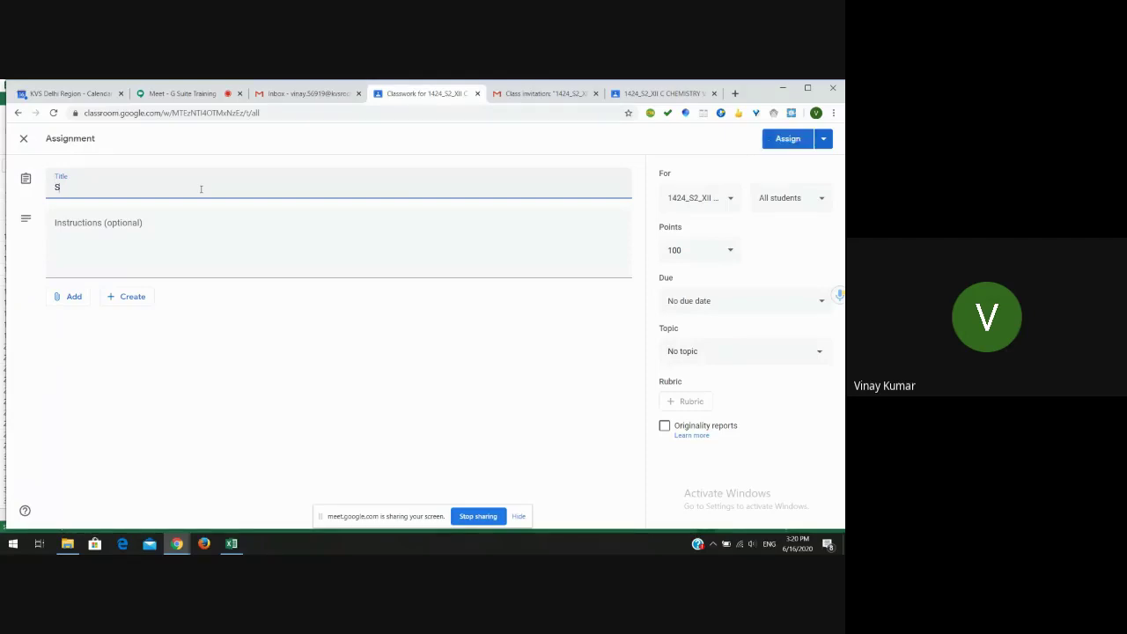
{"action": "type", "text": "olid state"}
{"action": "left_click", "coordinate": [165, 220]}
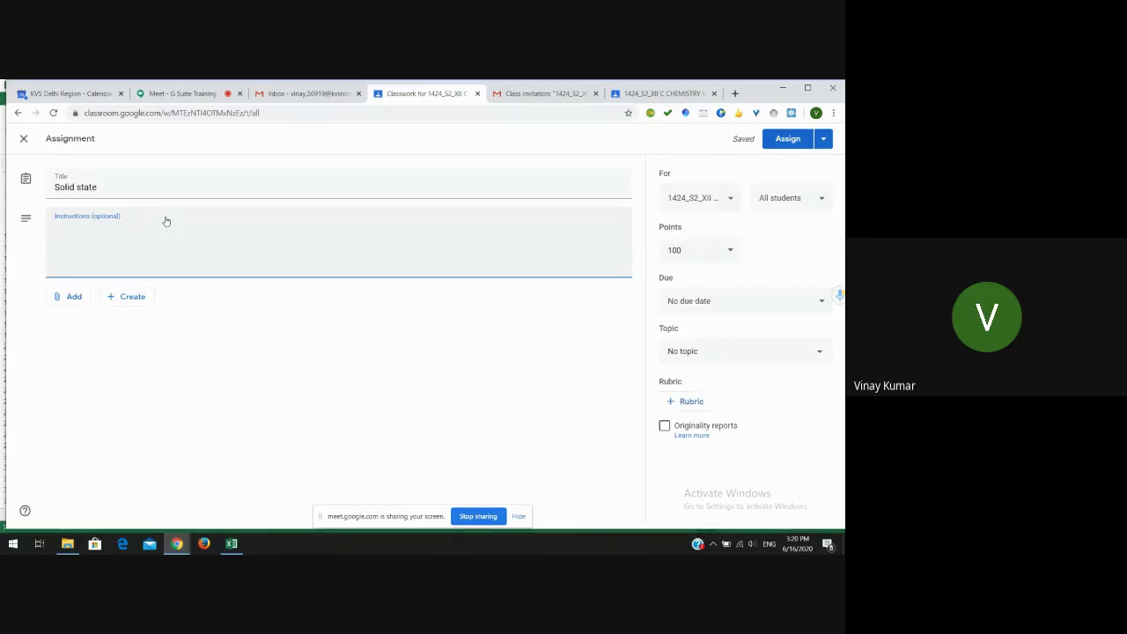
{"action": "type", "text": "please see the work attache"}
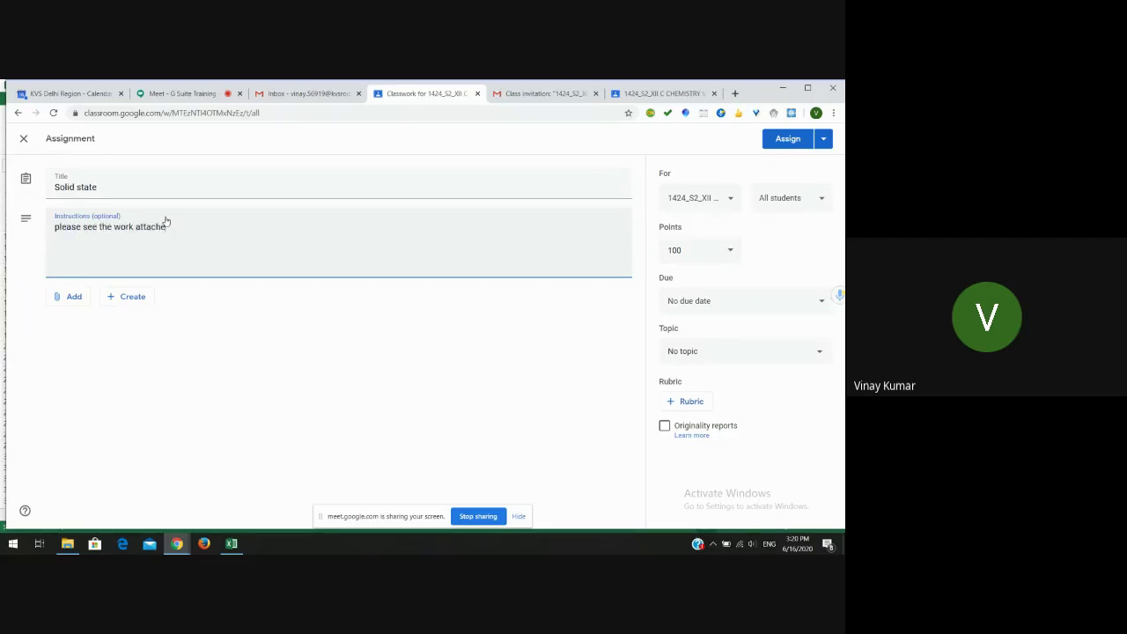
{"action": "type", "text": "d and complete it"}
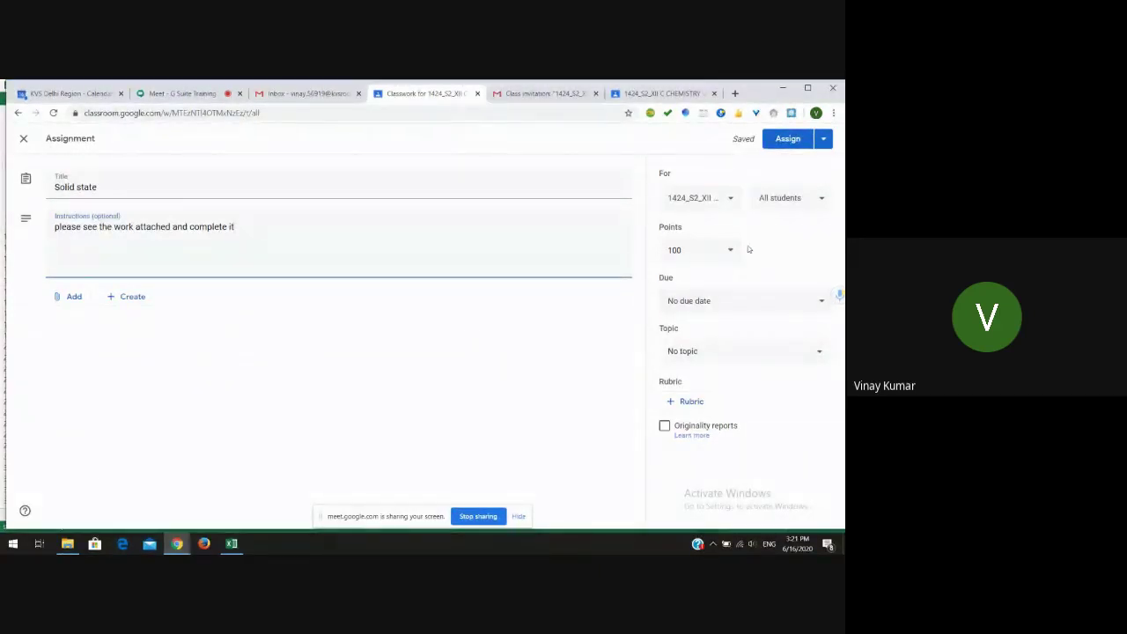
{"action": "left_click", "coordinate": [730, 201]}
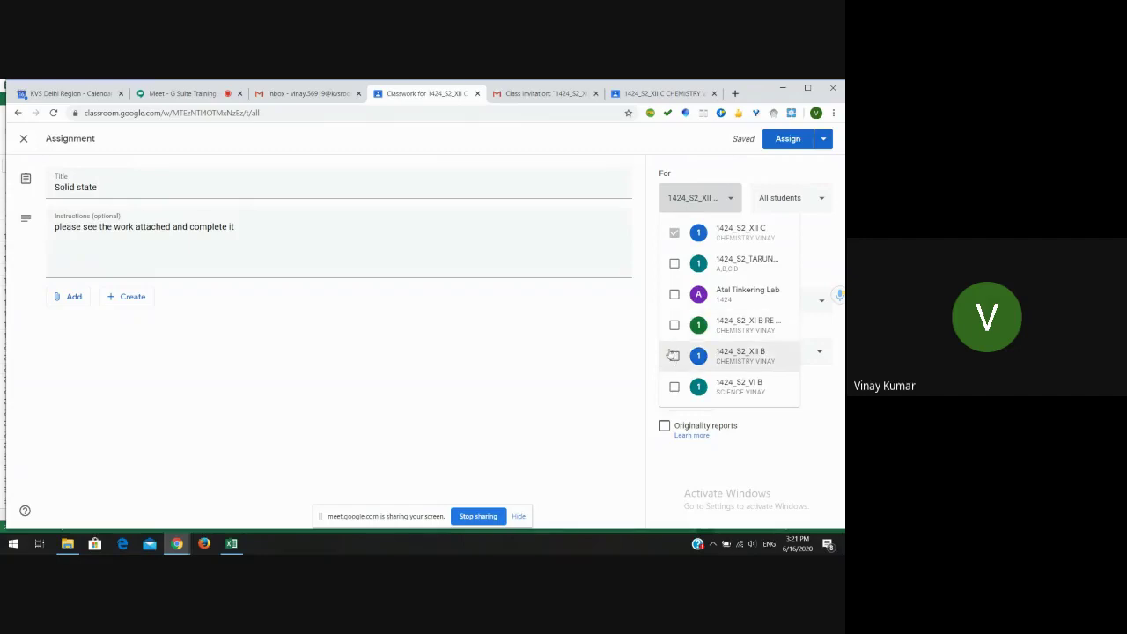
{"action": "left_click", "coordinate": [674, 356]}
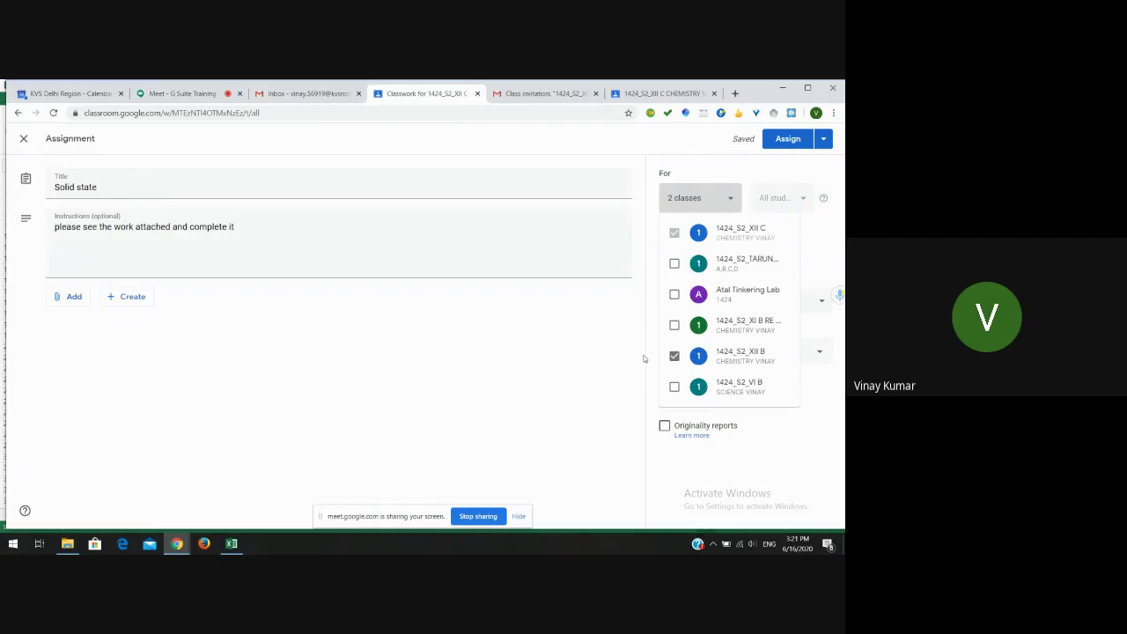
{"action": "left_click", "coordinate": [640, 350]}
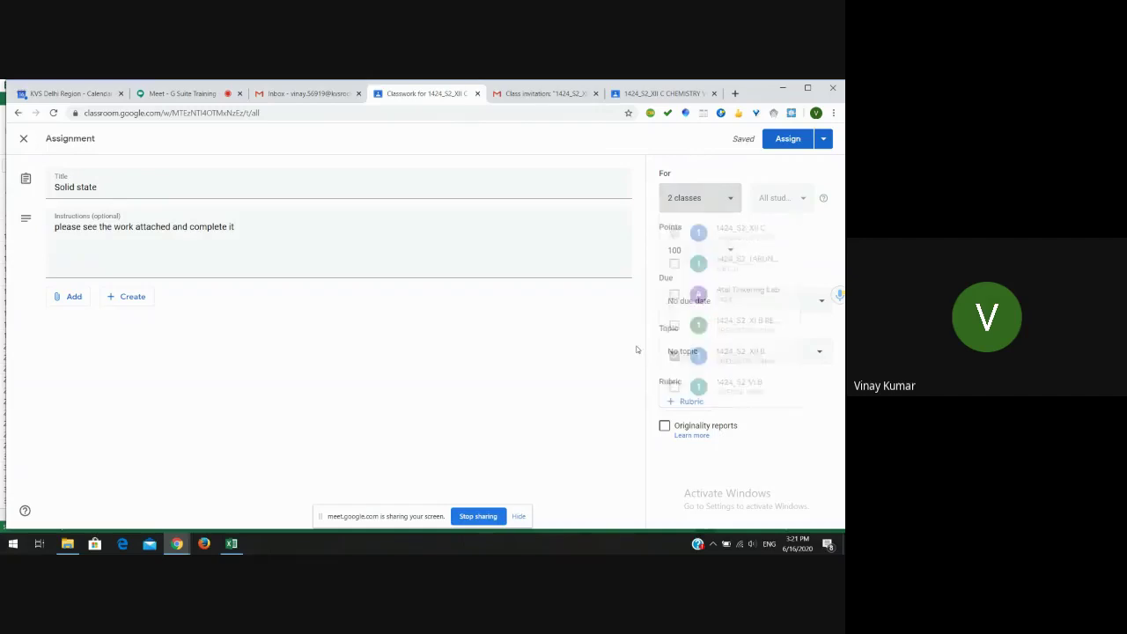
{"action": "left_click", "coordinate": [729, 200]}
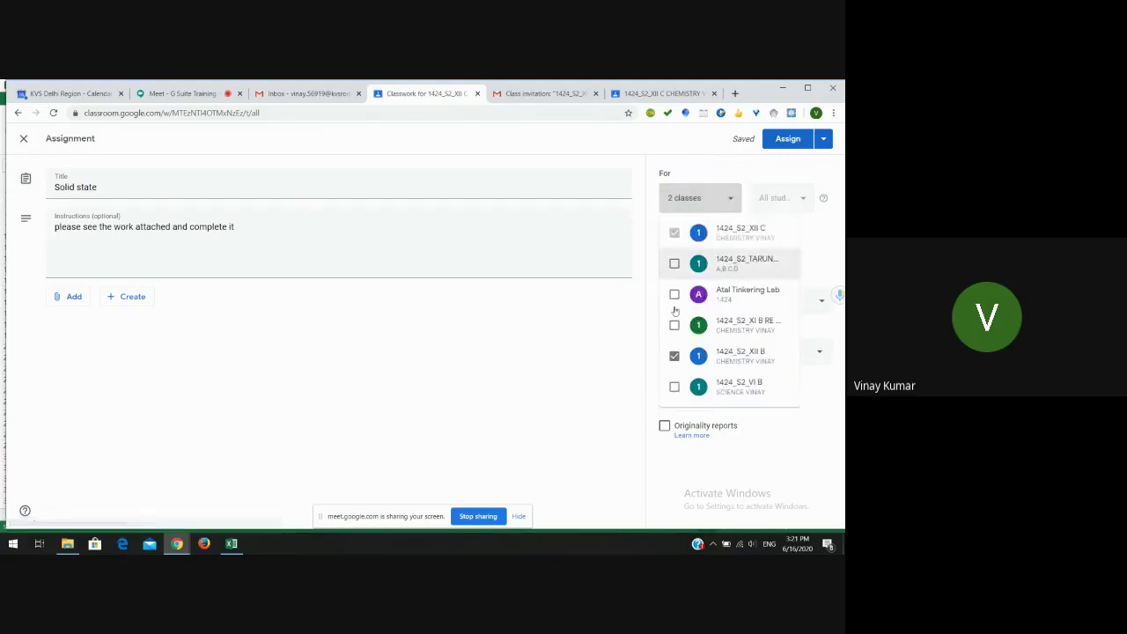
{"action": "left_click", "coordinate": [674, 356]}
{"action": "left_click", "coordinate": [636, 341]}
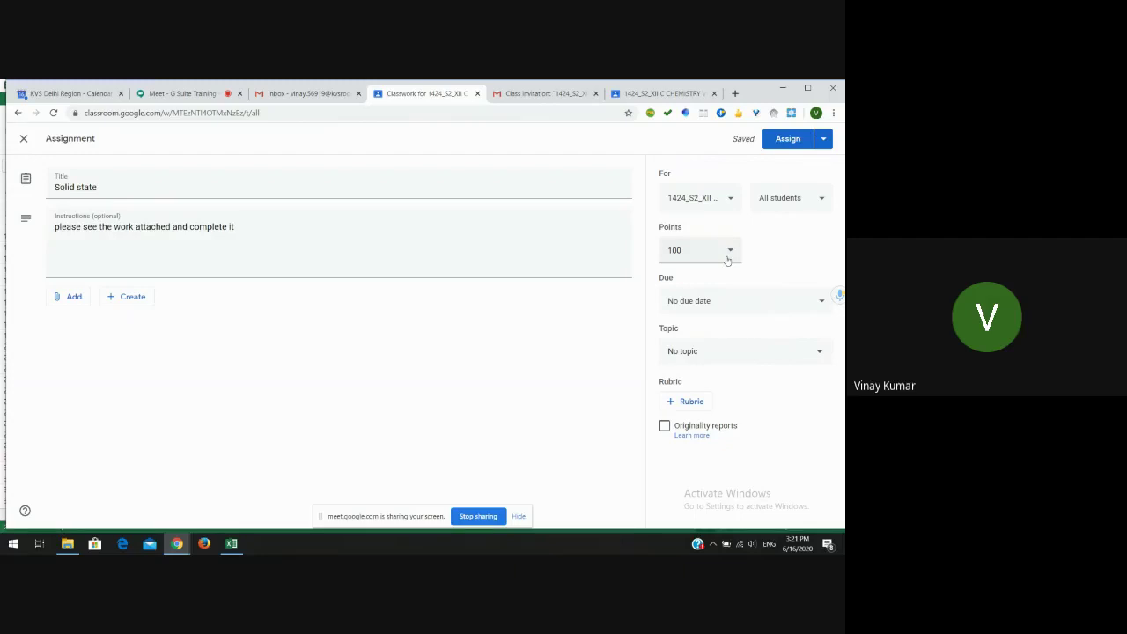
- Set the assignment's due date to Friday, June 19 at 11:00 PM
{"action": "left_click", "coordinate": [822, 302]}
{"action": "left_click", "coordinate": [771, 349]}
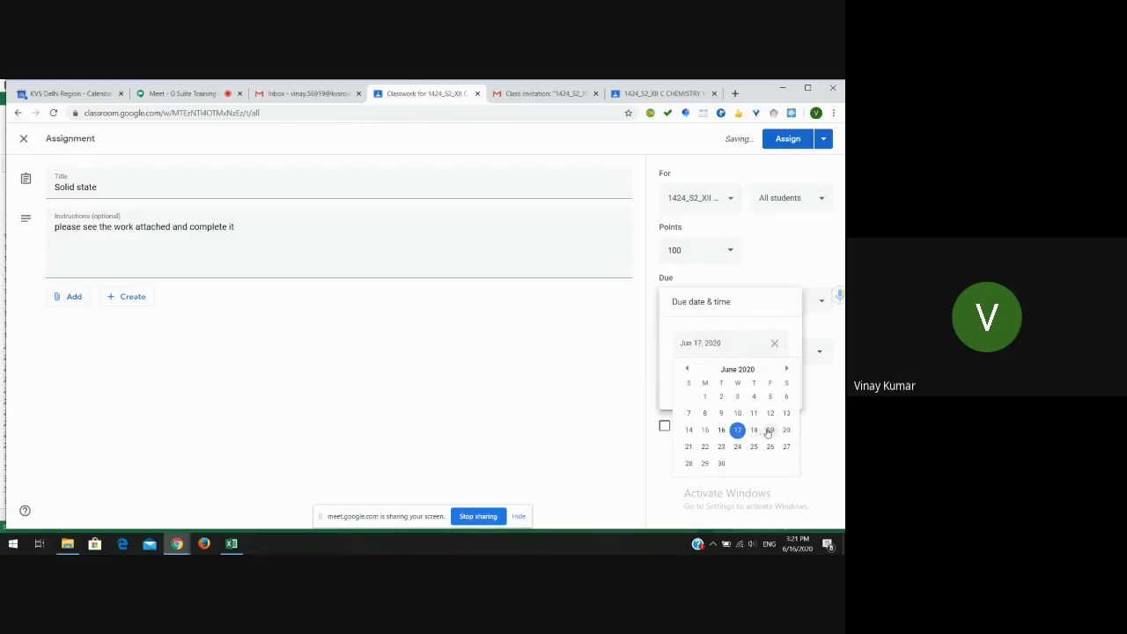
{"action": "left_click", "coordinate": [769, 430]}
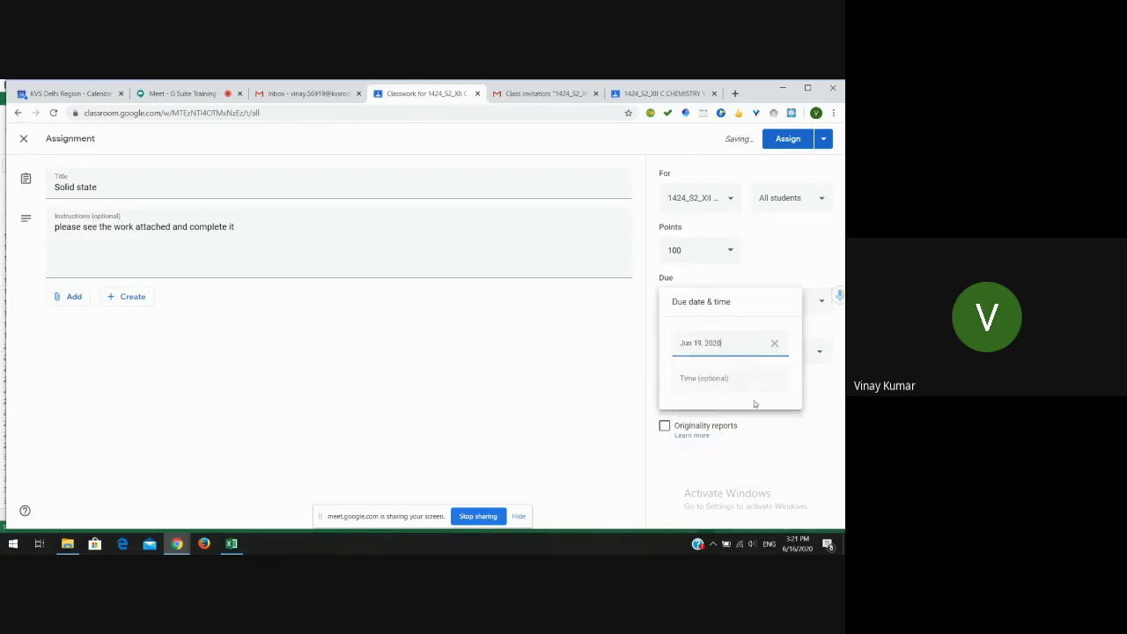
{"action": "left_click", "coordinate": [729, 380]}
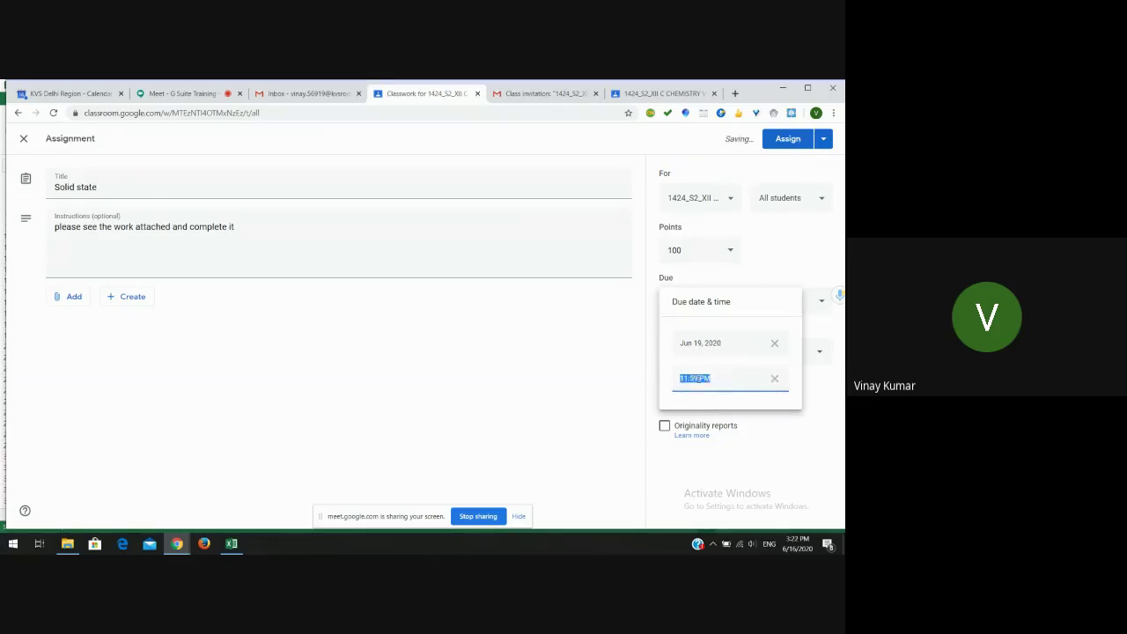
{"action": "left_click", "coordinate": [698, 377]}
{"action": "key", "text": "BackSpace"}
{"action": "key", "text": "BackSpace"}
{"action": "type", "text": "00"}
{"action": "left_click", "coordinate": [625, 368]}
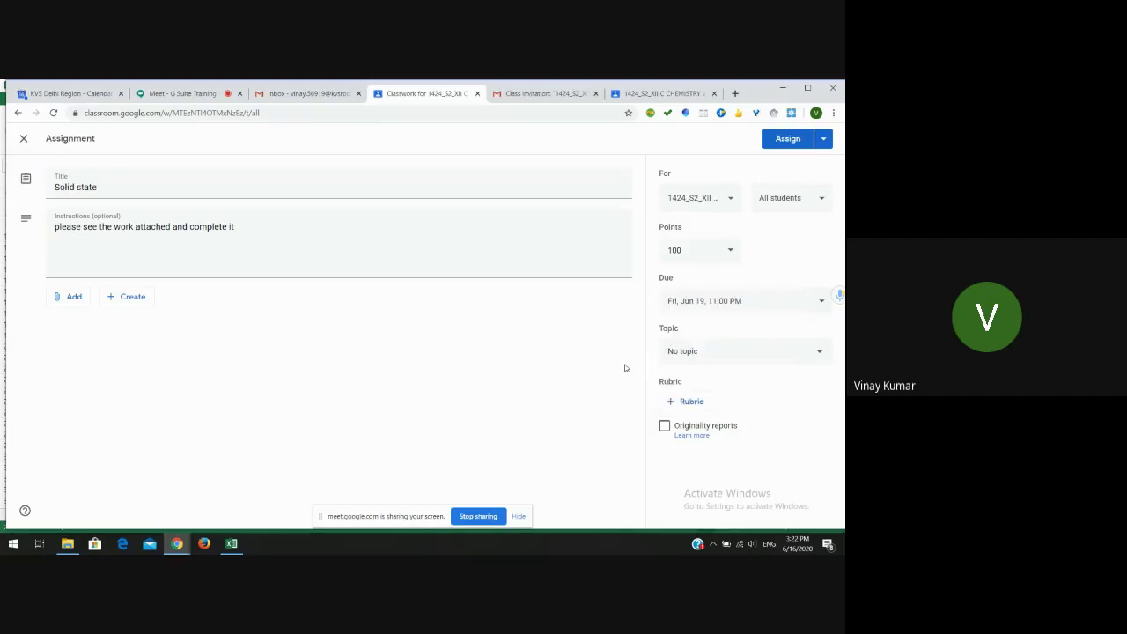
- Create the new topic 'Solid state work submisssion' and bring up the Create attachment choices
{"action": "left_click", "coordinate": [745, 359]}
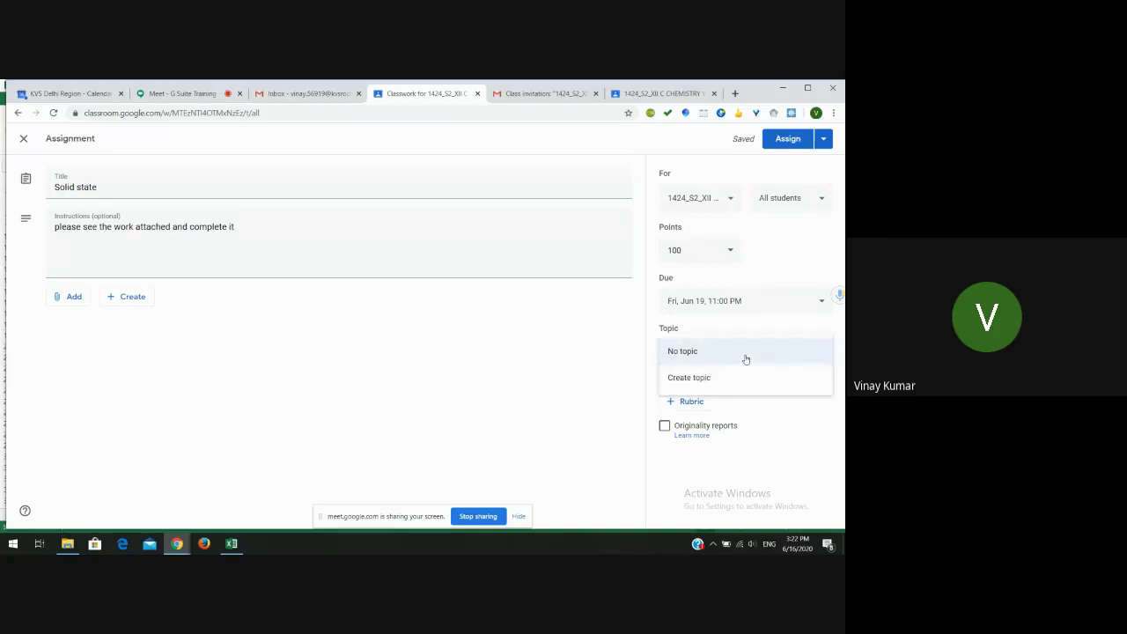
{"action": "left_click", "coordinate": [696, 377]}
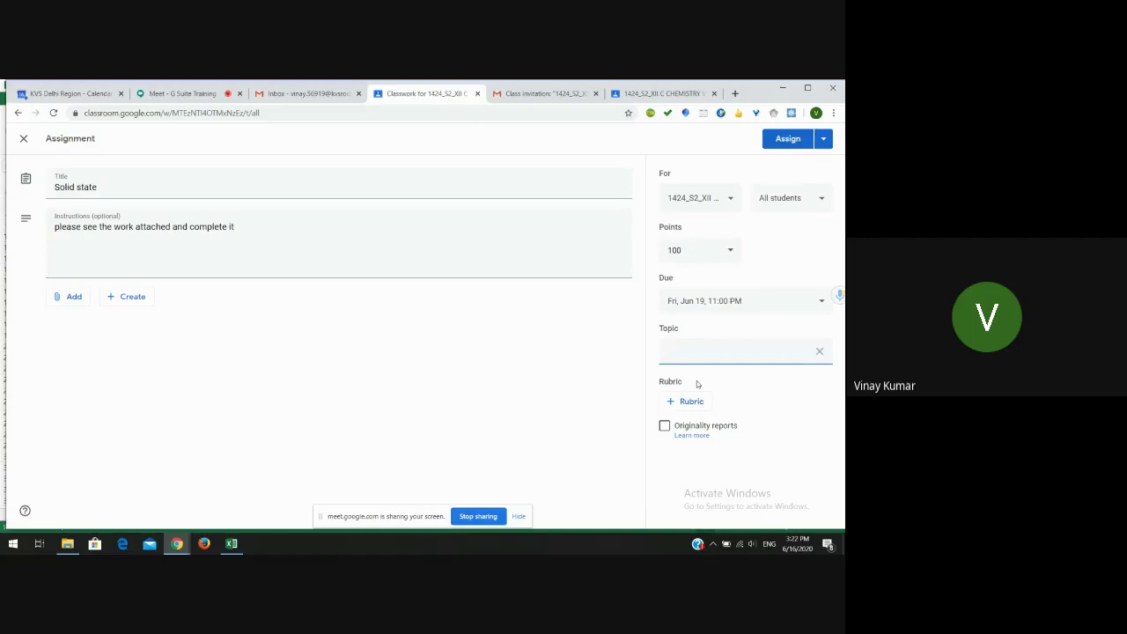
{"action": "type", "text": "Solid state work submisssion"}
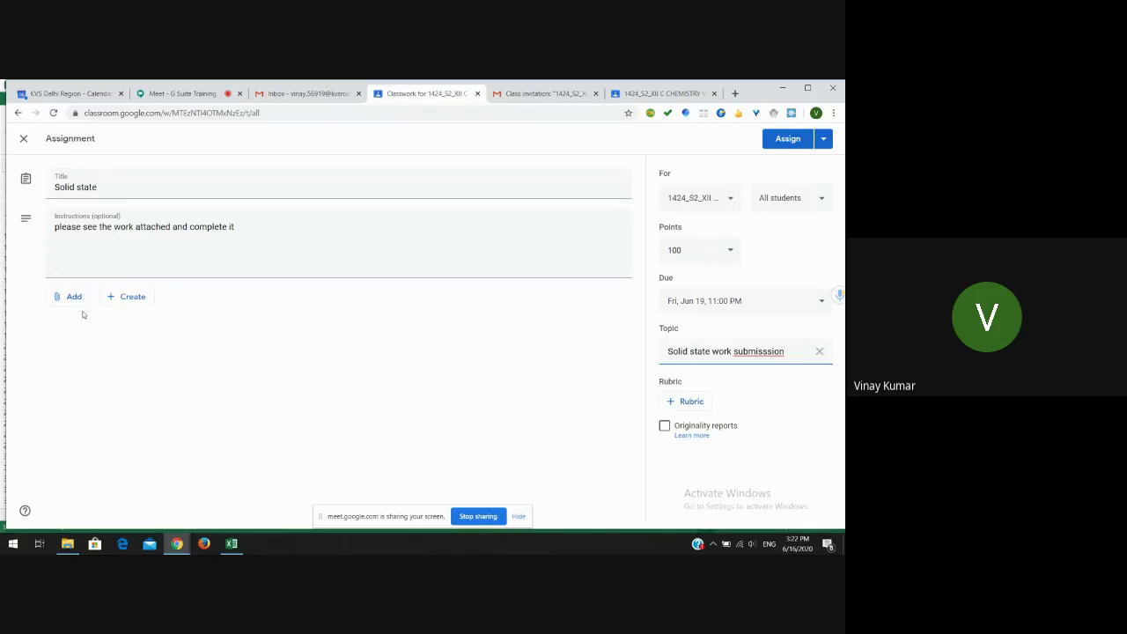
{"action": "left_click", "coordinate": [133, 298]}
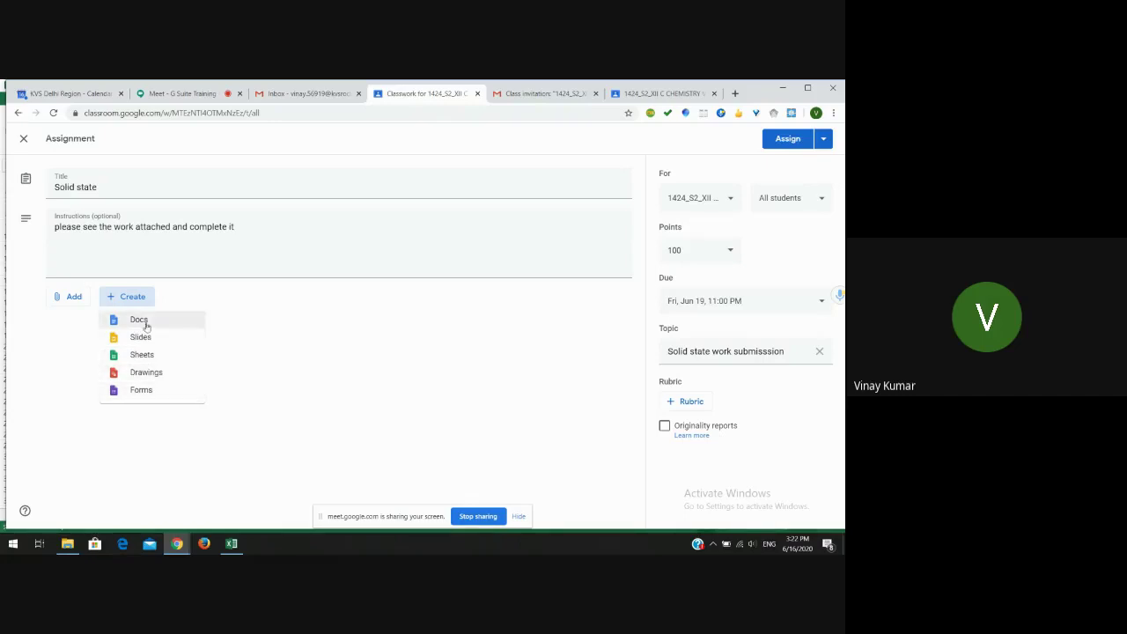
- Attach a new Google Doc headed 'Solid State' with the question 'what are the packing efficiency?'
{"action": "left_click", "coordinate": [143, 321]}
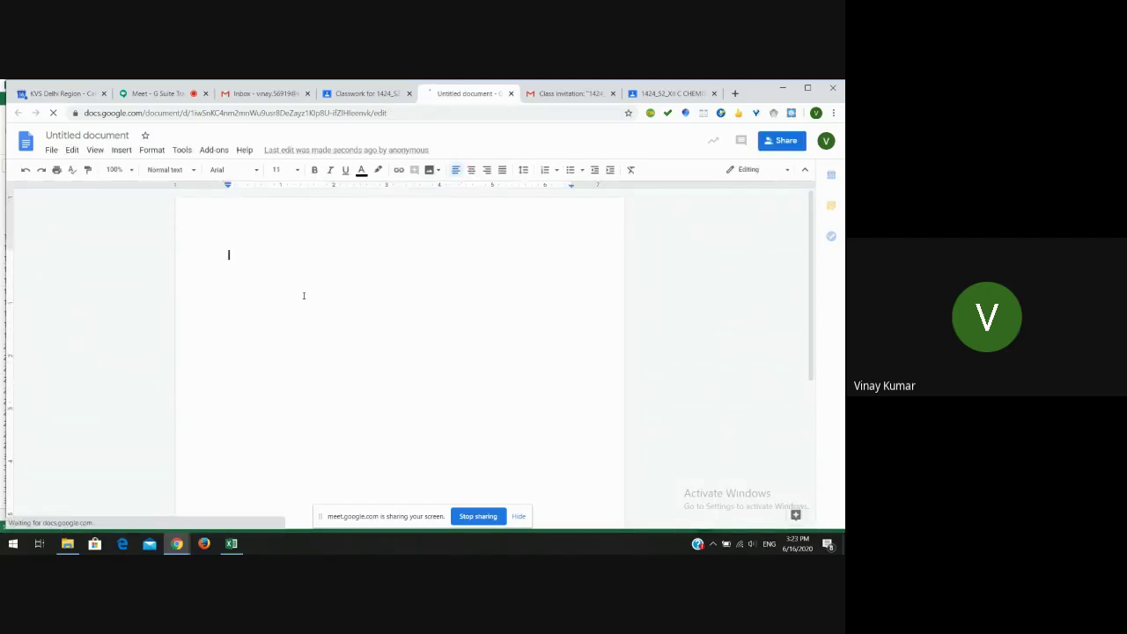
{"action": "type", "text": "Q1"}
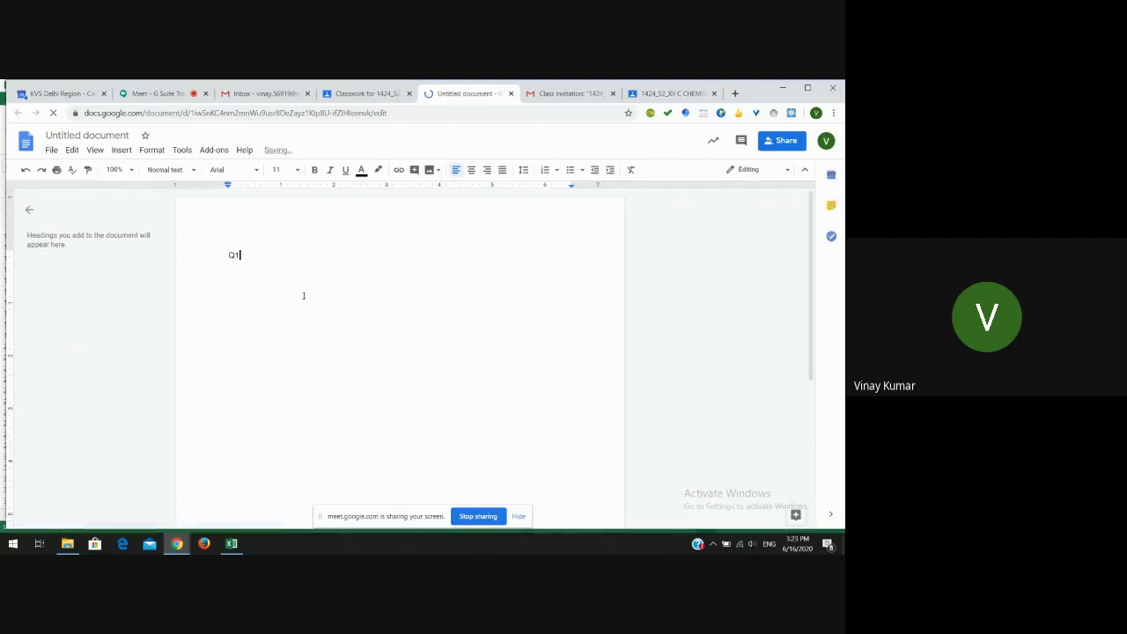
{"action": "type", "text": ":"}
{"action": "key", "text": "BackSpace"}
{"action": "key", "text": "BackSpace"}
{"action": "key", "text": "BackSpace"}
{"action": "key", "text": "BackSpace"}
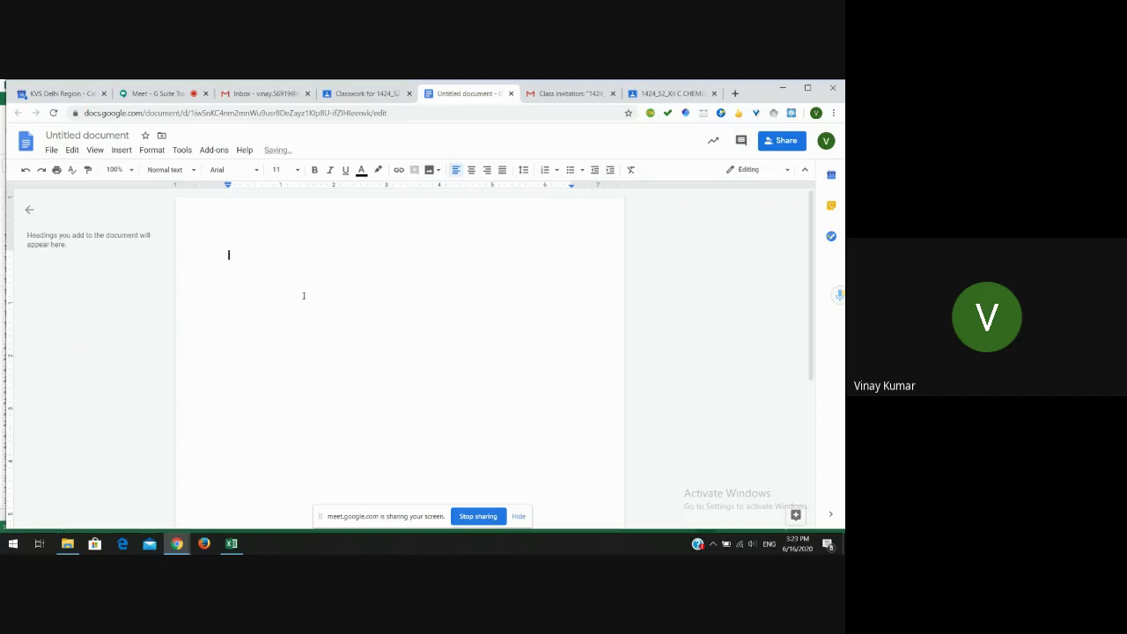
{"action": "type", "text": "Solid State"}
{"action": "key", "text": "Return"}
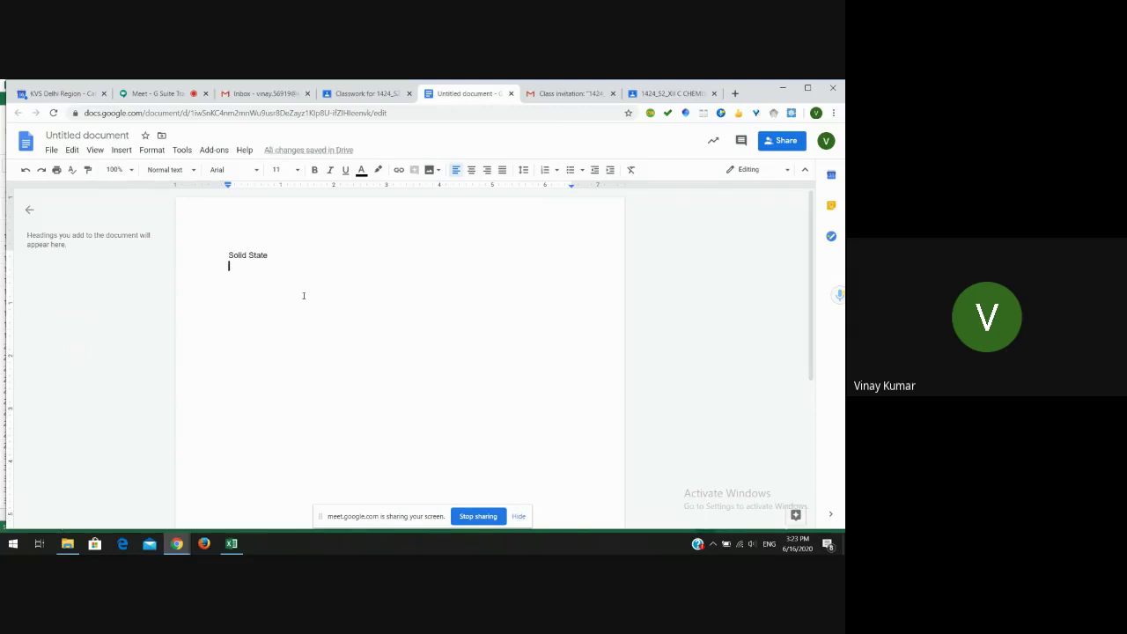
{"action": "key", "text": "Return"}
{"action": "type", "text": "what a"}
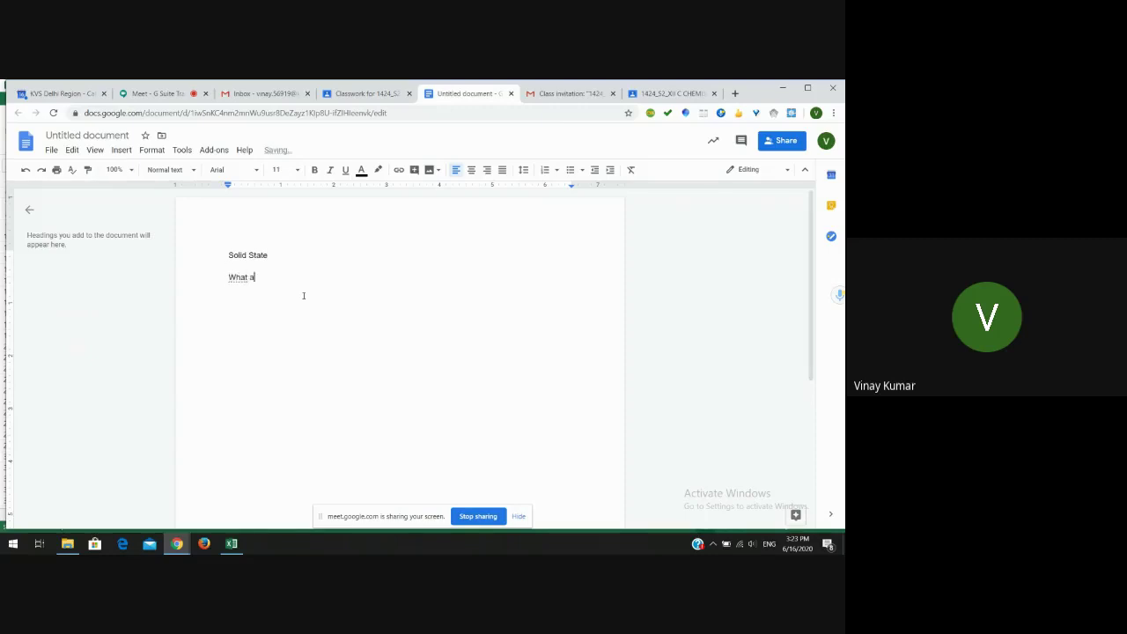
{"action": "type", "text": "re the packing efficiency?"}
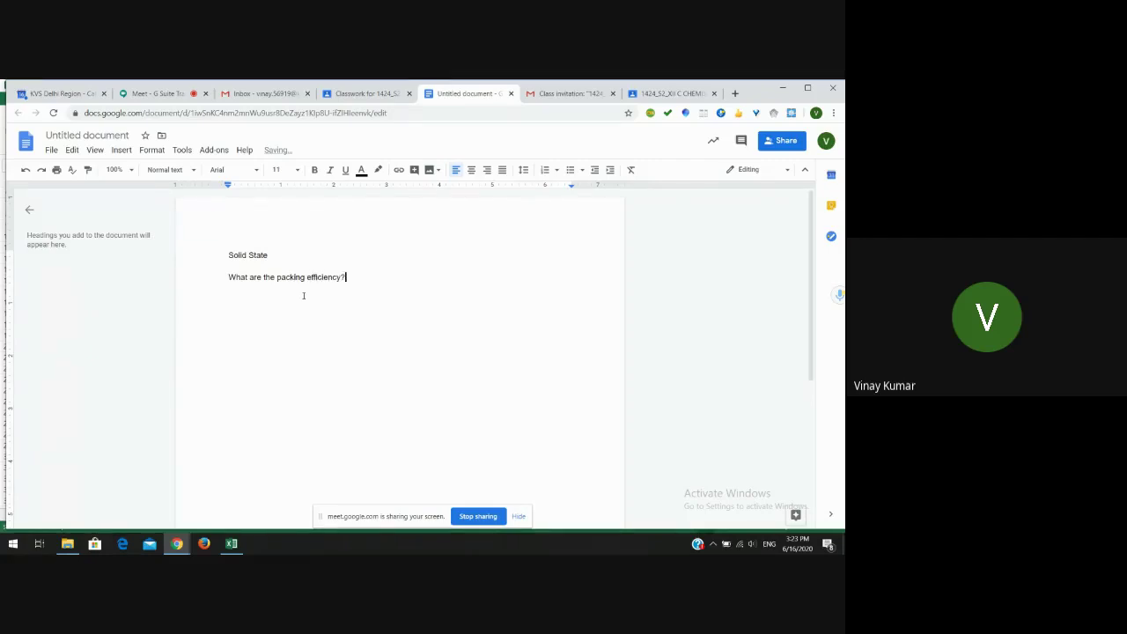
{"action": "key", "text": "Return"}
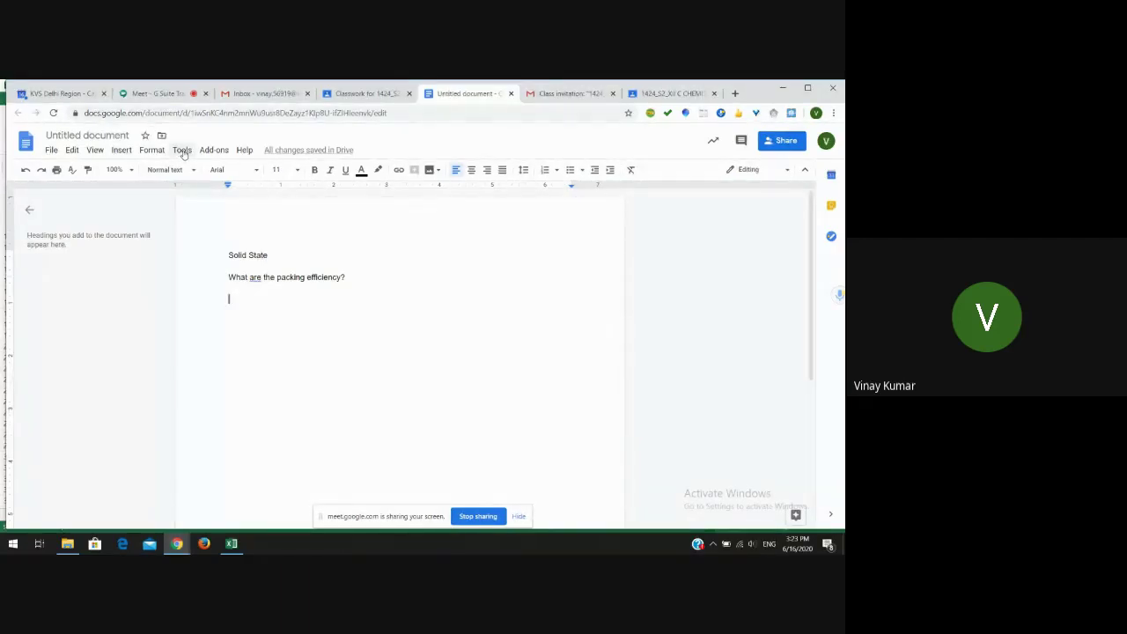
- Dictate the question about Kerala's capital, rainforest characteristics and animals using Voice typing
{"action": "left_click", "coordinate": [182, 151]}
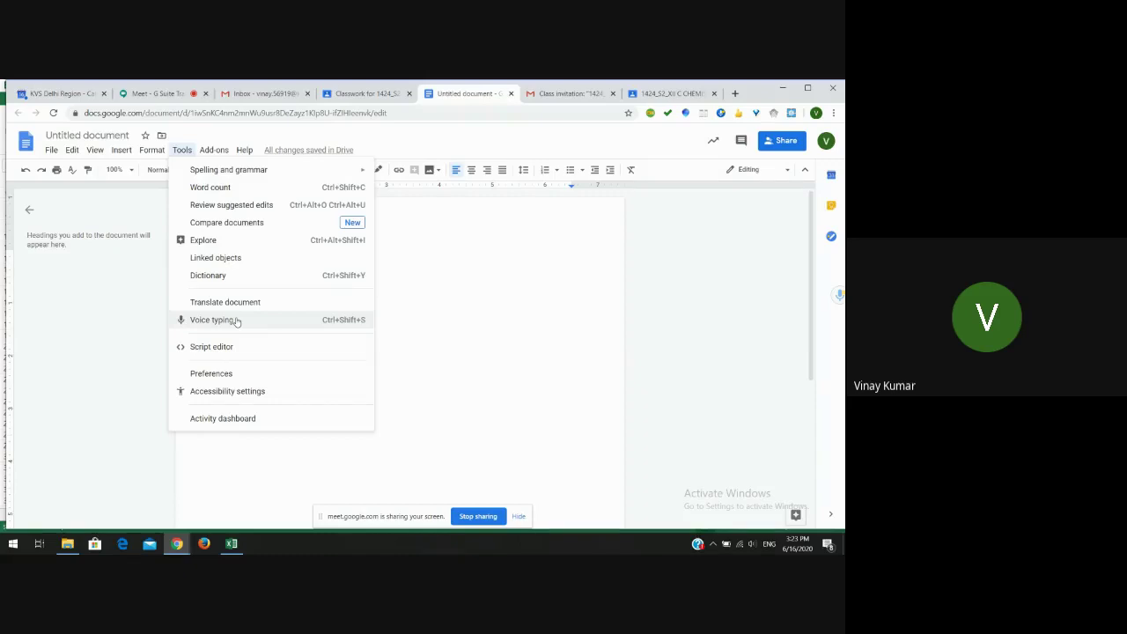
{"action": "left_click", "coordinate": [236, 321]}
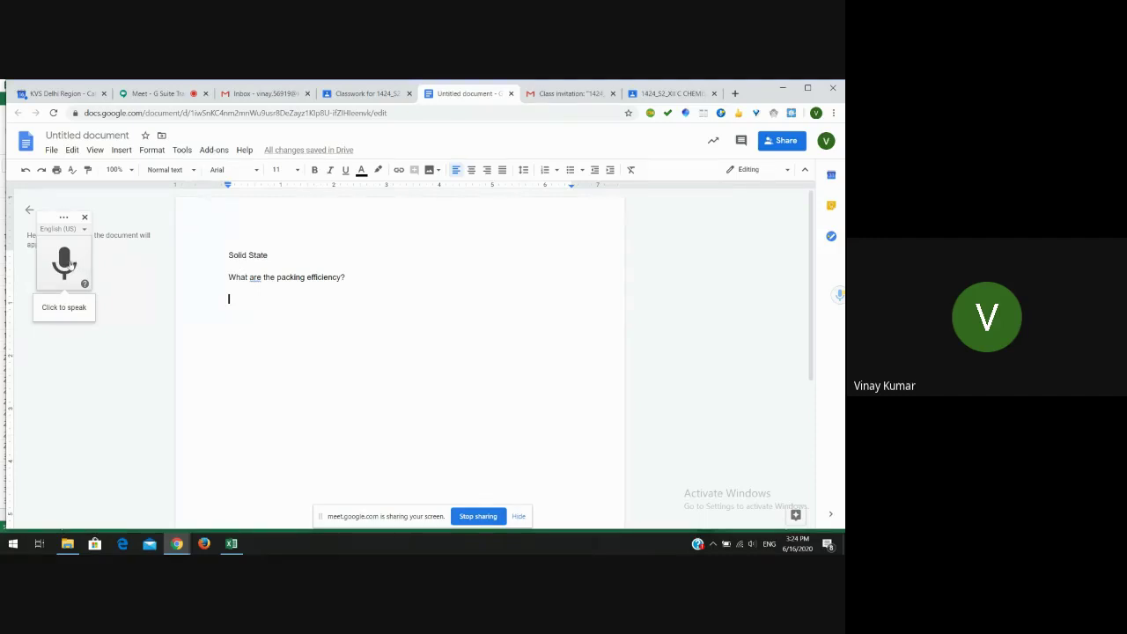
{"action": "left_click", "coordinate": [69, 264]}
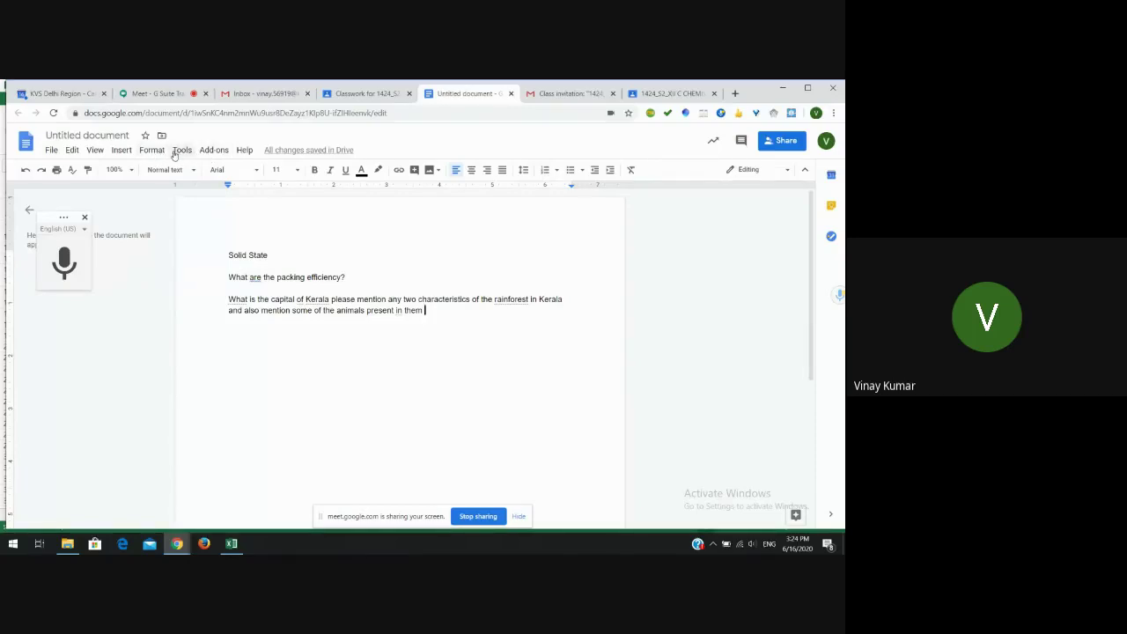
- Glance through the Tools menu, opening and closing it twice
{"action": "left_click", "coordinate": [176, 154]}
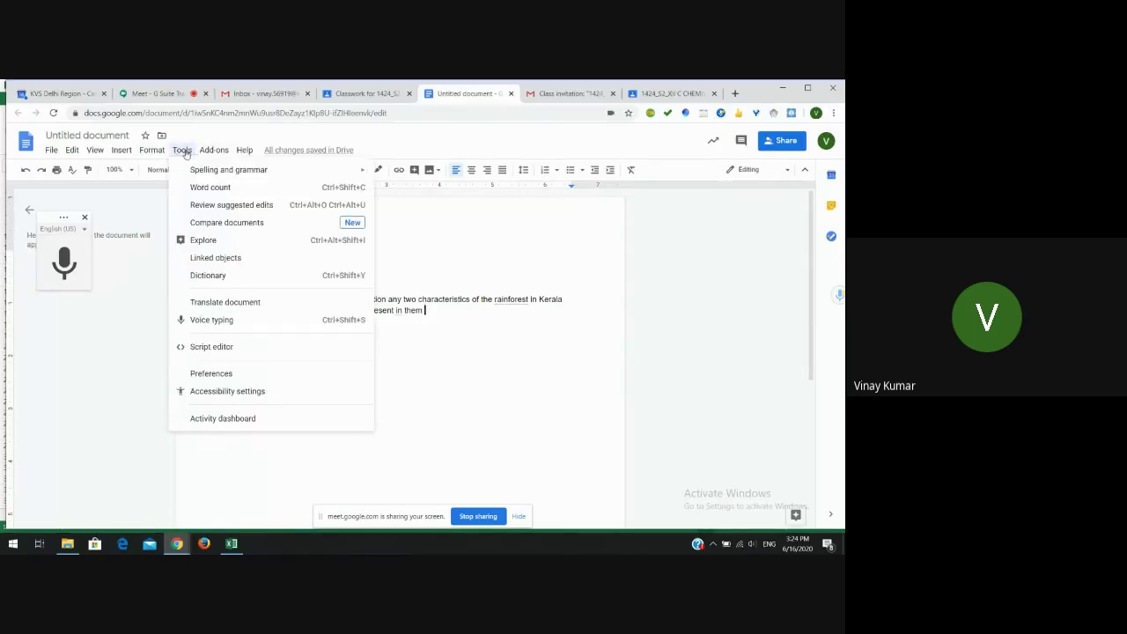
{"action": "left_click", "coordinate": [185, 154]}
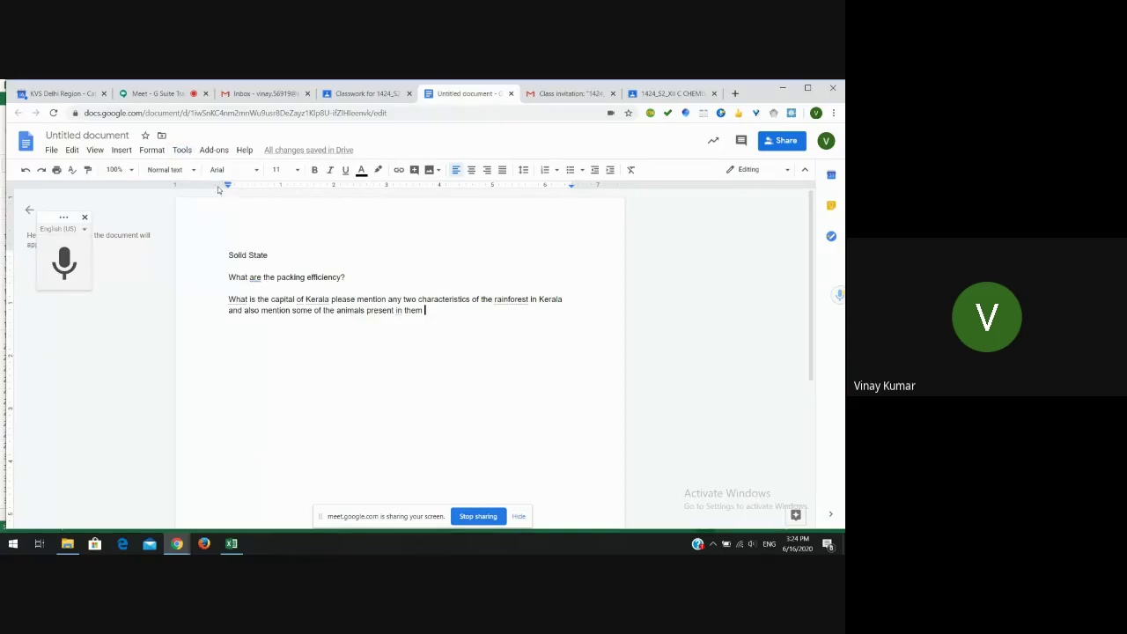
{"action": "left_click", "coordinate": [185, 152]}
{"action": "left_click", "coordinate": [186, 151]}
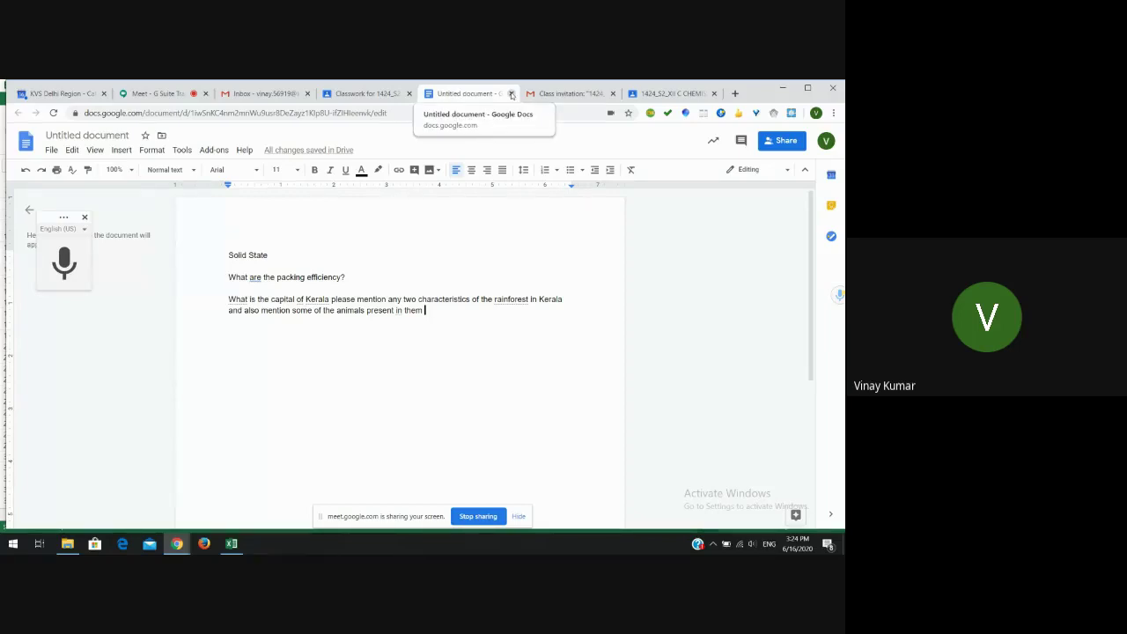
- Close the Docs tab and attach a new blank Slides presentation from the Create menu
{"action": "left_click", "coordinate": [511, 94]}
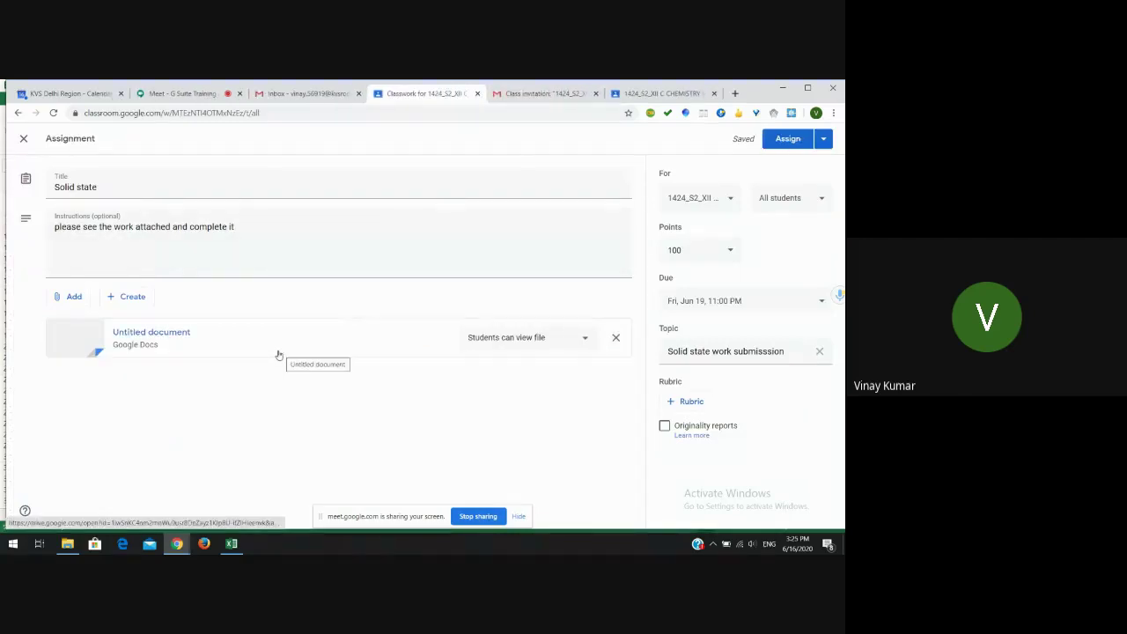
{"action": "left_click", "coordinate": [140, 298]}
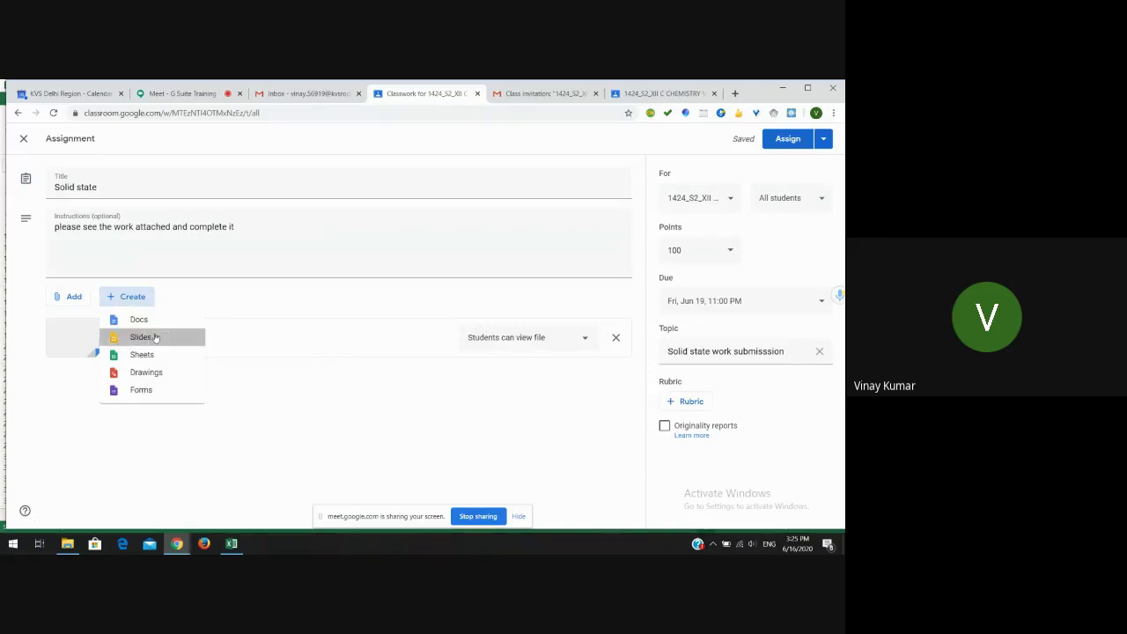
{"action": "left_click", "coordinate": [155, 338]}
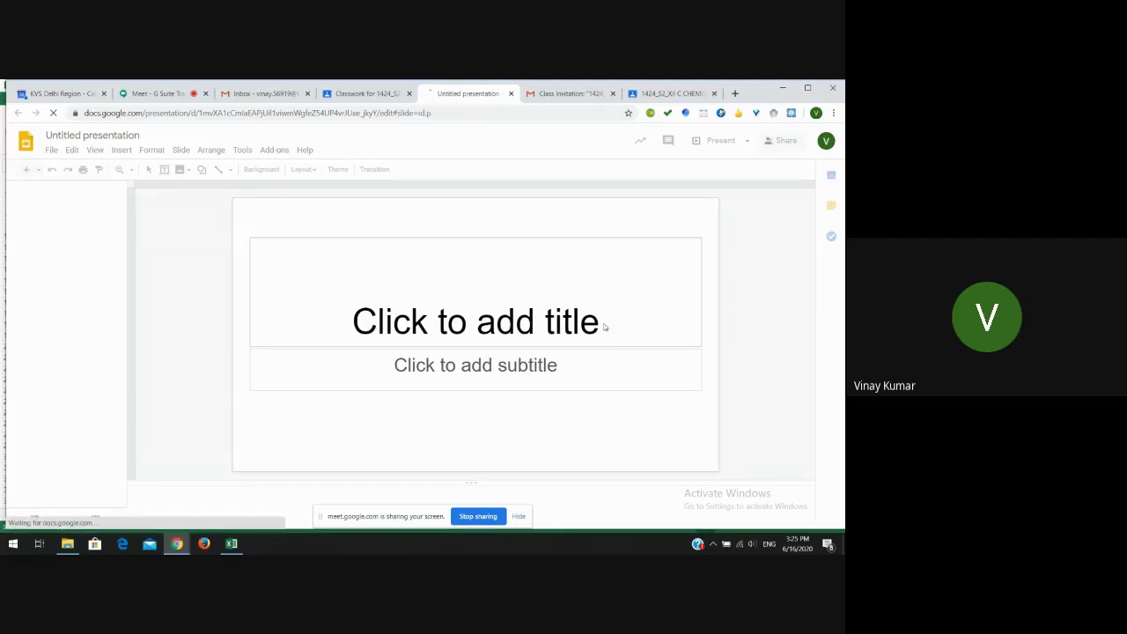
- Type 'Solid State' as the slide title and 'Exercise' as the subtitle
{"action": "left_click", "coordinate": [556, 326]}
{"action": "type", "text": "S"}
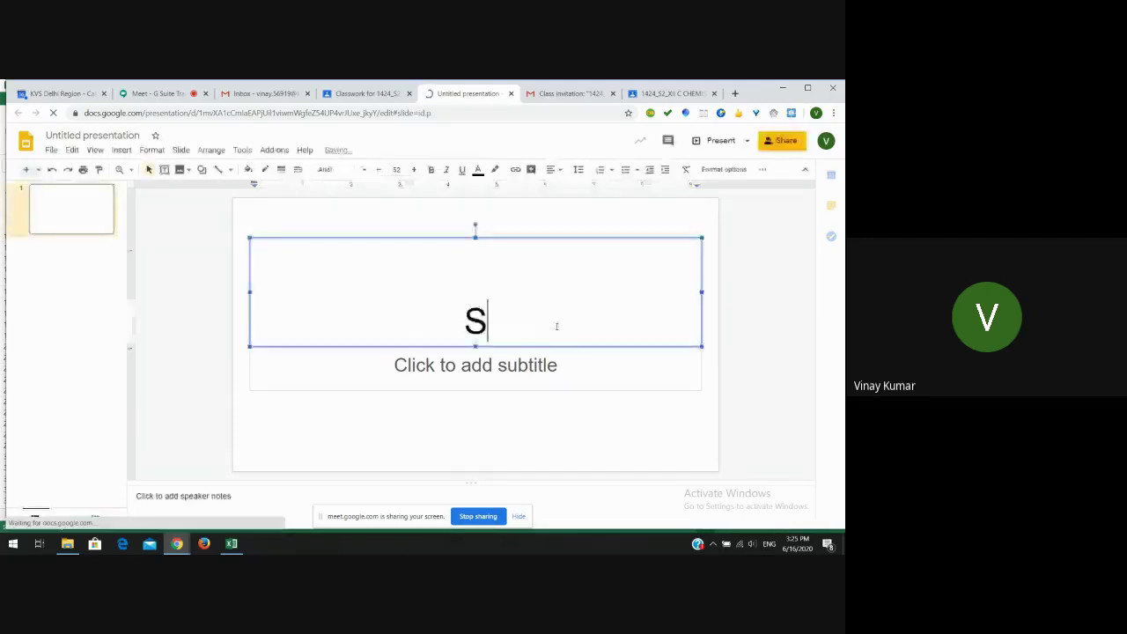
{"action": "type", "text": "olid"}
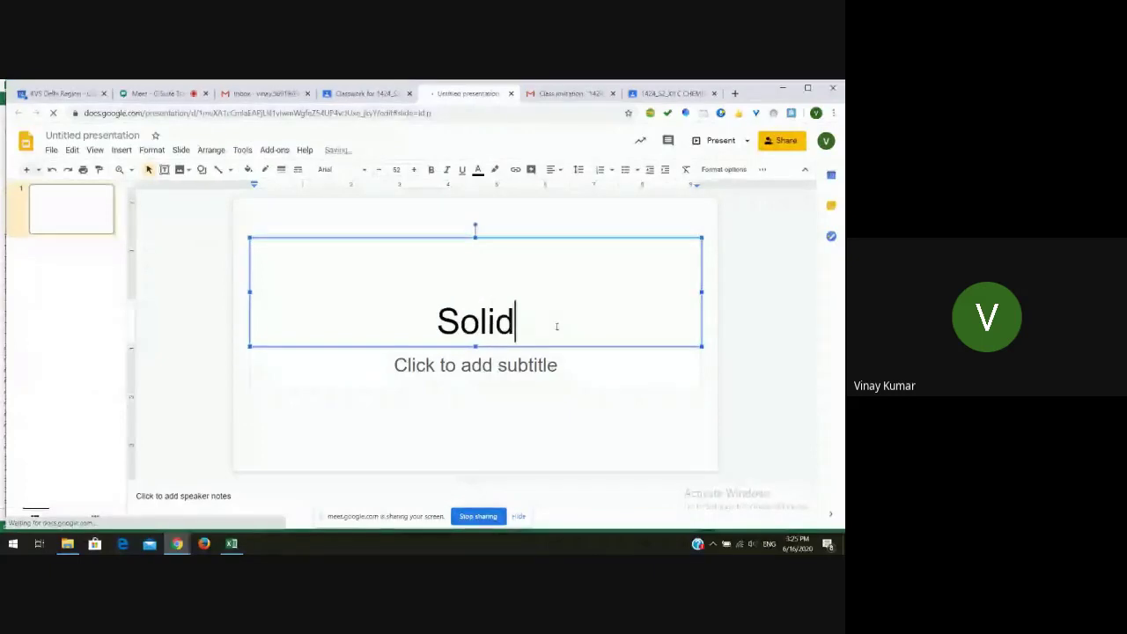
{"action": "type", "text": " State"}
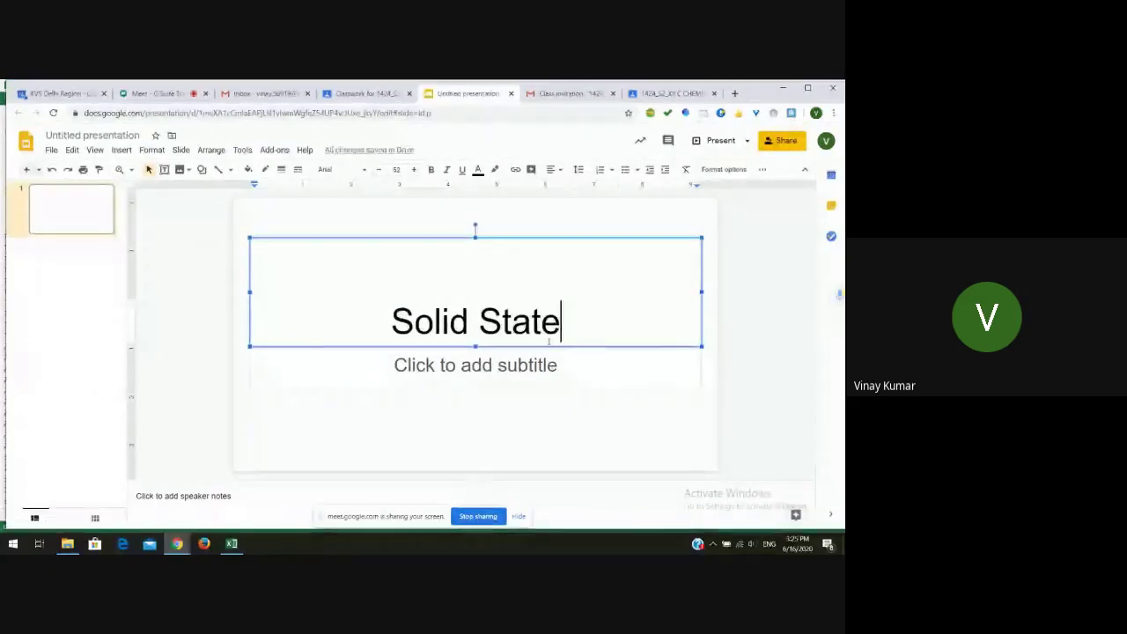
{"action": "left_click", "coordinate": [537, 361]}
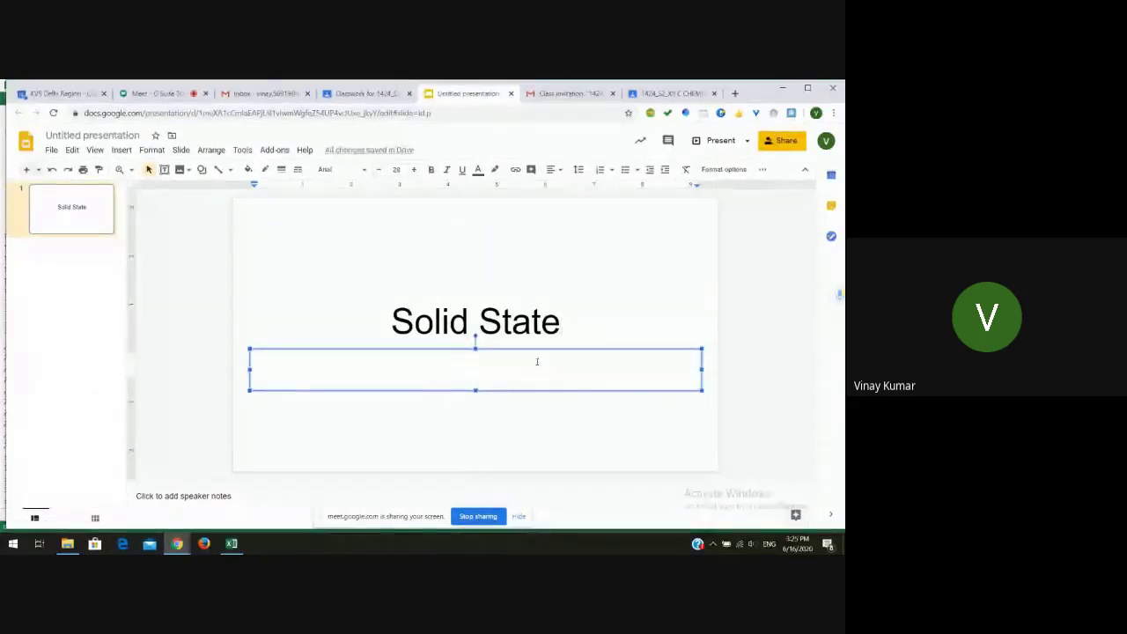
{"action": "type", "text": "Exercise"}
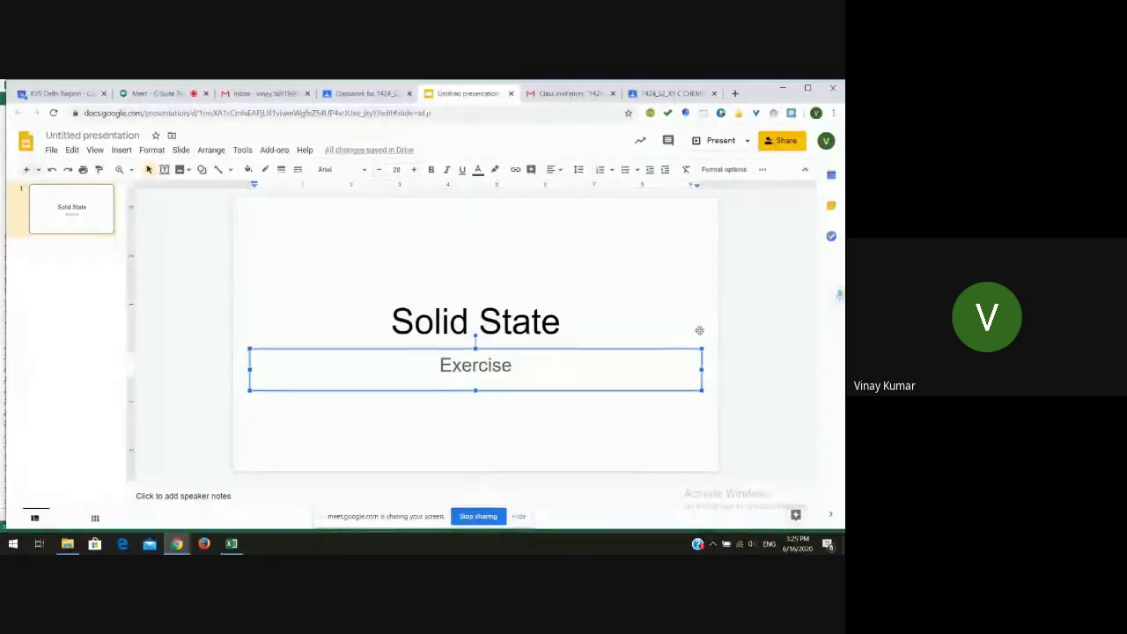
{"action": "left_click", "coordinate": [740, 320]}
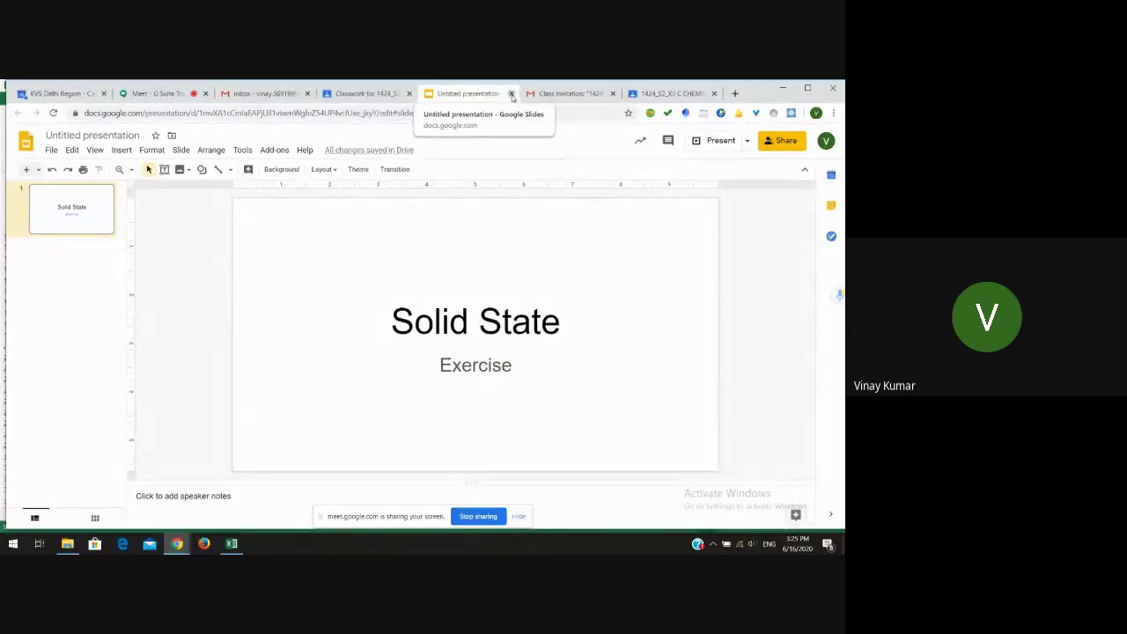
- Close the Slides tab and return to the assignment without creating another attachment
{"action": "left_click", "coordinate": [511, 93]}
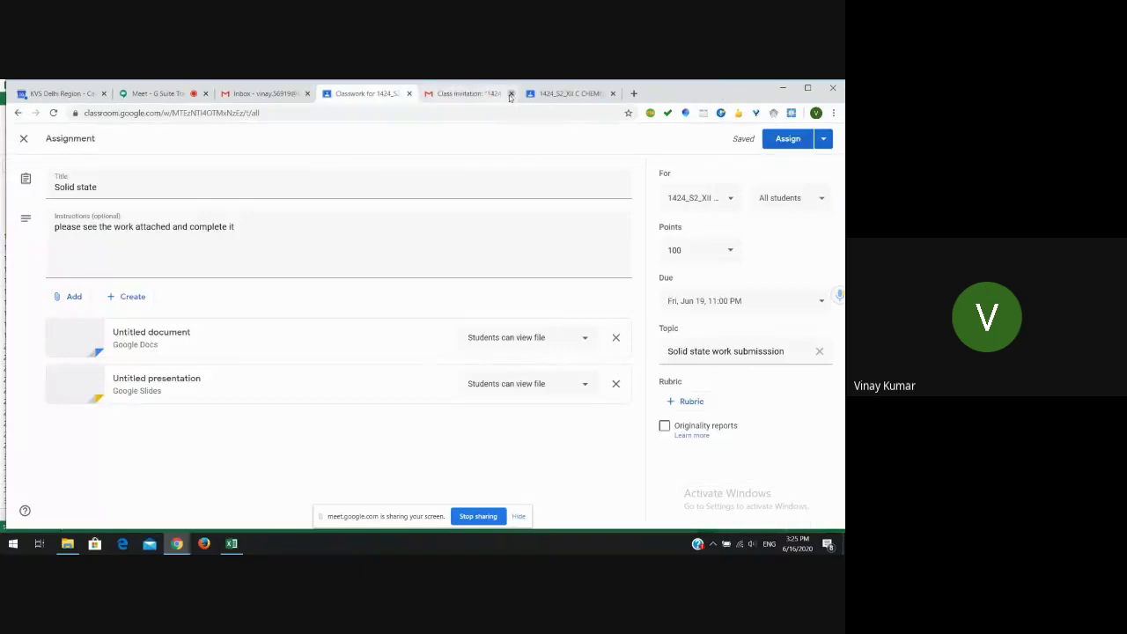
{"action": "left_click", "coordinate": [133, 299]}
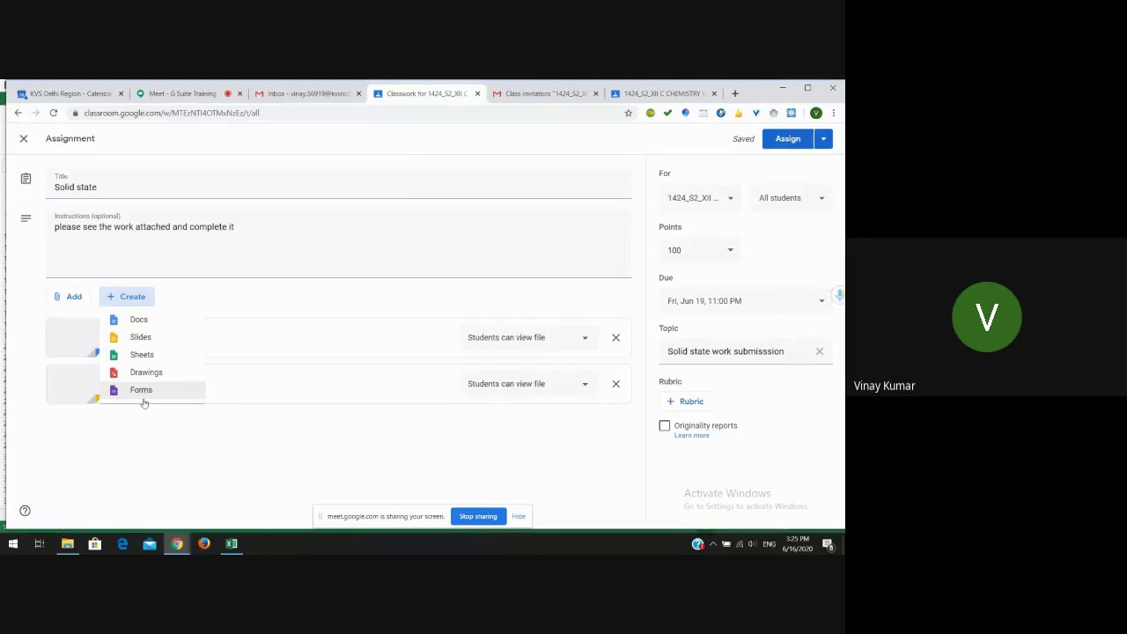
{"action": "left_click", "coordinate": [263, 290]}
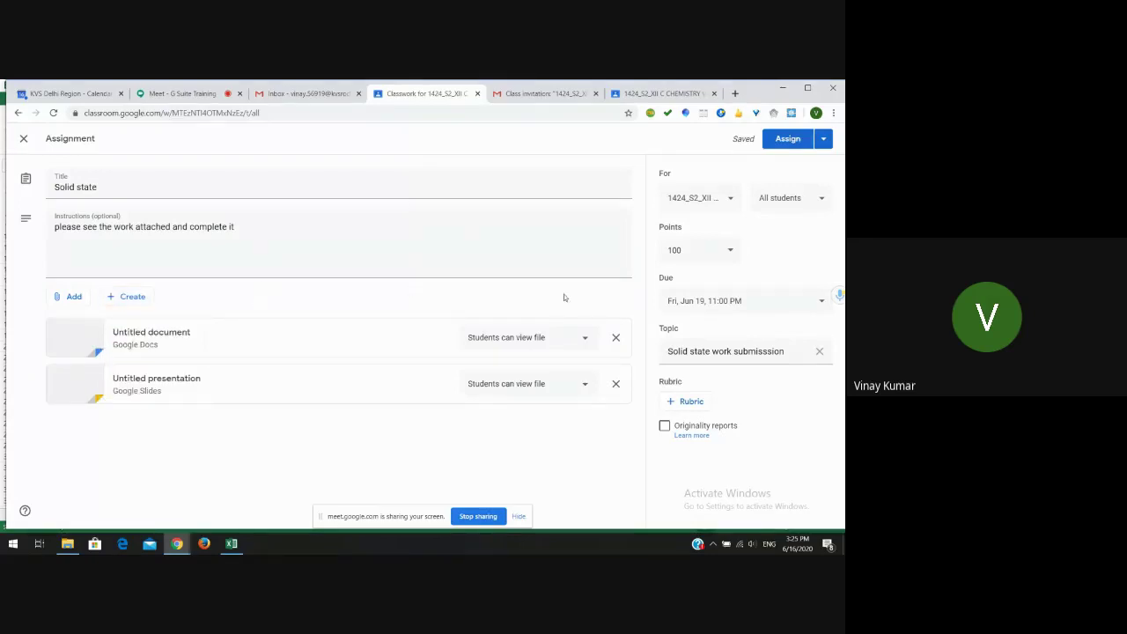
- Remove the Untitled document and Untitled presentation attachments from the assignment
{"action": "left_click", "coordinate": [616, 338]}
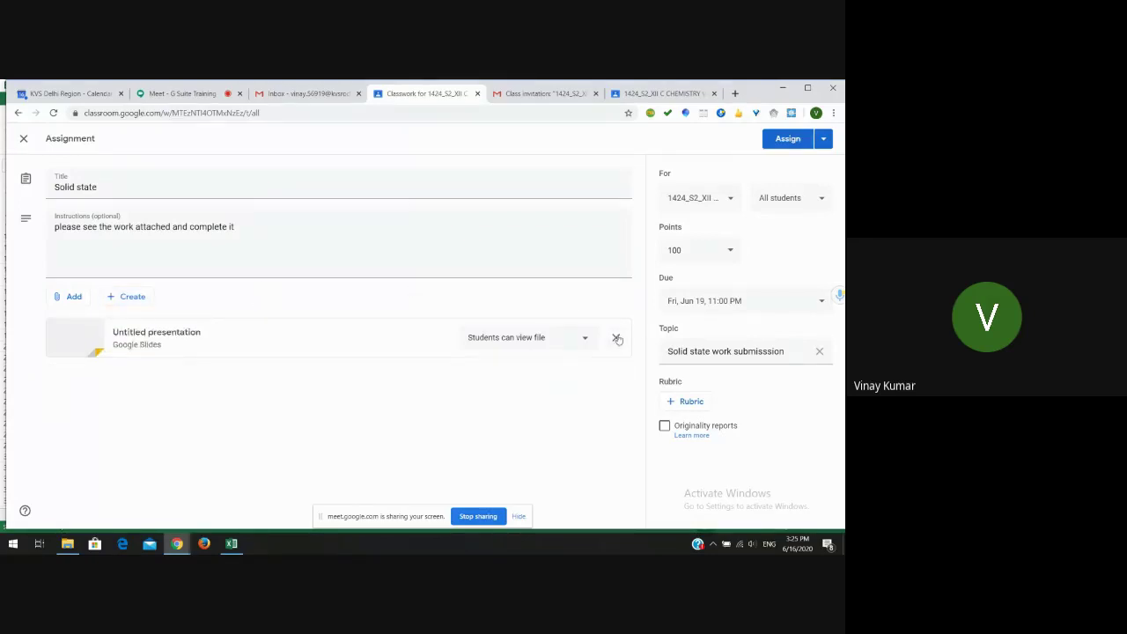
{"action": "left_click", "coordinate": [616, 338]}
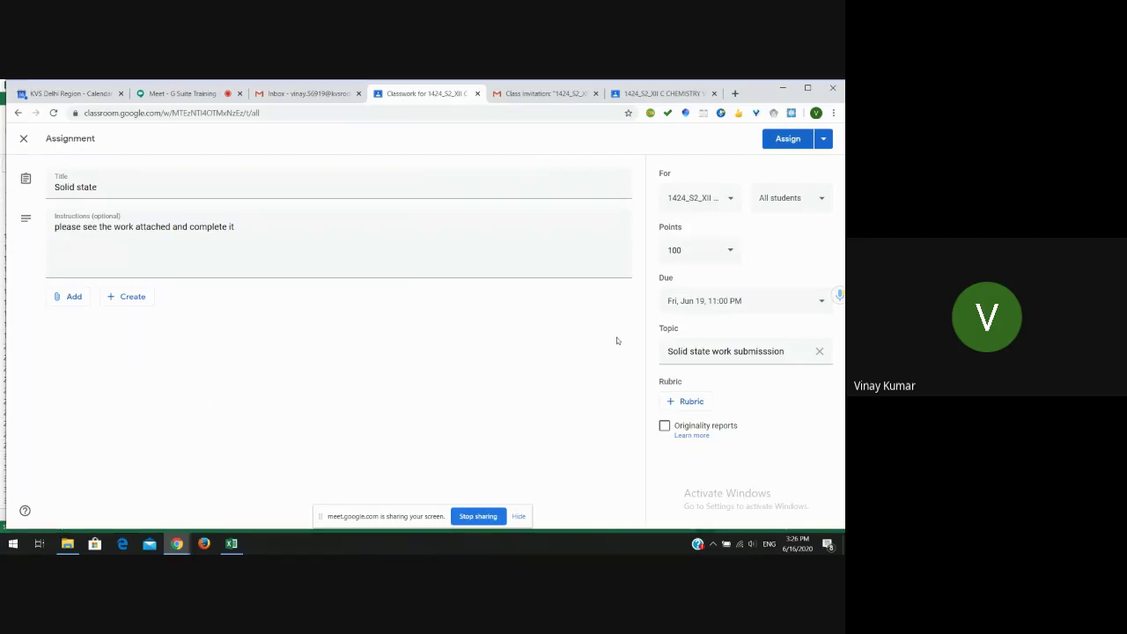
{"action": "left_click", "coordinate": [281, 229]}
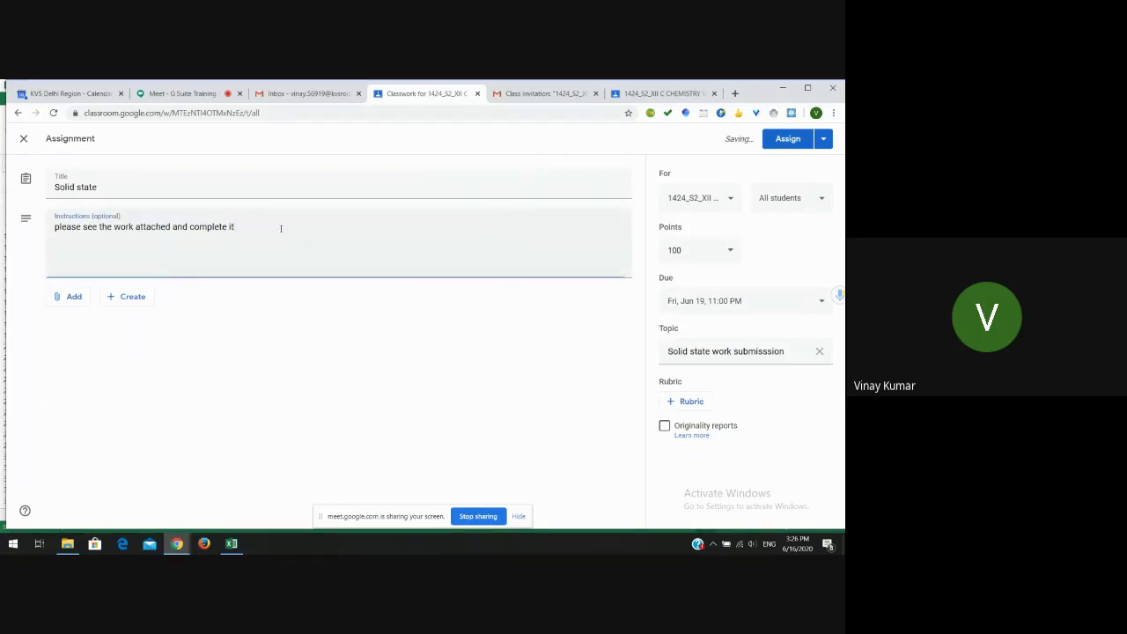
- Rewrite the instructions' ending so they read 'please see submit the notes of solid state.'
{"action": "key", "text": "BackSpace"}
{"action": "key", "text": "BackSpace"}
{"action": "key", "text": "BackSpace"}
{"action": "key", "text": "BackSpace"}
{"action": "key", "text": "BackSpace"}
{"action": "key", "text": "BackSpace"}
{"action": "key", "text": "BackSpace"}
{"action": "key", "text": "BackSpace"}
{"action": "key", "text": "BackSpace"}
{"action": "key", "text": "BackSpace"}
{"action": "key", "text": "BackSpace"}
{"action": "key", "text": "BackSpace"}
{"action": "key", "text": "BackSpace"}
{"action": "key", "text": "BackSpace"}
{"action": "key", "text": "BackSpace"}
{"action": "key", "text": "BackSpace"}
{"action": "key", "text": "BackSpace"}
{"action": "key", "text": "BackSpace"}
{"action": "key", "text": "BackSpace"}
{"action": "key", "text": "BackSpace"}
{"action": "key", "text": "BackSpace"}
{"action": "key", "text": "BackSpace"}
{"action": "key", "text": "BackSpace"}
{"action": "key", "text": "BackSpace"}
{"action": "key", "text": "BackSpace"}
{"action": "key", "text": "BackSpace"}
{"action": "key", "text": "BackSpace"}
{"action": "key", "text": "BackSpace"}
{"action": "key", "text": "BackSpace"}
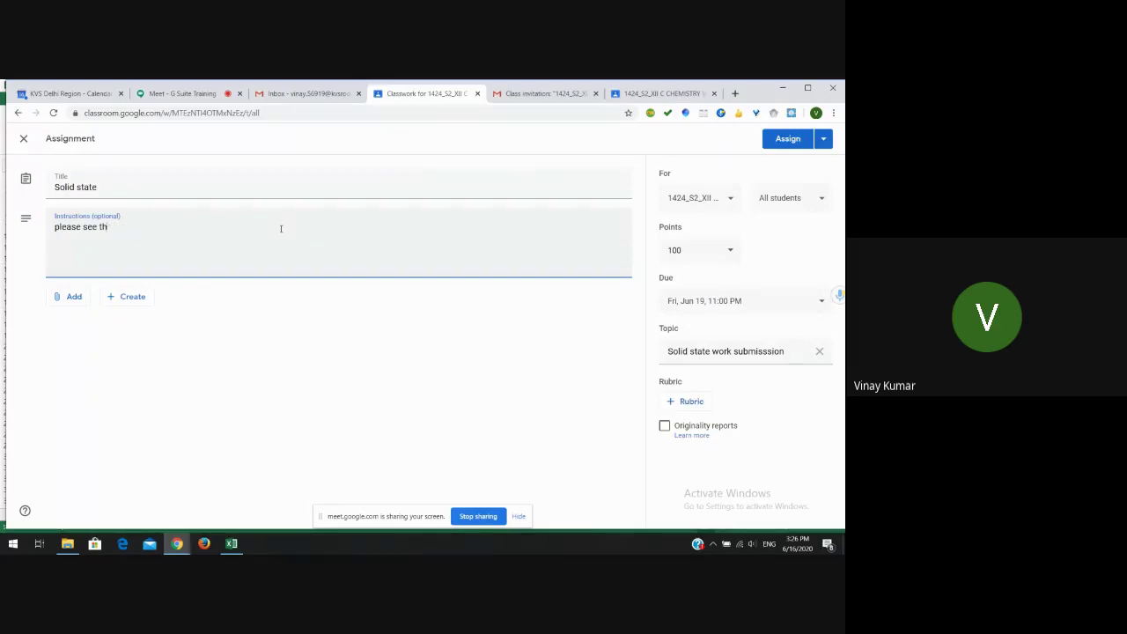
{"action": "key", "text": "BackSpace"}
{"action": "key", "text": "BackSpace"}
{"action": "type", "text": "submit the notes of solid state"}
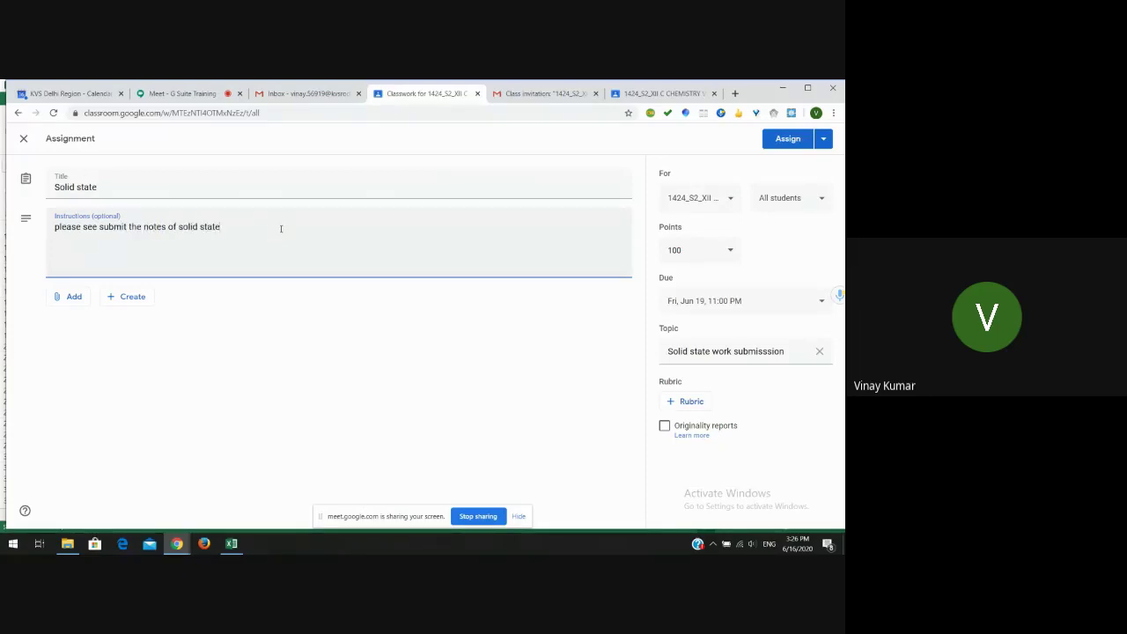
{"action": "type", "text": "."}
- Assign the Solid state assignment and expand its entry on the Classwork page
{"action": "left_click", "coordinate": [789, 141]}
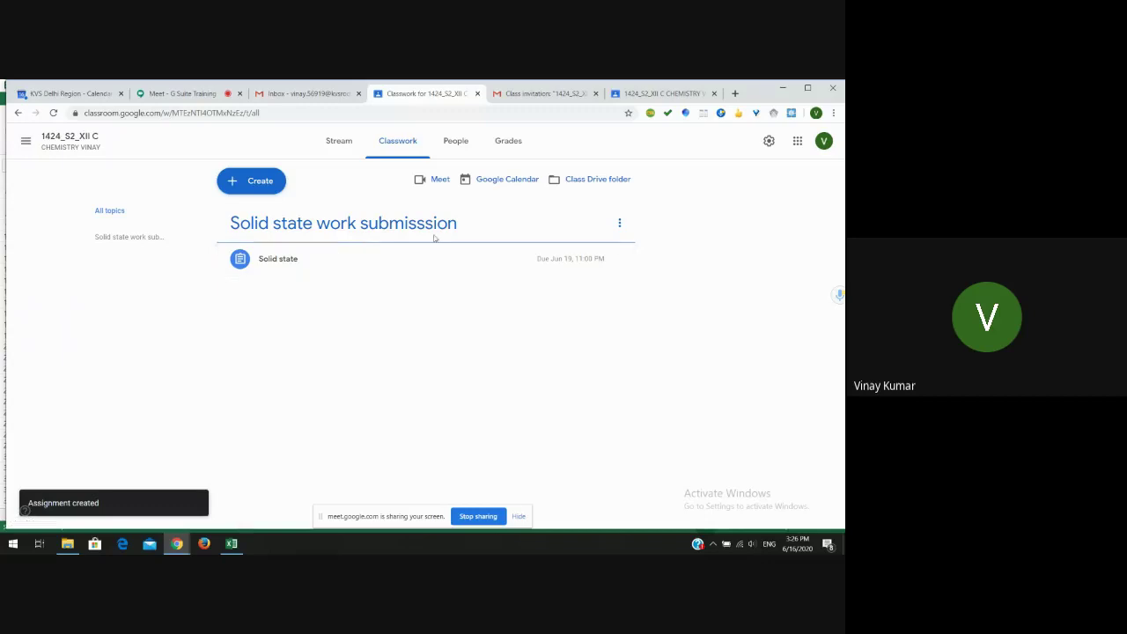
{"action": "left_click", "coordinate": [347, 256]}
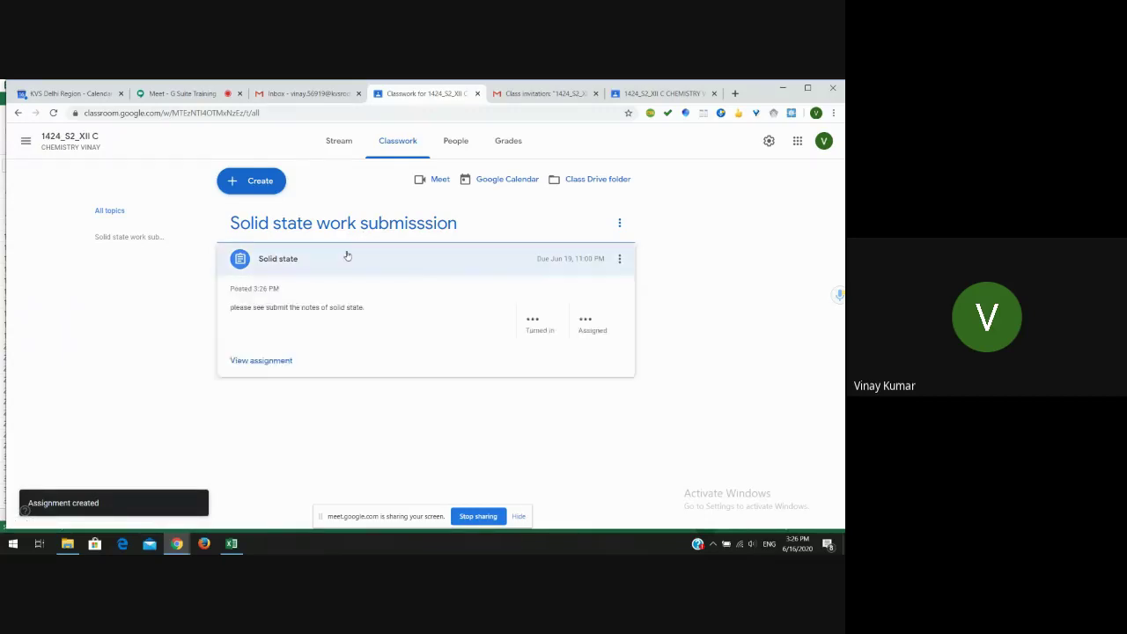
{"action": "left_click", "coordinate": [346, 257]}
{"action": "left_click", "coordinate": [345, 257]}
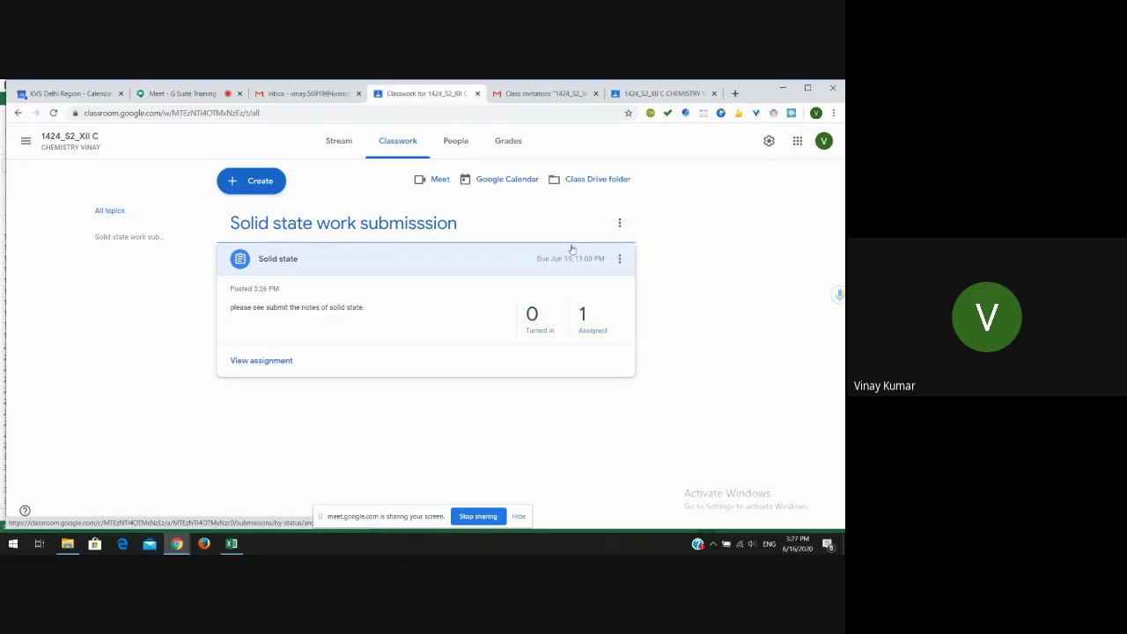
{"action": "left_click", "coordinate": [665, 92]}
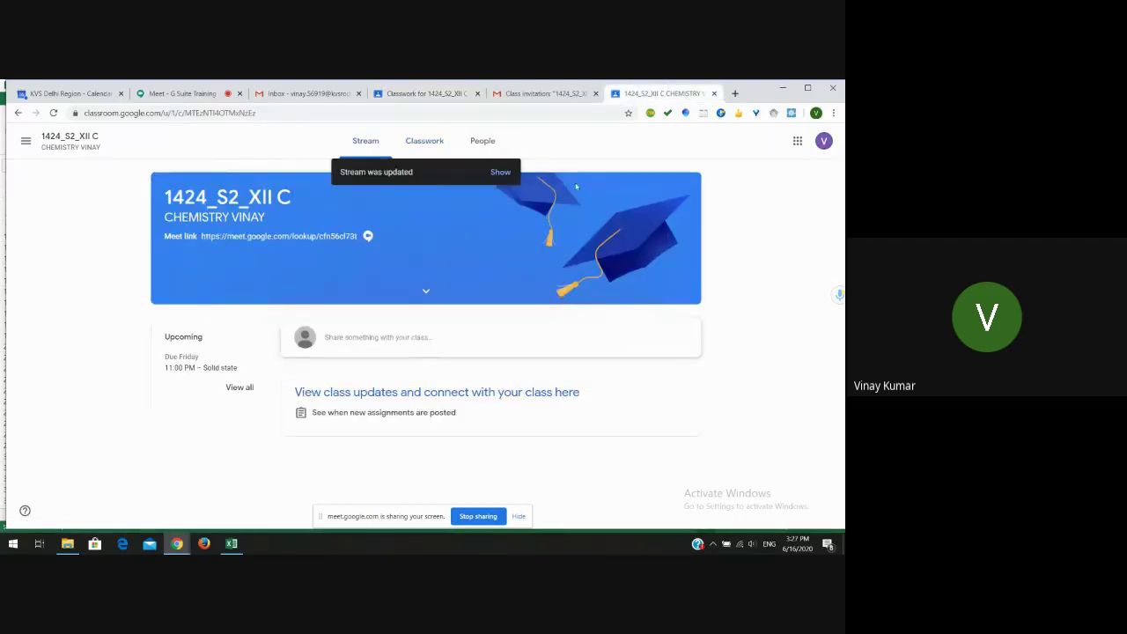
{"action": "left_click", "coordinate": [499, 173]}
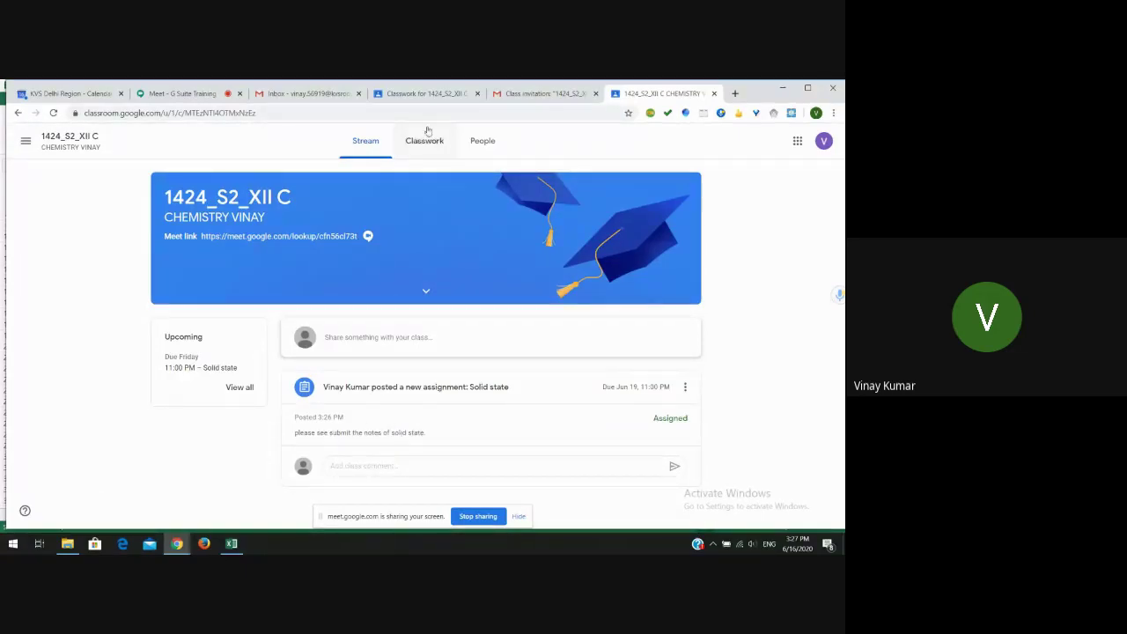
{"action": "left_click", "coordinate": [429, 92]}
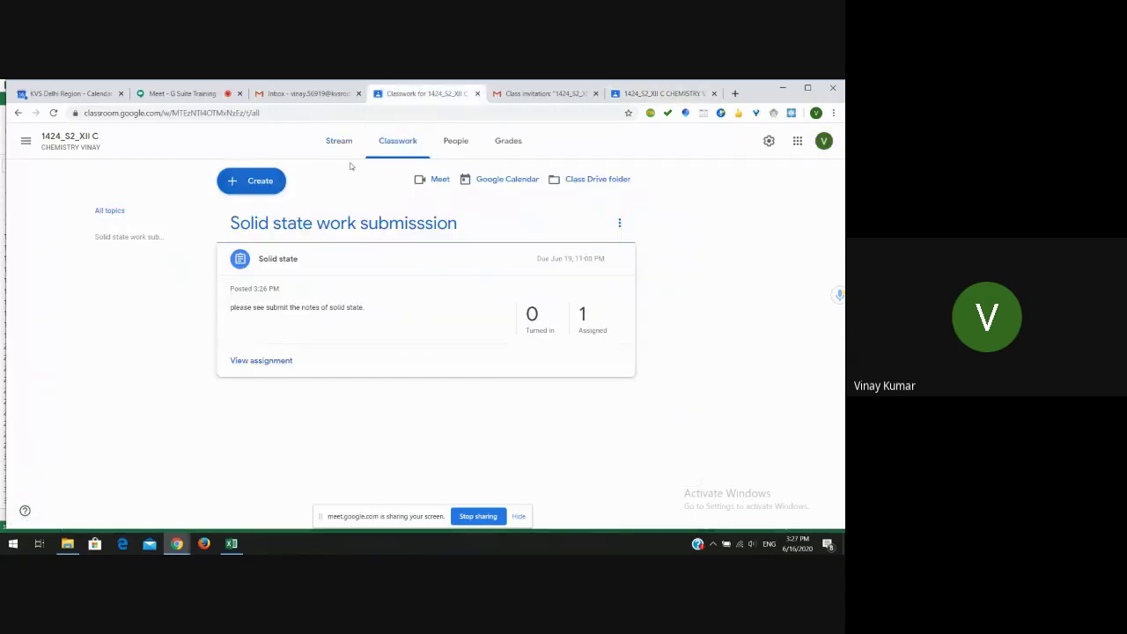
- Start a quiz assignment titled 'Solid state' with instructions 'please attempt the google form quiz'
{"action": "left_click", "coordinate": [270, 182]}
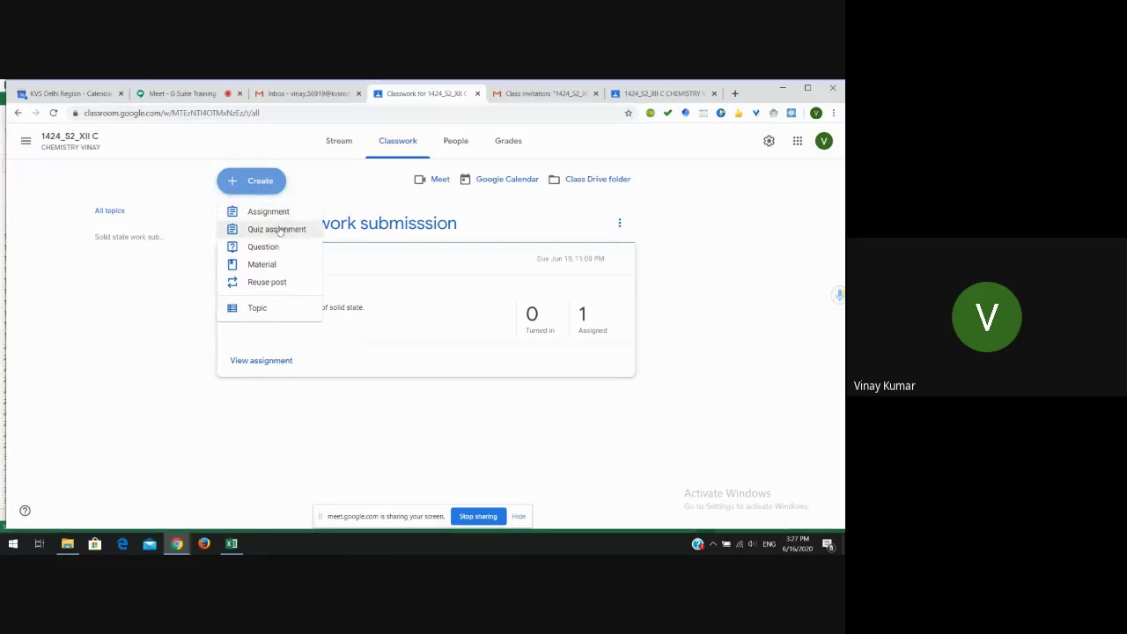
{"action": "left_click", "coordinate": [279, 229]}
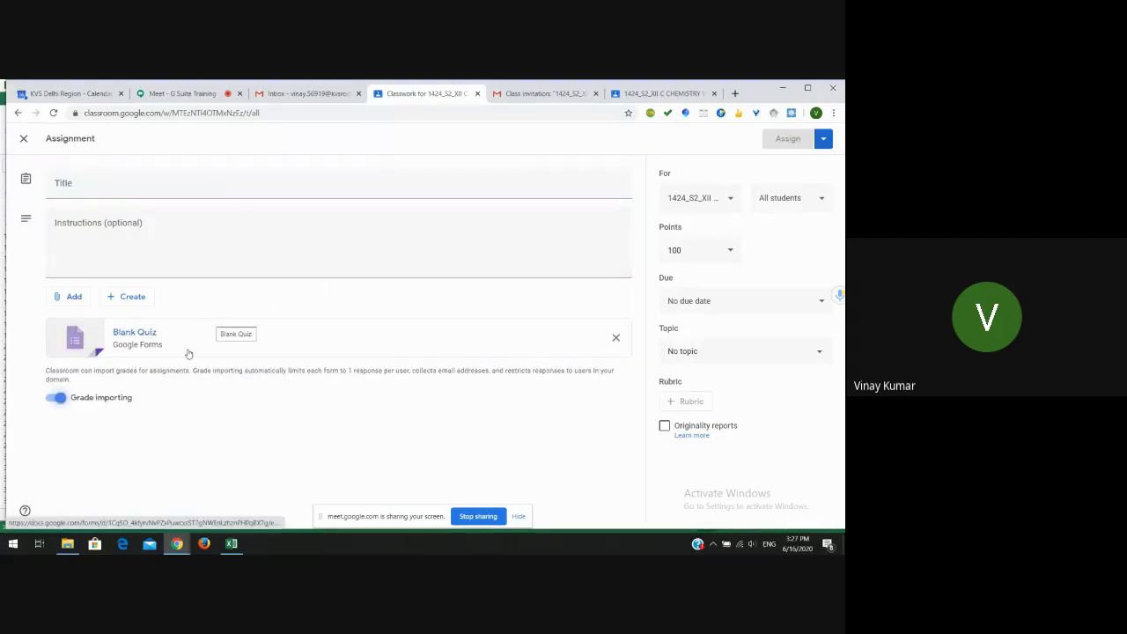
{"action": "left_click", "coordinate": [114, 189]}
{"action": "type", "text": "Solis"}
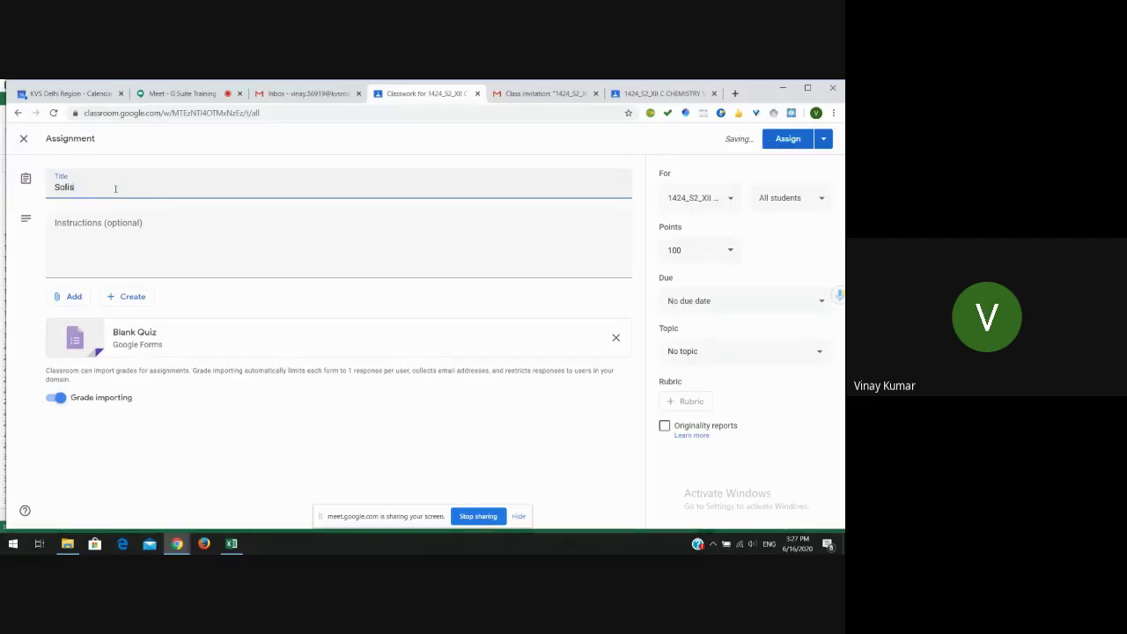
{"action": "key", "text": "BackSpace"}
{"action": "type", "text": "d state"}
{"action": "left_click", "coordinate": [107, 222]}
{"action": "type", "text": "pl"}
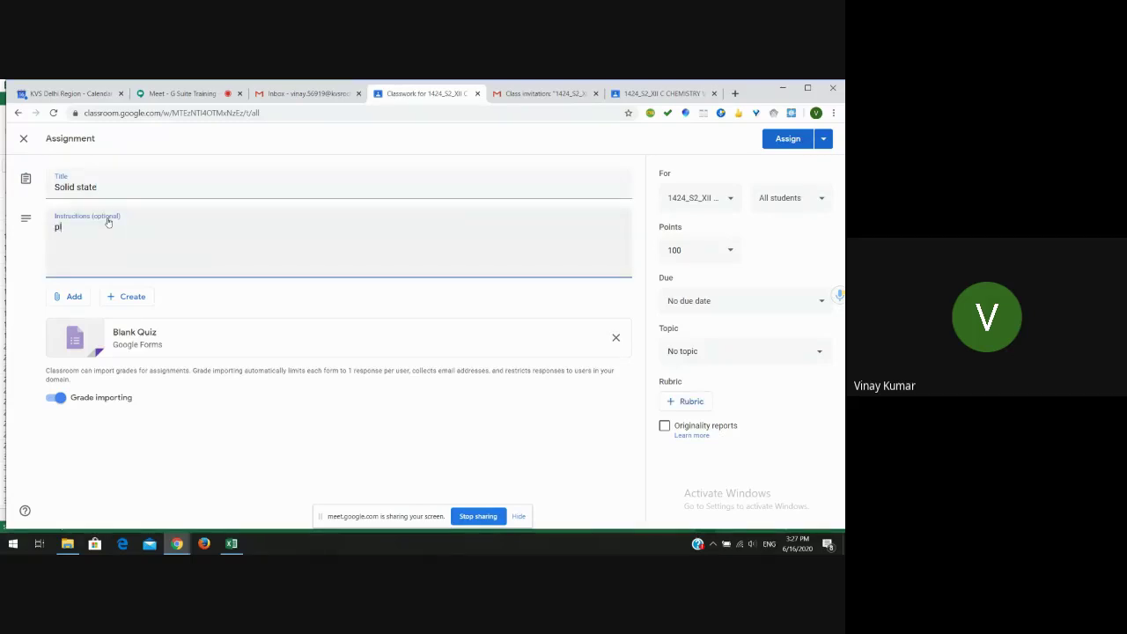
{"action": "type", "text": "ease attempt the google fo"}
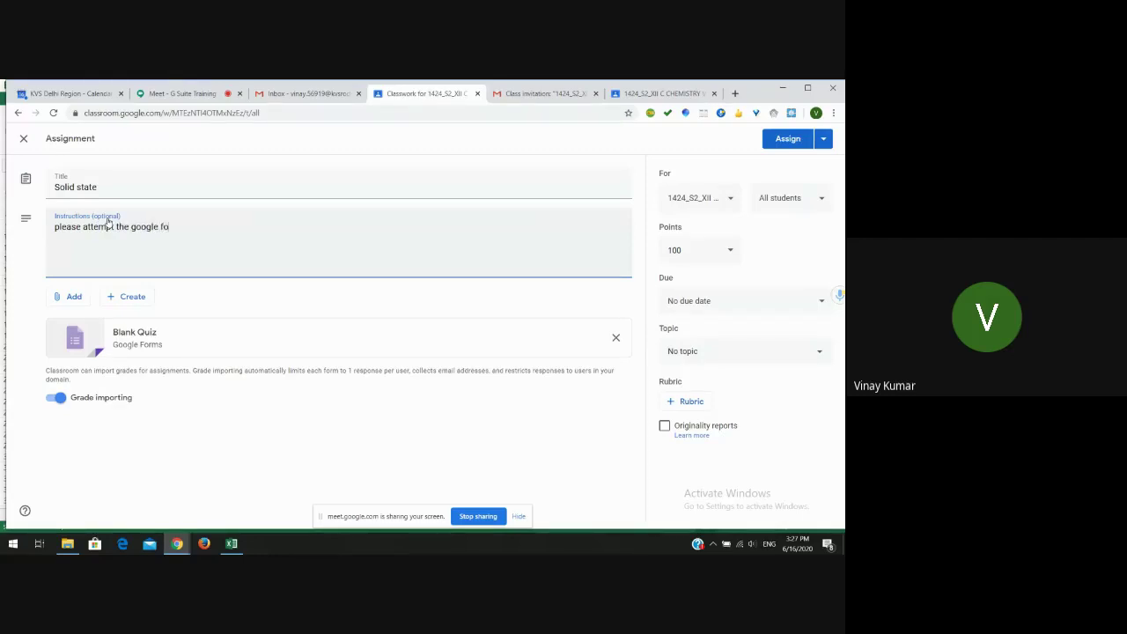
{"action": "type", "text": "rm quiz."}
- Set the assignment due date to Sat, Jun 20 at 11:59 PM
{"action": "left_click", "coordinate": [740, 300]}
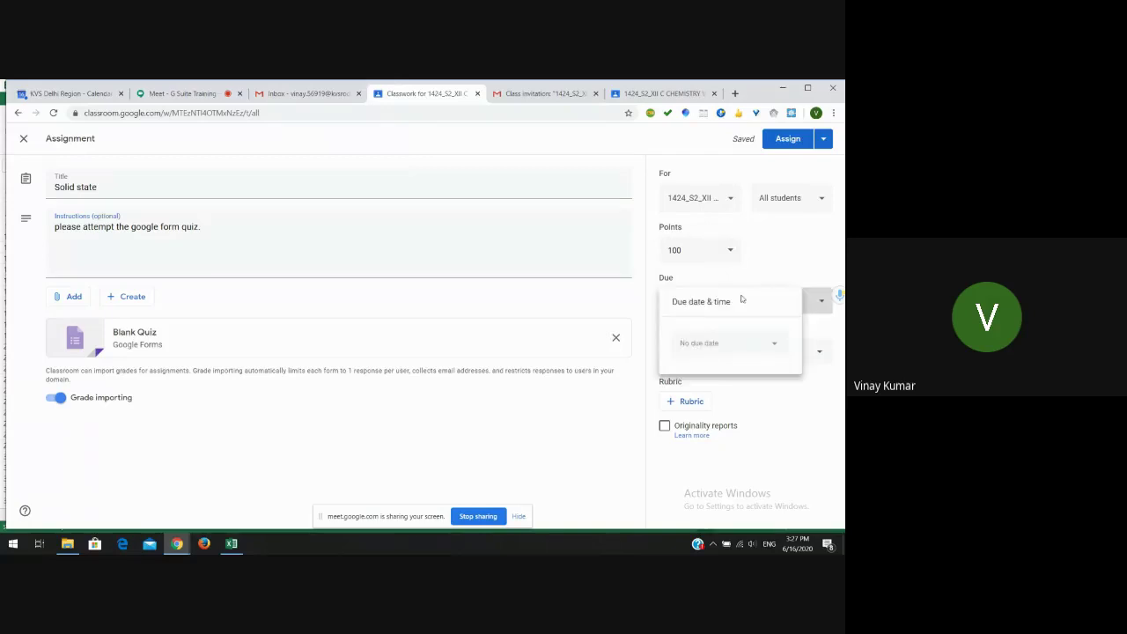
{"action": "left_click", "coordinate": [774, 352]}
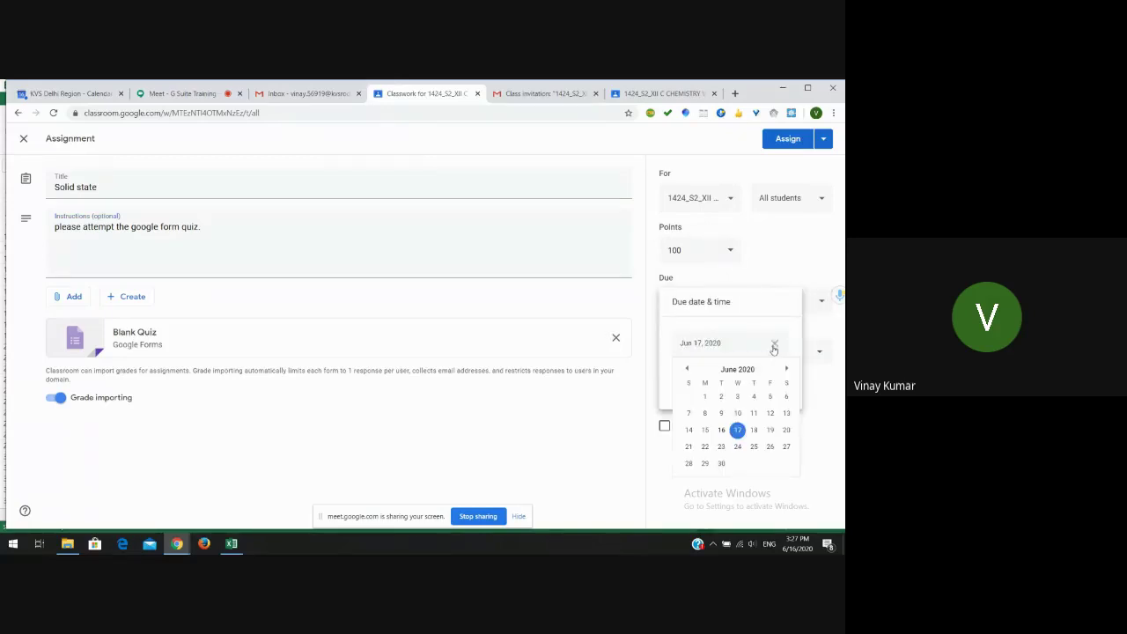
{"action": "left_click", "coordinate": [786, 430]}
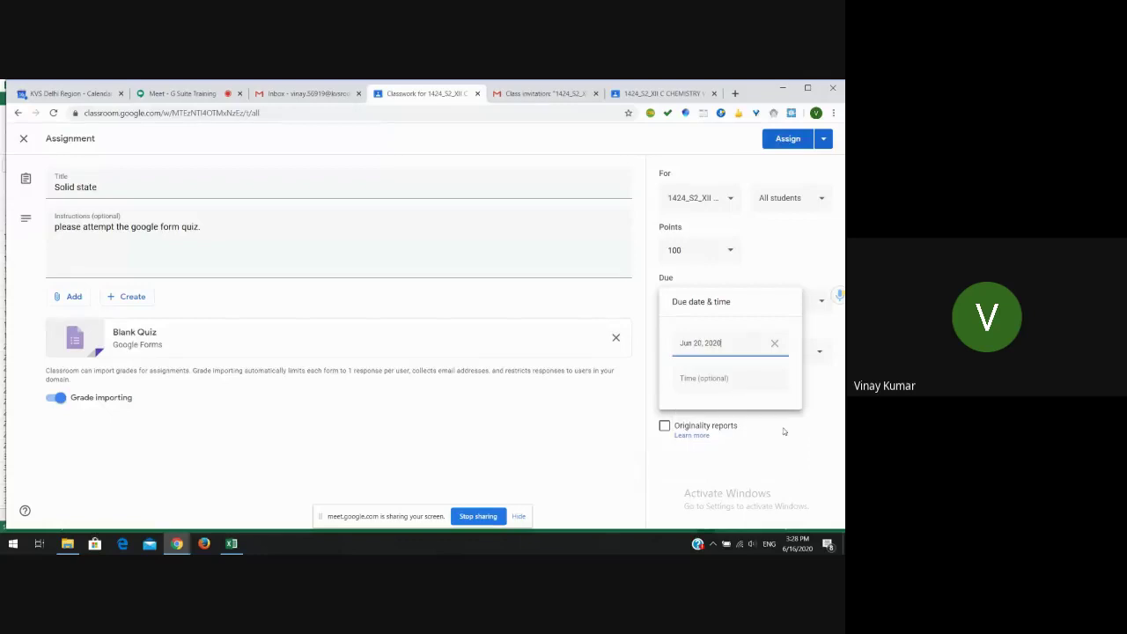
{"action": "left_click", "coordinate": [739, 376]}
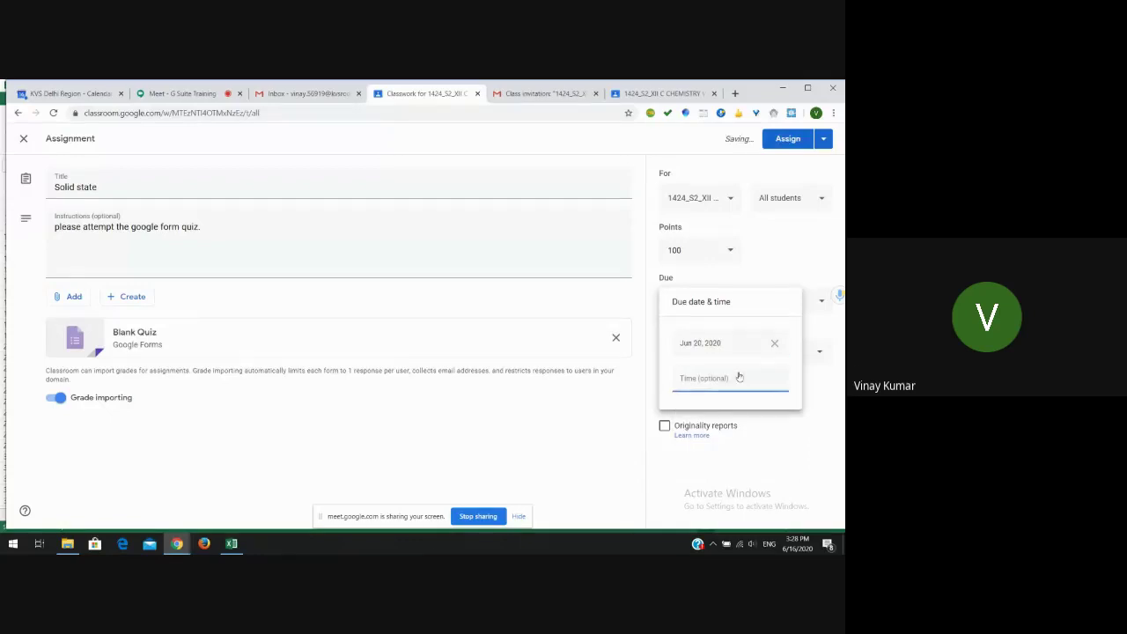
{"action": "left_click", "coordinate": [640, 399]}
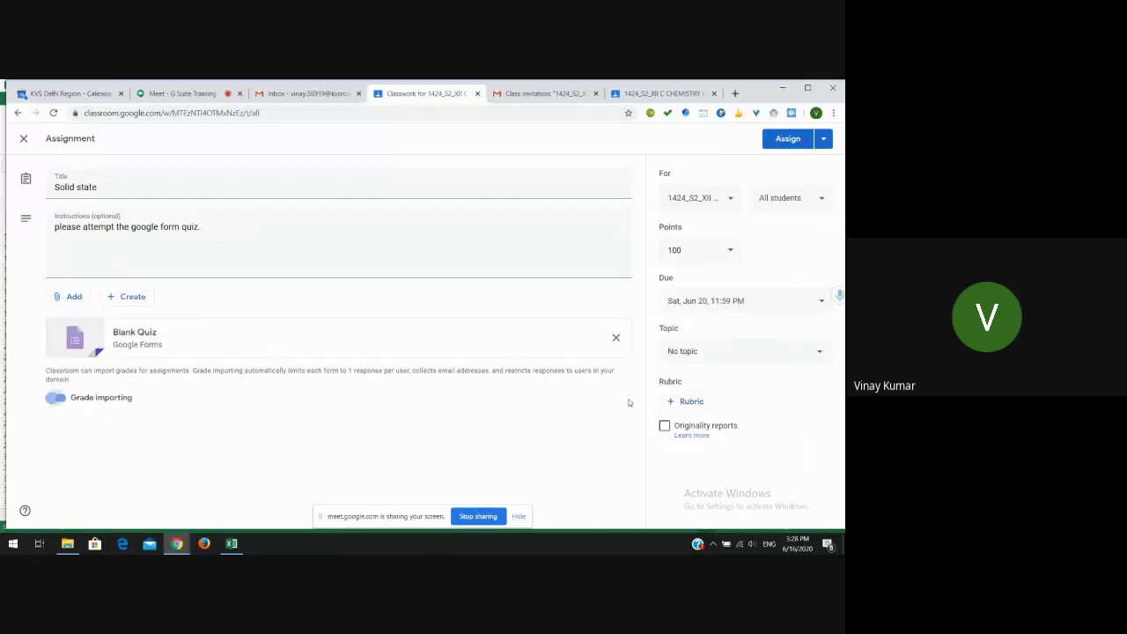
- Create a new topic named 'QUIZ SOLID' for the assignment
{"action": "left_click", "coordinate": [705, 354]}
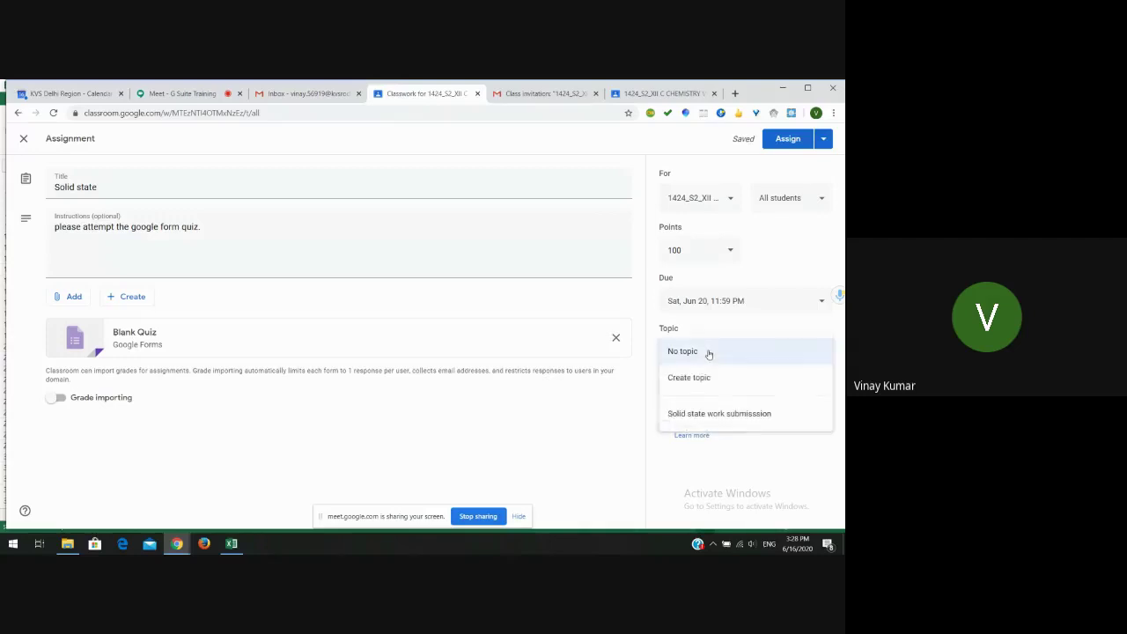
{"action": "left_click", "coordinate": [686, 377]}
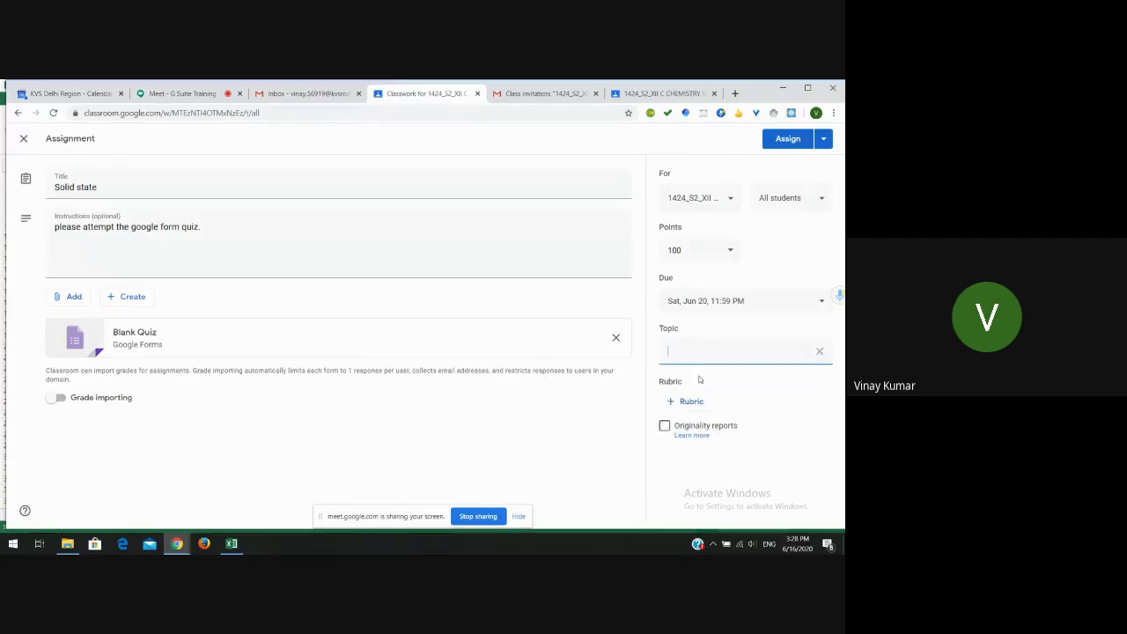
{"action": "type", "text": "QUIZ SOLID"}
{"action": "left_click", "coordinate": [525, 396]}
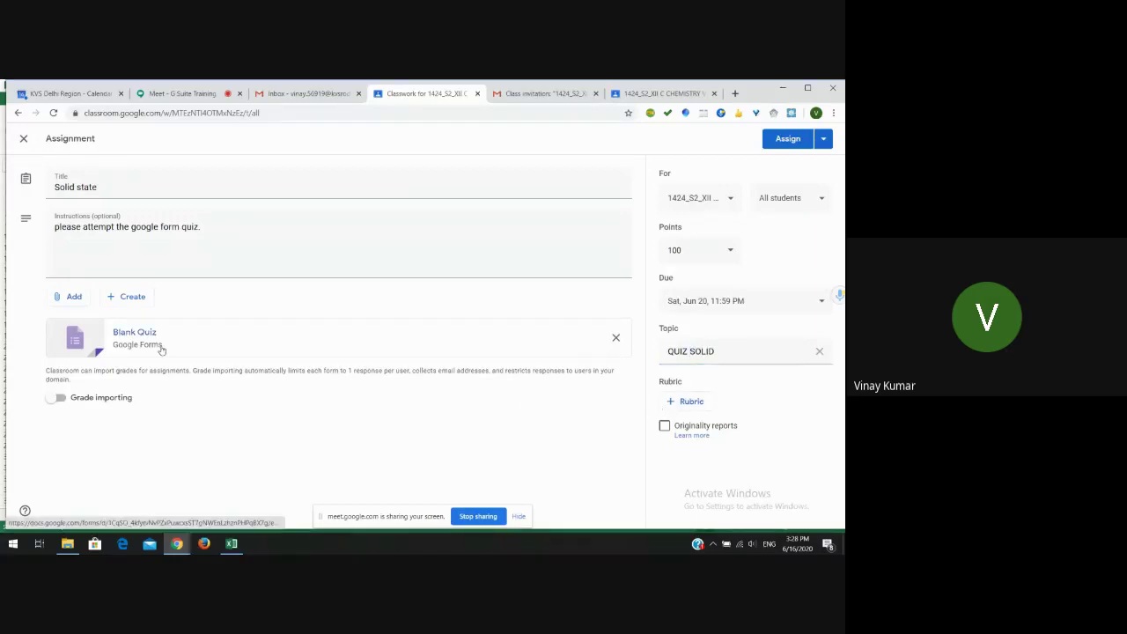
- Open the attached Blank Quiz form and rename its file to 'Solid'
{"action": "left_click", "coordinate": [226, 339]}
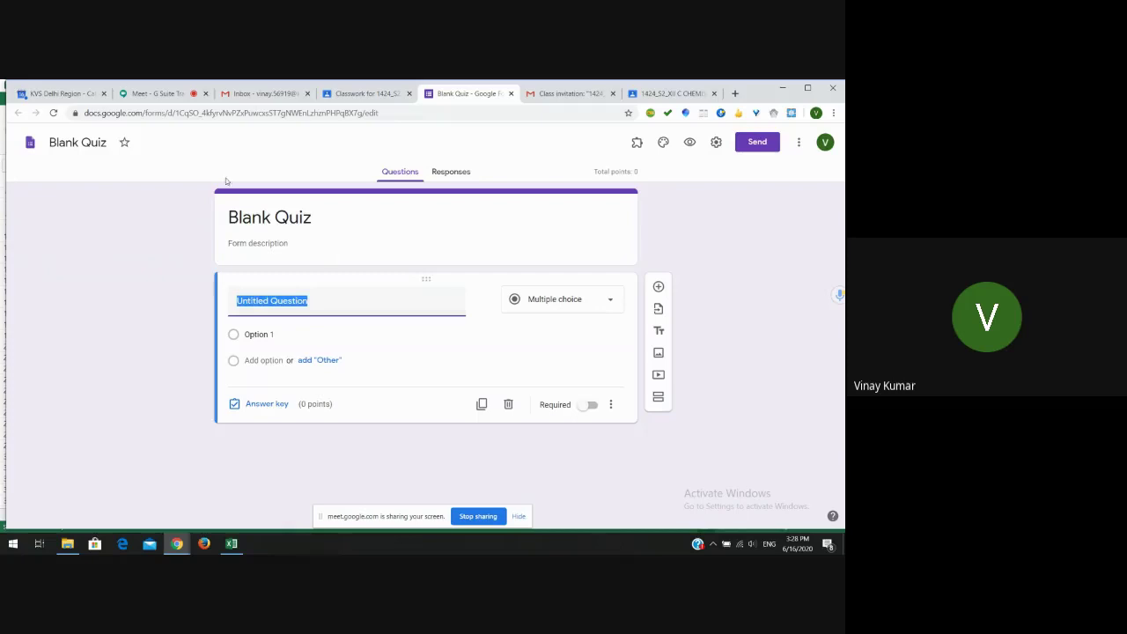
{"action": "left_click", "coordinate": [103, 143]}
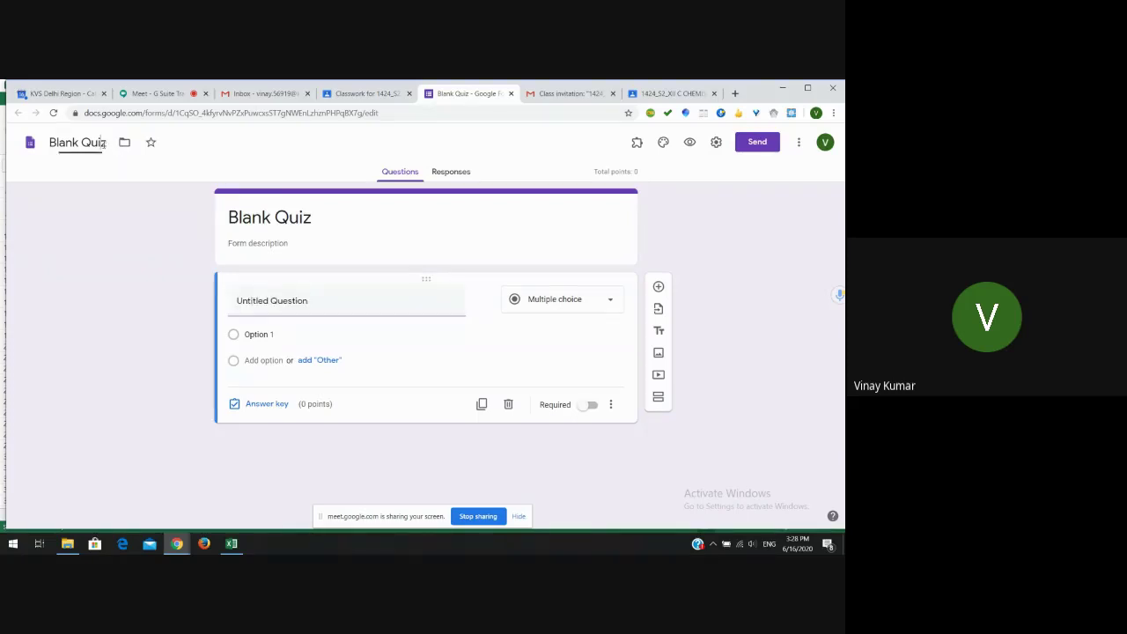
{"action": "key", "text": "BackSpace"}
{"action": "key", "text": "BackSpace"}
{"action": "key", "text": "BackSpace"}
{"action": "key", "text": "BackSpace"}
{"action": "key", "text": "BackSpace"}
{"action": "key", "text": "BackSpace"}
{"action": "key", "text": "BackSpace"}
{"action": "key", "text": "BackSpace"}
{"action": "key", "text": "BackSpace"}
{"action": "key", "text": "BackSpace"}
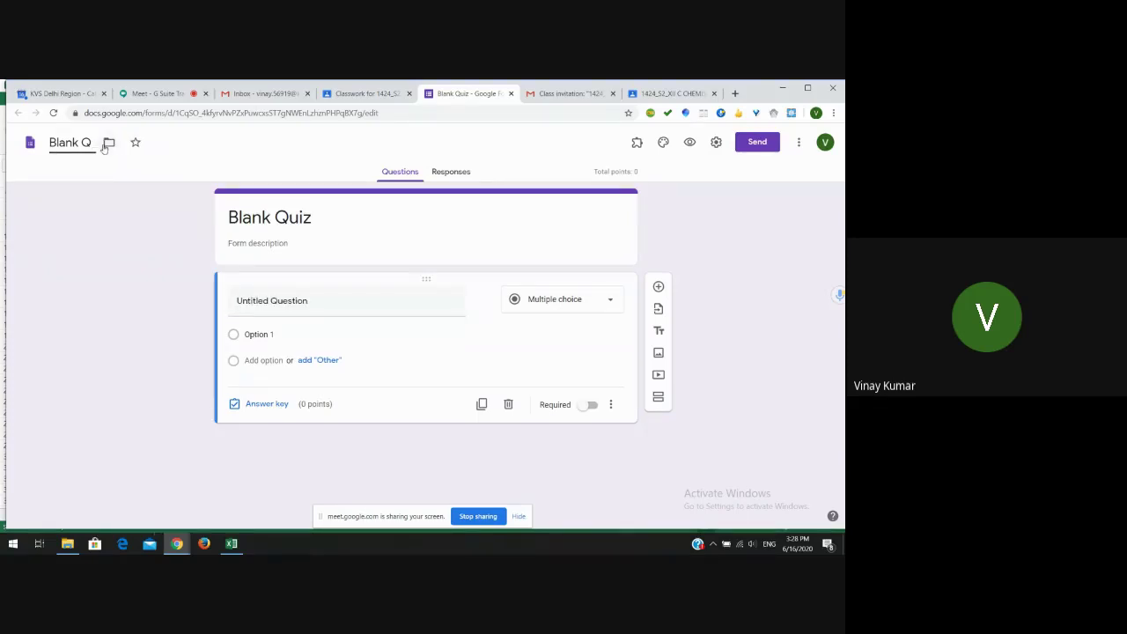
{"action": "type", "text": "U"}
{"action": "key", "text": "BackSpace"}
{"action": "type", "text": "Solid"}
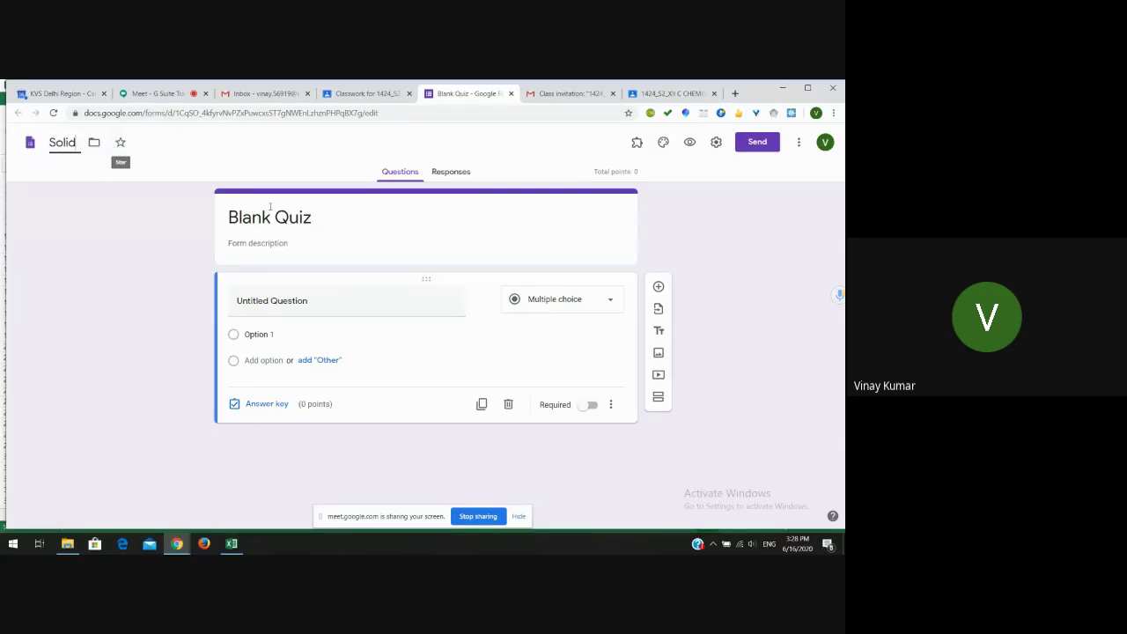
- Change the form title from 'Blank Quiz' to 'Solid State'
{"action": "left_click", "coordinate": [315, 214]}
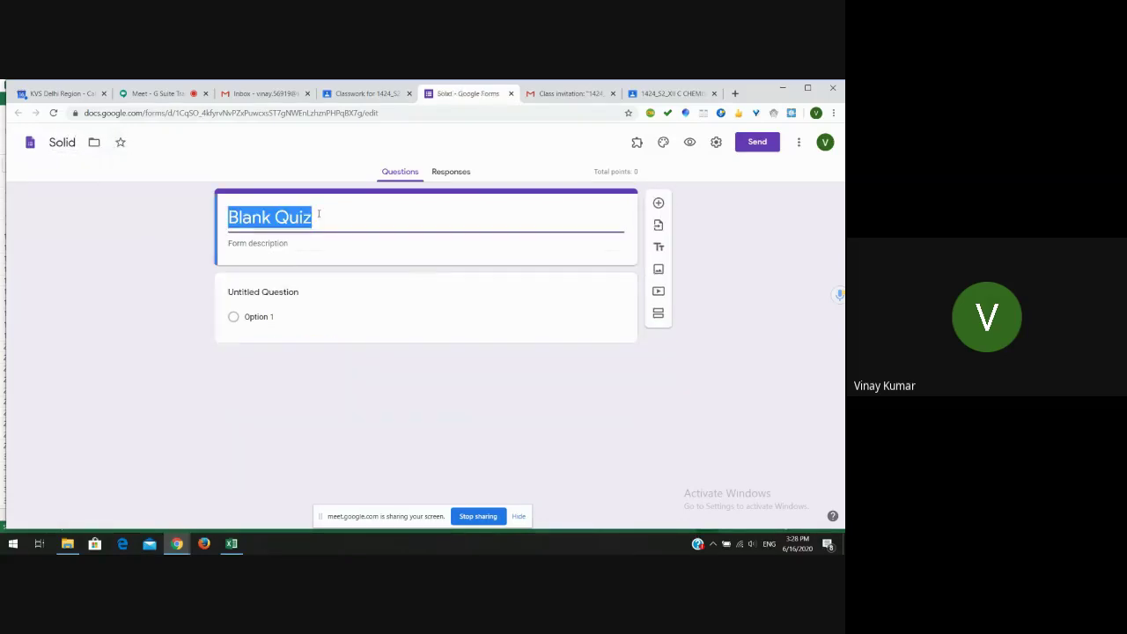
{"action": "key", "text": "BackSpace"}
{"action": "type", "text": "S"}
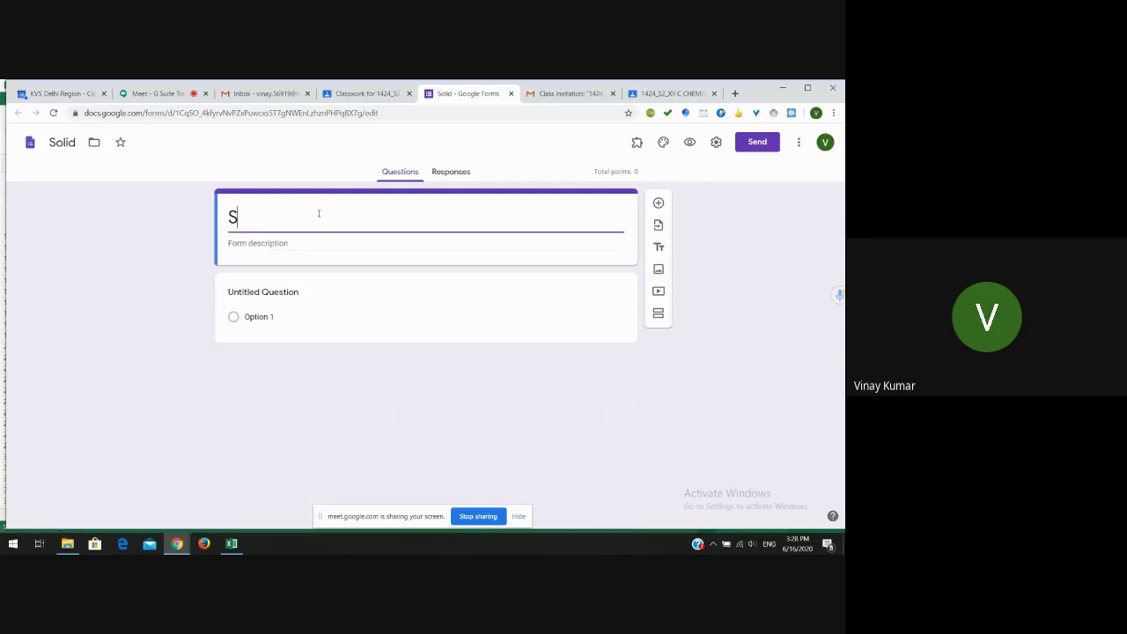
{"action": "type", "text": "olid State"}
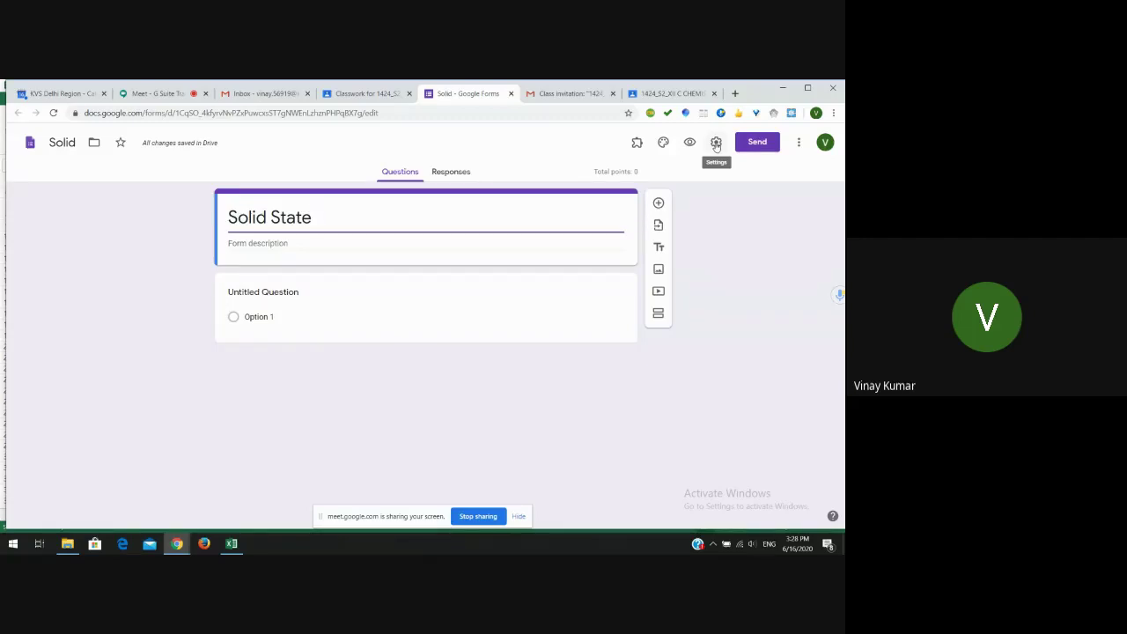
- In General settings, collect email addresses, send receipts only on request, and limit to 1 response
{"action": "left_click", "coordinate": [715, 143]}
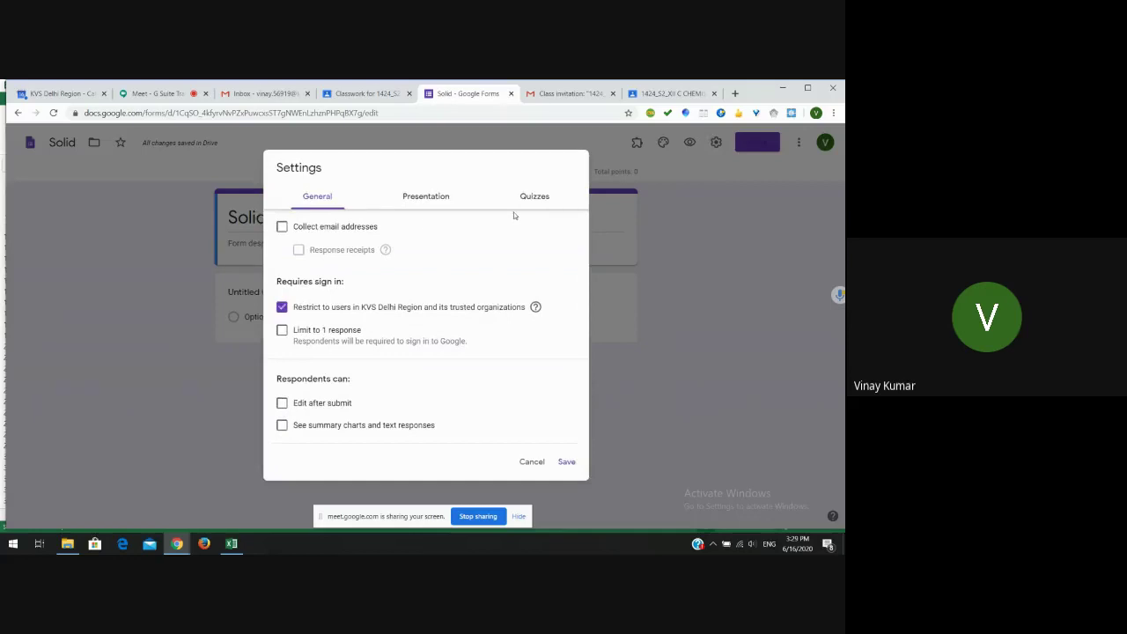
{"action": "left_click", "coordinate": [434, 198]}
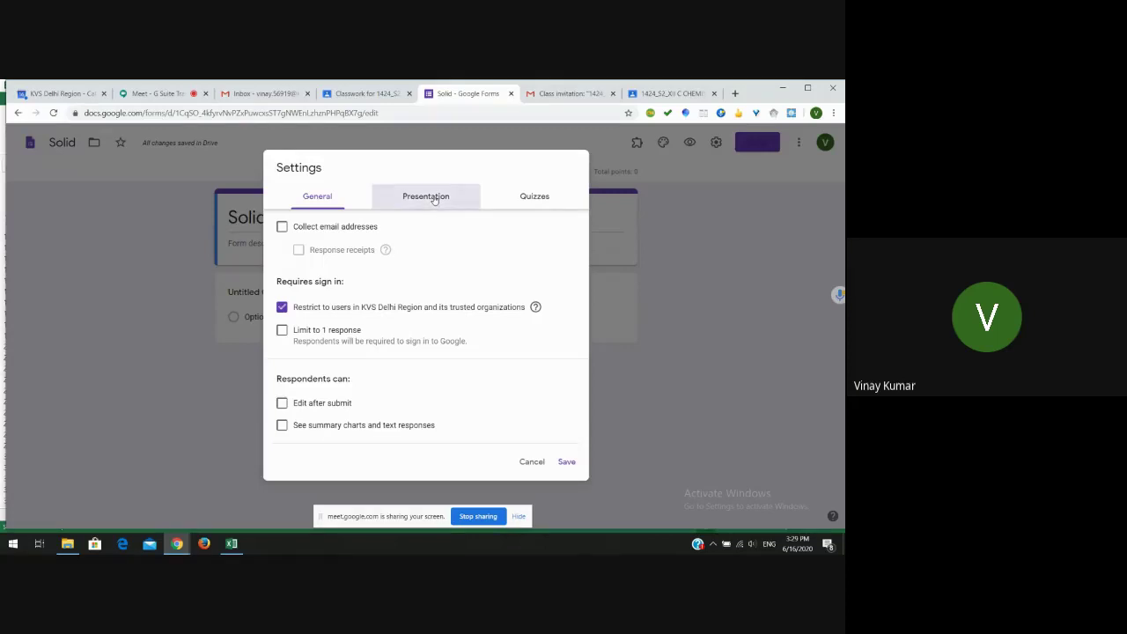
{"action": "left_click", "coordinate": [530, 196]}
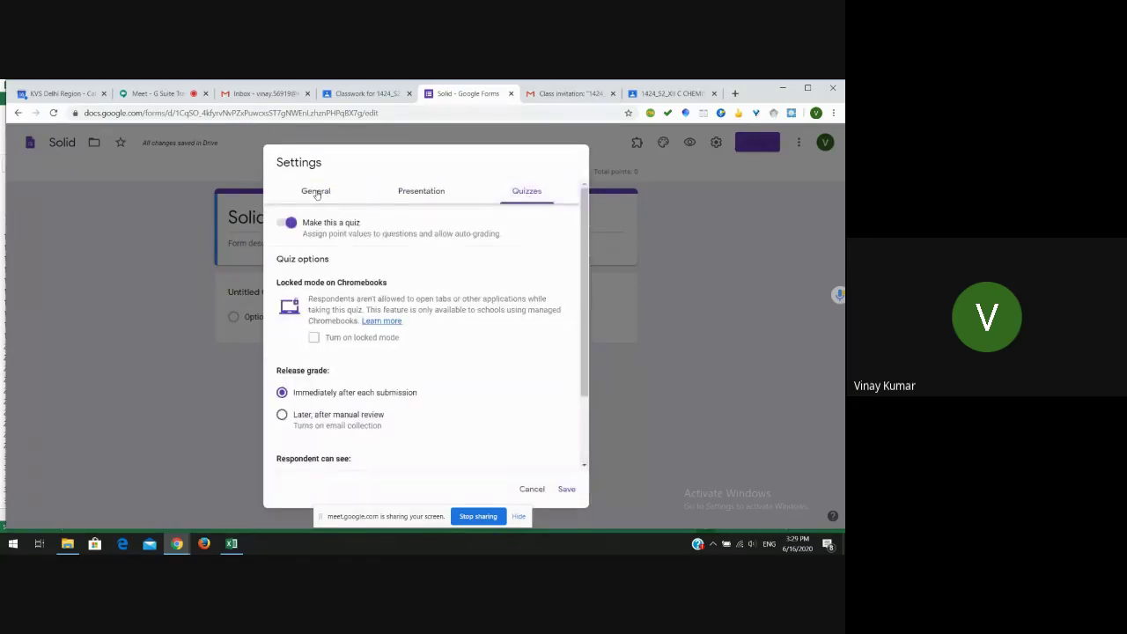
{"action": "left_click", "coordinate": [317, 193]}
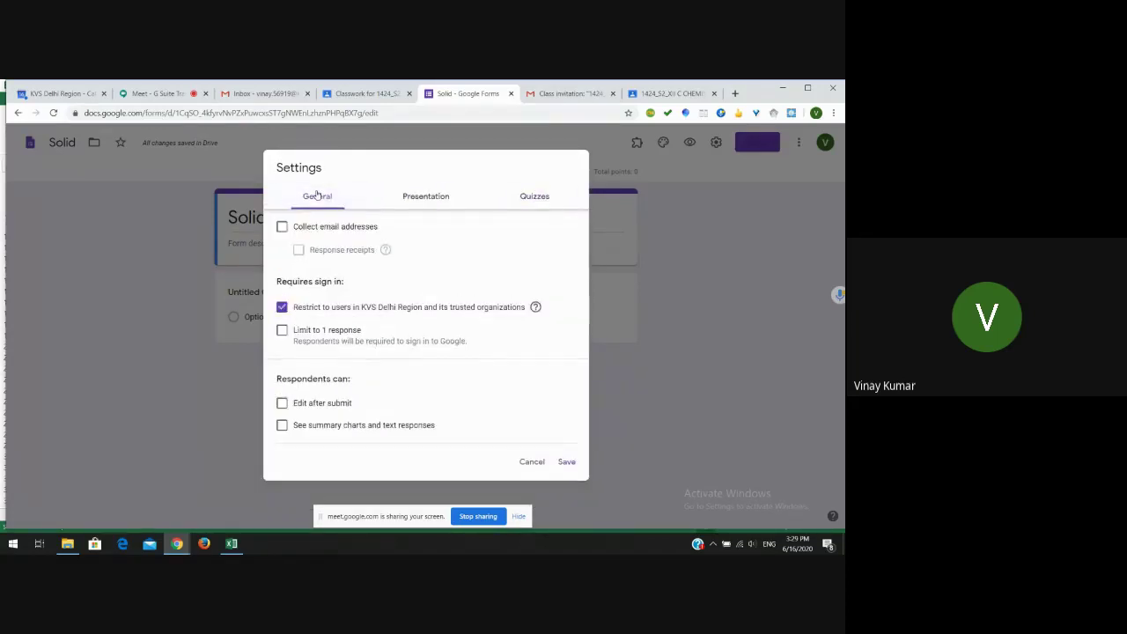
{"action": "left_click", "coordinate": [282, 227]}
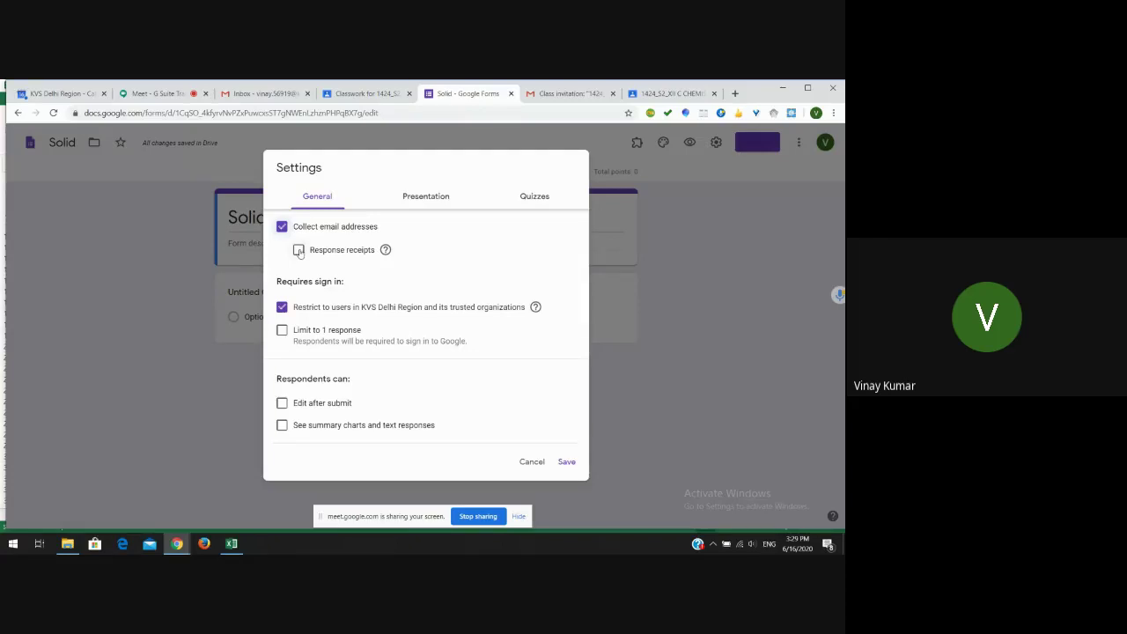
{"action": "left_click", "coordinate": [299, 250]}
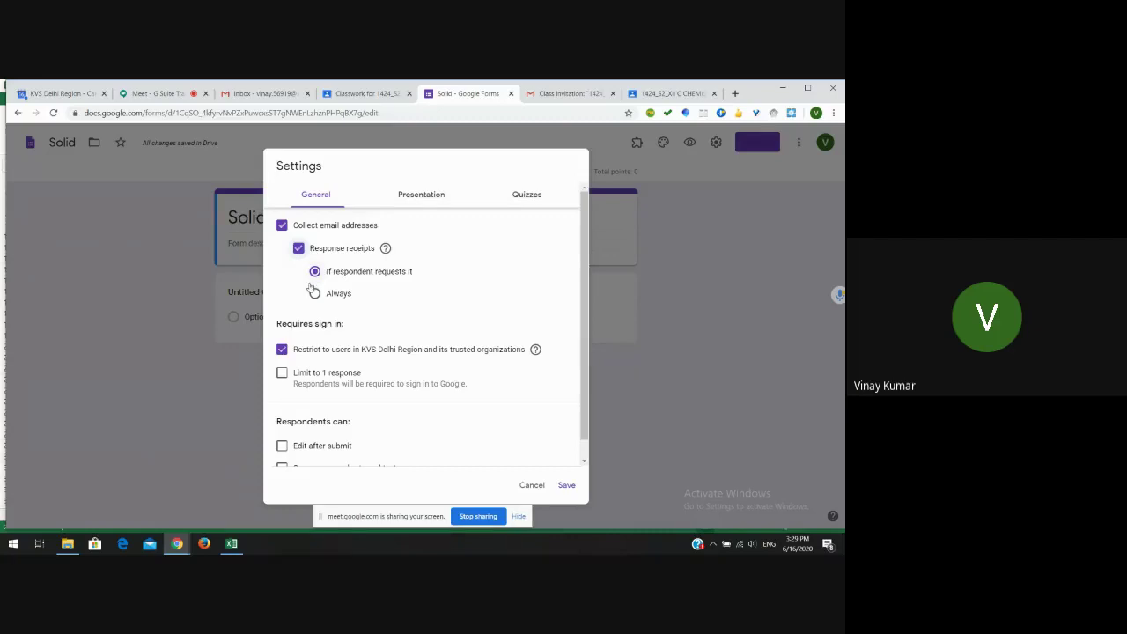
{"action": "left_click", "coordinate": [314, 293]}
{"action": "left_click", "coordinate": [314, 271]}
{"action": "left_click", "coordinate": [282, 375]}
- In Presentation settings, turn on Show progress bar
{"action": "scroll", "coordinate": [581, 419], "scroll_direction": "down", "scroll_amount": 2}
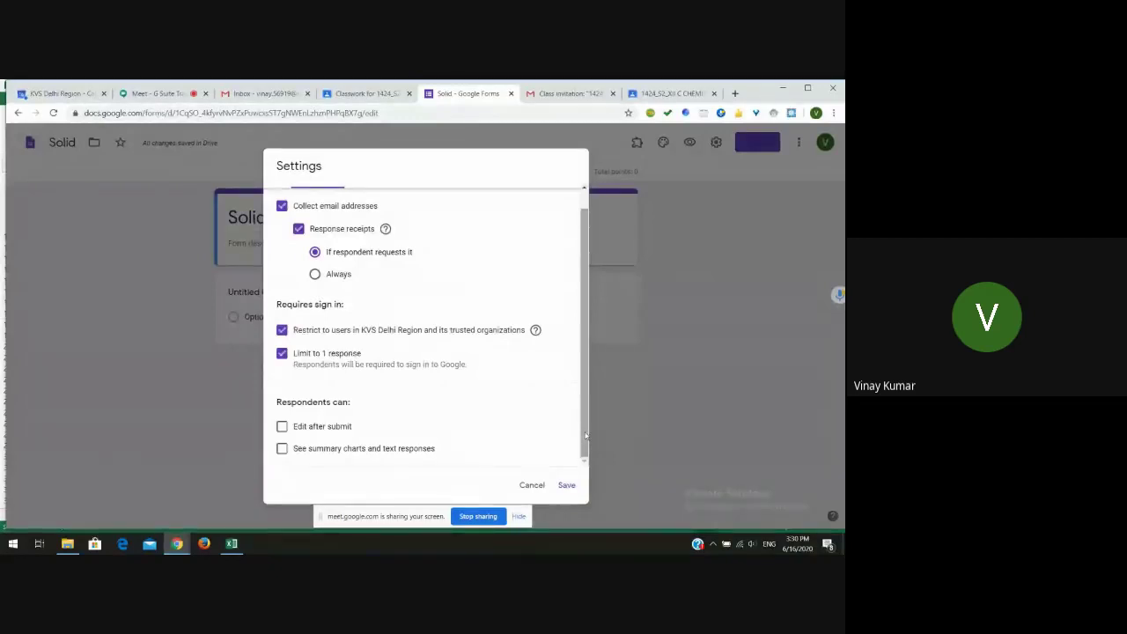
{"action": "left_click_drag", "start_coordinate": [584, 435], "coordinate": [584, 415]}
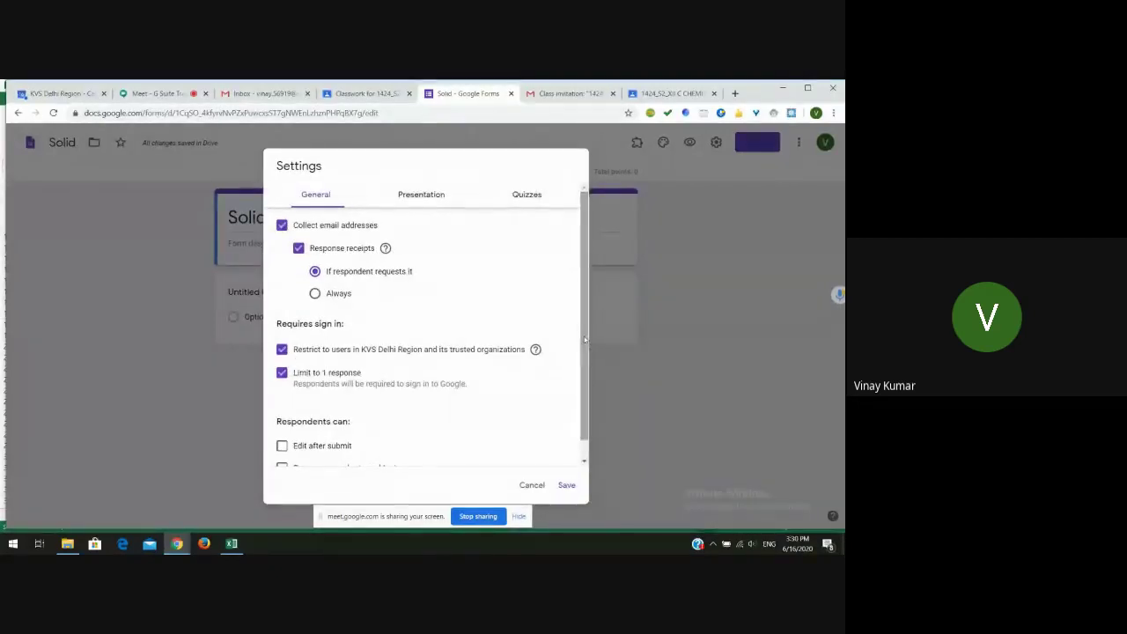
{"action": "left_click", "coordinate": [428, 201]}
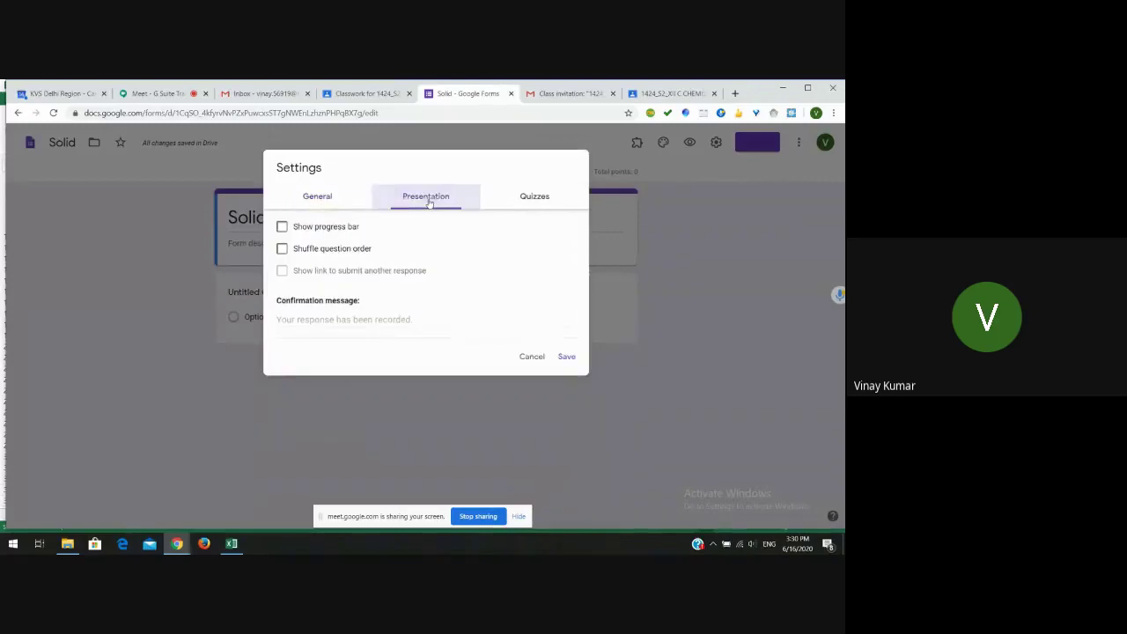
{"action": "left_click", "coordinate": [282, 227]}
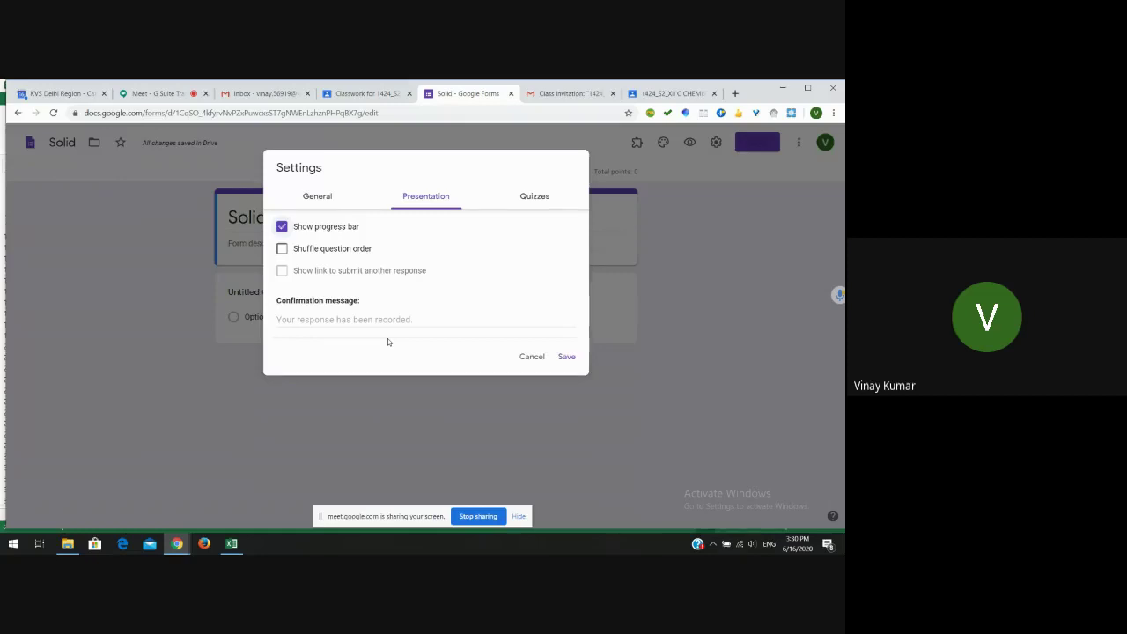
- Re-enable quiz mode, set Release grade to 'Later, after manual review', and save the settings
{"action": "left_click", "coordinate": [537, 197]}
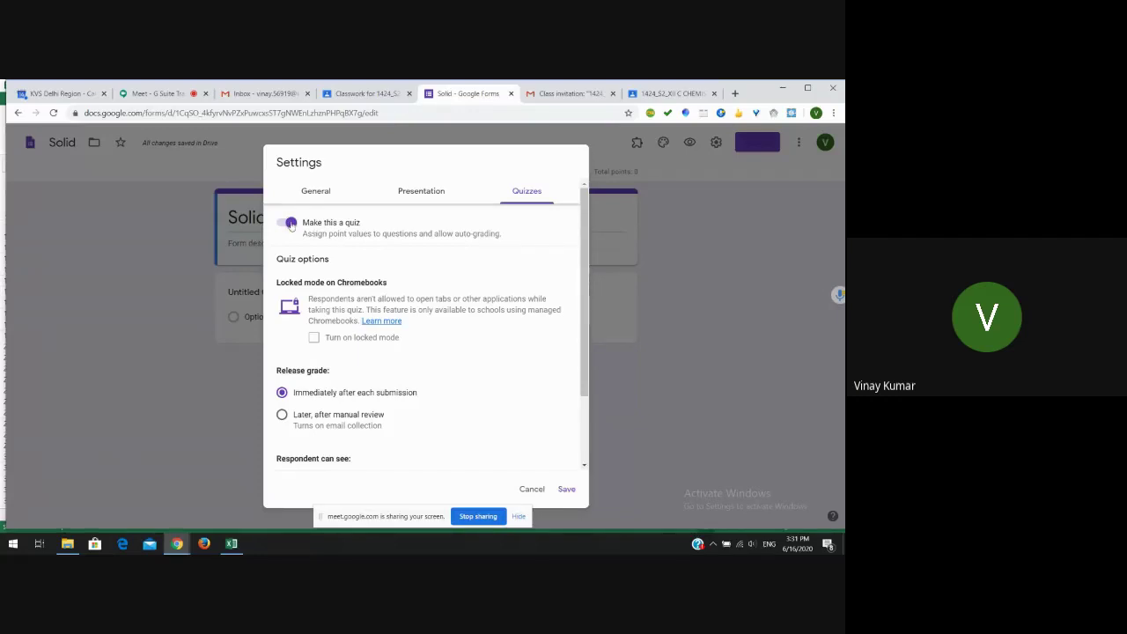
{"action": "left_click", "coordinate": [287, 223]}
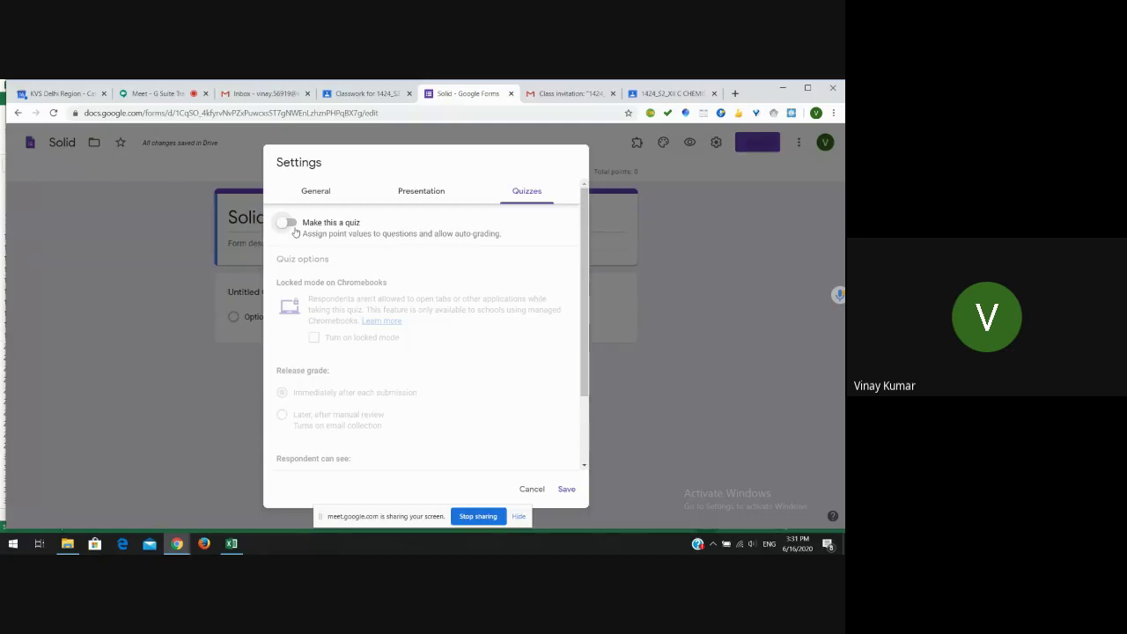
{"action": "left_click", "coordinate": [291, 223]}
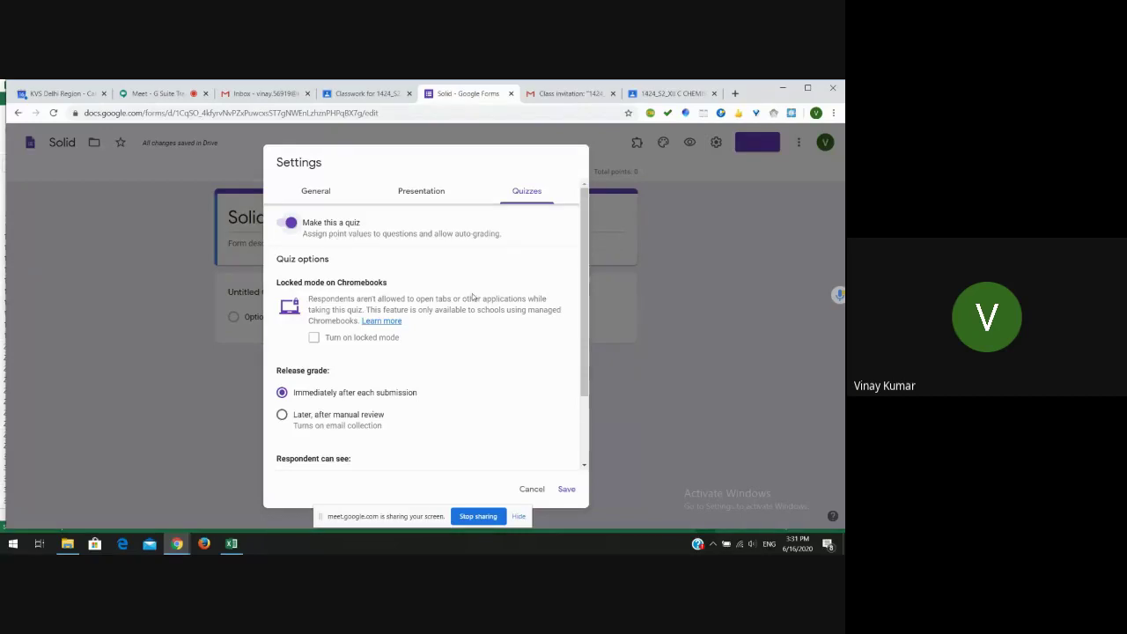
{"action": "left_click_drag", "start_coordinate": [583, 348], "coordinate": [582, 395]}
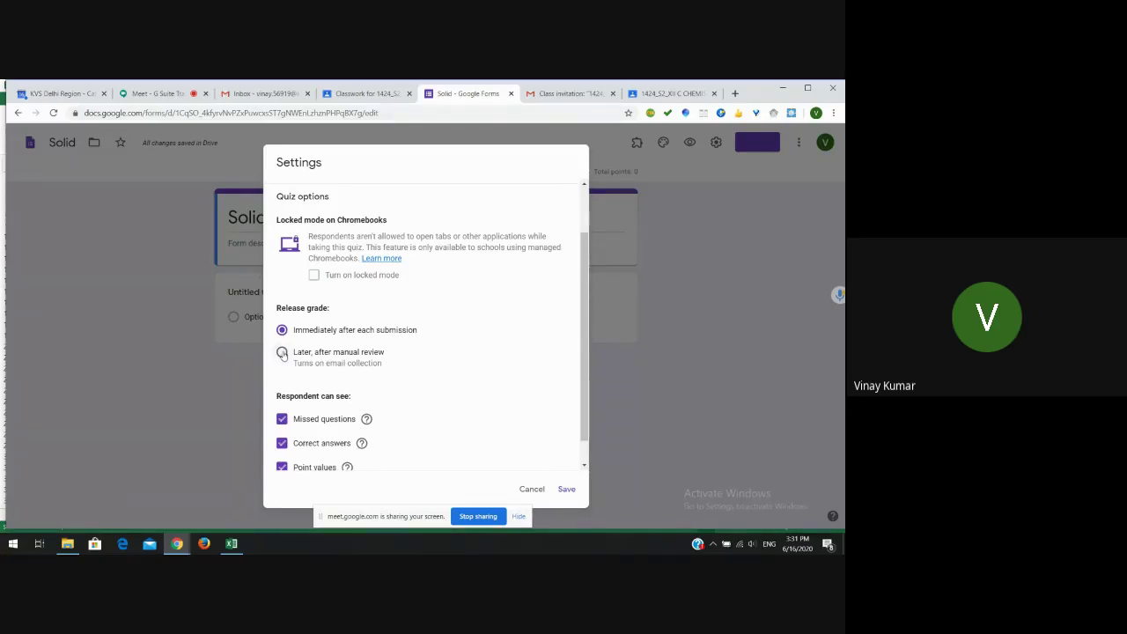
{"action": "left_click", "coordinate": [282, 352]}
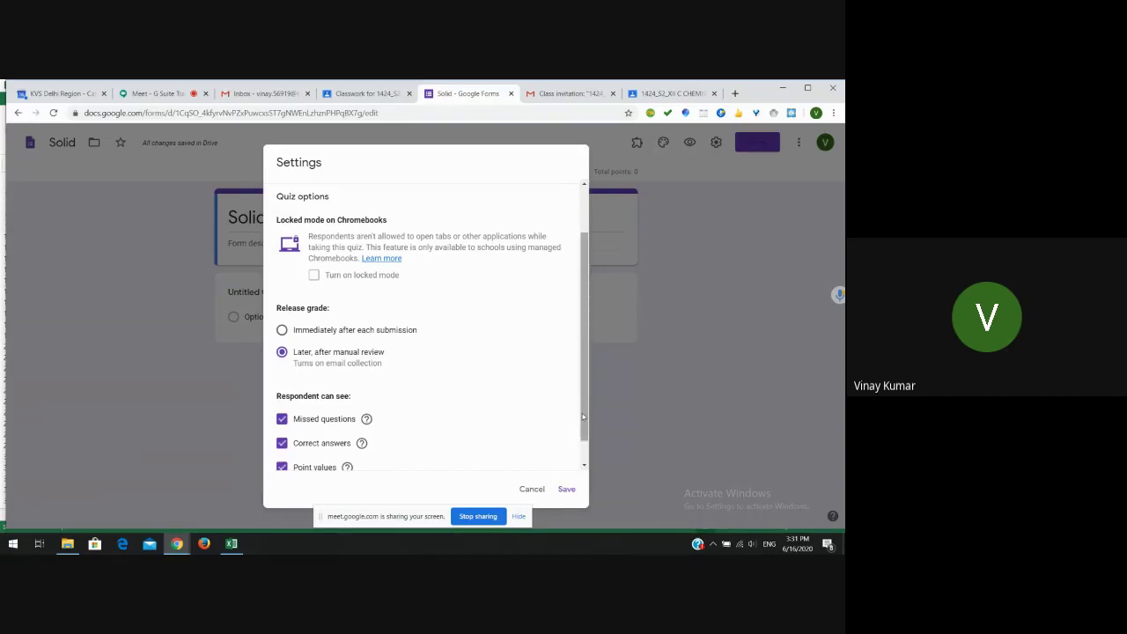
{"action": "left_click_drag", "start_coordinate": [582, 419], "coordinate": [584, 441]}
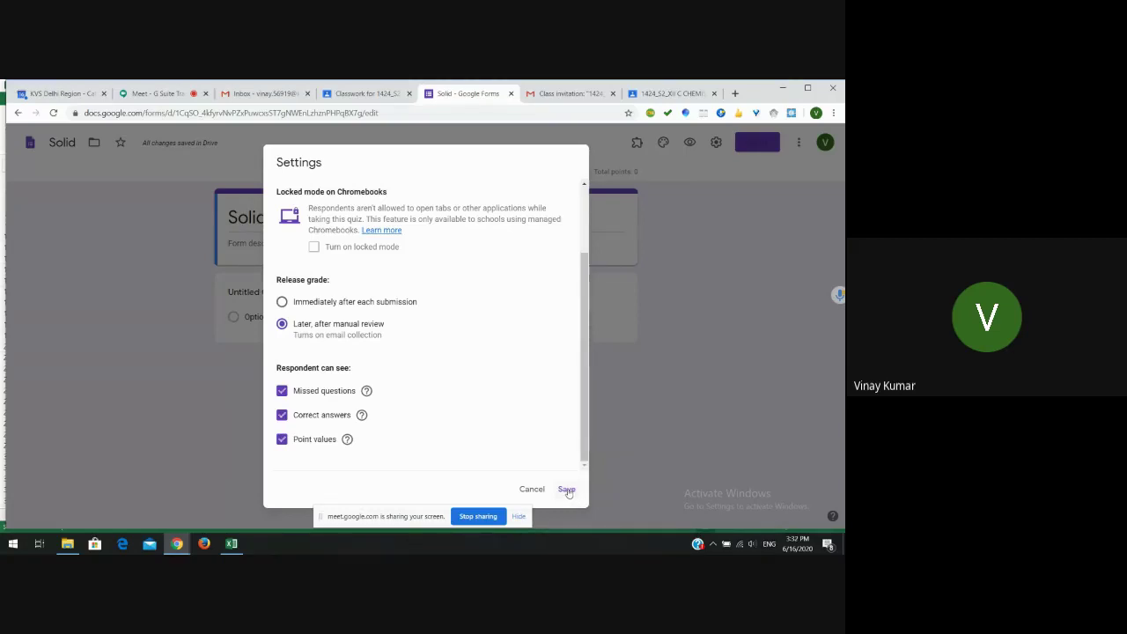
{"action": "left_click", "coordinate": [566, 489]}
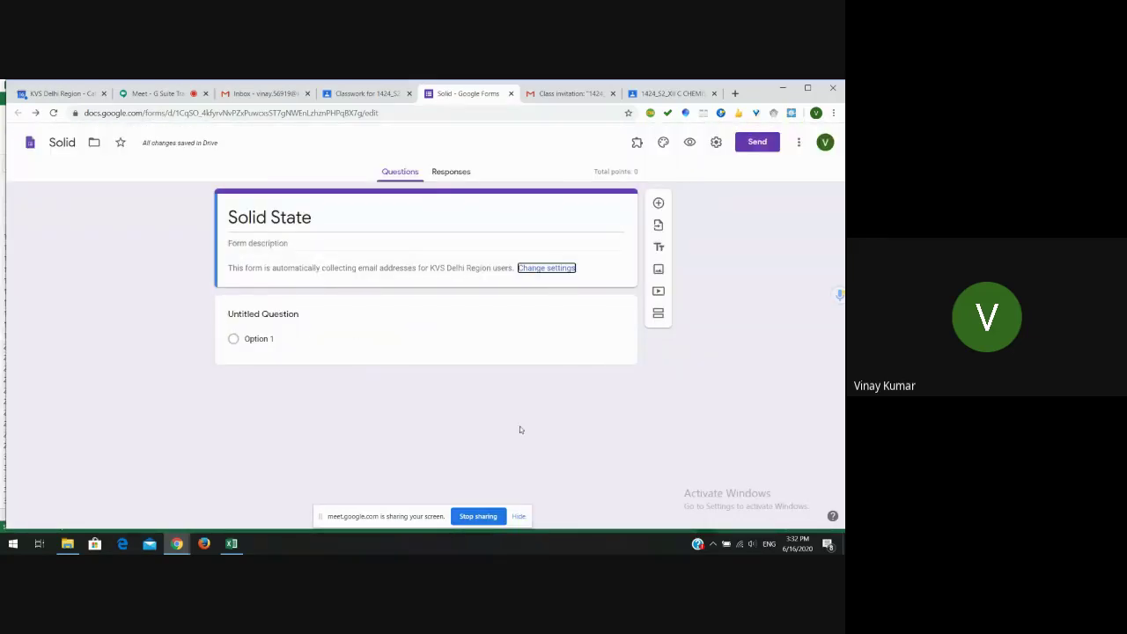
- Title the first question 'Your name?' and make it required
{"action": "left_click", "coordinate": [299, 313]}
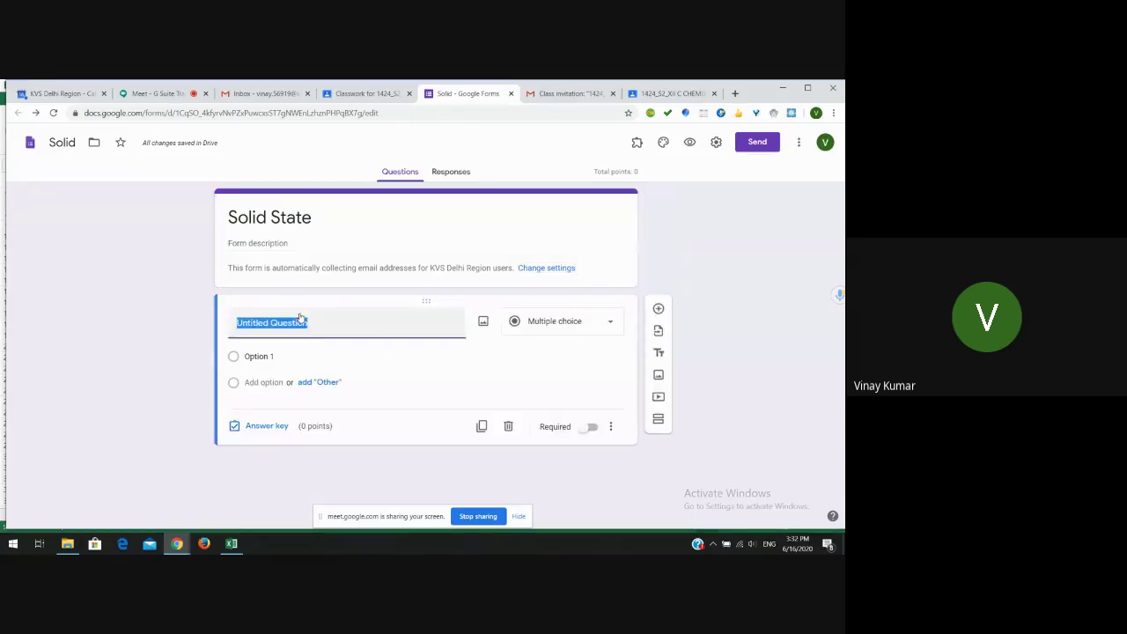
{"action": "type", "text": "You"}
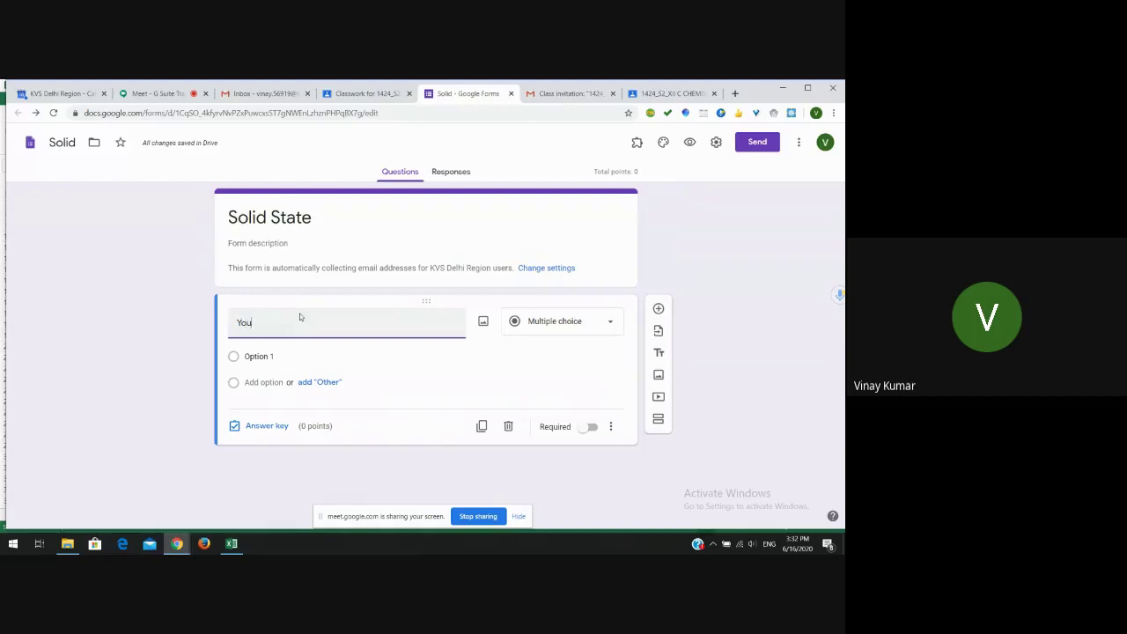
{"action": "type", "text": "r name?"}
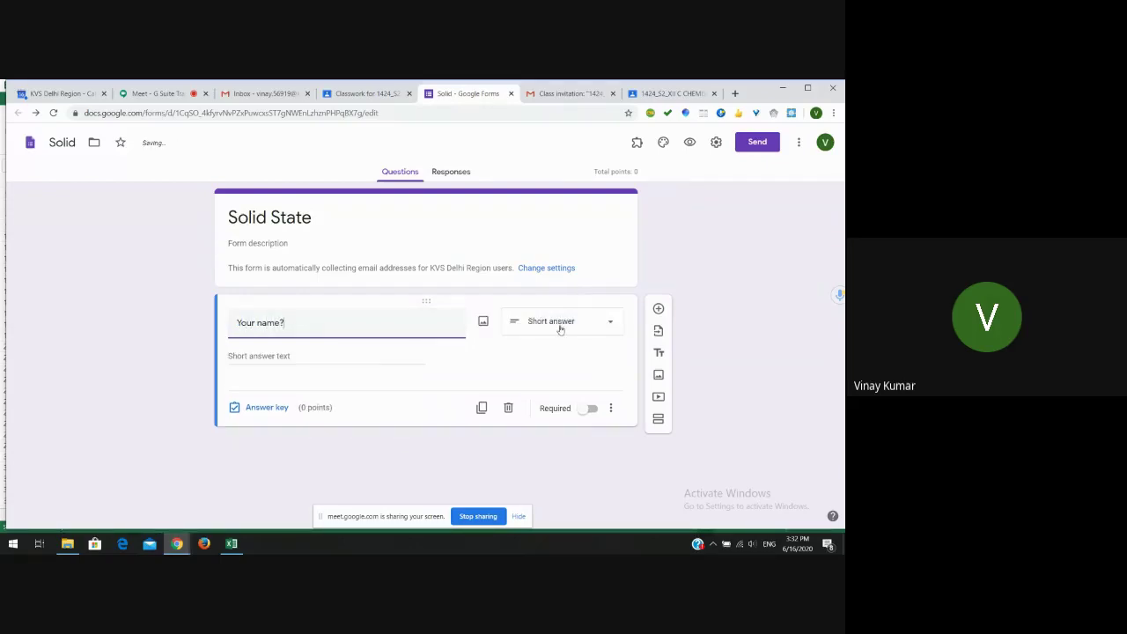
{"action": "left_click", "coordinate": [589, 410]}
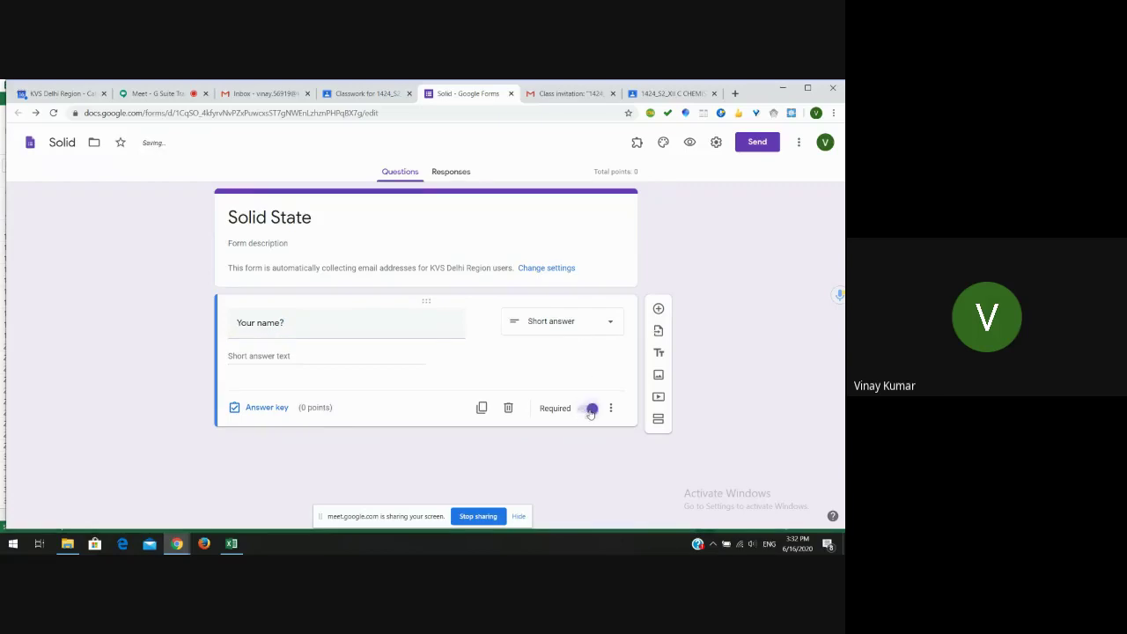
- Add a required question 'Which section of Xii?' with options B and C
{"action": "left_click", "coordinate": [658, 310]}
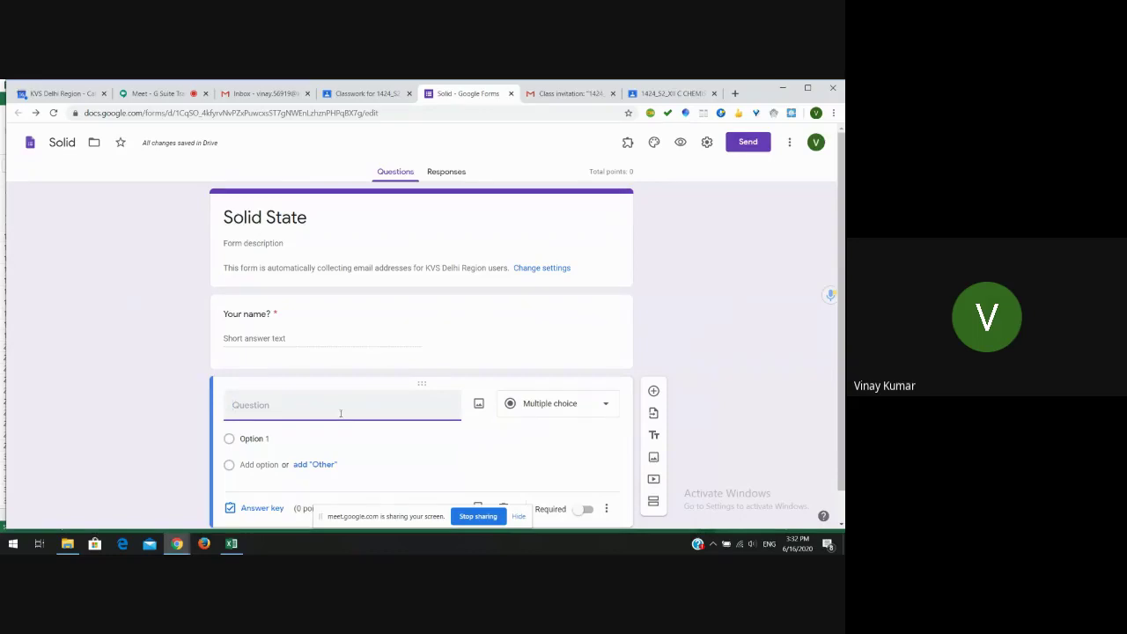
{"action": "type", "text": "Which section of Xii?"}
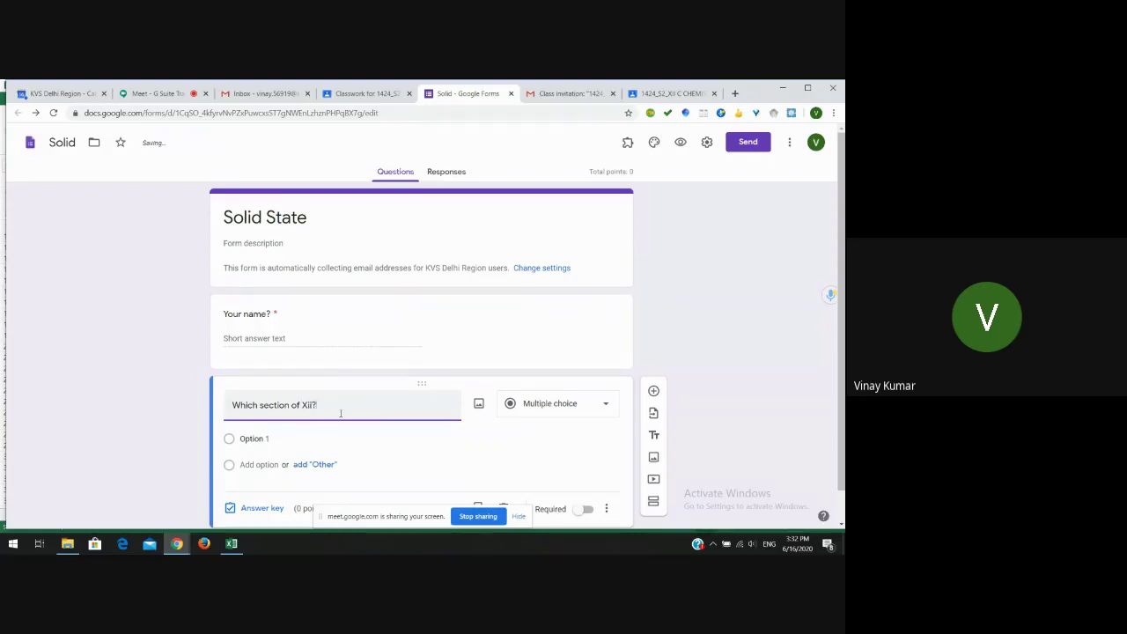
{"action": "left_click", "coordinate": [282, 433]}
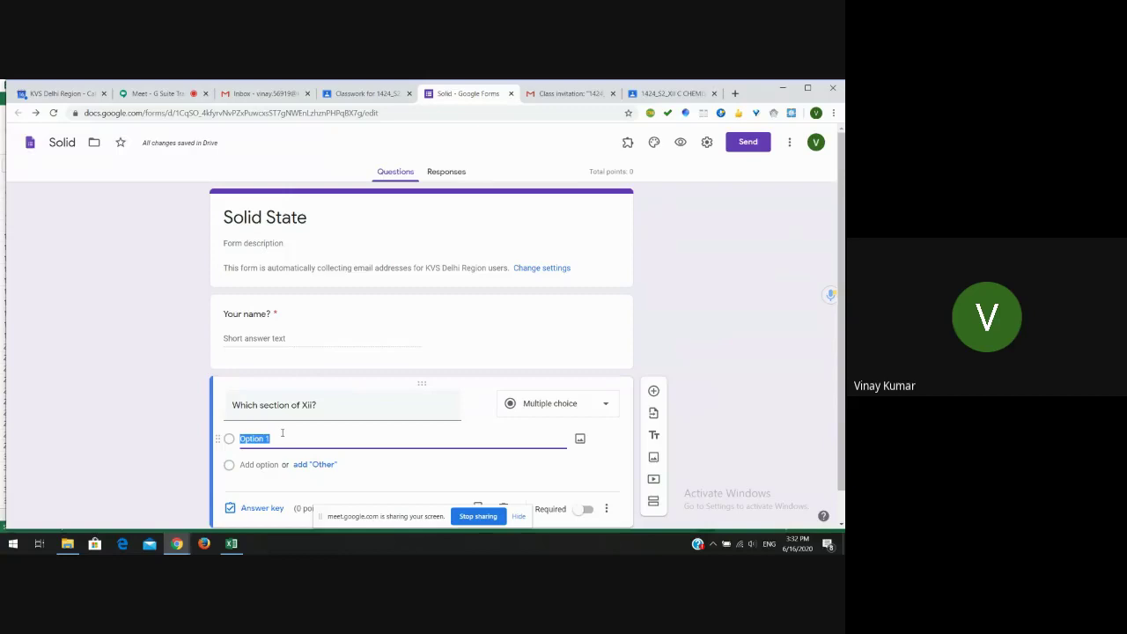
{"action": "type", "text": "B"}
{"action": "key", "text": "Return"}
{"action": "type", "text": "C"}
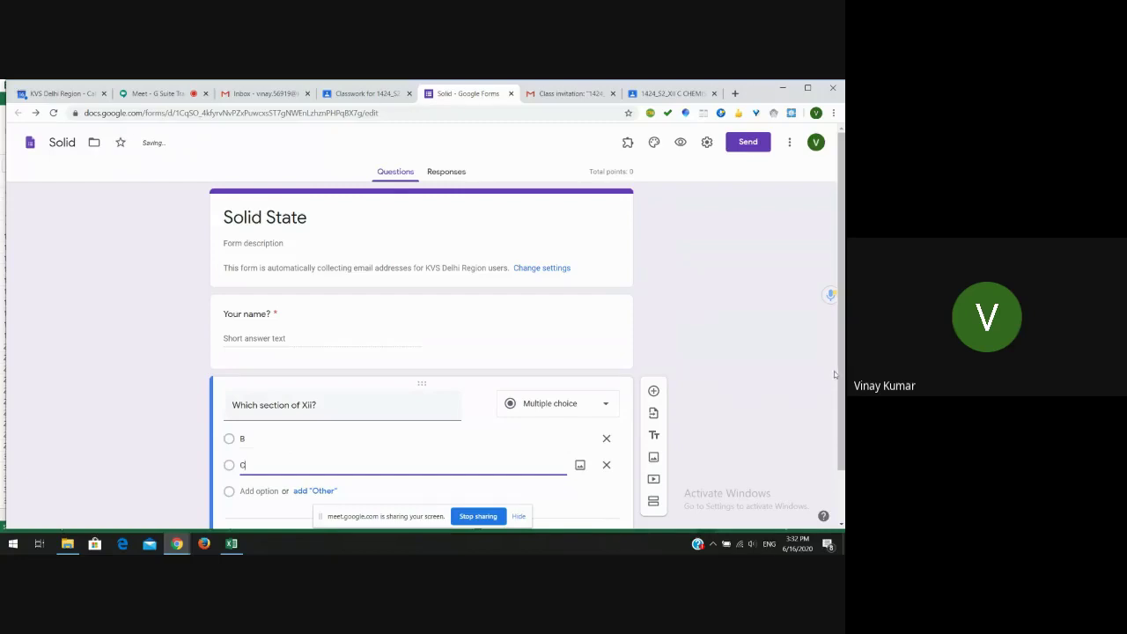
{"action": "scroll", "coordinate": [841, 405], "scroll_direction": "down", "scroll_amount": 1}
{"action": "scroll", "coordinate": [841, 414], "scroll_direction": "down", "scroll_amount": 1}
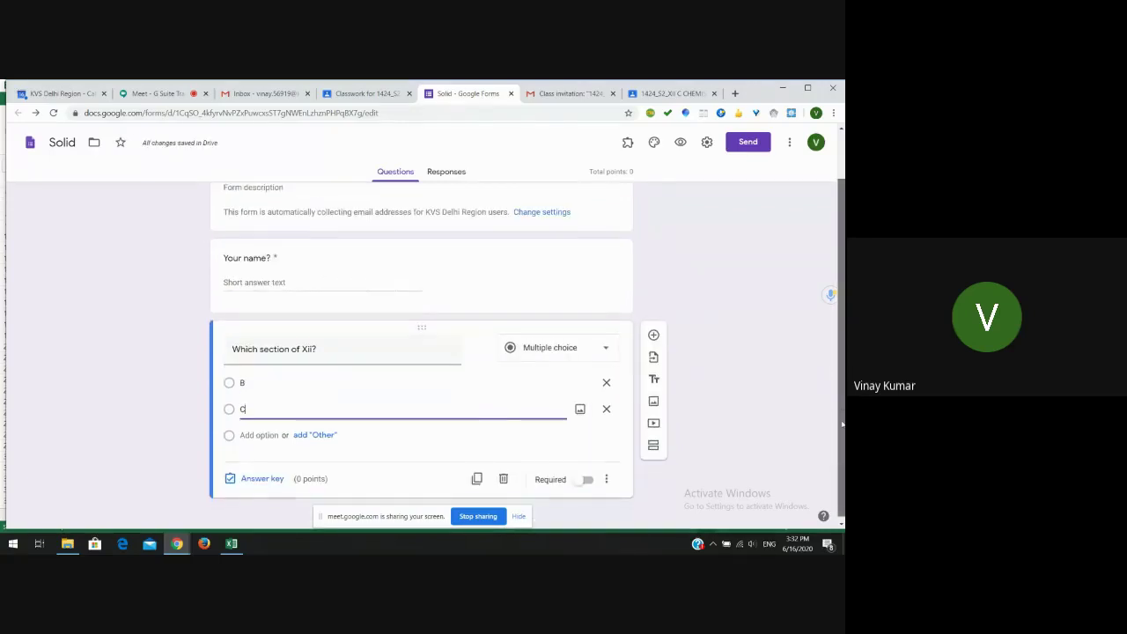
{"action": "scroll", "coordinate": [842, 432], "scroll_direction": "down", "scroll_amount": 1}
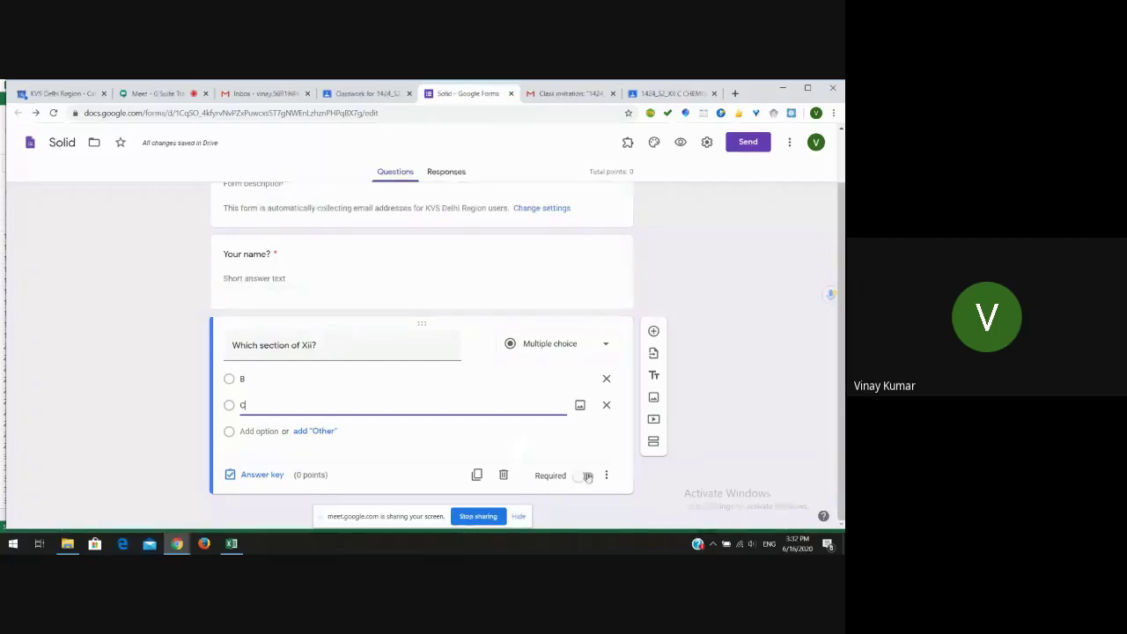
{"action": "left_click", "coordinate": [587, 476]}
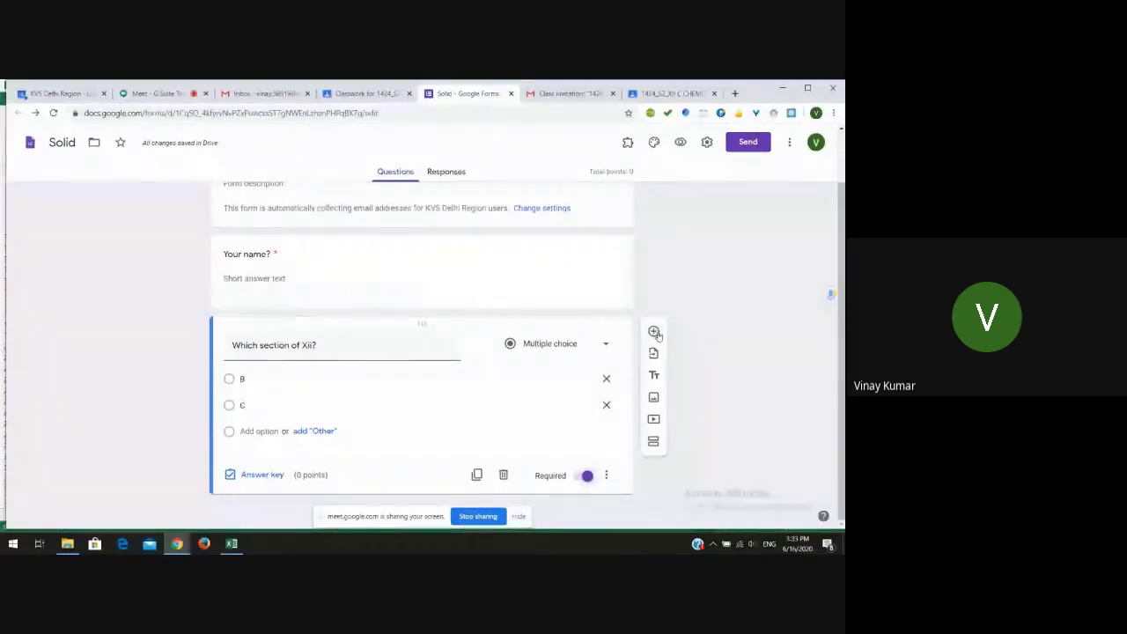
- Add a new question titled 'Which of the following is solid?'
{"action": "left_click", "coordinate": [654, 332]}
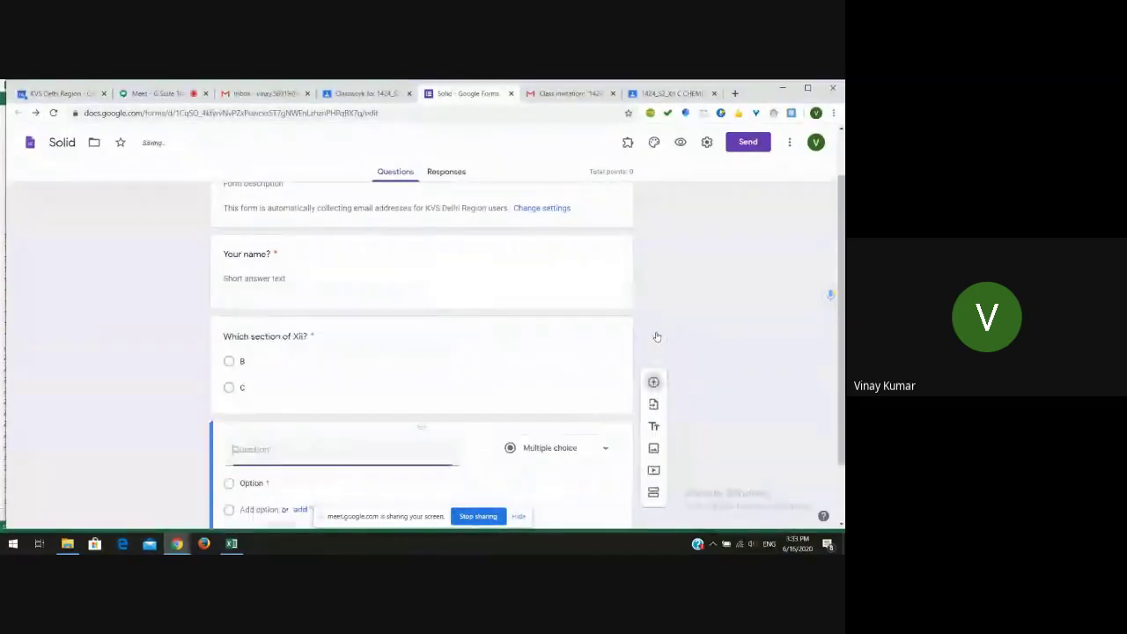
{"action": "scroll", "coordinate": [842, 401], "scroll_direction": "down", "scroll_amount": 1}
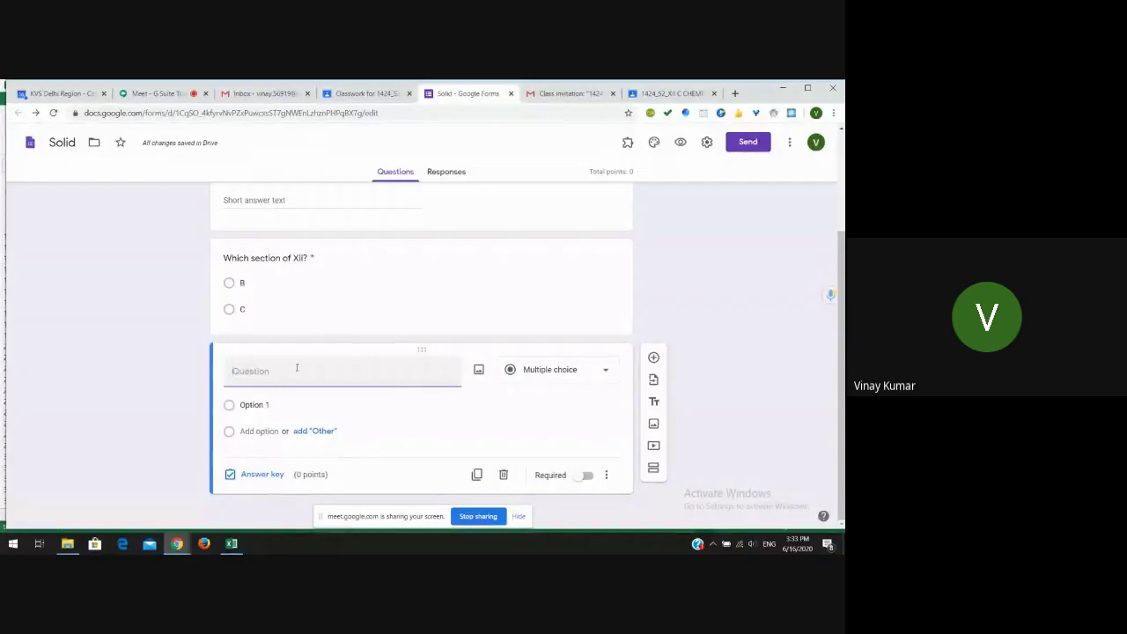
{"action": "type", "text": "What"}
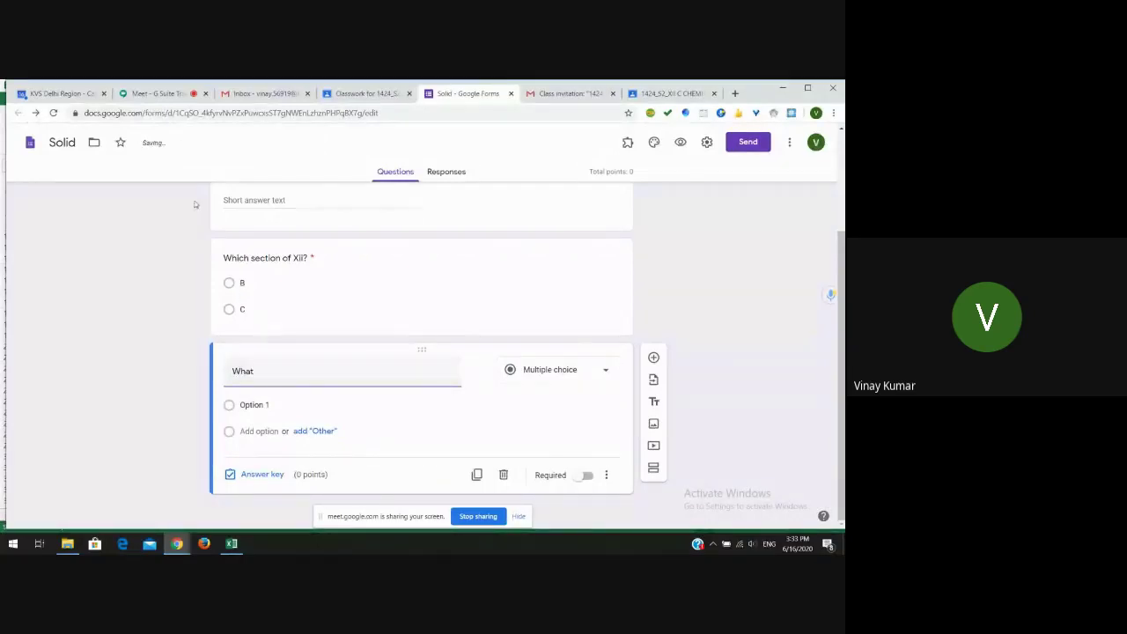
{"action": "left_click", "coordinate": [160, 94]}
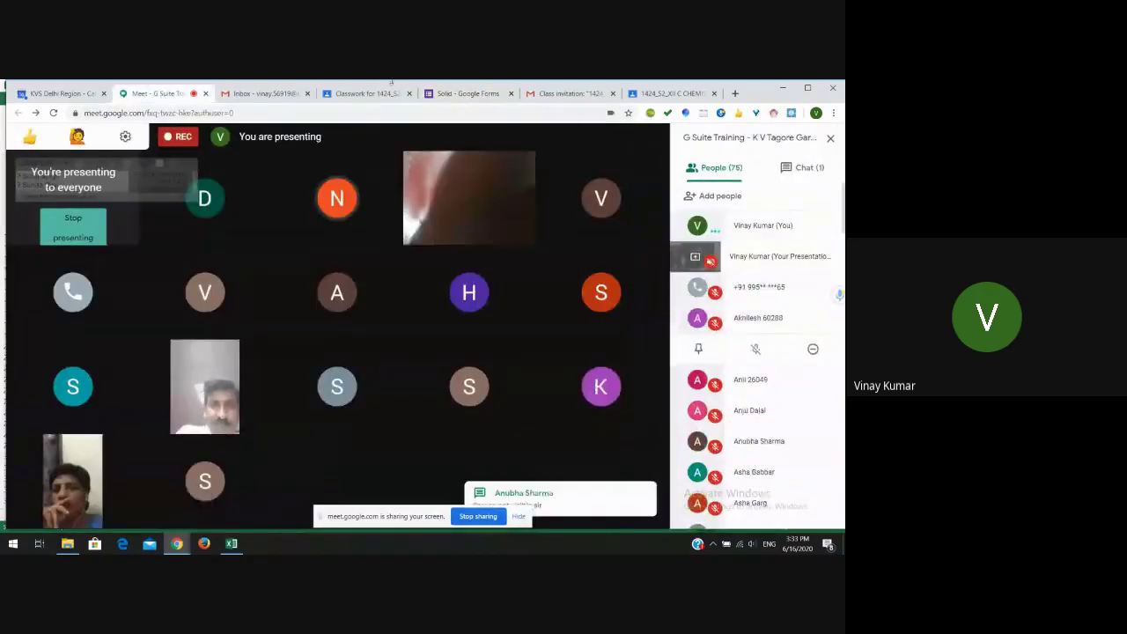
{"action": "left_click", "coordinate": [490, 94]}
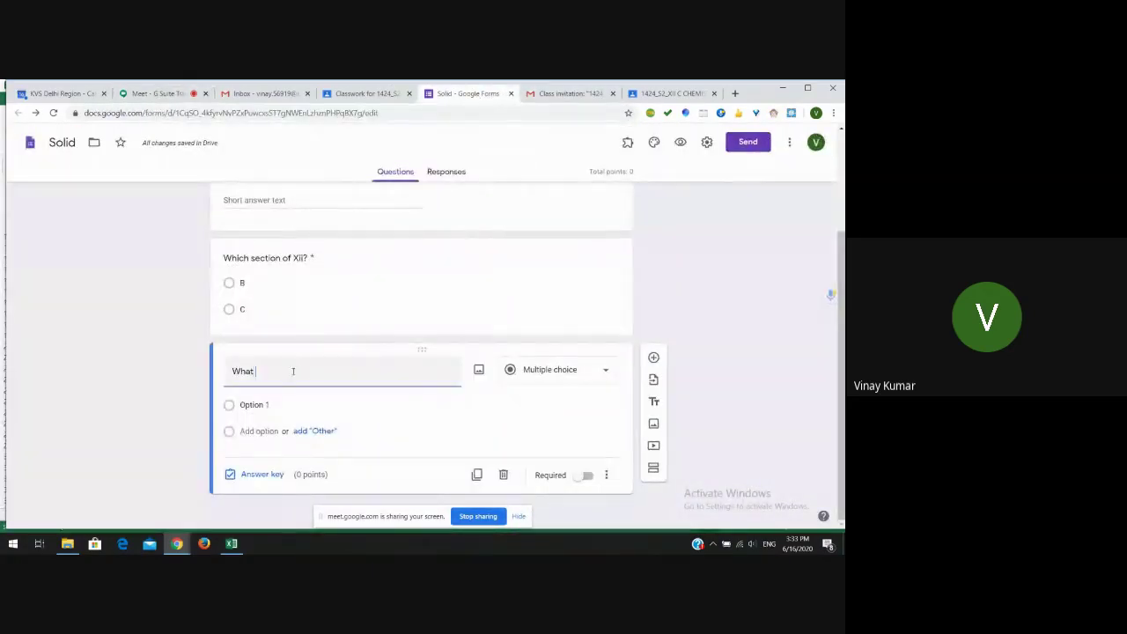
{"action": "key", "text": "BackSpace"}
{"action": "key", "text": "BackSpace"}
{"action": "type", "text": "ich of the foll"}
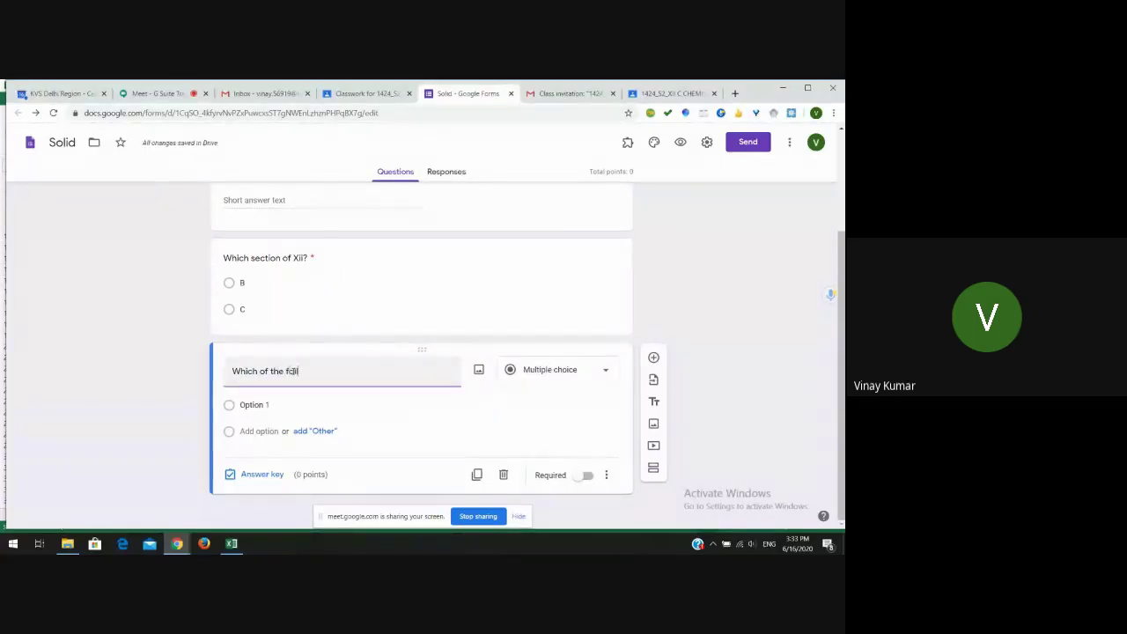
{"action": "type", "text": "owing is solid?"}
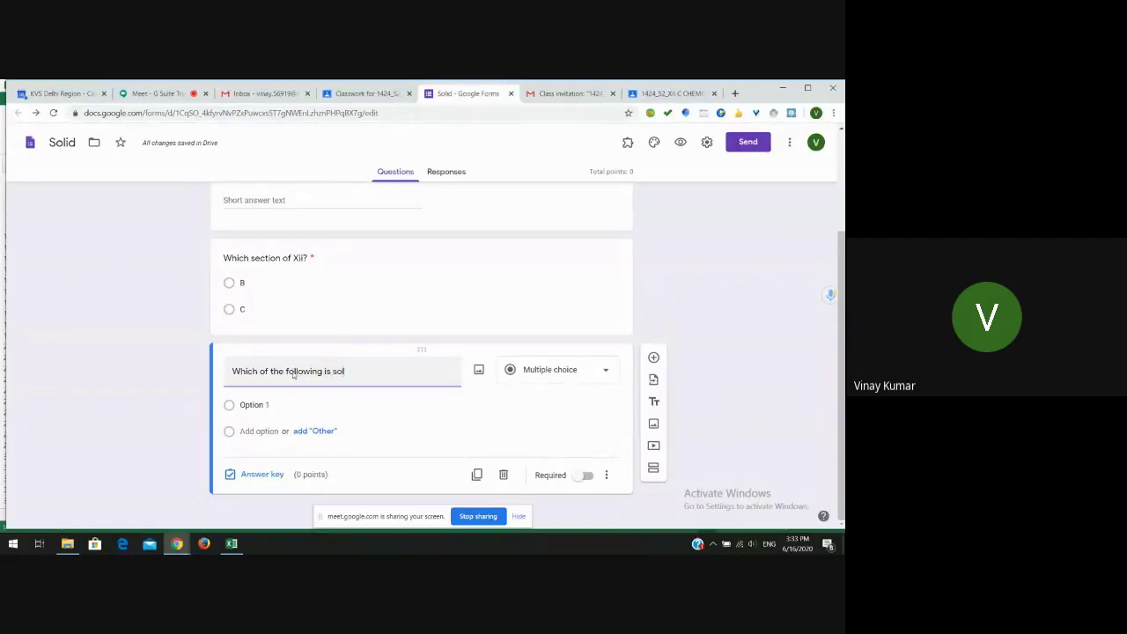
- Give the question the answer options gas, oil, milk and salt
{"action": "left_click", "coordinate": [256, 405]}
{"action": "type", "text": "gas"}
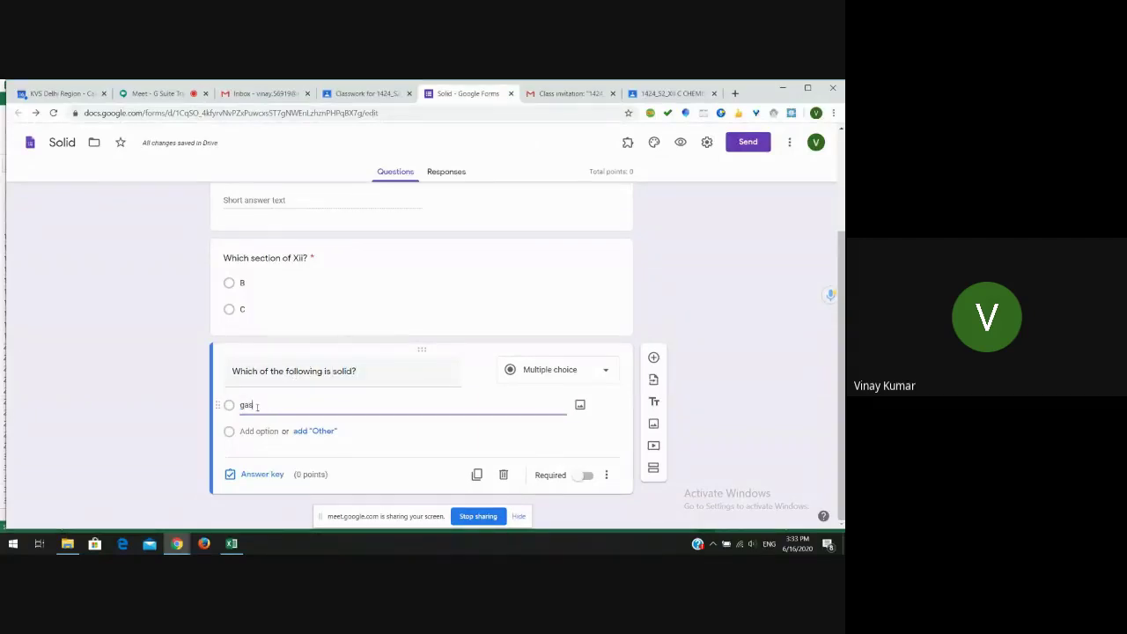
{"action": "key", "text": "Return"}
{"action": "type", "text": "oil"}
{"action": "key", "text": "Return"}
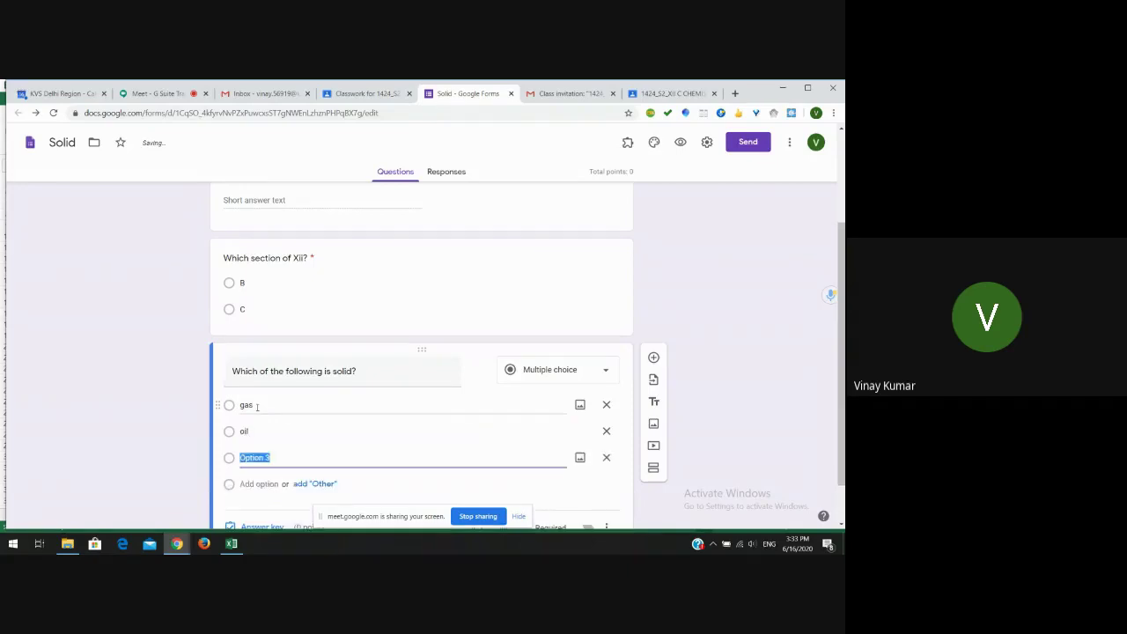
{"action": "type", "text": "milk"}
{"action": "key", "text": "Return"}
{"action": "type", "text": "salt"}
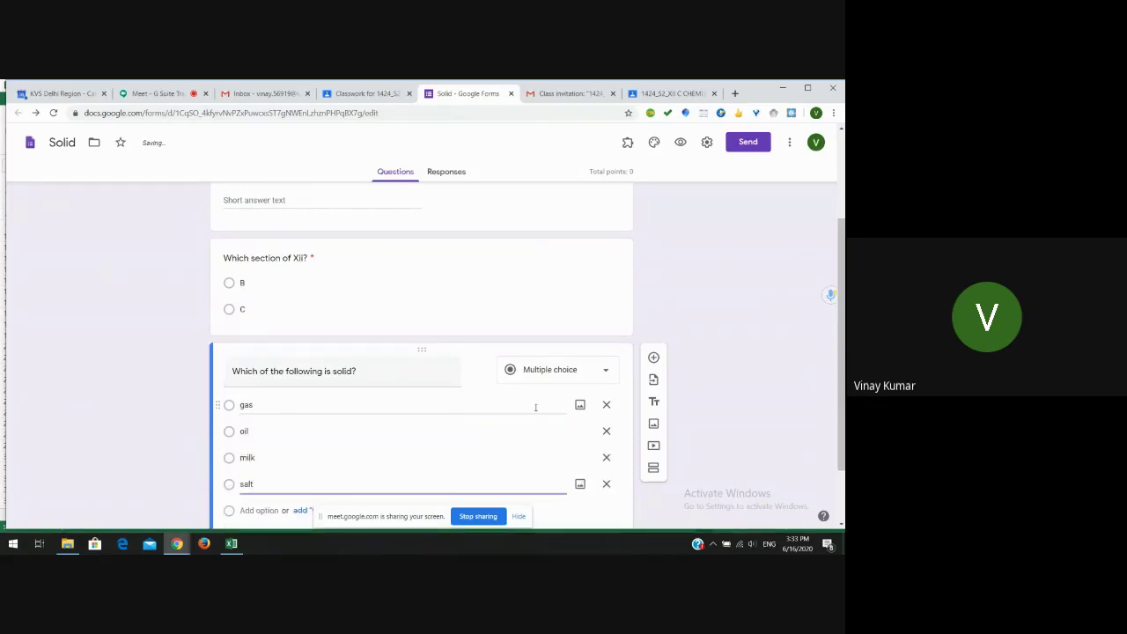
{"action": "scroll", "coordinate": [842, 409], "scroll_direction": "down", "scroll_amount": 2}
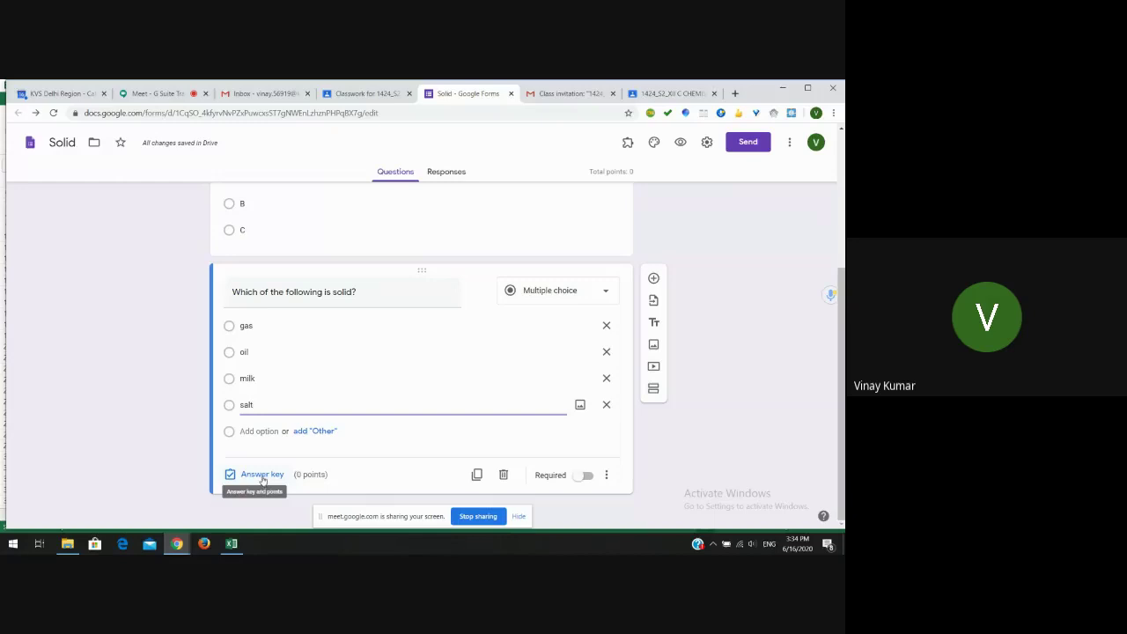
- Set the answer key to salt worth 2 points and mark the question required
{"action": "left_click", "coordinate": [261, 475]}
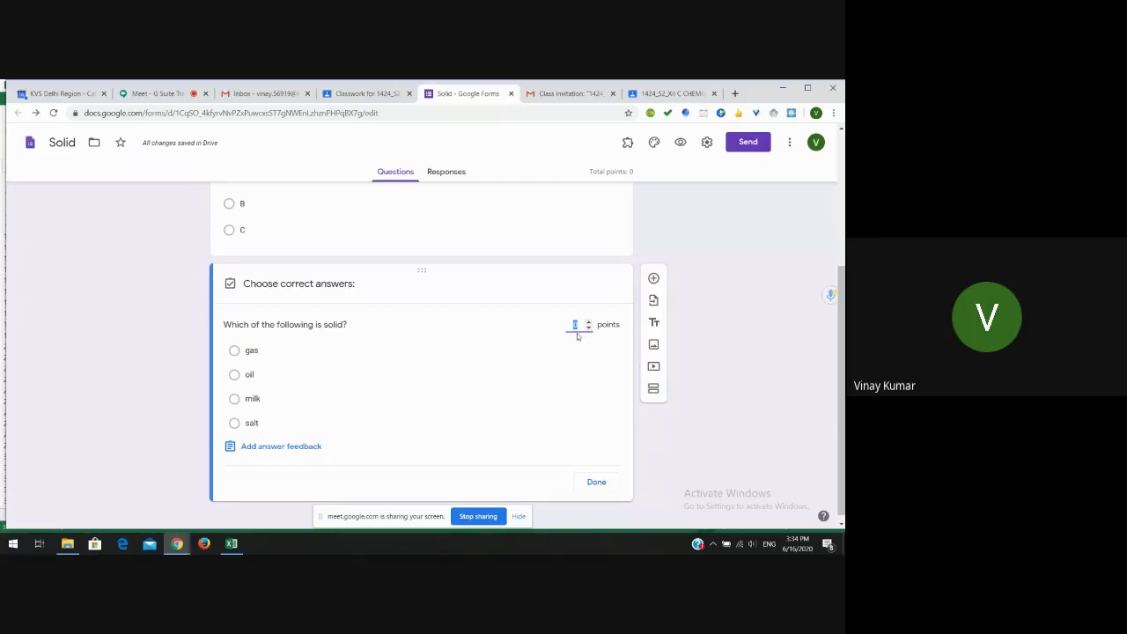
{"action": "type", "text": "2"}
{"action": "left_click", "coordinate": [234, 423]}
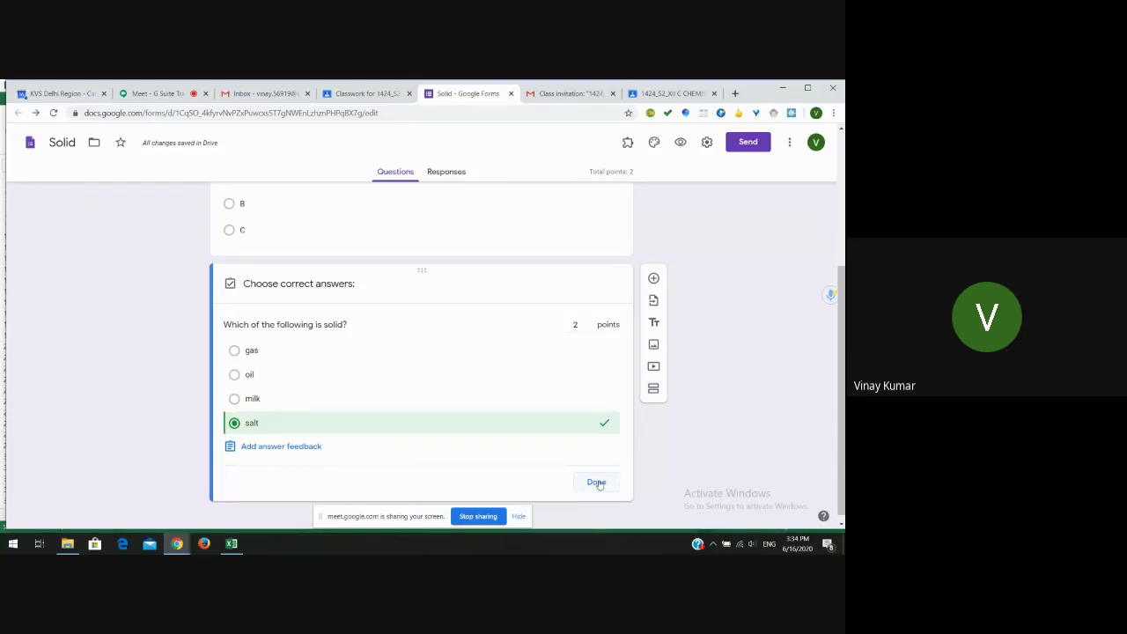
{"action": "left_click", "coordinate": [590, 483]}
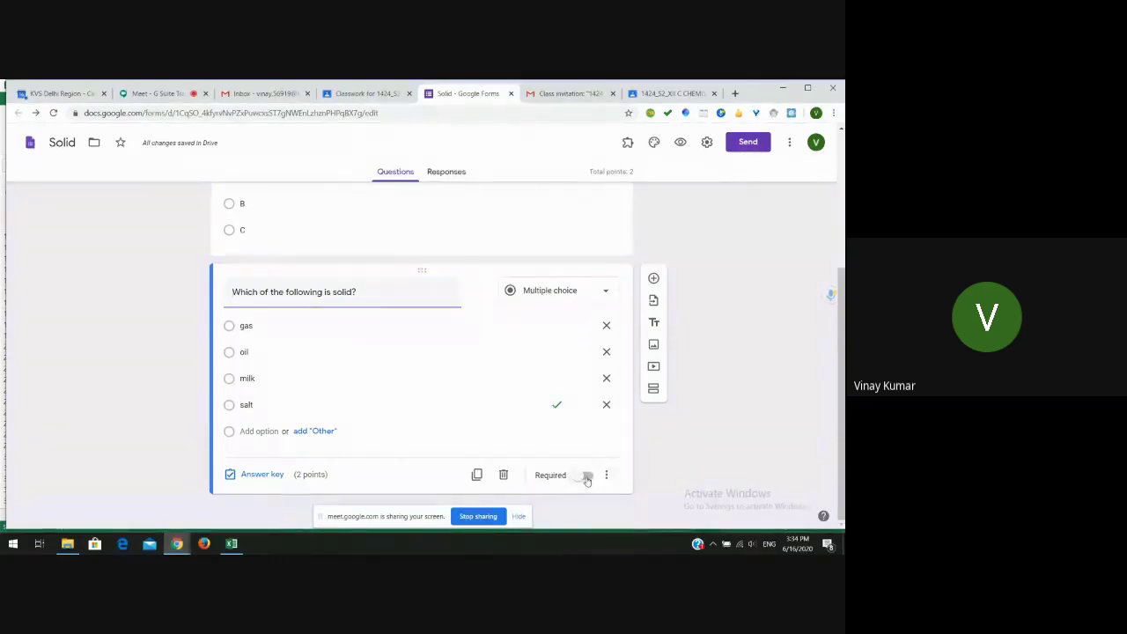
{"action": "left_click", "coordinate": [588, 476]}
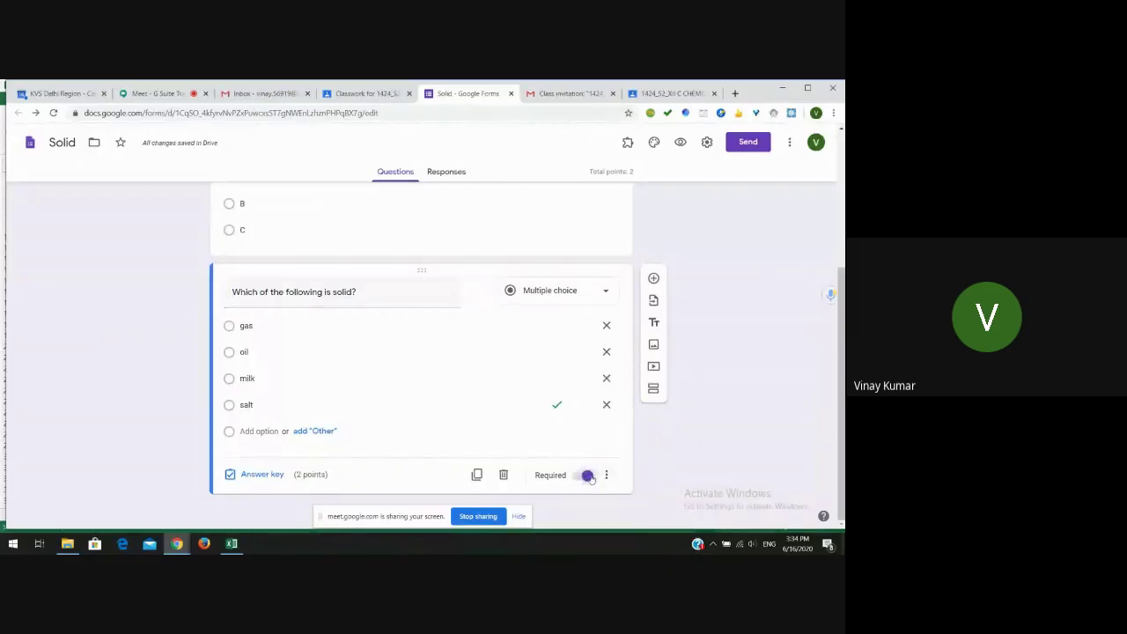
{"action": "scroll", "coordinate": [739, 426], "scroll_direction": "up", "scroll_amount": 1}
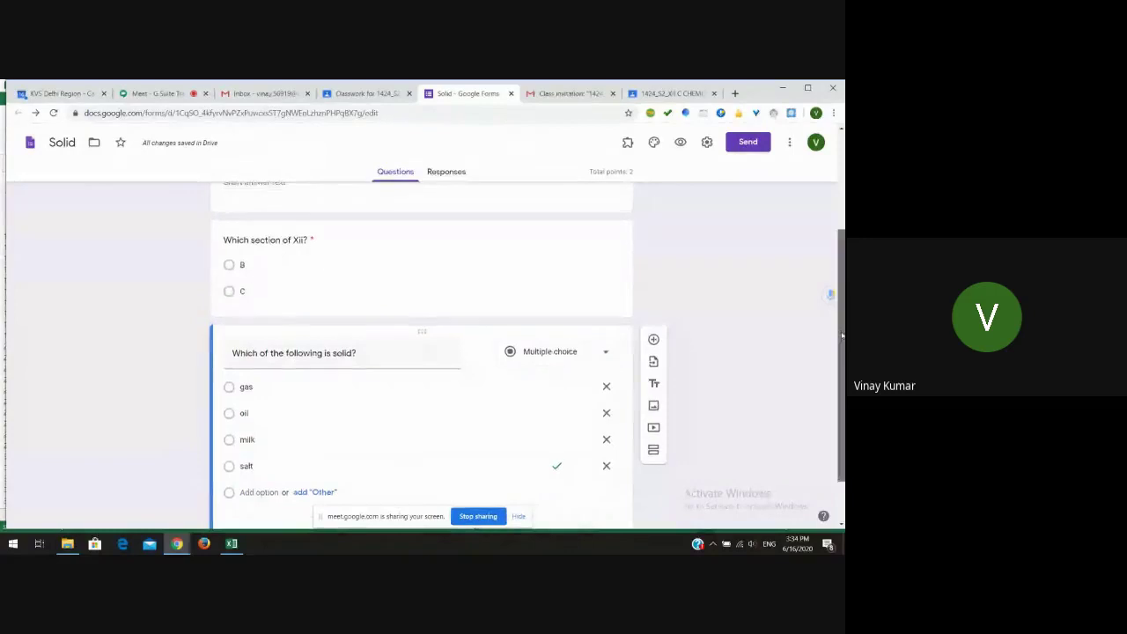
{"action": "left_click_drag", "start_coordinate": [843, 314], "coordinate": [843, 220]}
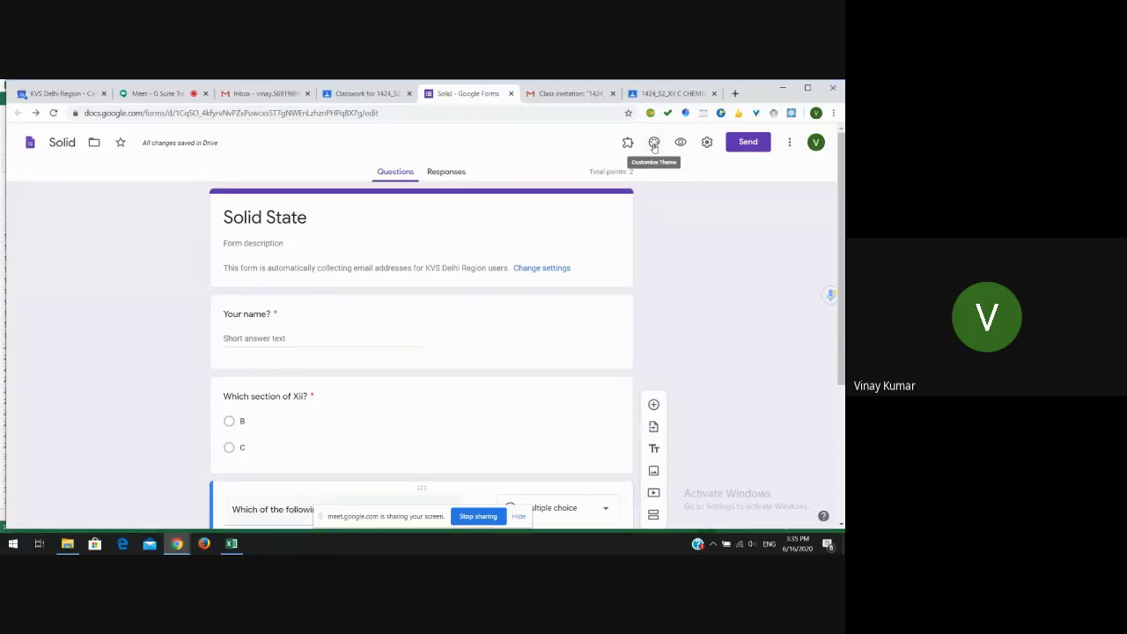
- Apply the lab glassware header image, third (darker pink) background swatch and Playful font
{"action": "left_click", "coordinate": [654, 143]}
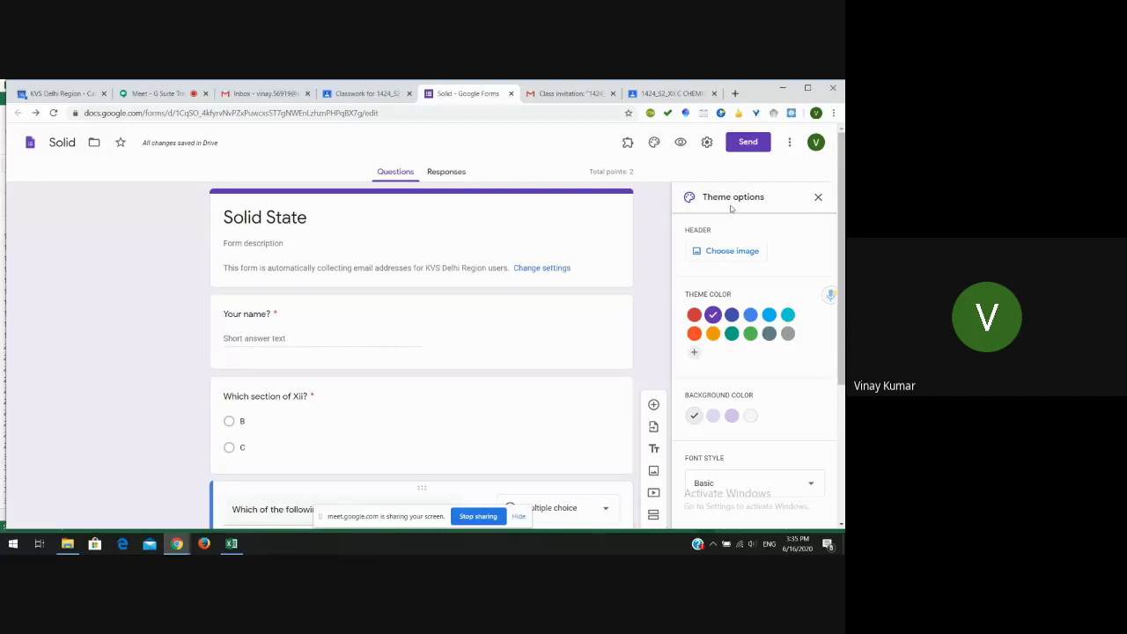
{"action": "left_click", "coordinate": [732, 253]}
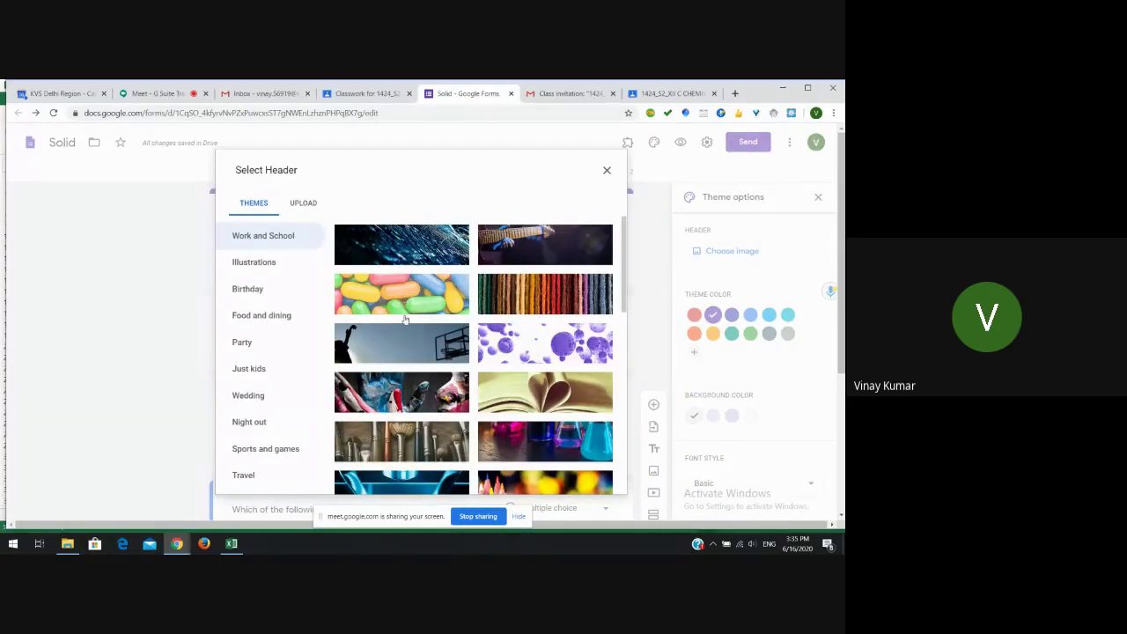
{"action": "left_click", "coordinate": [550, 444]}
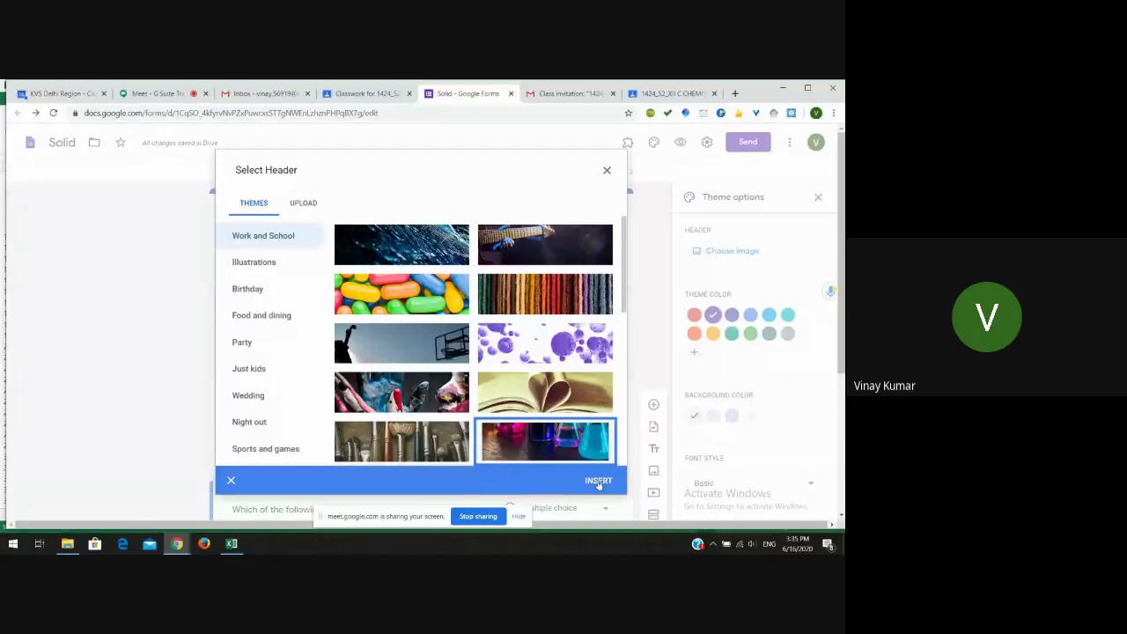
{"action": "left_click", "coordinate": [599, 482]}
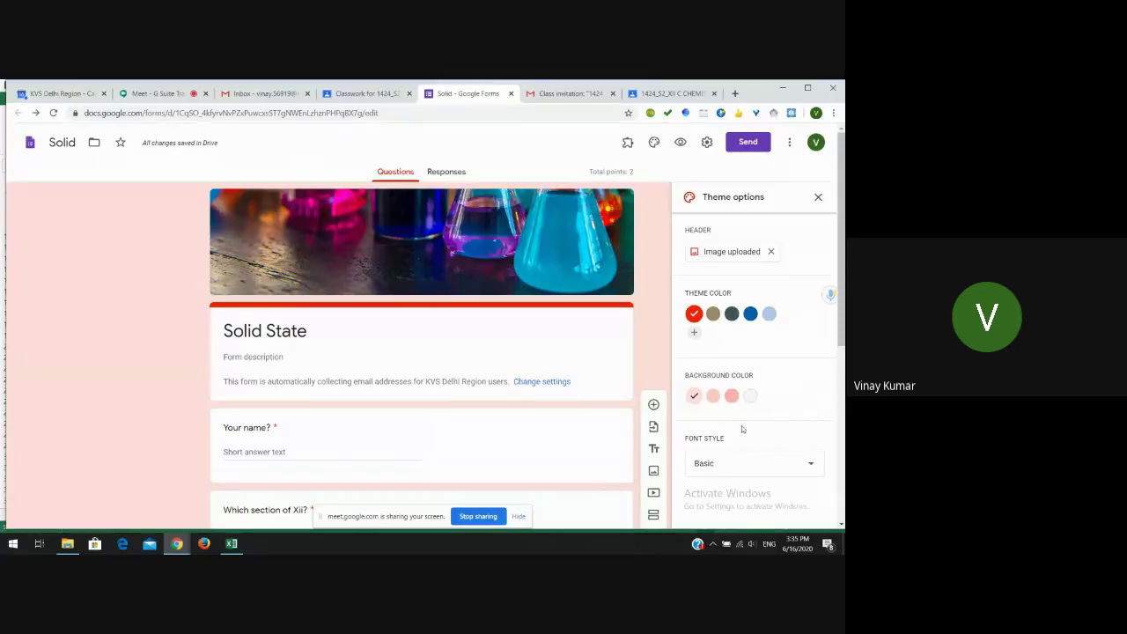
{"action": "left_click", "coordinate": [731, 398]}
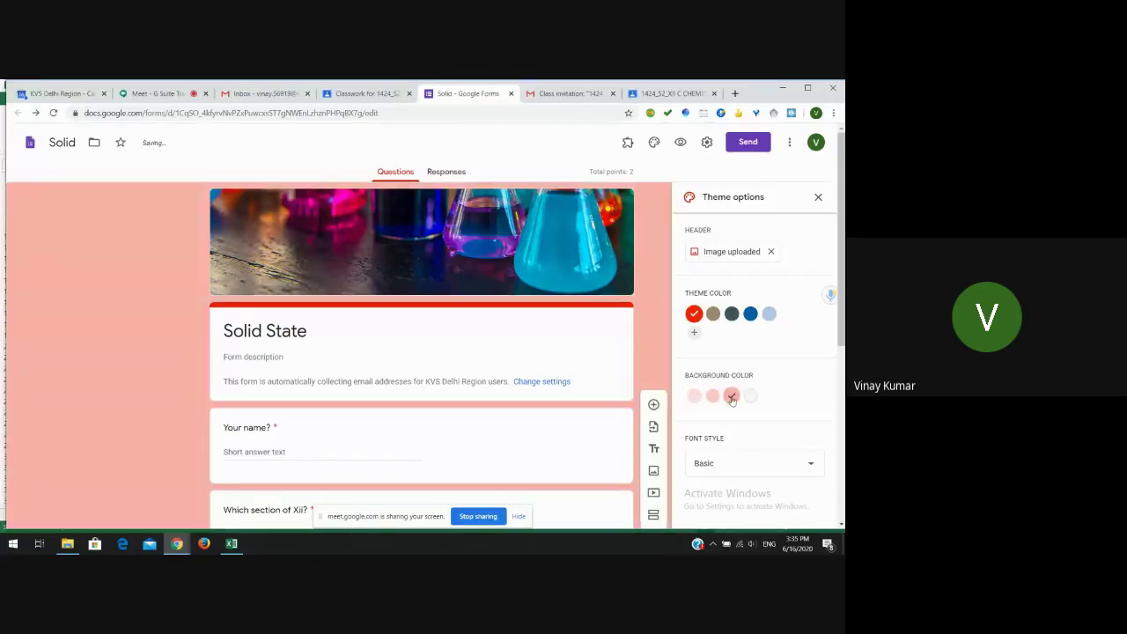
{"action": "left_click", "coordinate": [727, 464]}
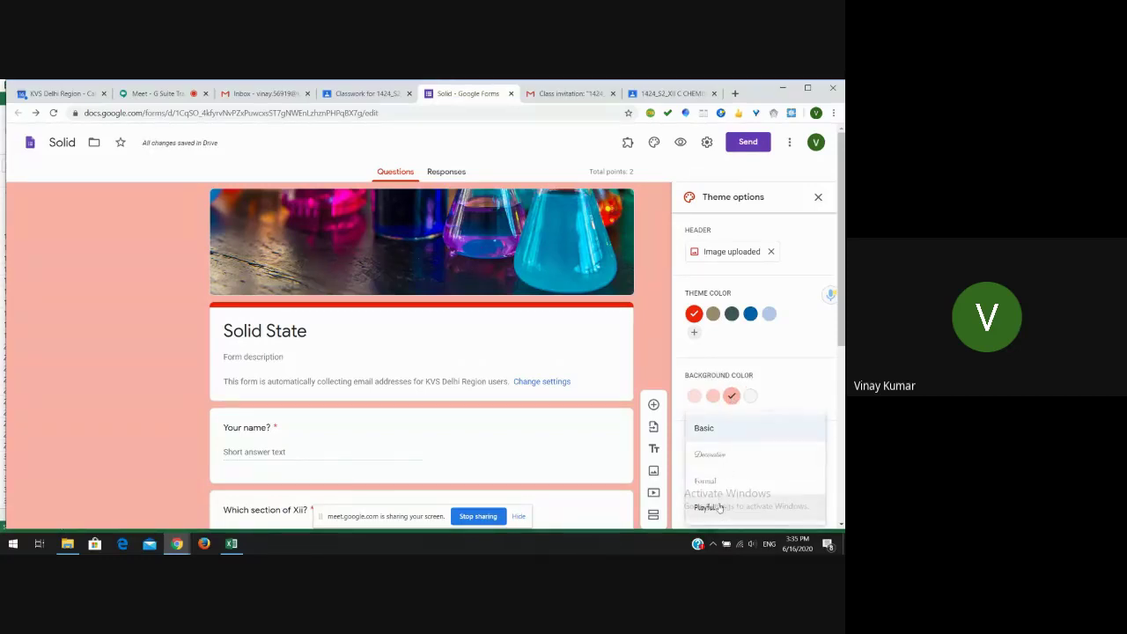
{"action": "left_click", "coordinate": [715, 509]}
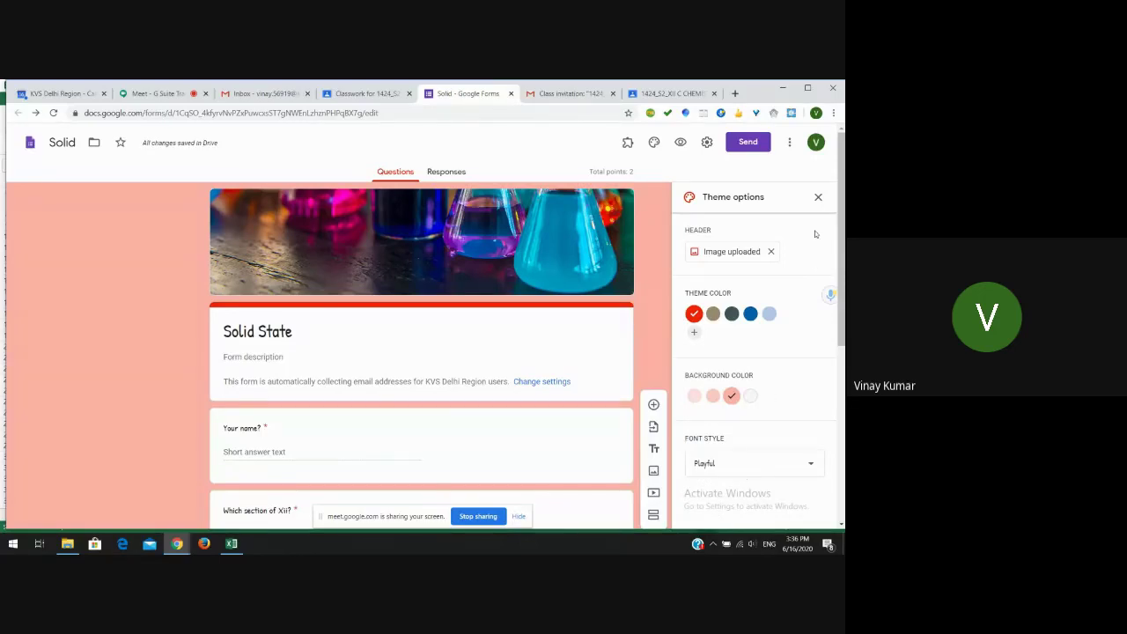
{"action": "left_click", "coordinate": [819, 198]}
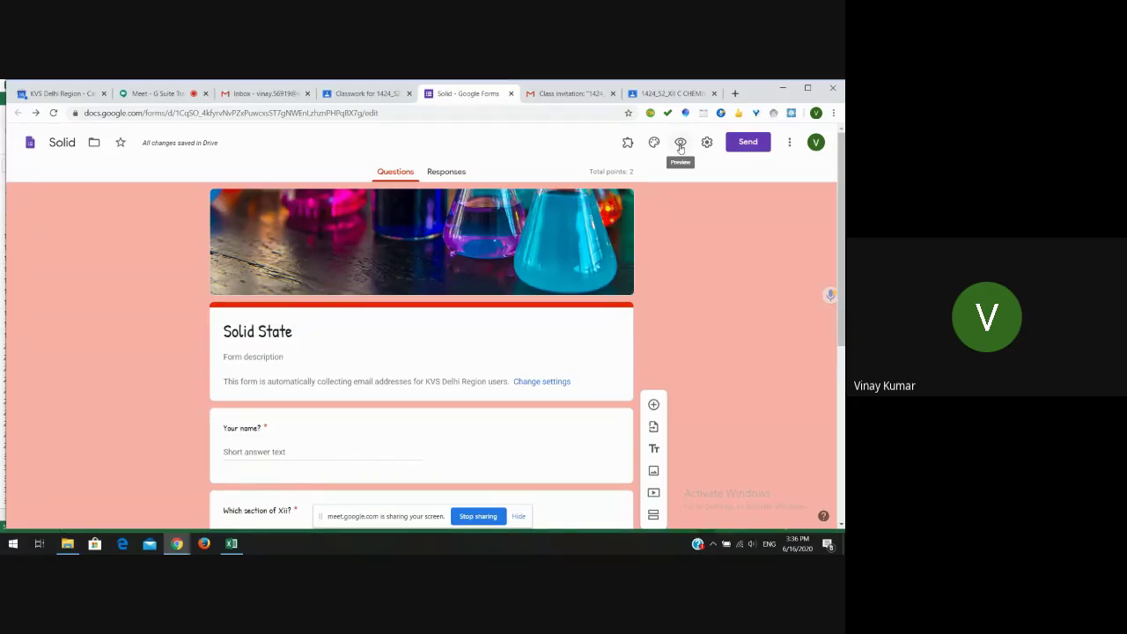
- Preview the Solid State form as a respondent, then close the preview and editor tabs
{"action": "left_click", "coordinate": [681, 143]}
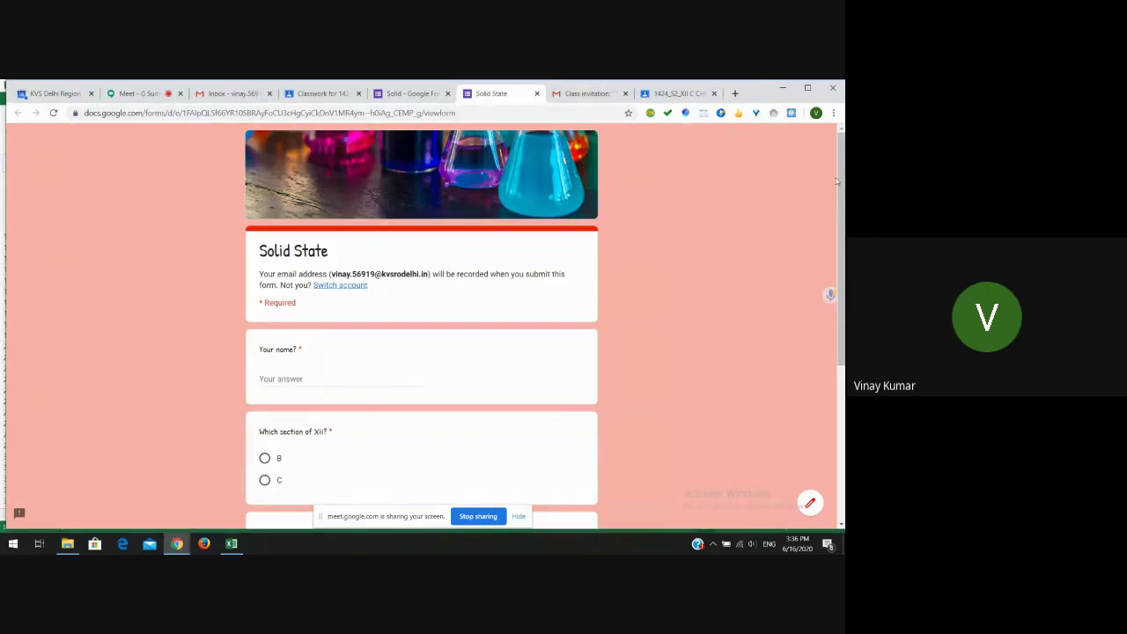
{"action": "left_click_drag", "start_coordinate": [840, 182], "coordinate": [840, 183]}
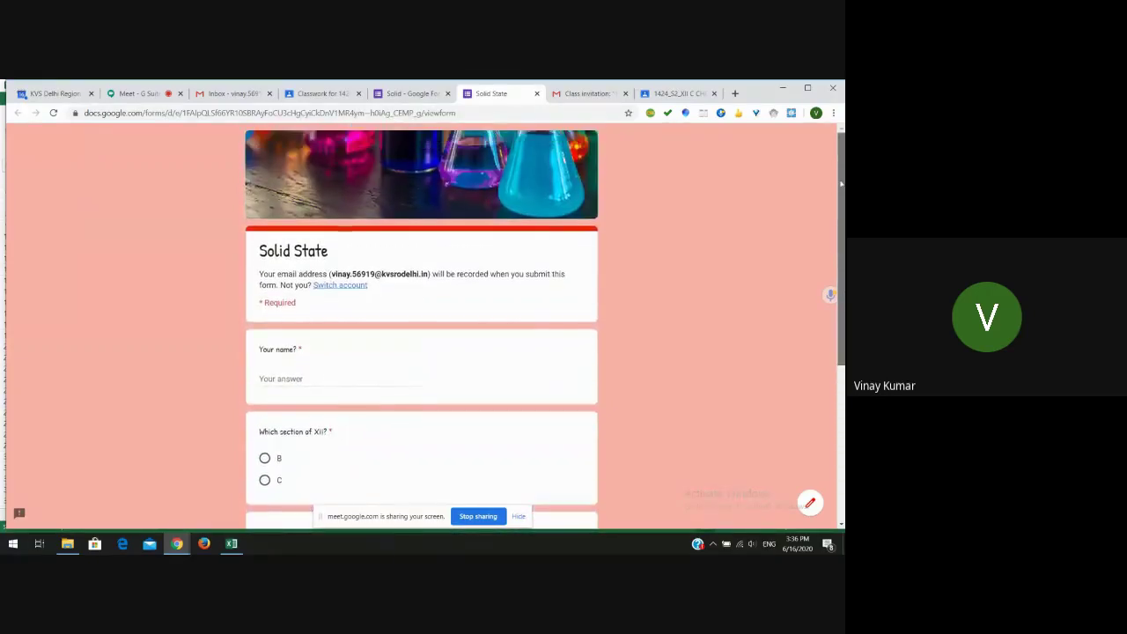
{"action": "left_click", "coordinate": [535, 94]}
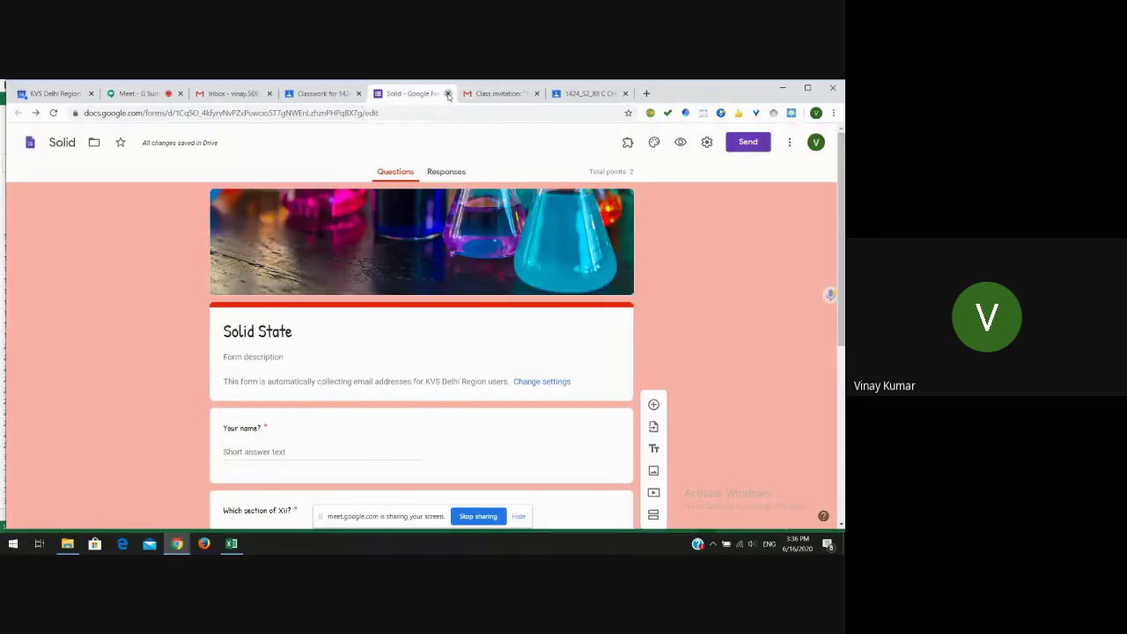
{"action": "left_click", "coordinate": [448, 95]}
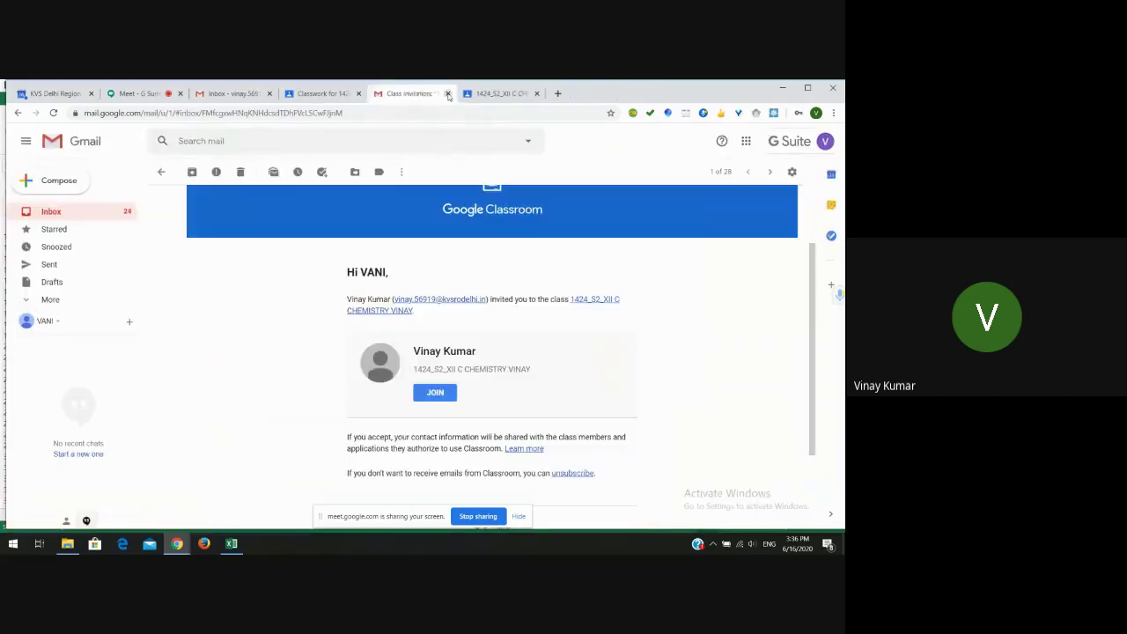
- Turn on grade importing for the Solid state assignment and cancel the Jun 18 schedule
{"action": "left_click", "coordinate": [412, 95]}
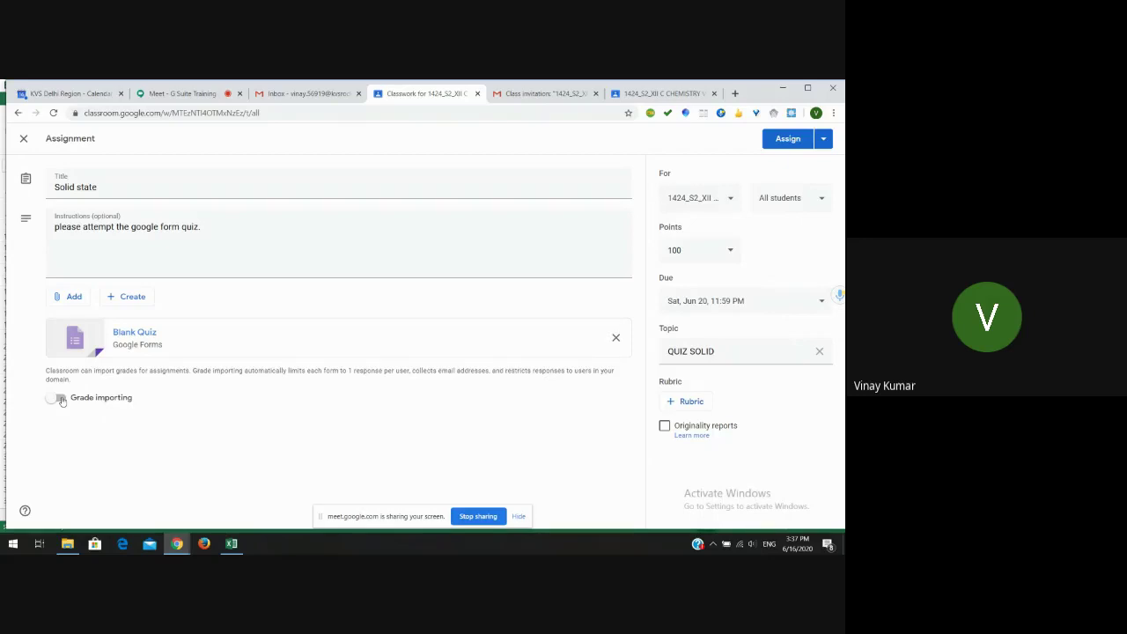
{"action": "left_click", "coordinate": [60, 398]}
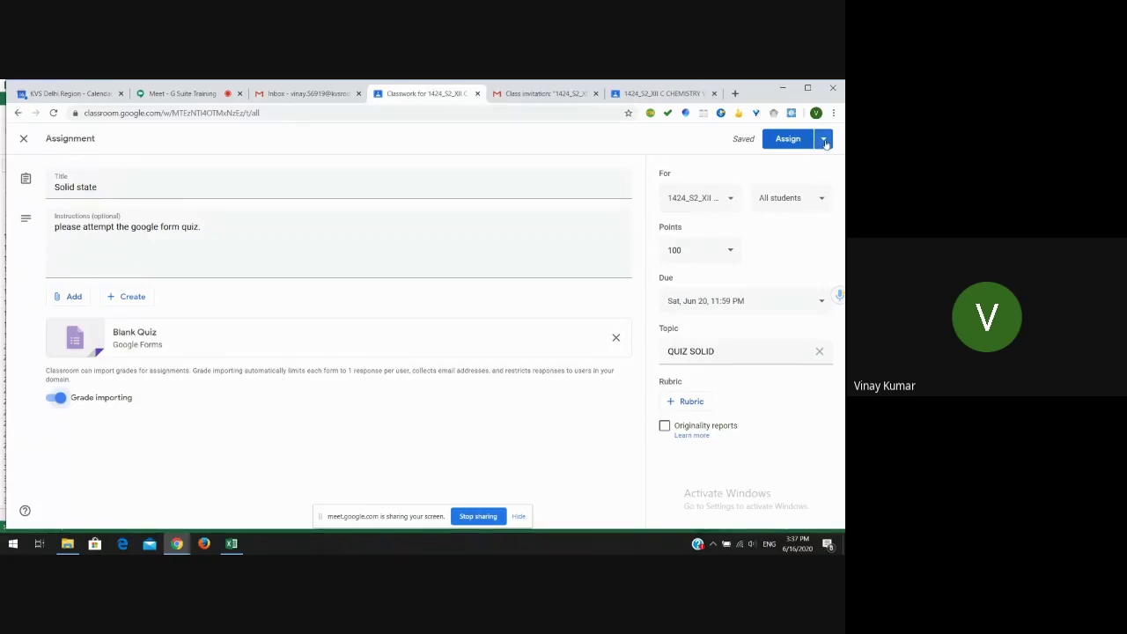
{"action": "left_click", "coordinate": [824, 141]}
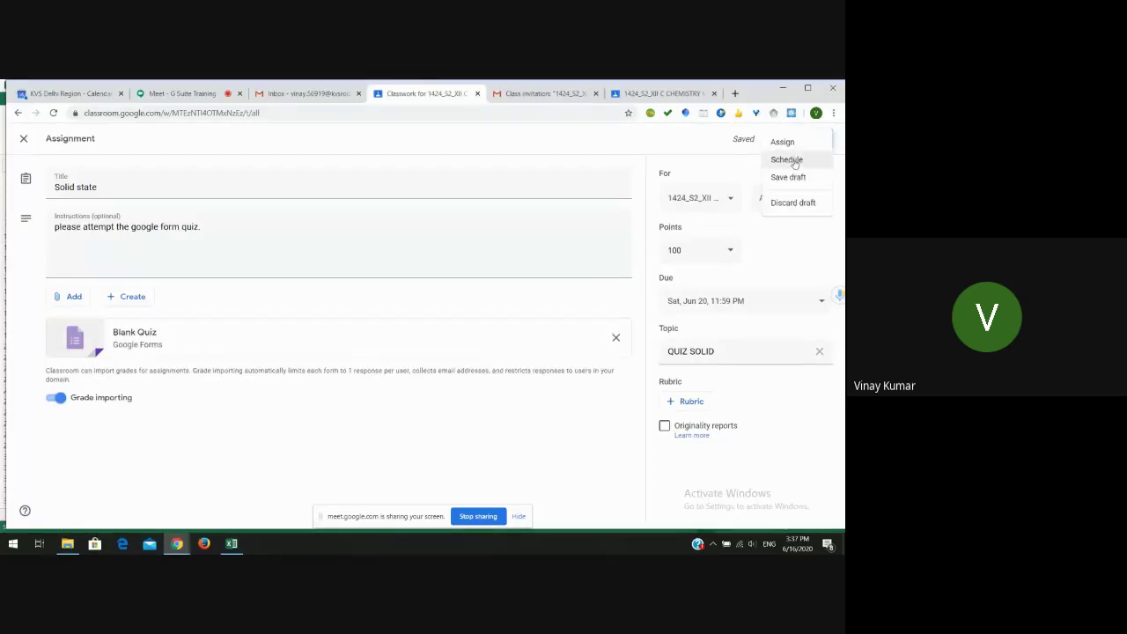
{"action": "left_click", "coordinate": [792, 159]}
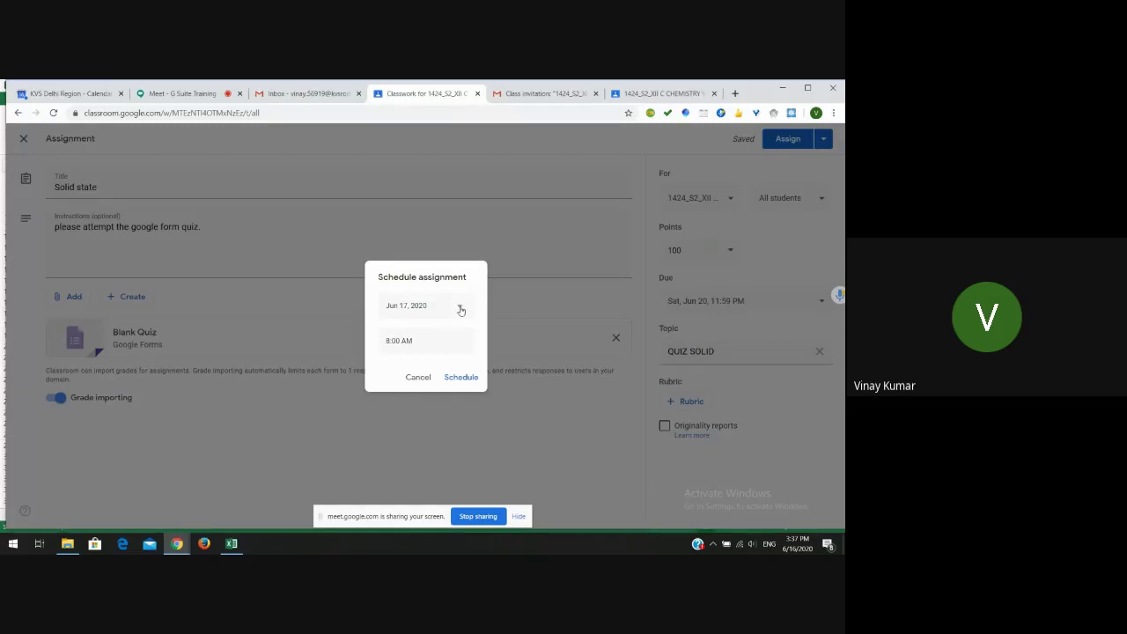
{"action": "left_click", "coordinate": [460, 308]}
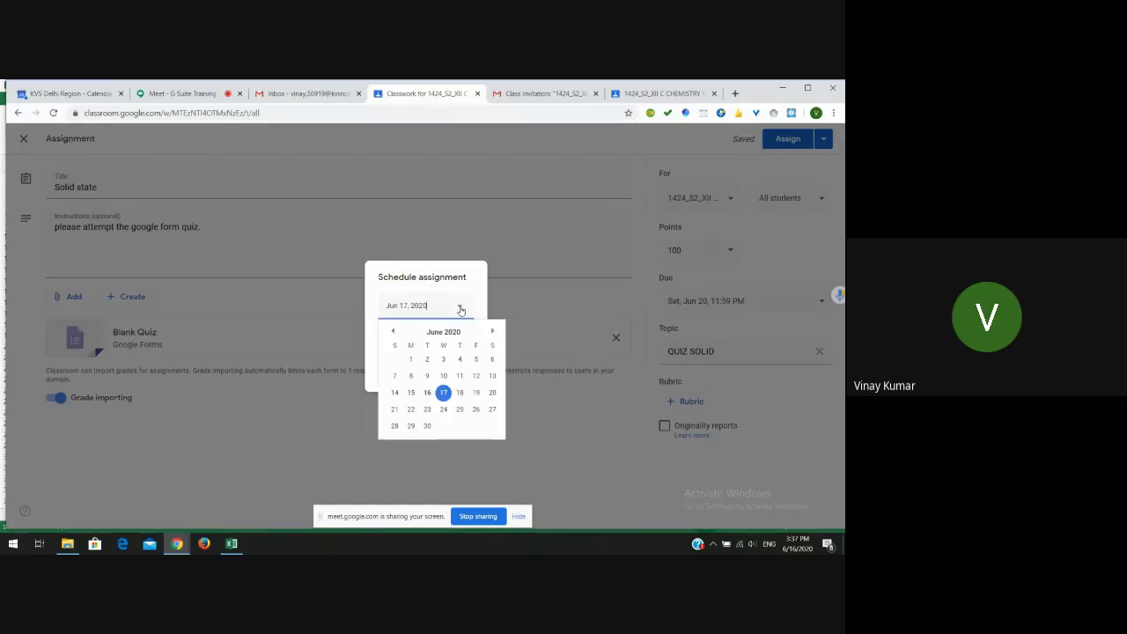
{"action": "left_click", "coordinate": [459, 392]}
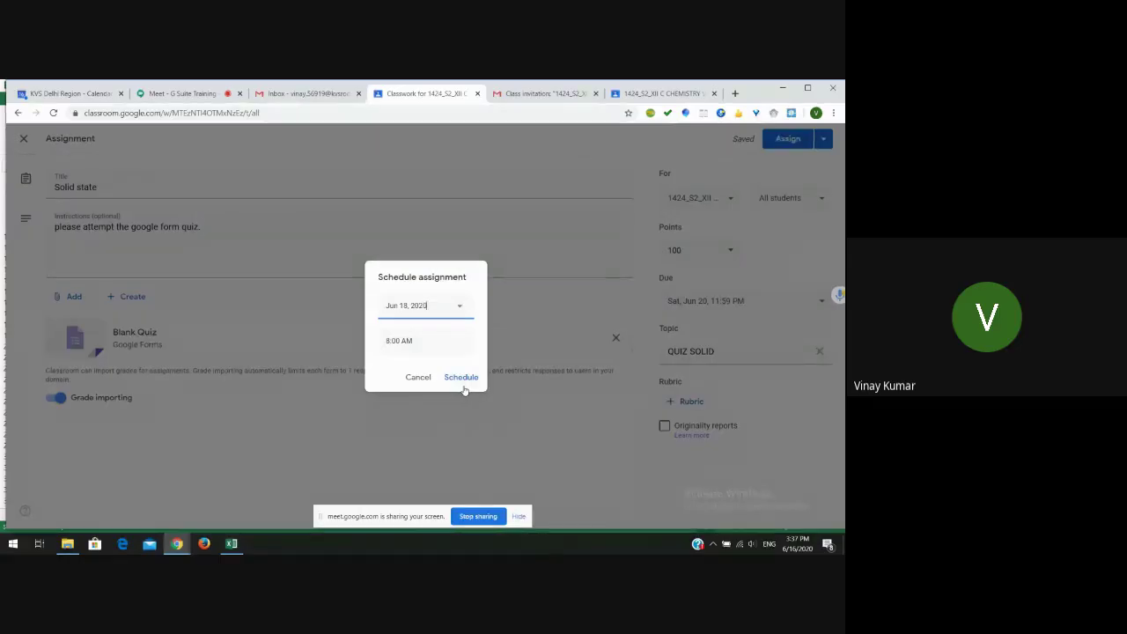
{"action": "left_click", "coordinate": [419, 377]}
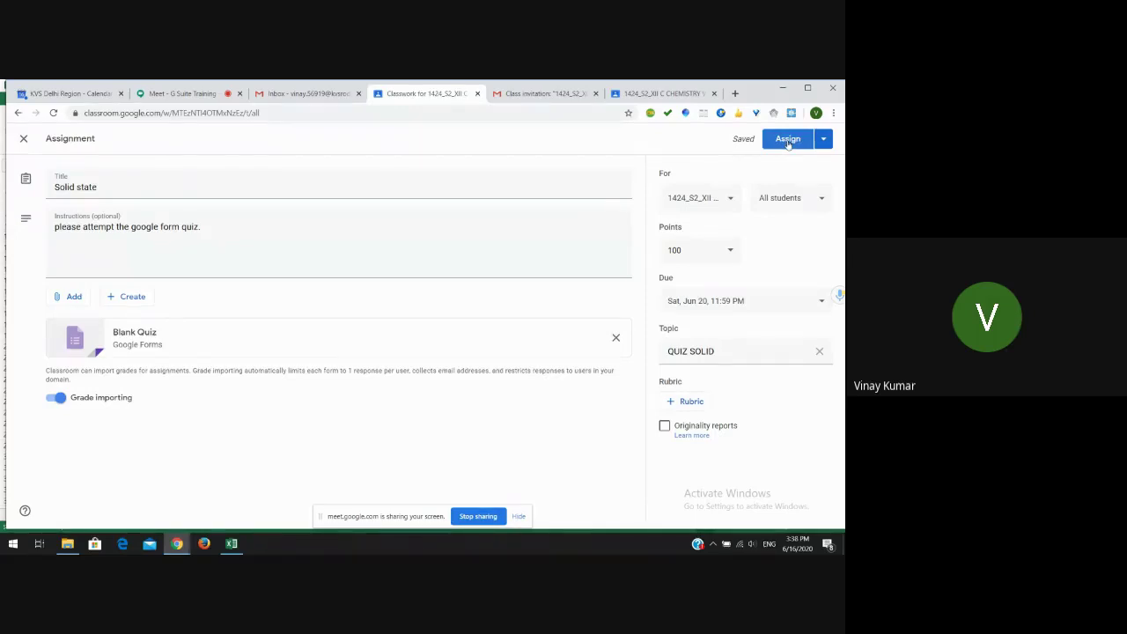
- Assign the Solid state quiz and go to the class Stream tab
{"action": "left_click", "coordinate": [789, 142]}
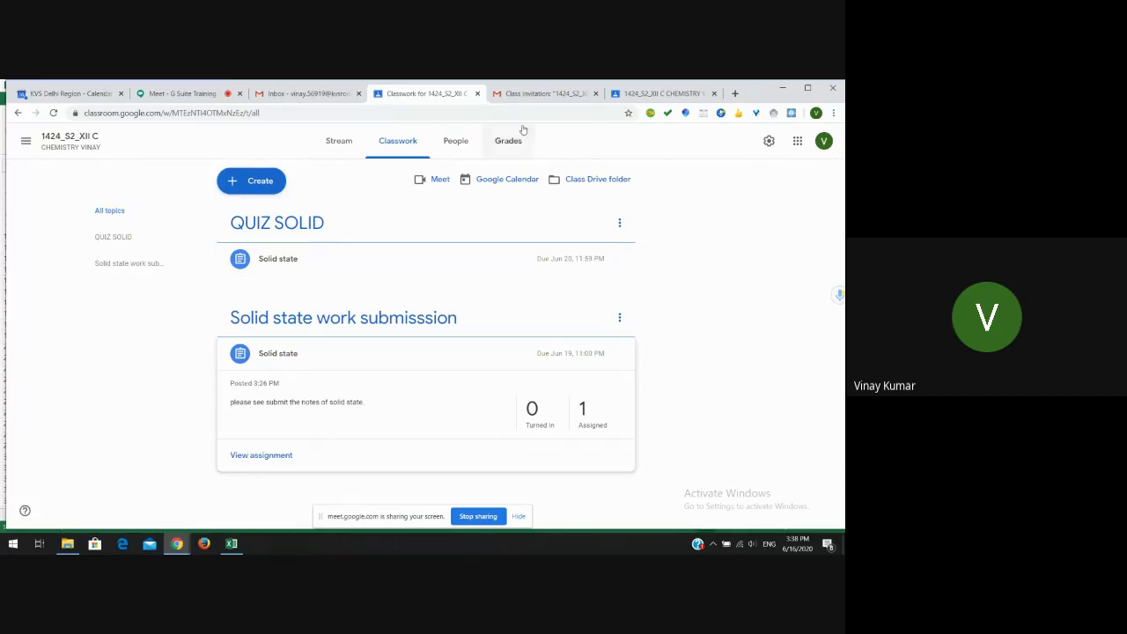
{"action": "left_click", "coordinate": [650, 93]}
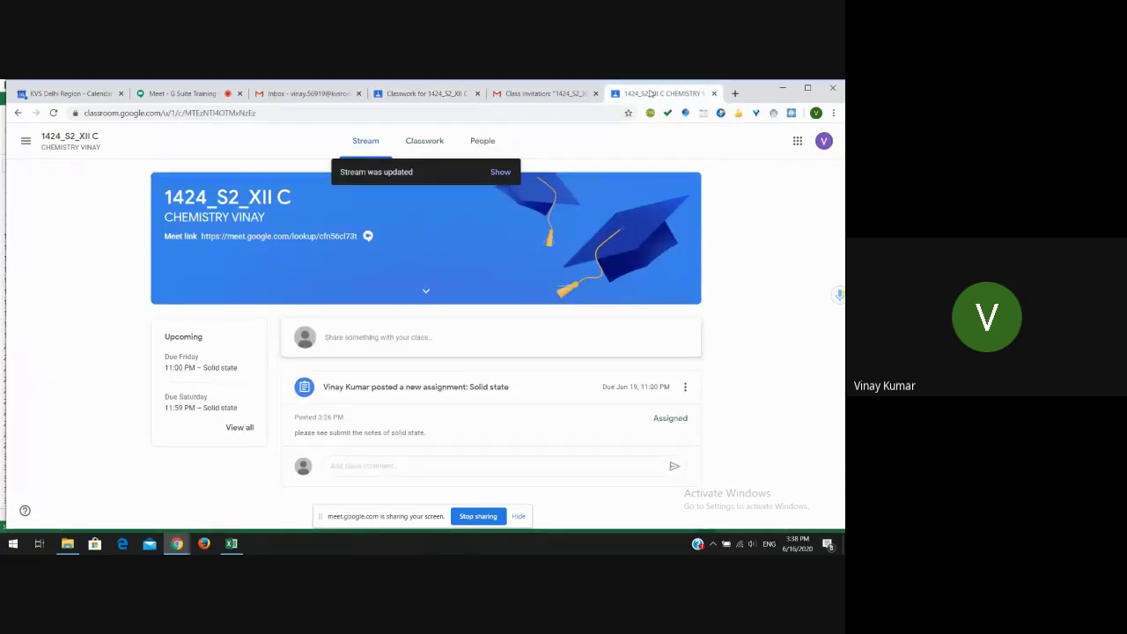
- Refresh the stream, open the Solid state assignment, then its Solid State form attachment
{"action": "left_click", "coordinate": [504, 173]}
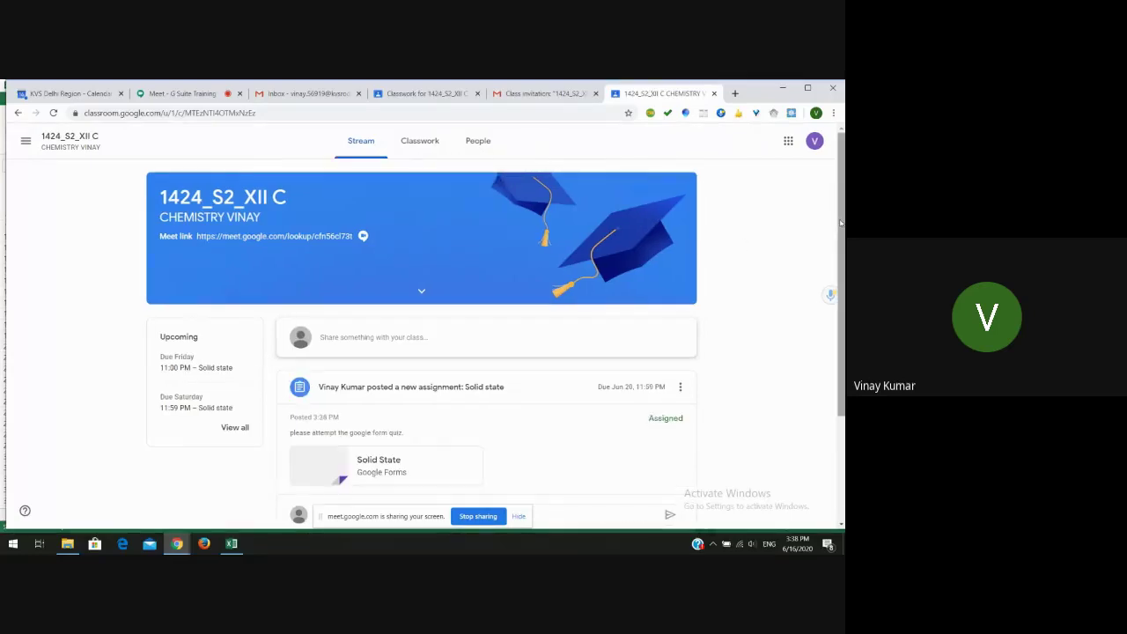
{"action": "left_click_drag", "start_coordinate": [841, 222], "coordinate": [840, 238]}
{"action": "scroll", "coordinate": [542, 181], "scroll_direction": "down", "scroll_amount": 1}
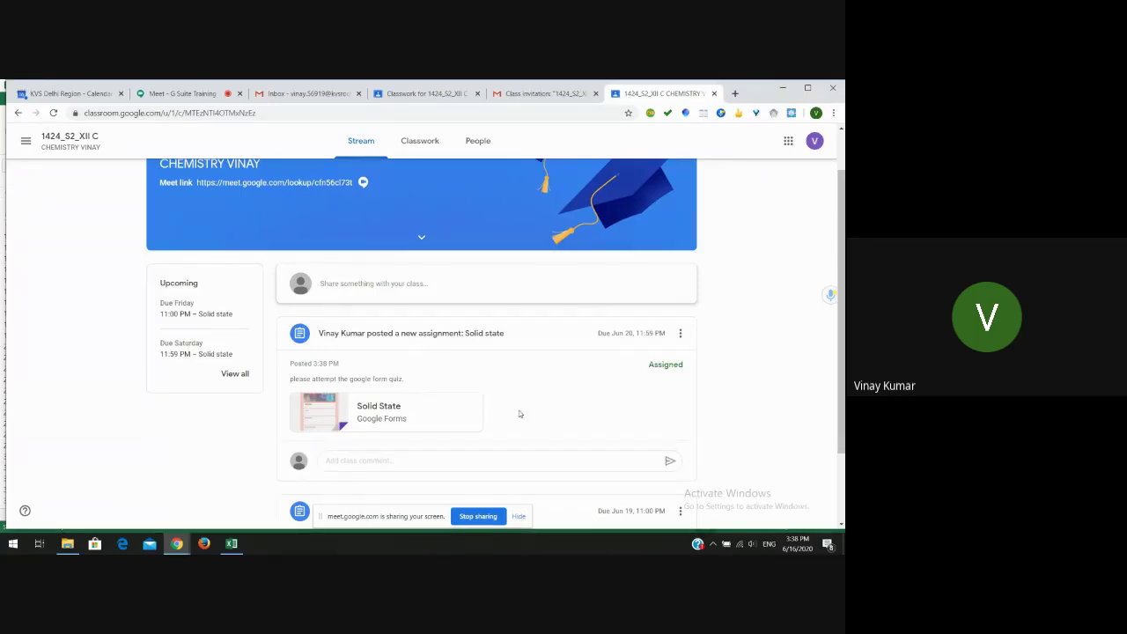
{"action": "left_click", "coordinate": [383, 336]}
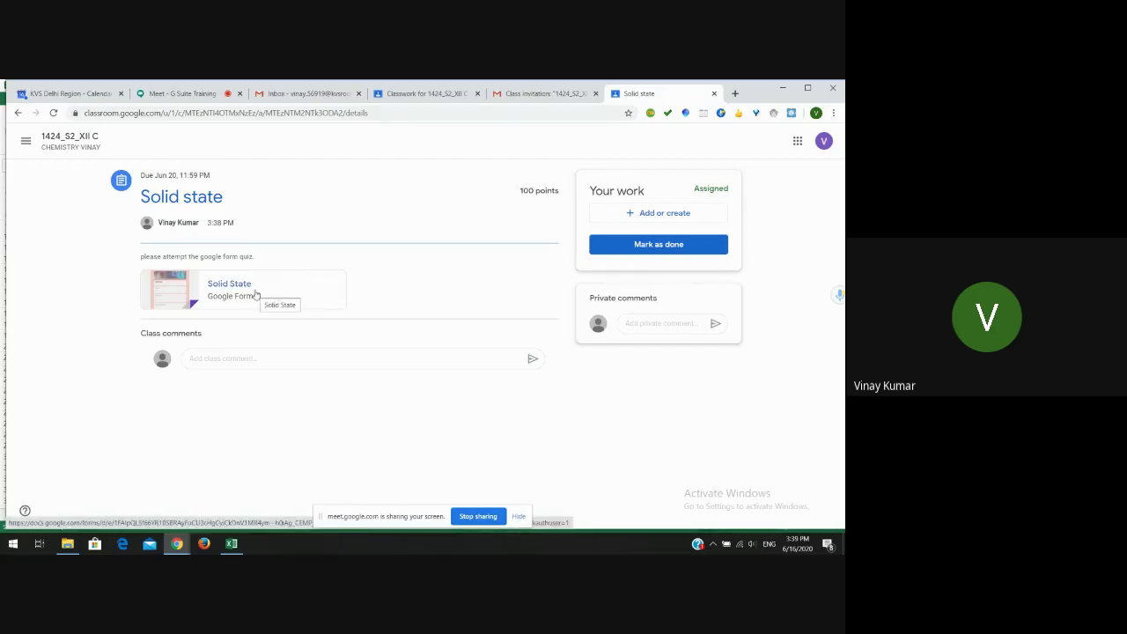
{"action": "left_click", "coordinate": [256, 294]}
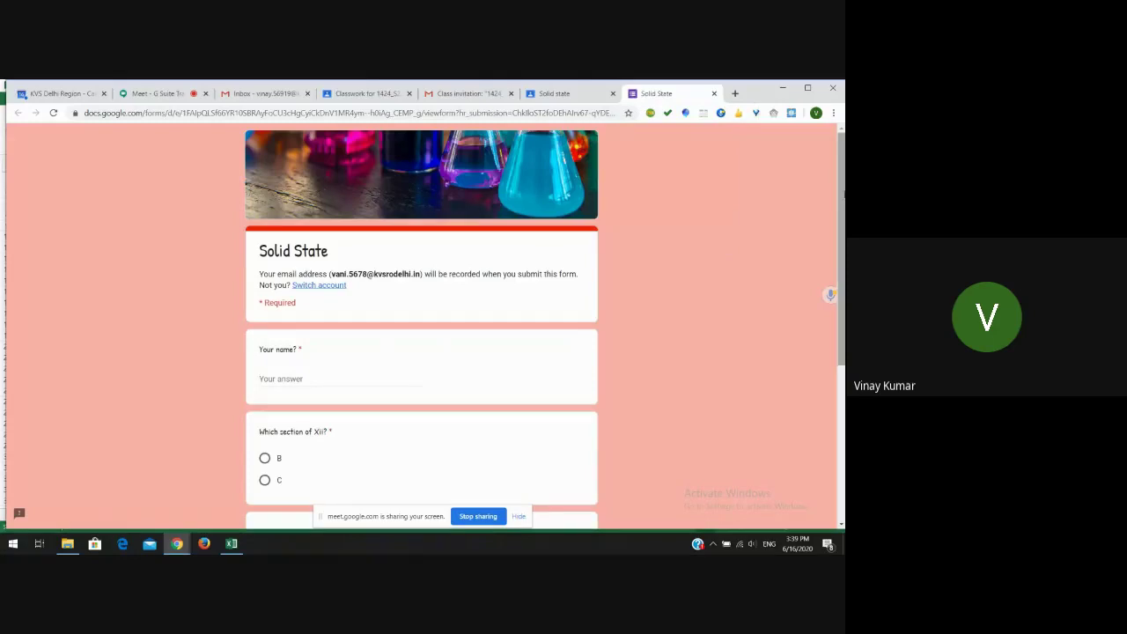
- Enter the student's name, choose section C and salt, leave response copy off, and submit
{"action": "scroll", "coordinate": [470, 274], "scroll_direction": "down", "scroll_amount": 3}
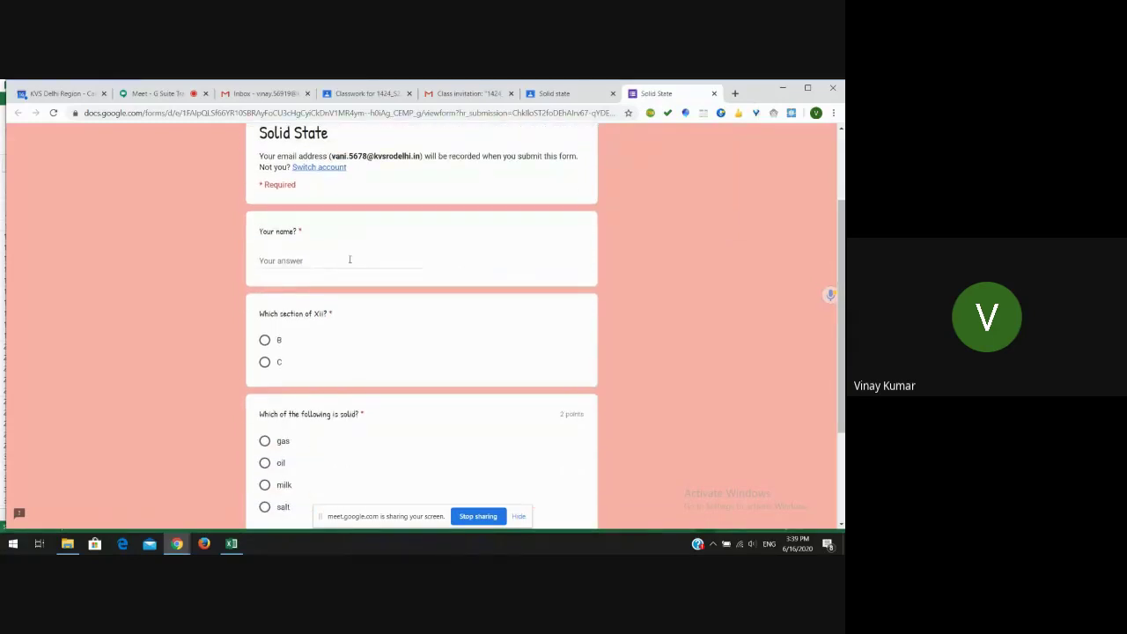
{"action": "left_click", "coordinate": [349, 260]}
{"action": "type", "text": "Vani"}
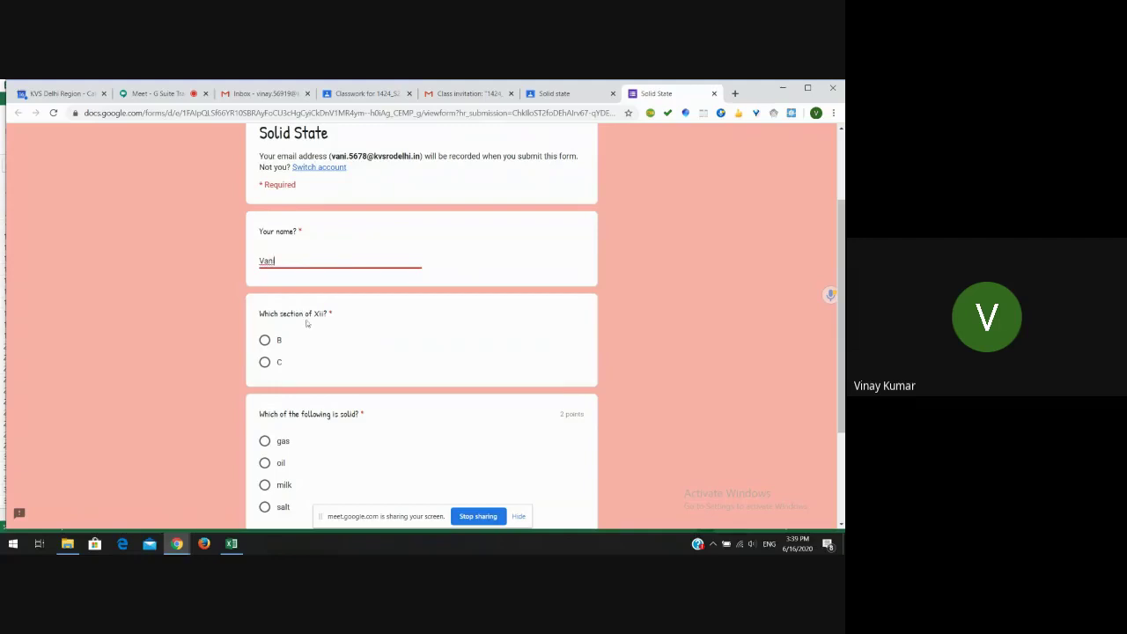
{"action": "left_click", "coordinate": [265, 362]}
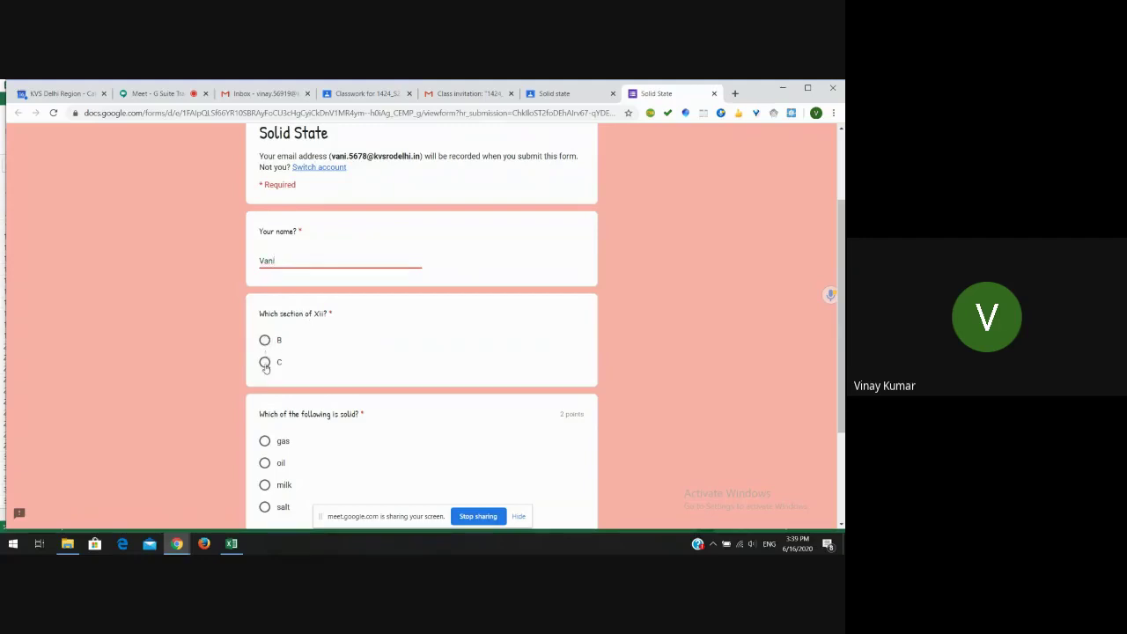
{"action": "left_click", "coordinate": [265, 507]}
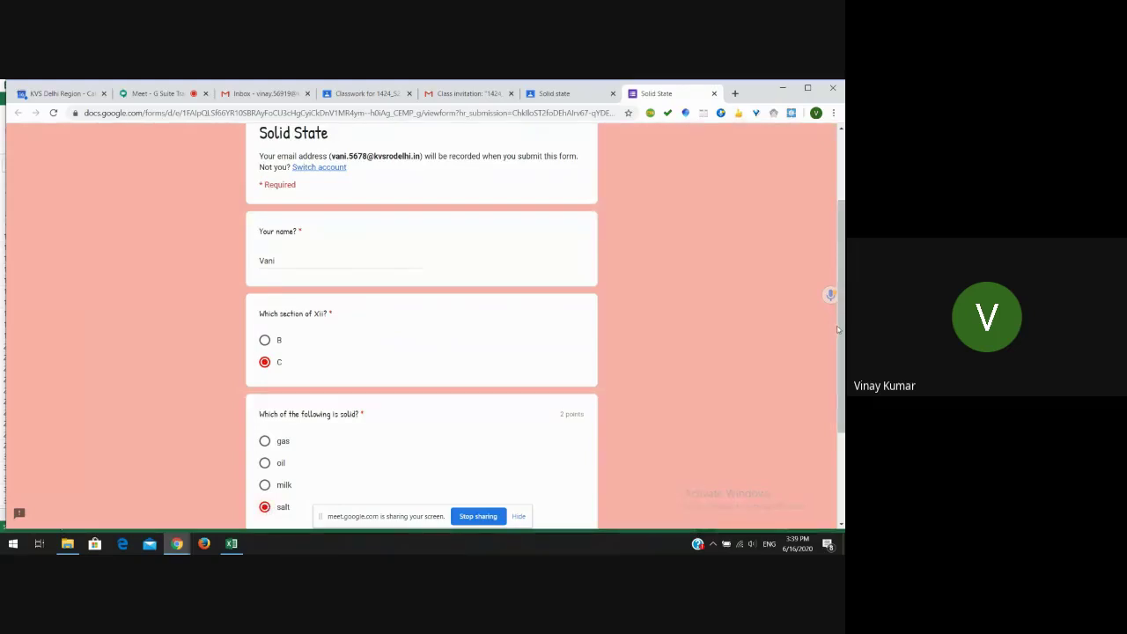
{"action": "left_click_drag", "start_coordinate": [839, 329], "coordinate": [842, 415]}
{"action": "scroll", "coordinate": [842, 419], "scroll_direction": "down", "scroll_amount": 3}
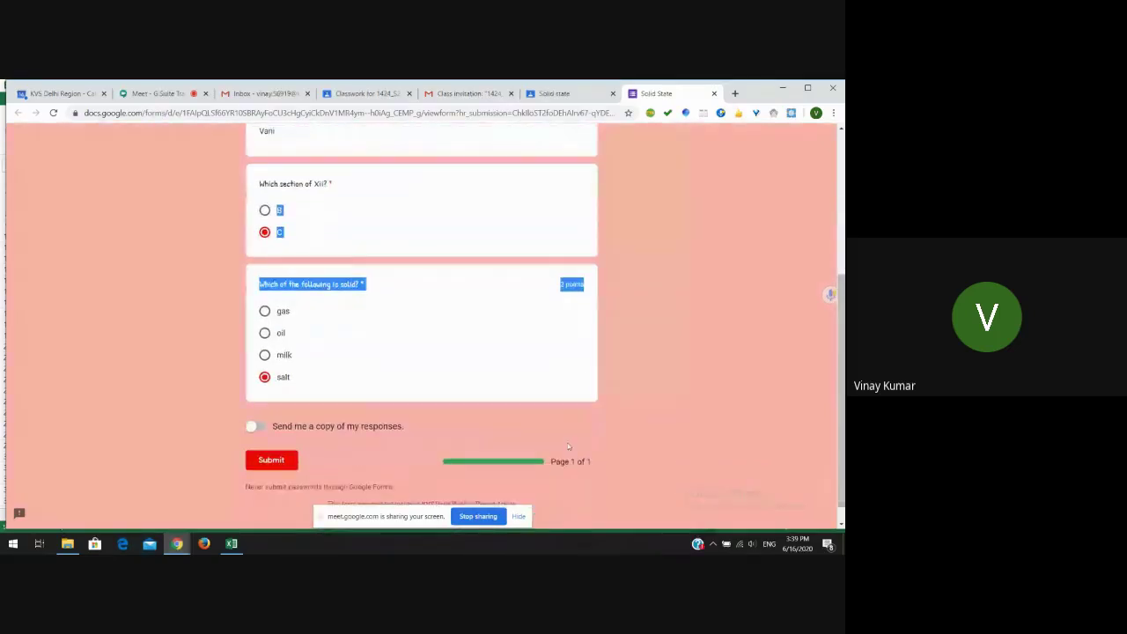
{"action": "left_click", "coordinate": [338, 407]}
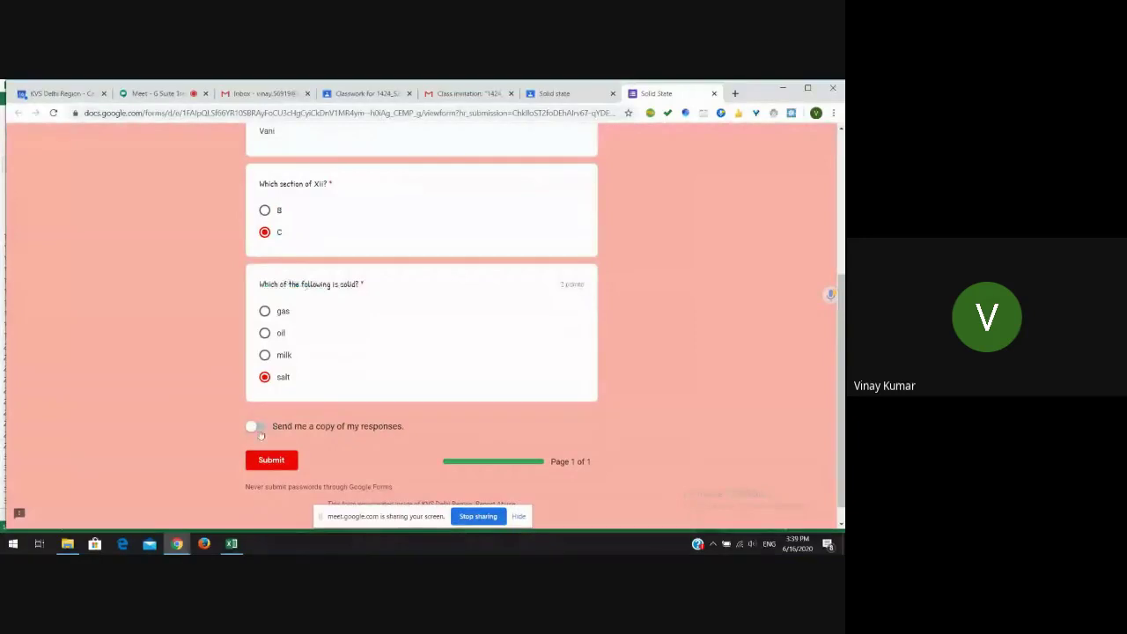
{"action": "left_click", "coordinate": [260, 427]}
{"action": "left_click", "coordinate": [256, 428]}
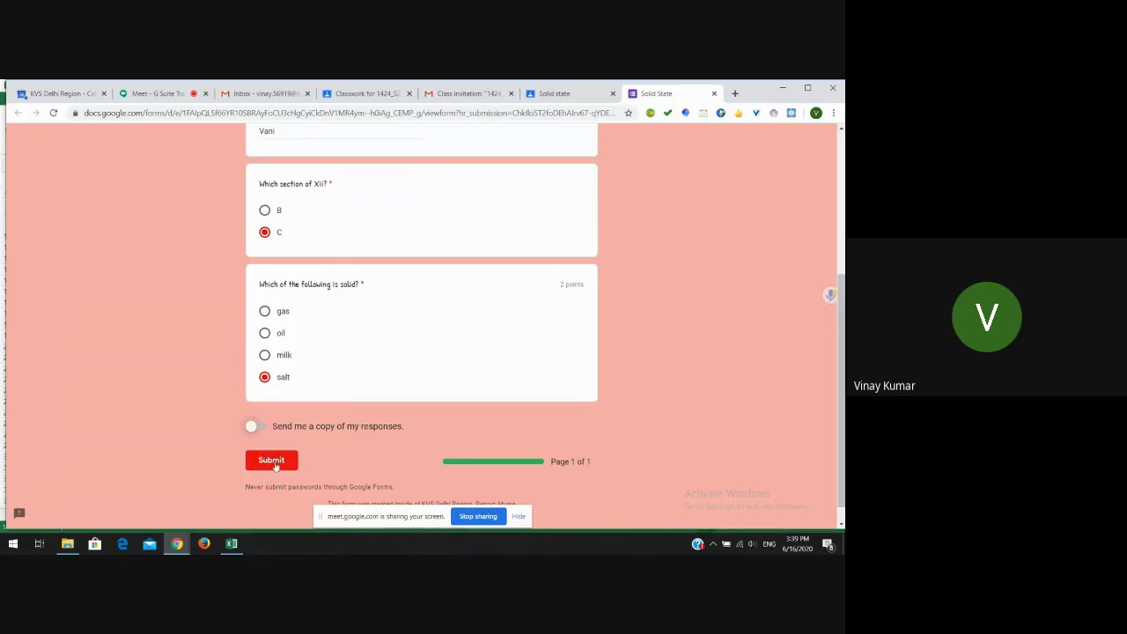
{"action": "left_click", "coordinate": [272, 461]}
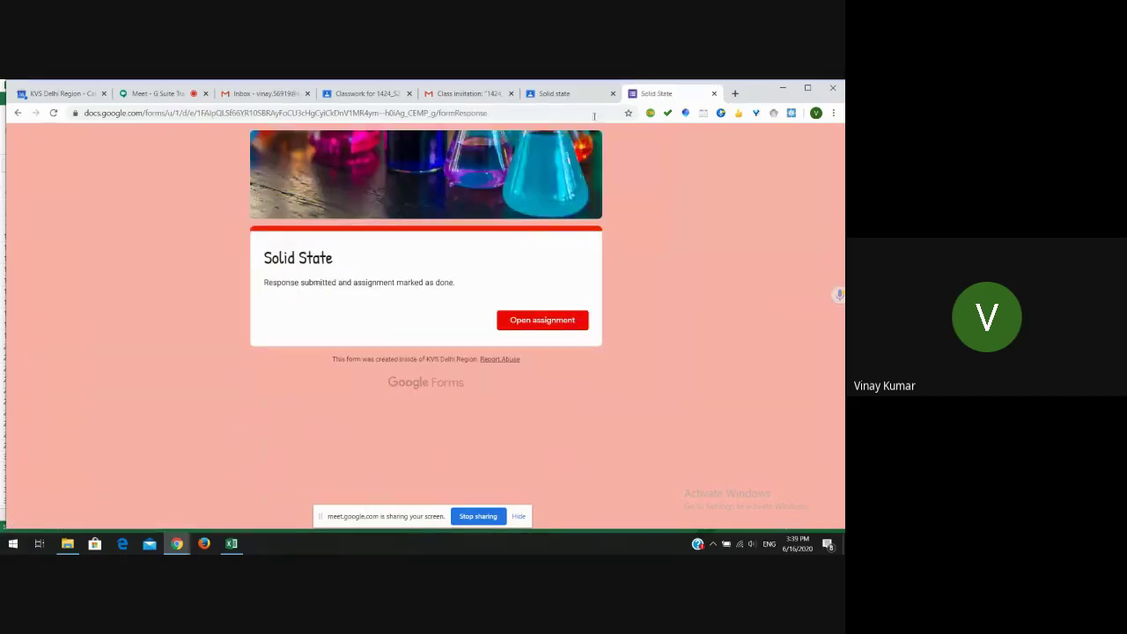
- Close the submitted form, turn in 'Solid state' without attachments, and return to Classwork
{"action": "left_click", "coordinate": [714, 93]}
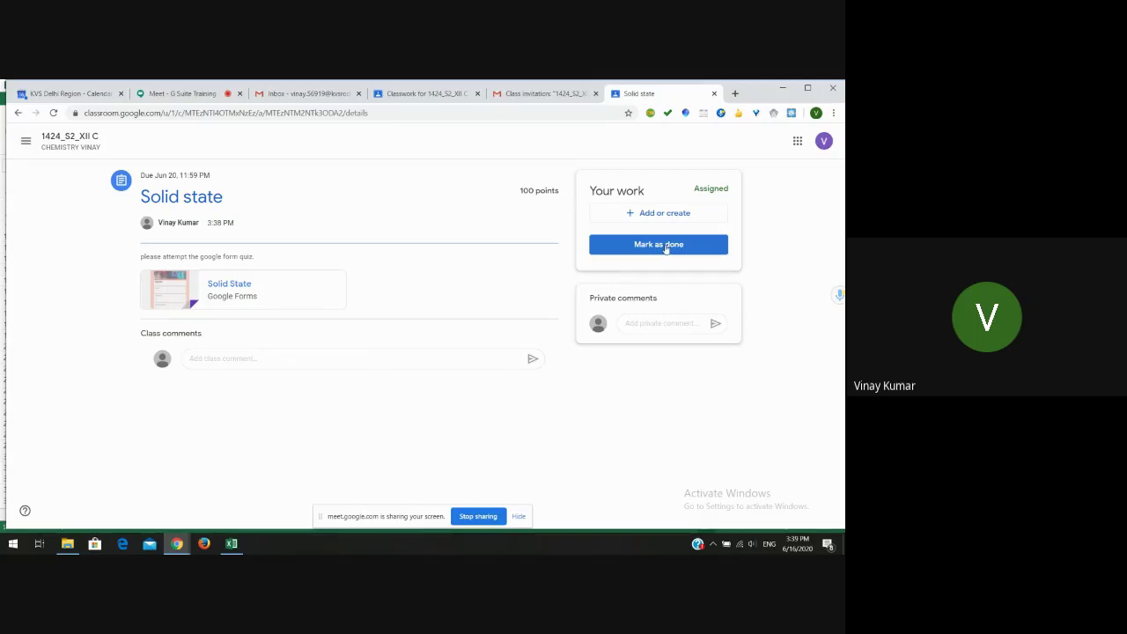
{"action": "left_click", "coordinate": [662, 246]}
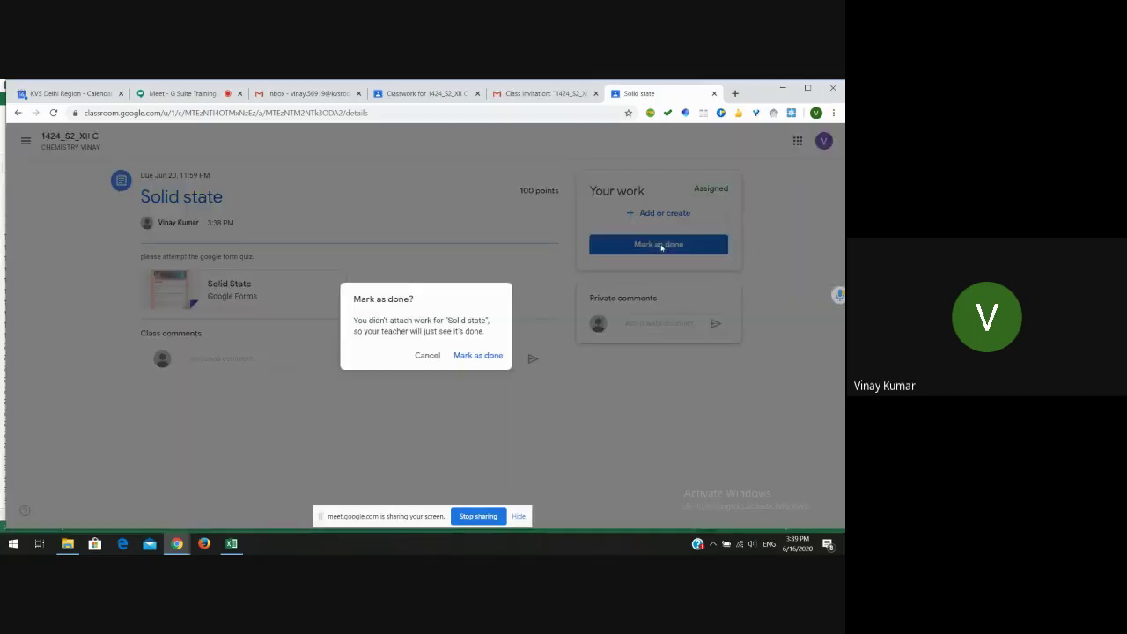
{"action": "left_click", "coordinate": [486, 356]}
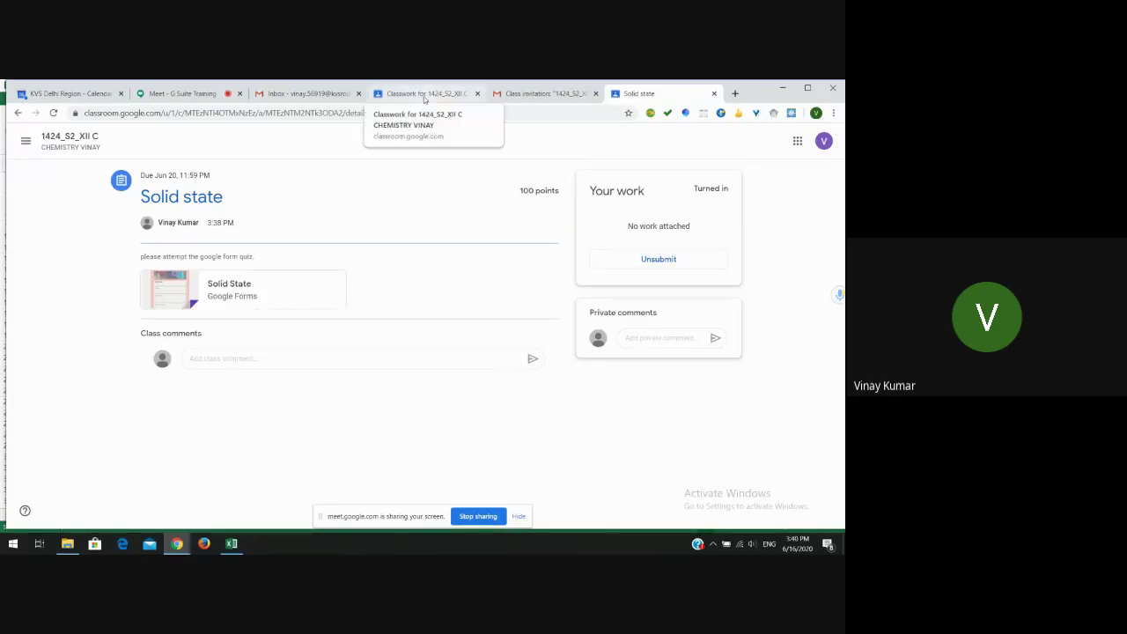
{"action": "left_click", "coordinate": [425, 96]}
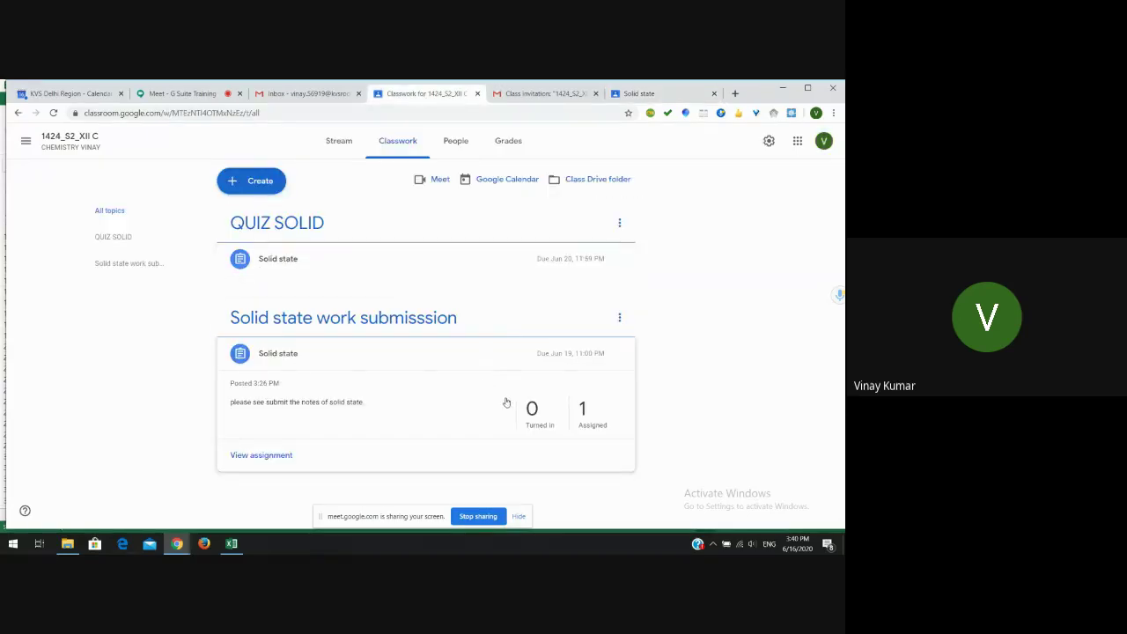
- Expand the QUIZ SOLID 'Solid state' assignment and view its 1 turned-in submission
{"action": "left_click", "coordinate": [321, 258]}
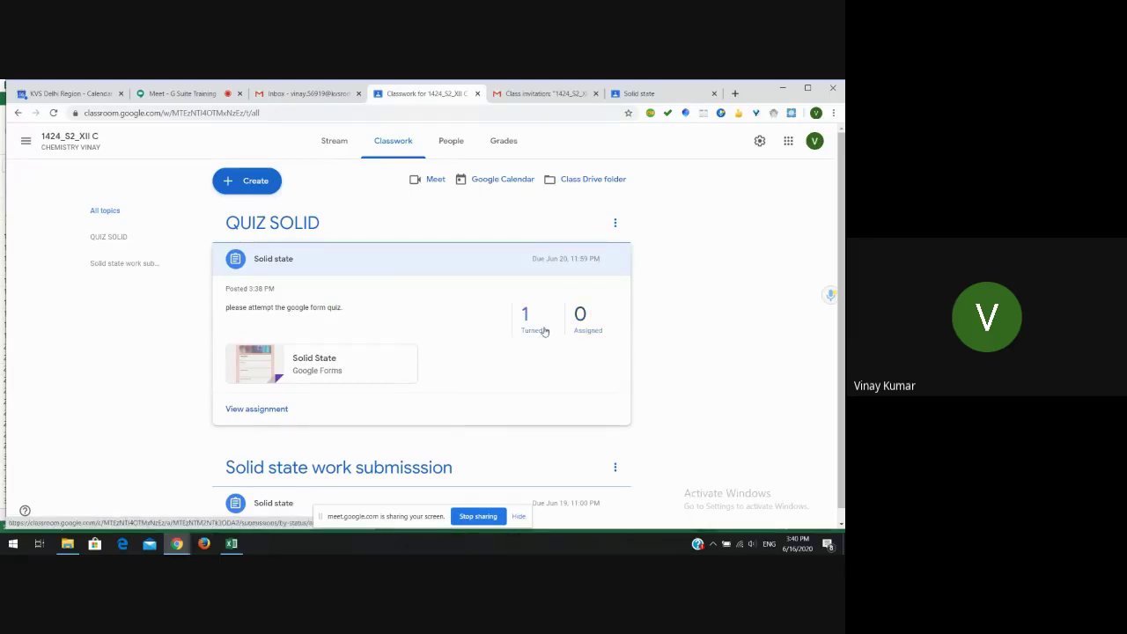
{"action": "left_click", "coordinate": [528, 317]}
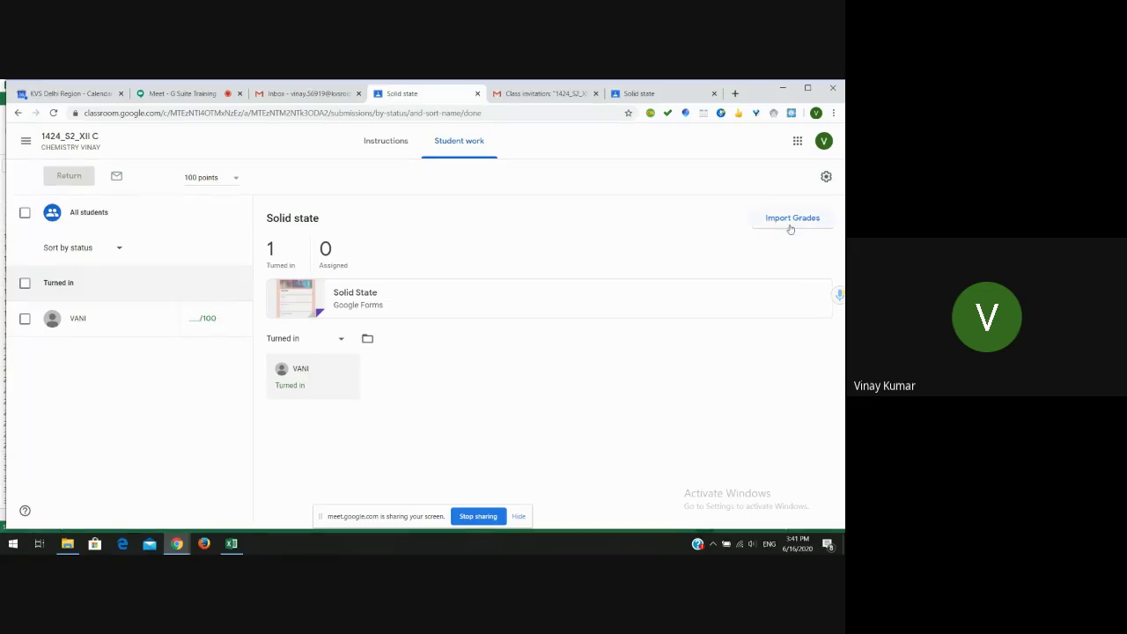
- Import the Solid State form grades as a 2/2 draft, then open the 1424_S2_XII C class
{"action": "left_click", "coordinate": [792, 220]}
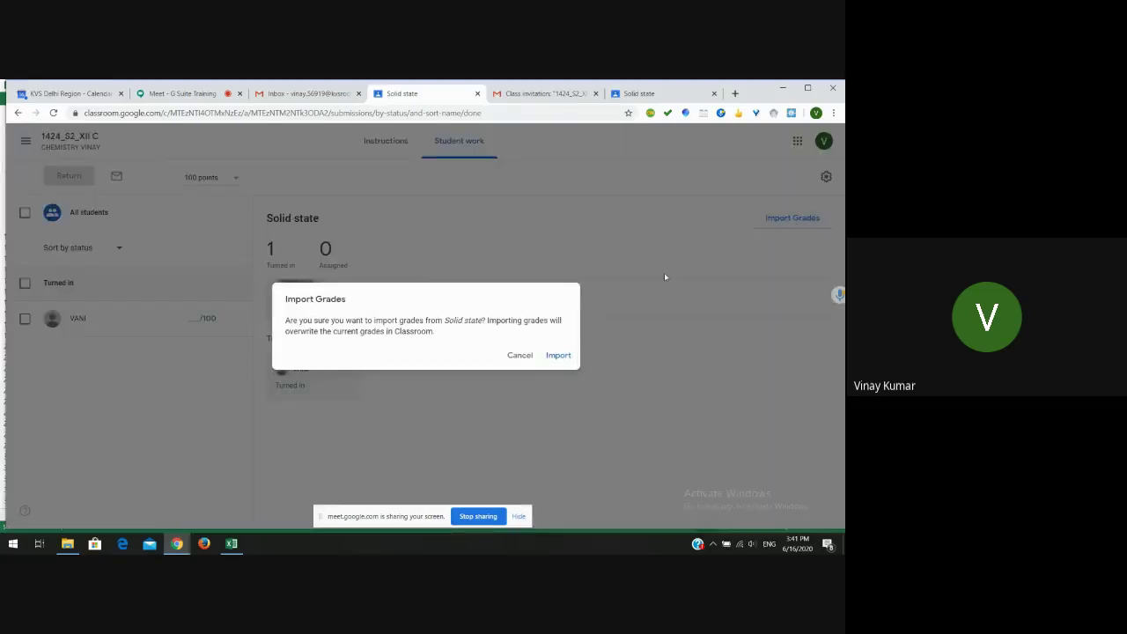
{"action": "left_click", "coordinate": [558, 356]}
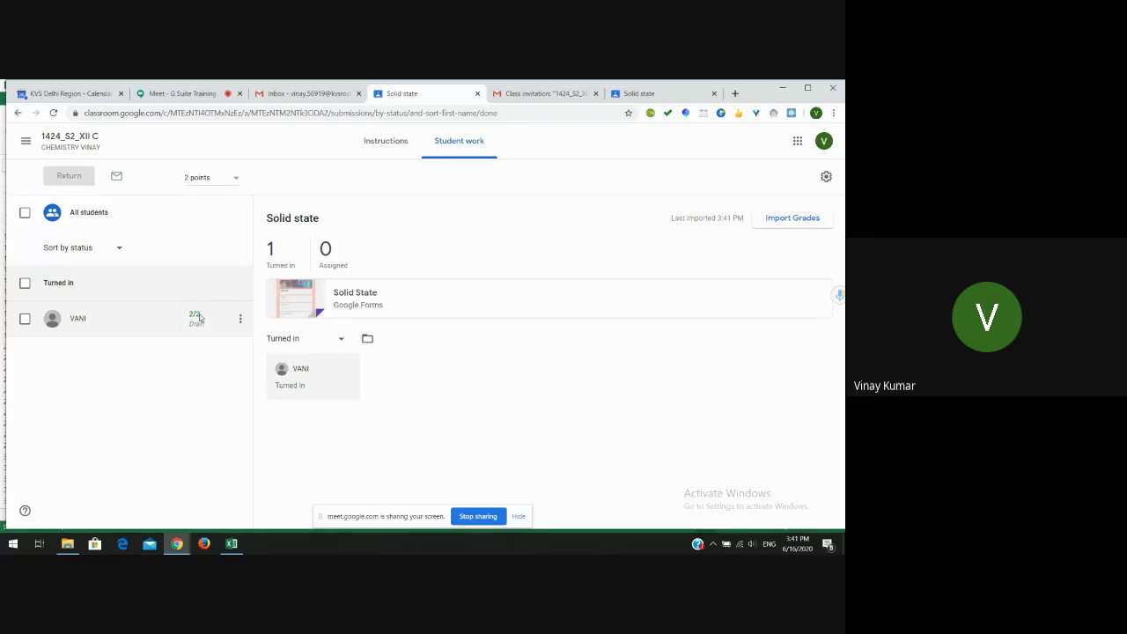
{"action": "left_click", "coordinate": [22, 141]}
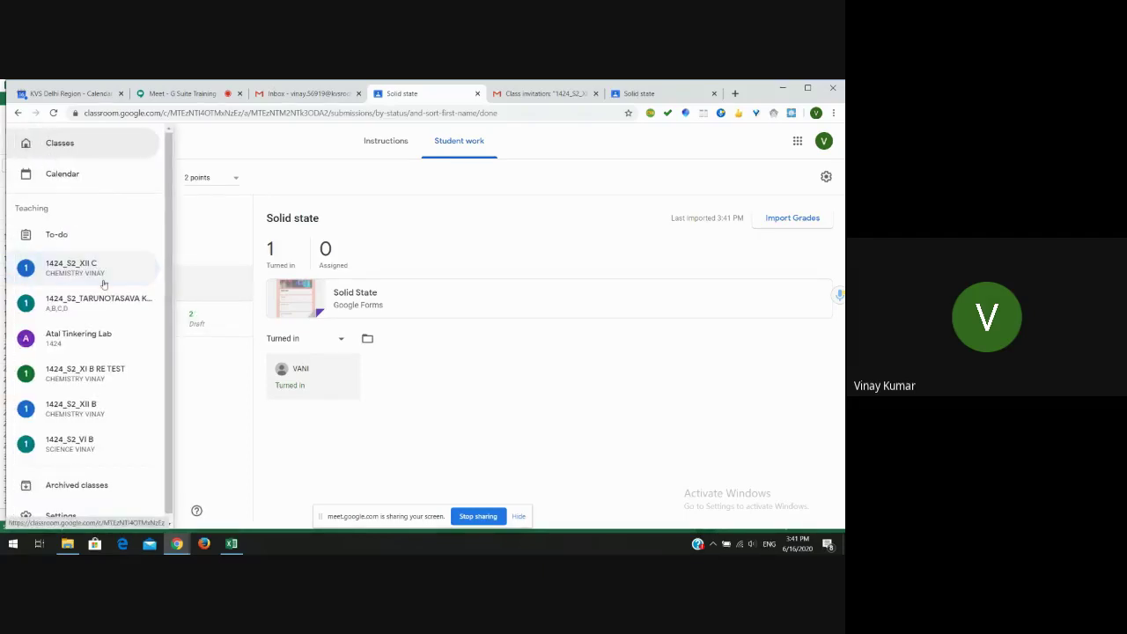
{"action": "left_click", "coordinate": [109, 273]}
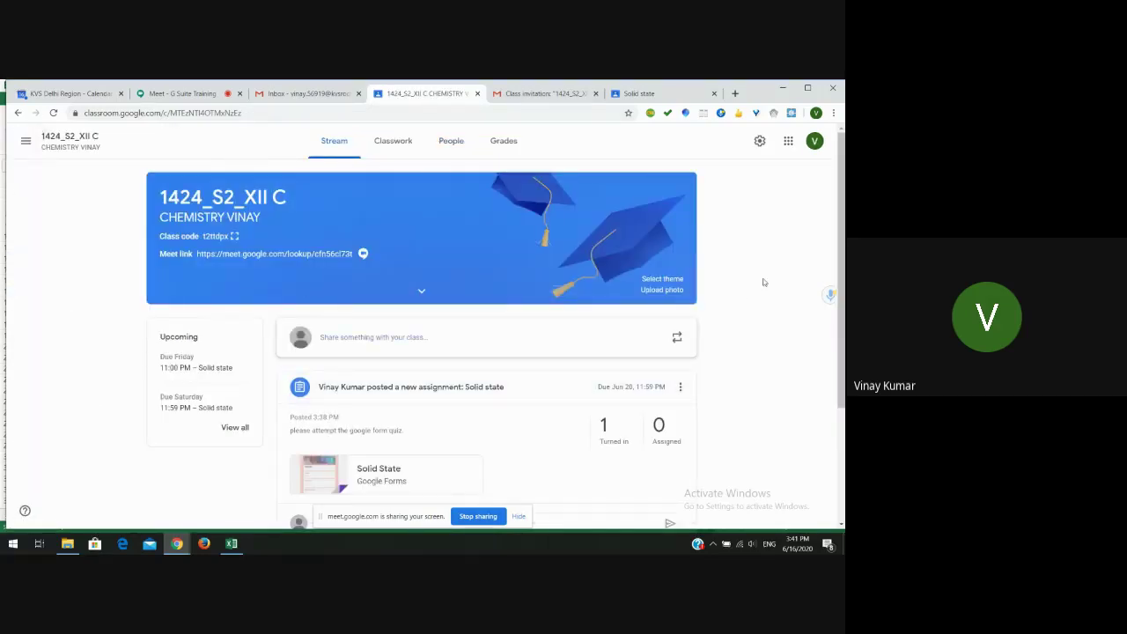
- Create a material titled 'electrochemistry' described 'please see the materials and prepare for the upcoming class'
{"action": "left_click", "coordinate": [391, 145]}
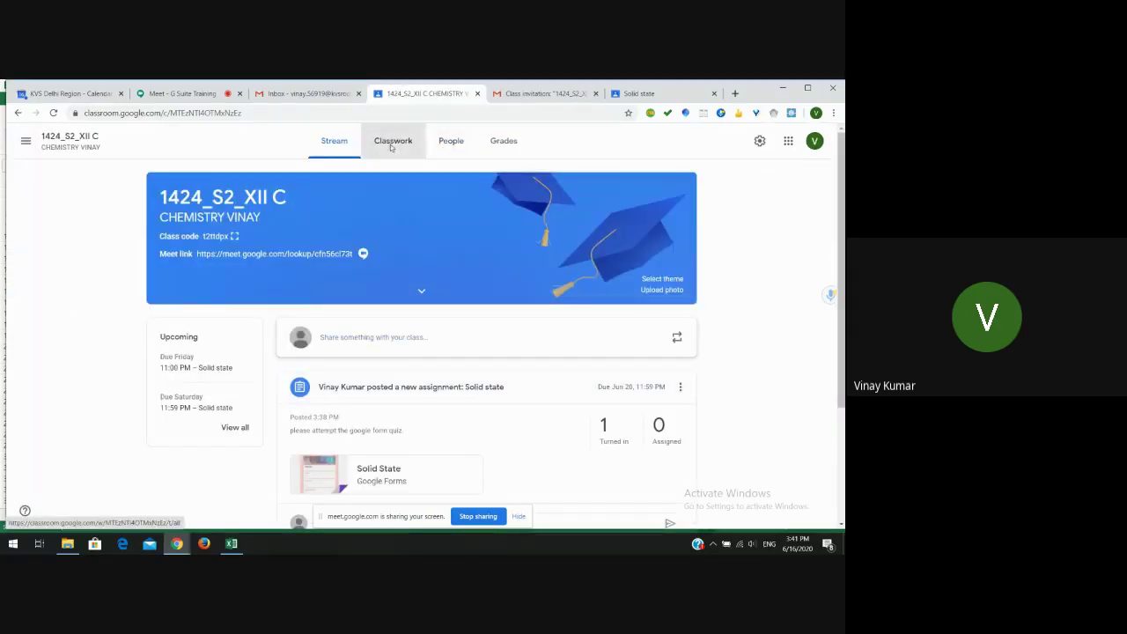
{"action": "left_click", "coordinate": [261, 183]}
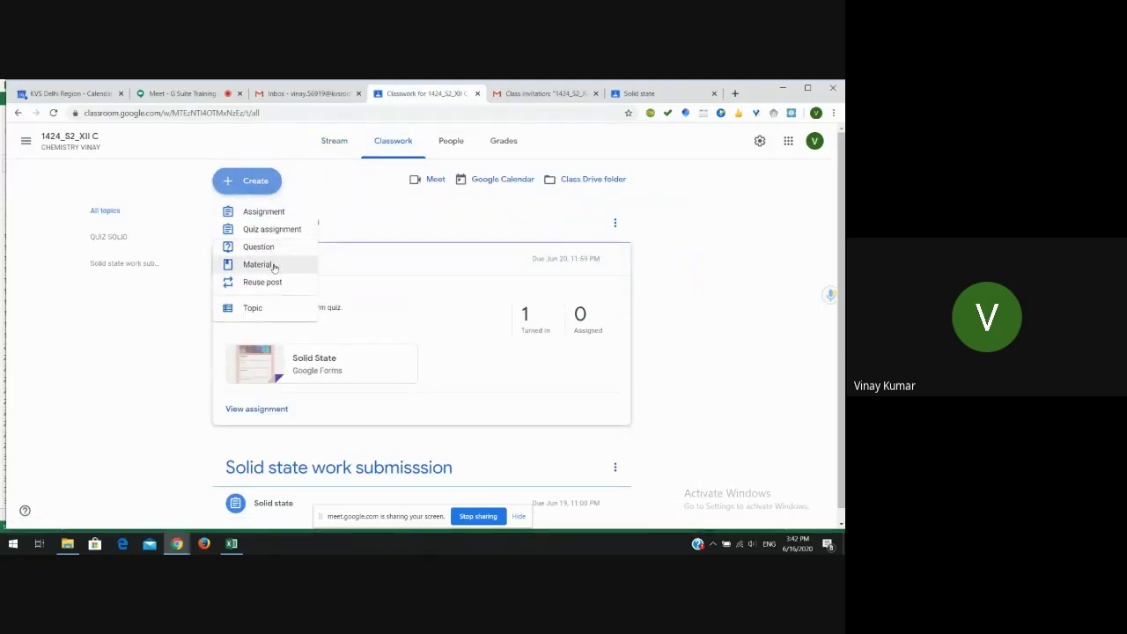
{"action": "left_click", "coordinate": [275, 264]}
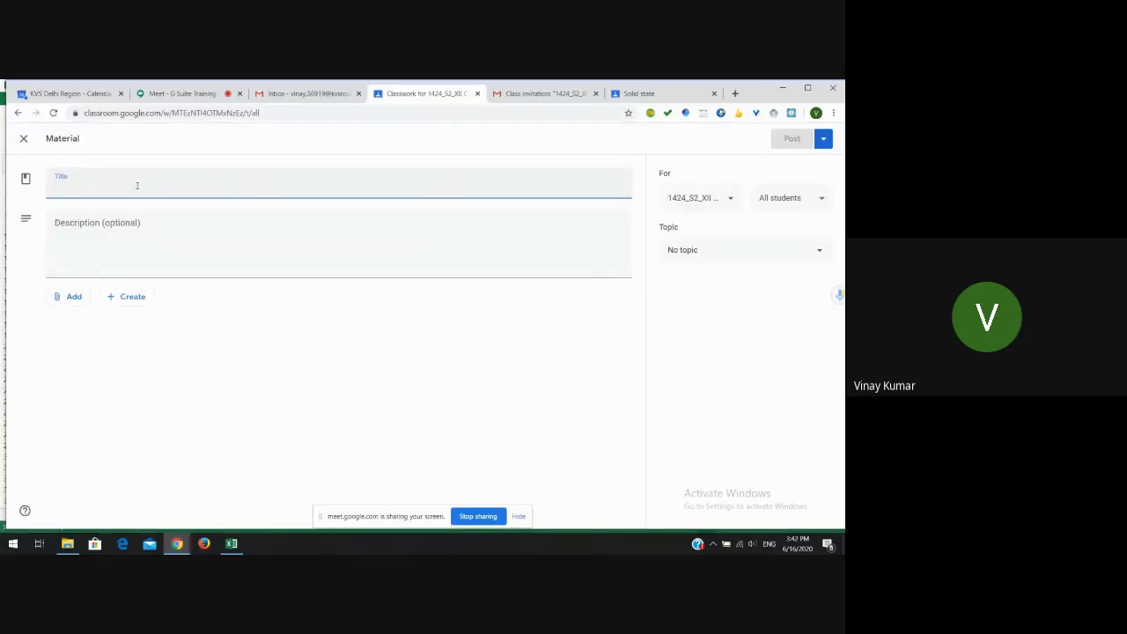
{"action": "type", "text": "electrochemistry"}
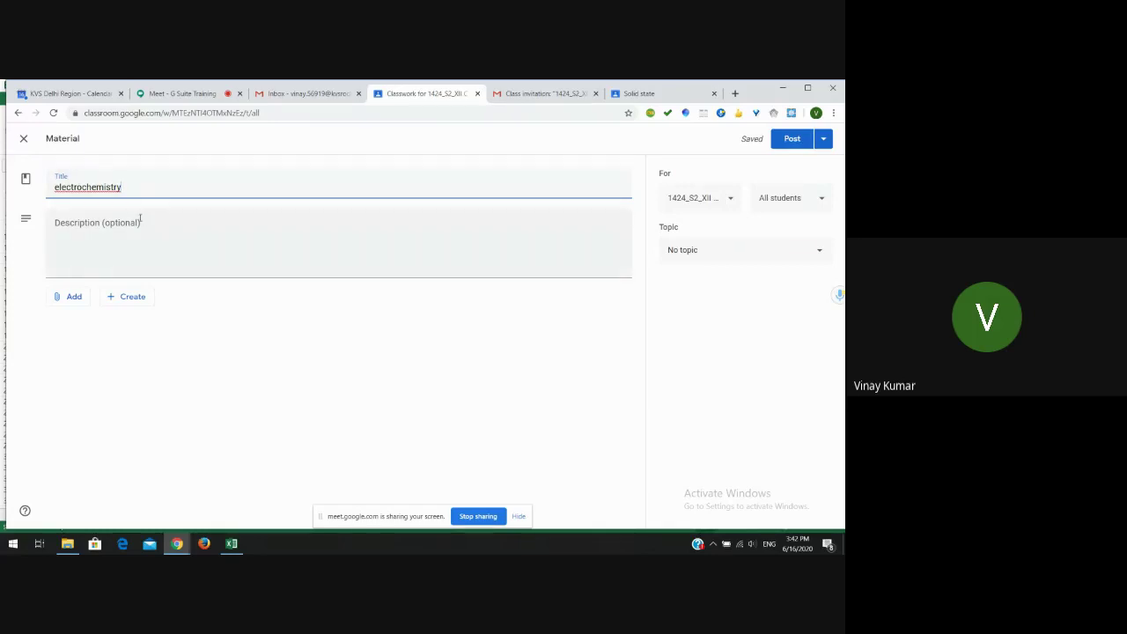
{"action": "left_click", "coordinate": [140, 220]}
{"action": "type", "text": "please"}
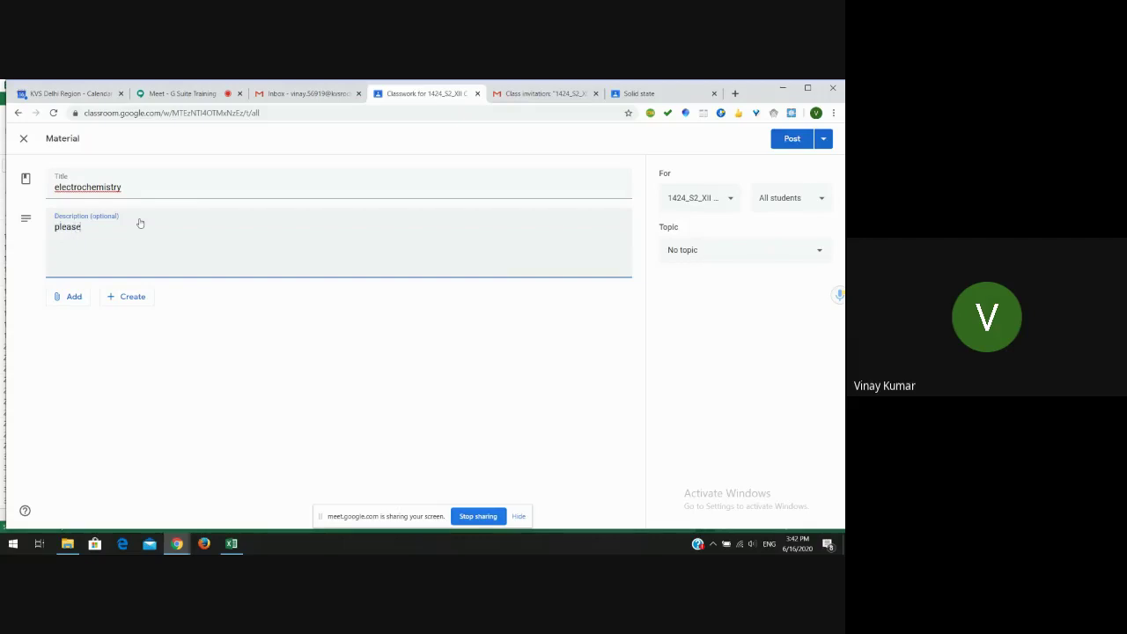
{"action": "type", "text": " see the materials and prepare for the"}
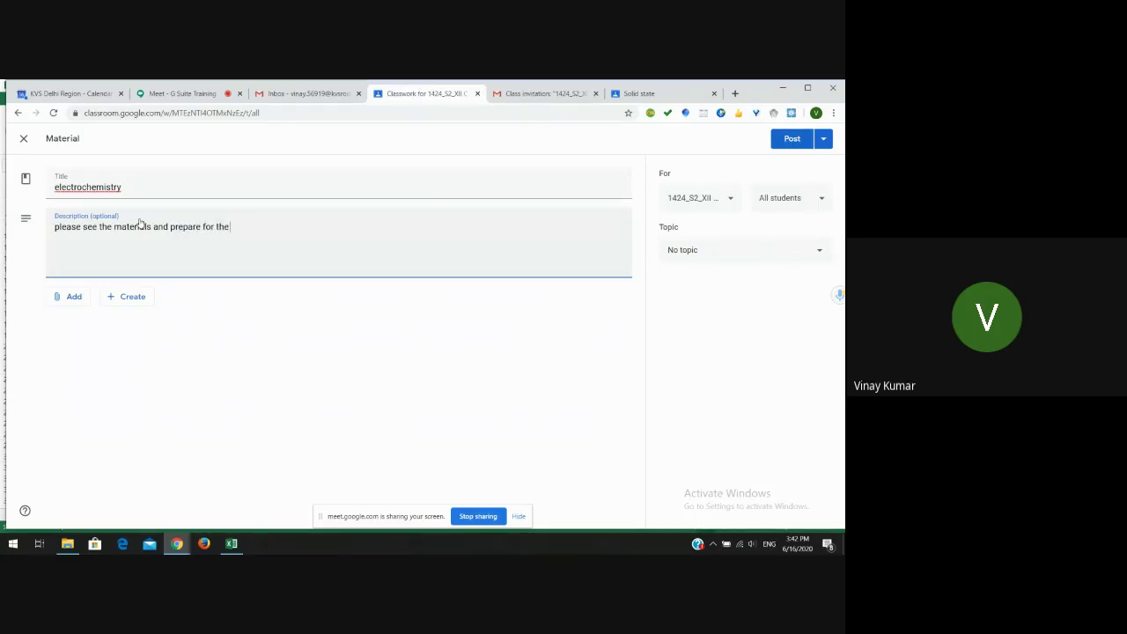
{"action": "type", "text": " upcoming class"}
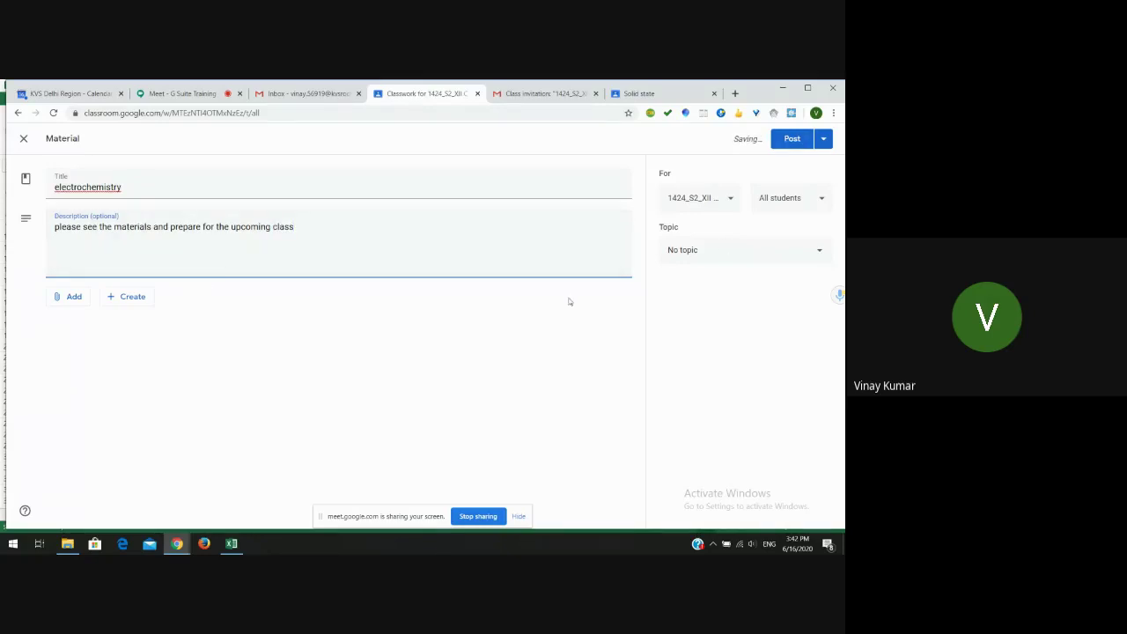
- File the material under a new topic named ELECTRO NOTES
{"action": "left_click", "coordinate": [738, 251]}
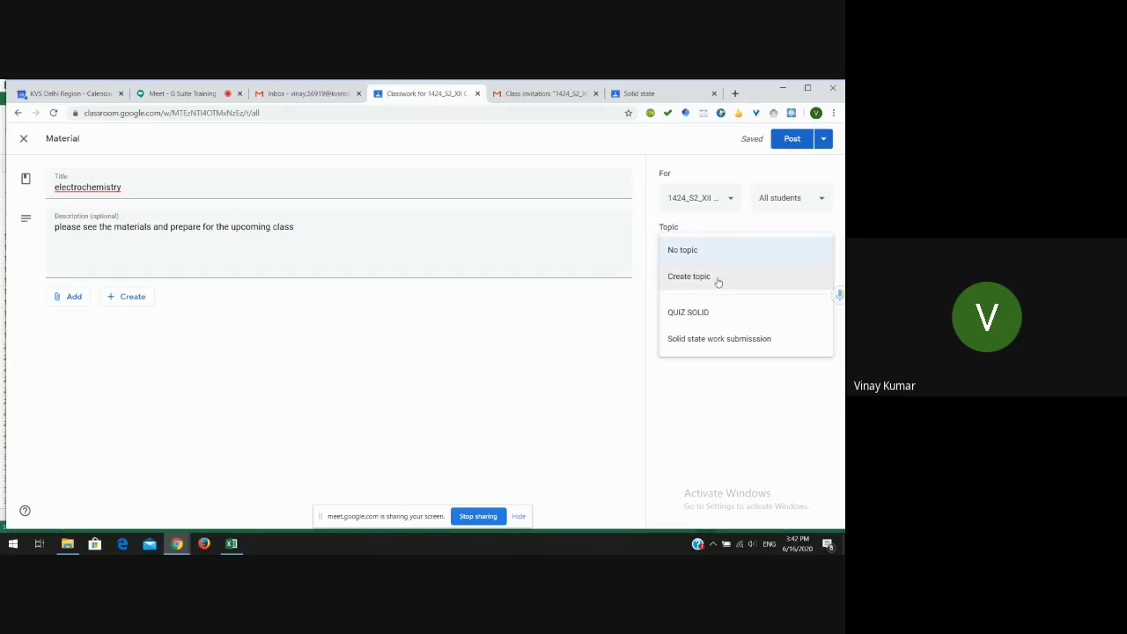
{"action": "left_click", "coordinate": [716, 278]}
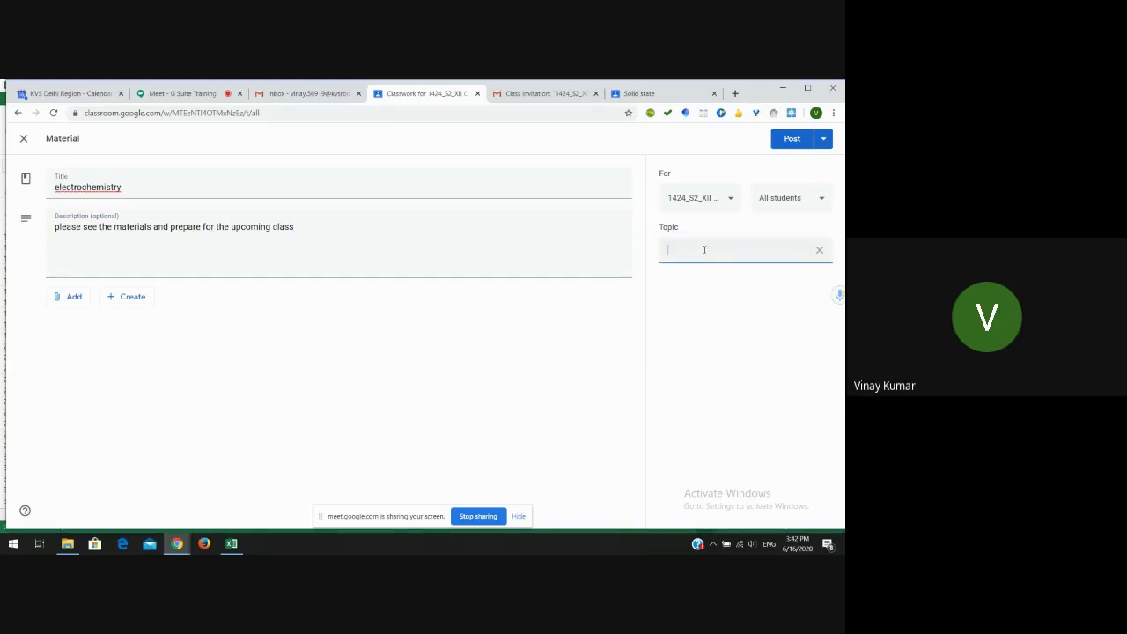
{"action": "type", "text": "ELECTRO NOTES"}
{"action": "left_click", "coordinate": [73, 298]}
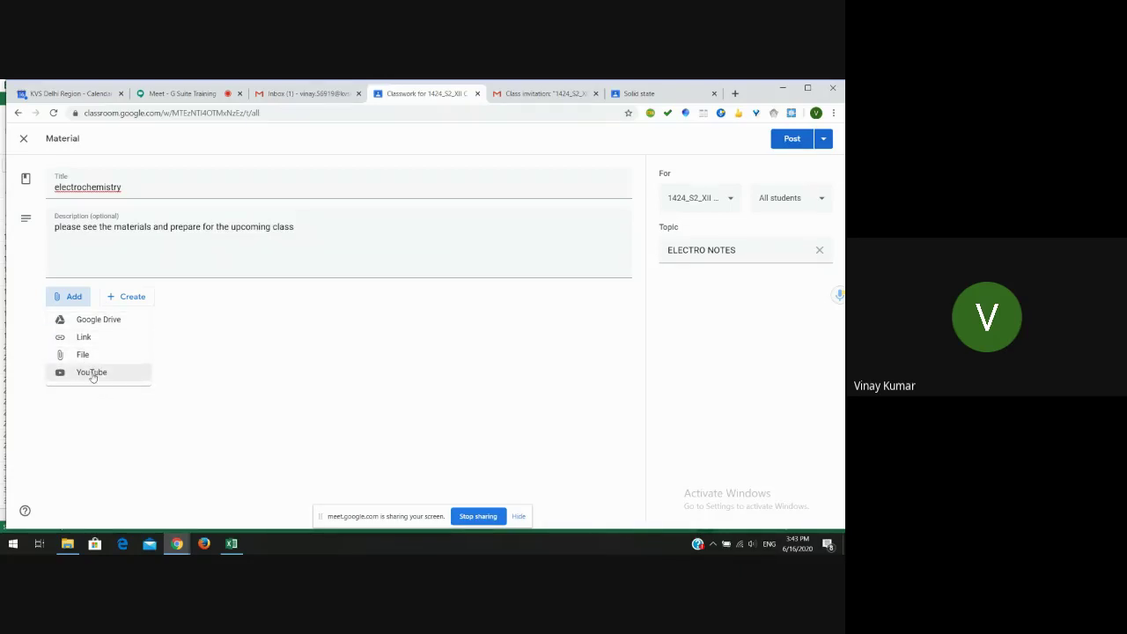
- Search YouTube for 'electrochemistry xii' to find a video for the material
{"action": "left_click", "coordinate": [91, 372]}
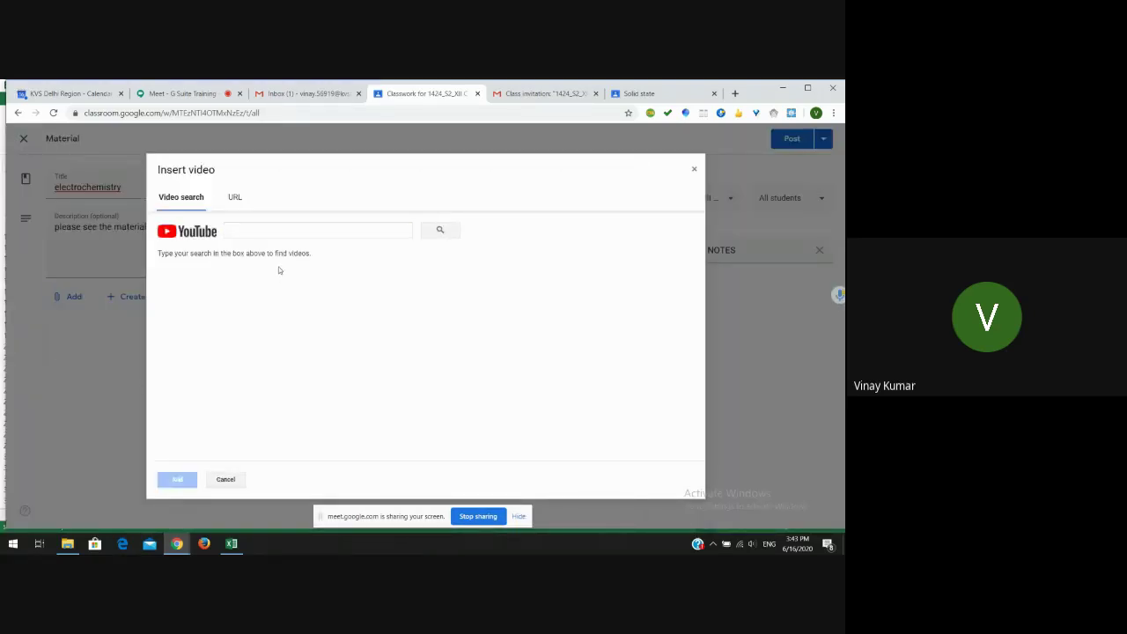
{"action": "left_click", "coordinate": [259, 230]}
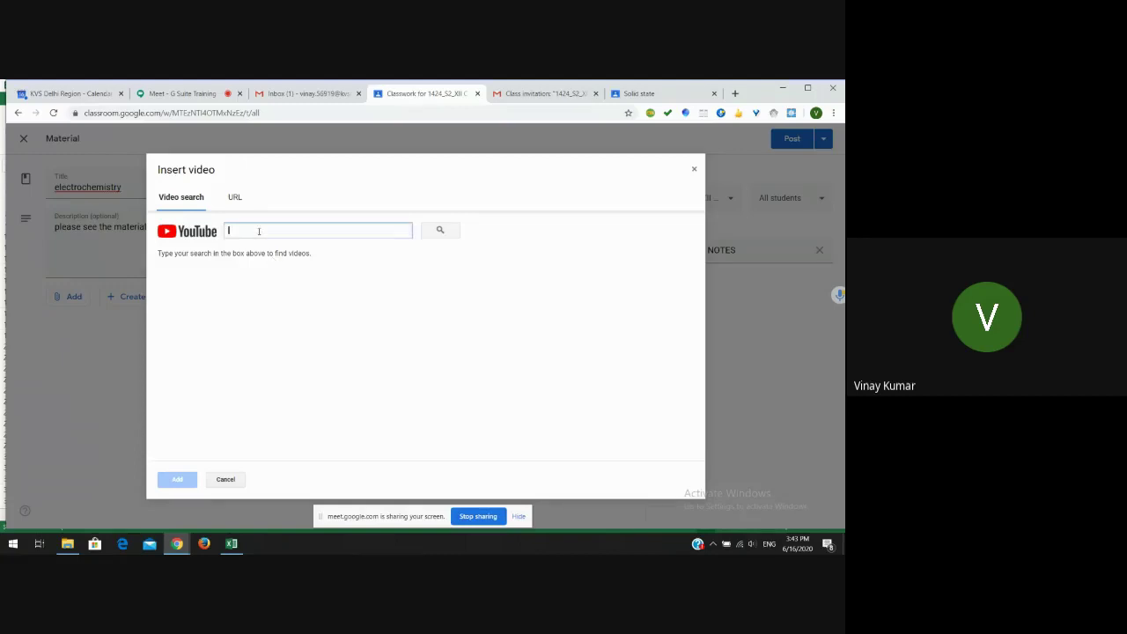
{"action": "type", "text": "electroche"}
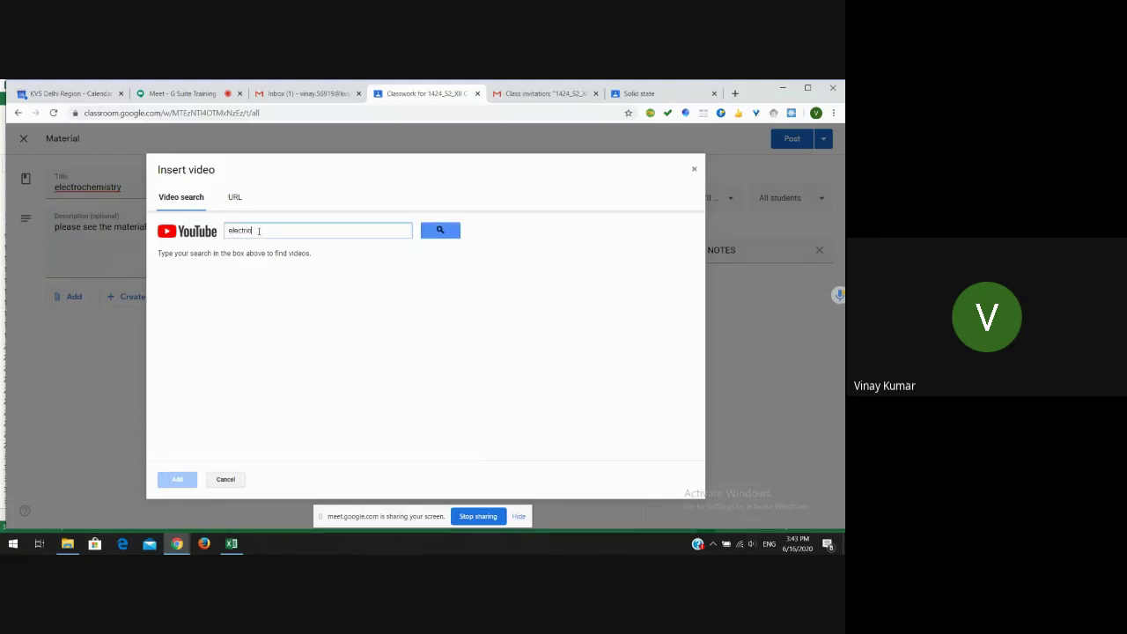
{"action": "type", "text": "mistry"}
{"action": "double_click", "coordinate": [259, 231]}
{"action": "type", "text": "xii"}
{"action": "key", "text": "Return"}
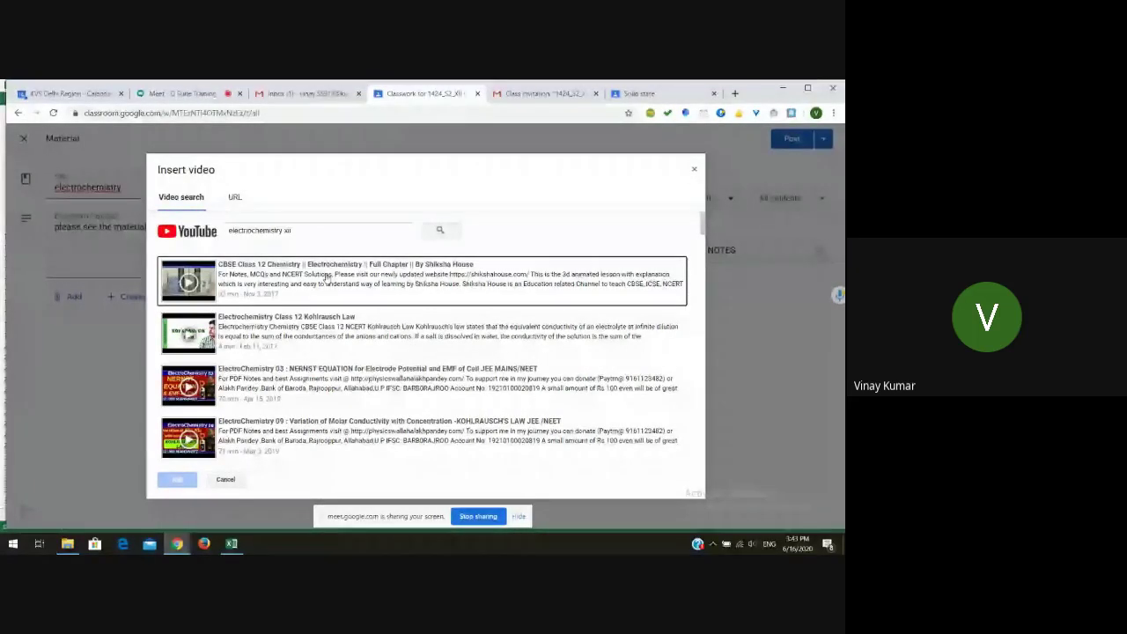
- Attach the Shiksha House electrochemistry full-chapter video and preview that it plays
{"action": "left_click", "coordinate": [325, 278]}
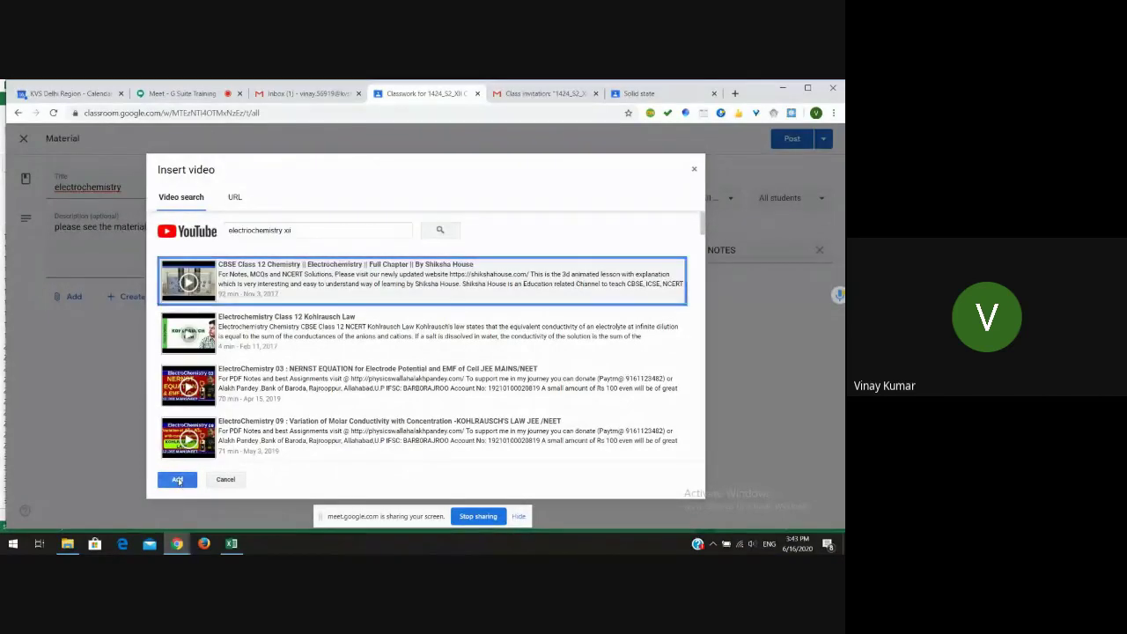
{"action": "left_click", "coordinate": [177, 479]}
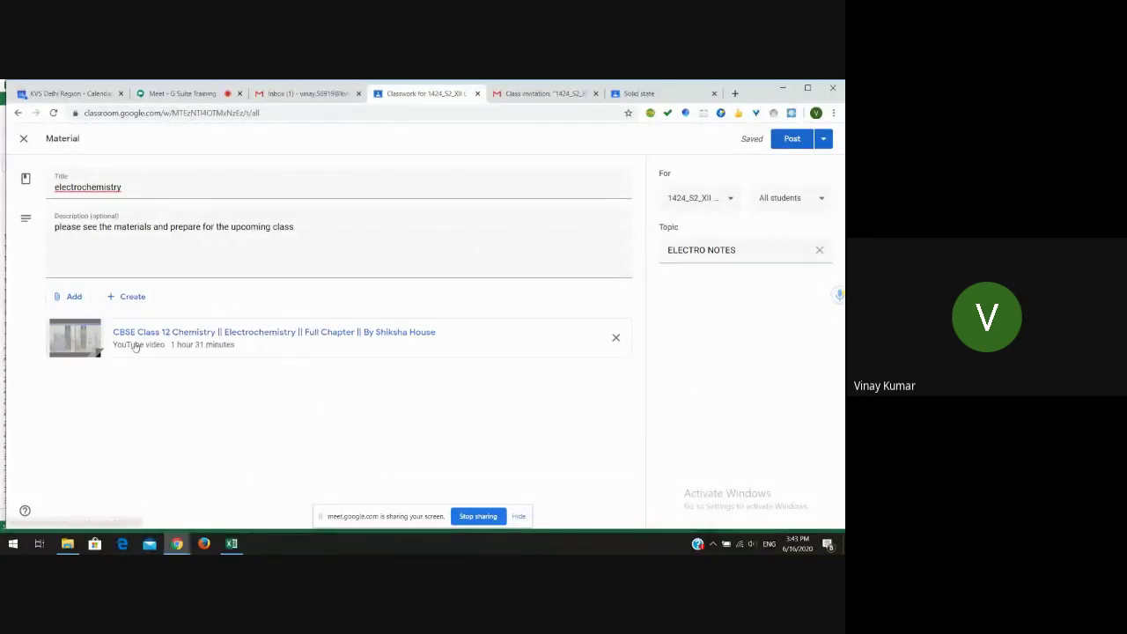
{"action": "left_click", "coordinate": [96, 339]}
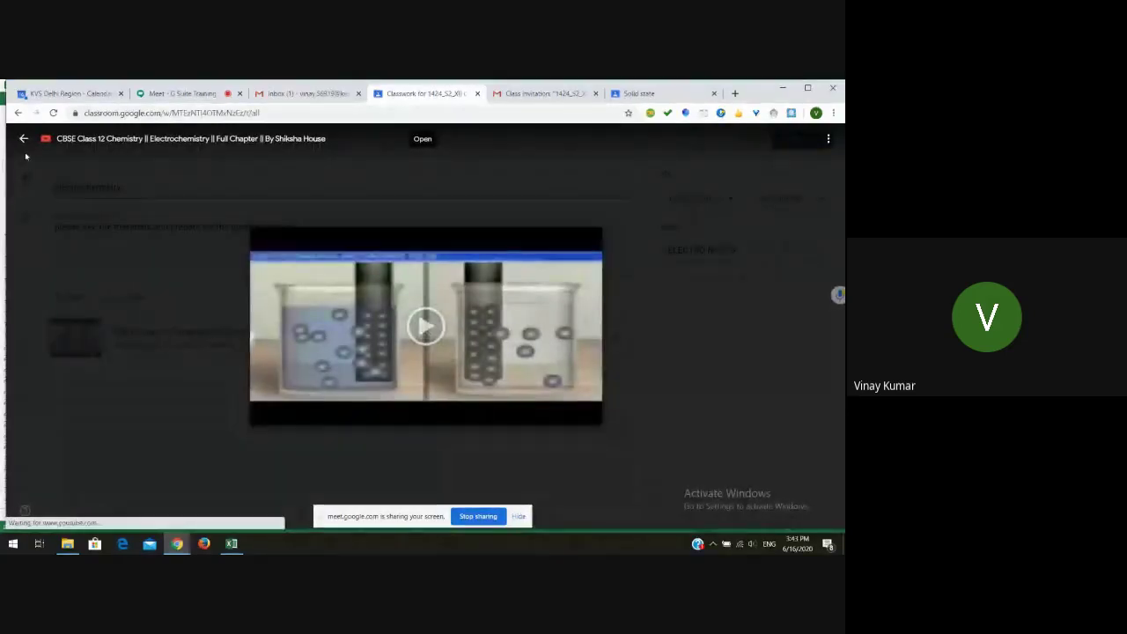
{"action": "left_click", "coordinate": [24, 138]}
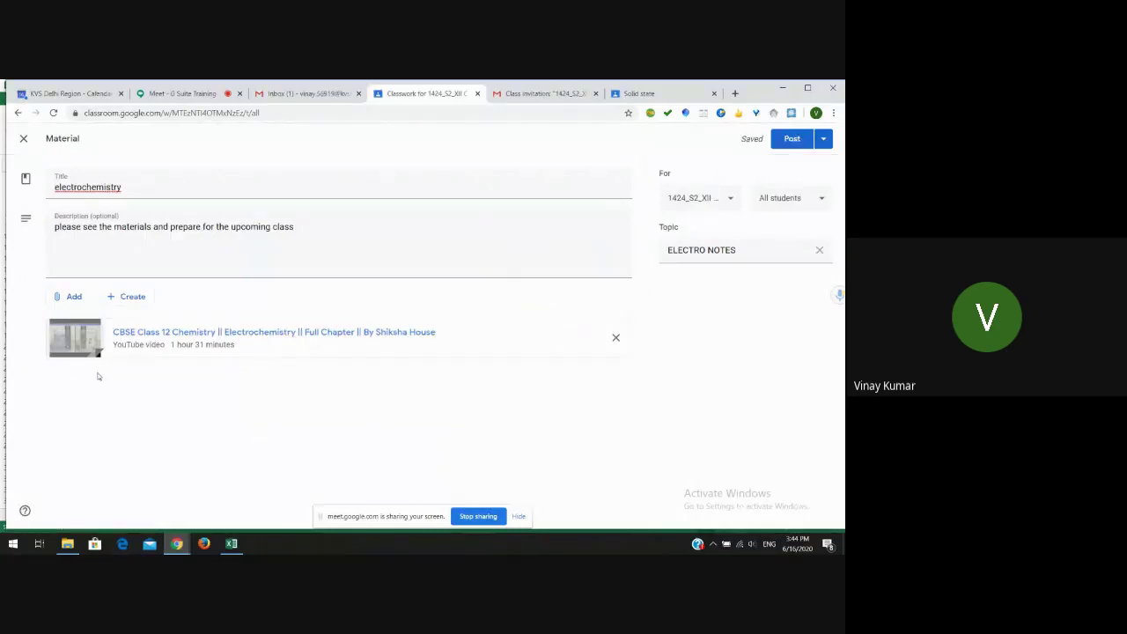
{"action": "left_click", "coordinate": [74, 297]}
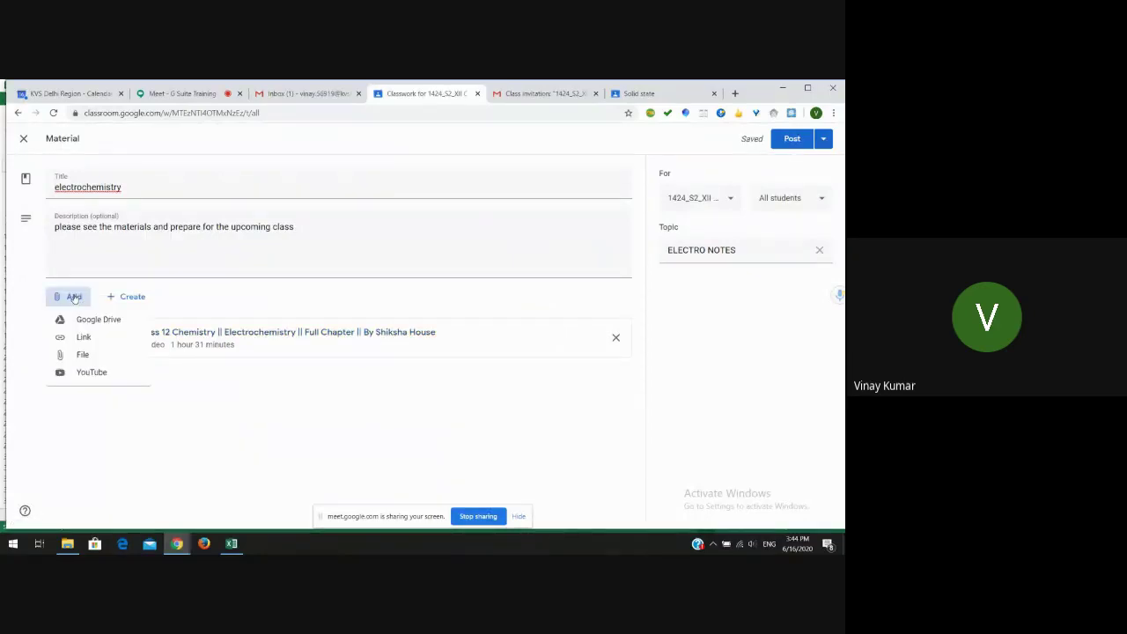
- Upload ELECTRO NCERT.pdf from quarantine chemistry > PPT XII CHEM, then open a new browser tab
{"action": "left_click", "coordinate": [82, 355]}
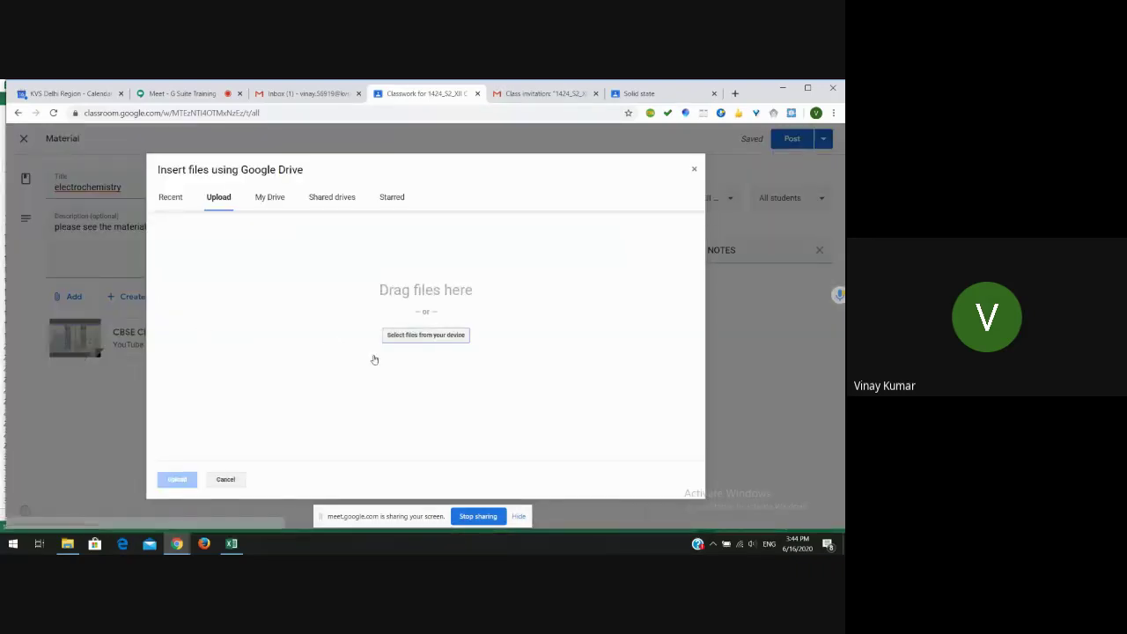
{"action": "left_click", "coordinate": [440, 333]}
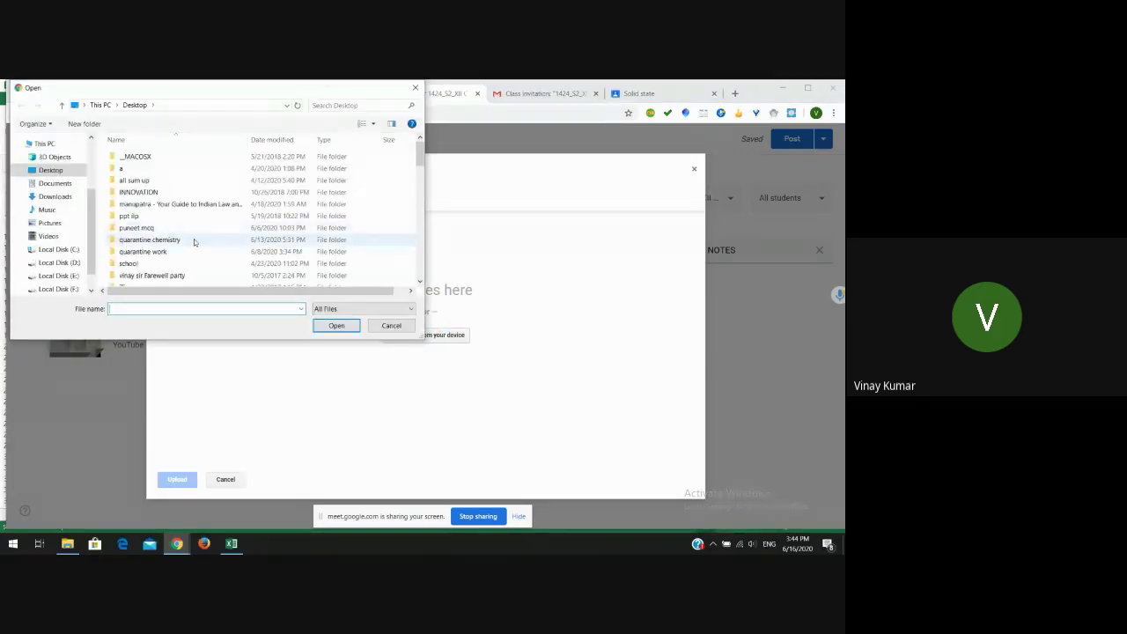
{"action": "double_click", "coordinate": [195, 242]}
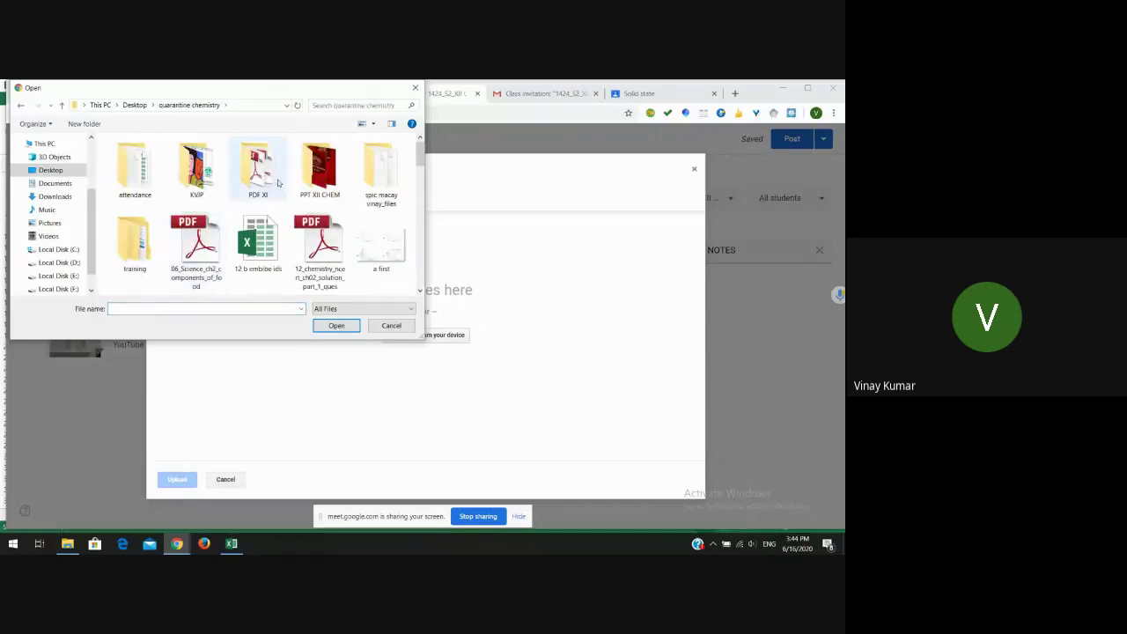
{"action": "double_click", "coordinate": [317, 172]}
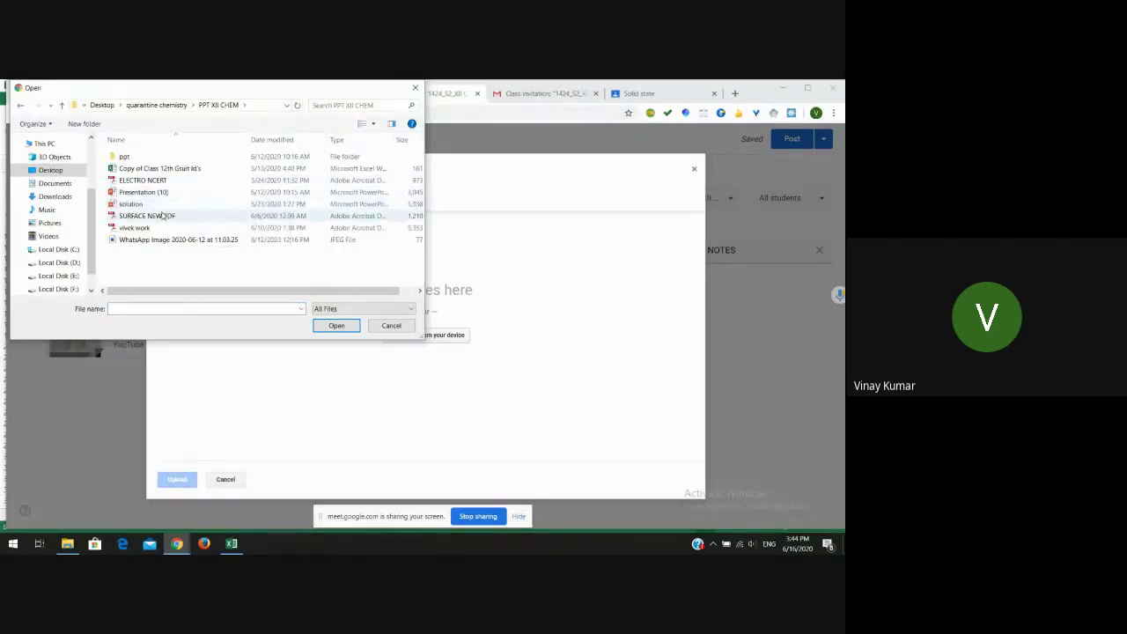
{"action": "left_click", "coordinate": [175, 182]}
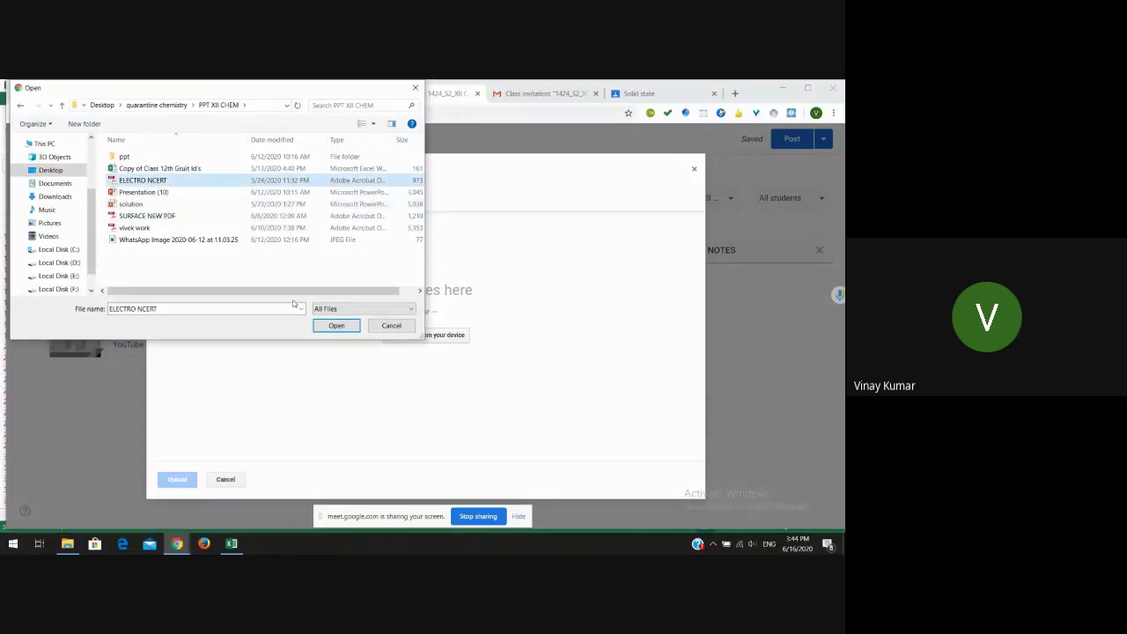
{"action": "left_click", "coordinate": [336, 326]}
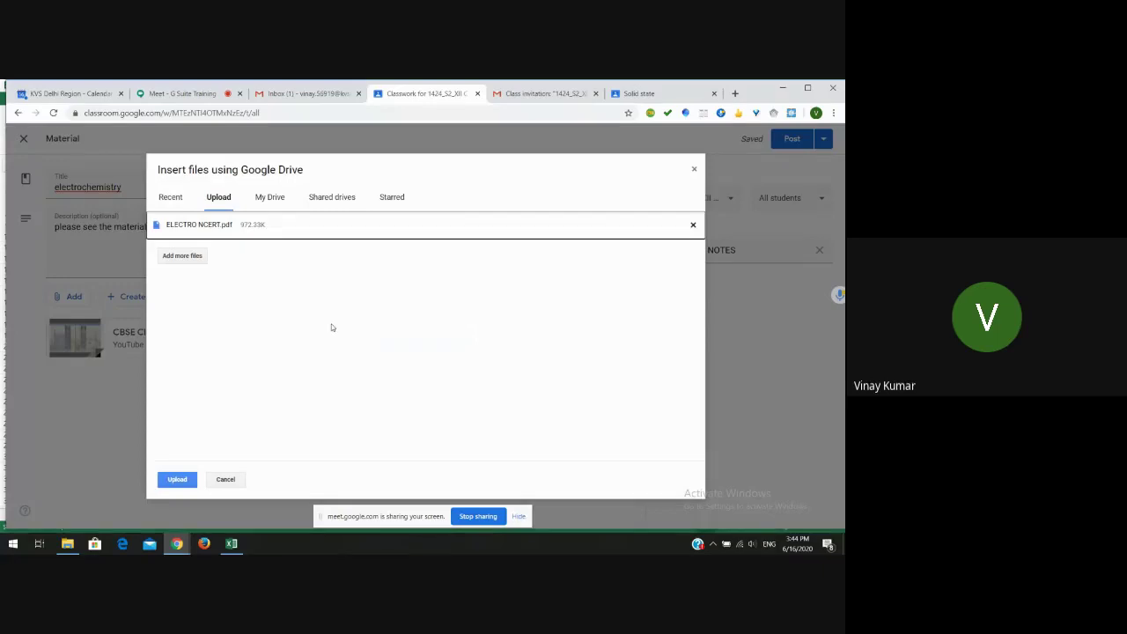
{"action": "left_click", "coordinate": [183, 480]}
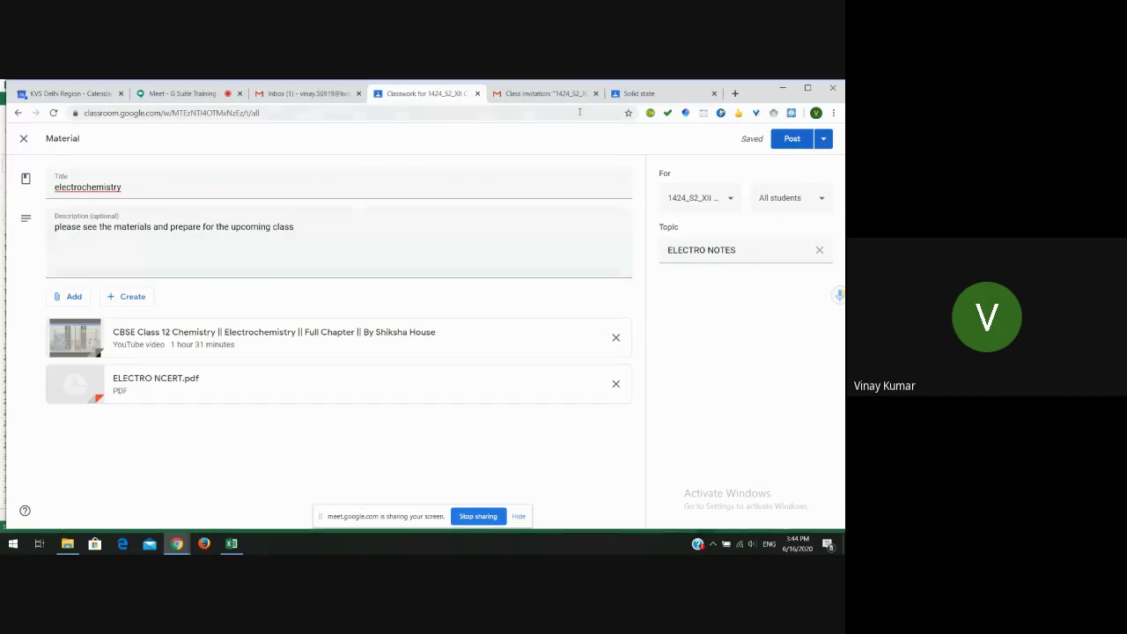
{"action": "left_click", "coordinate": [734, 93]}
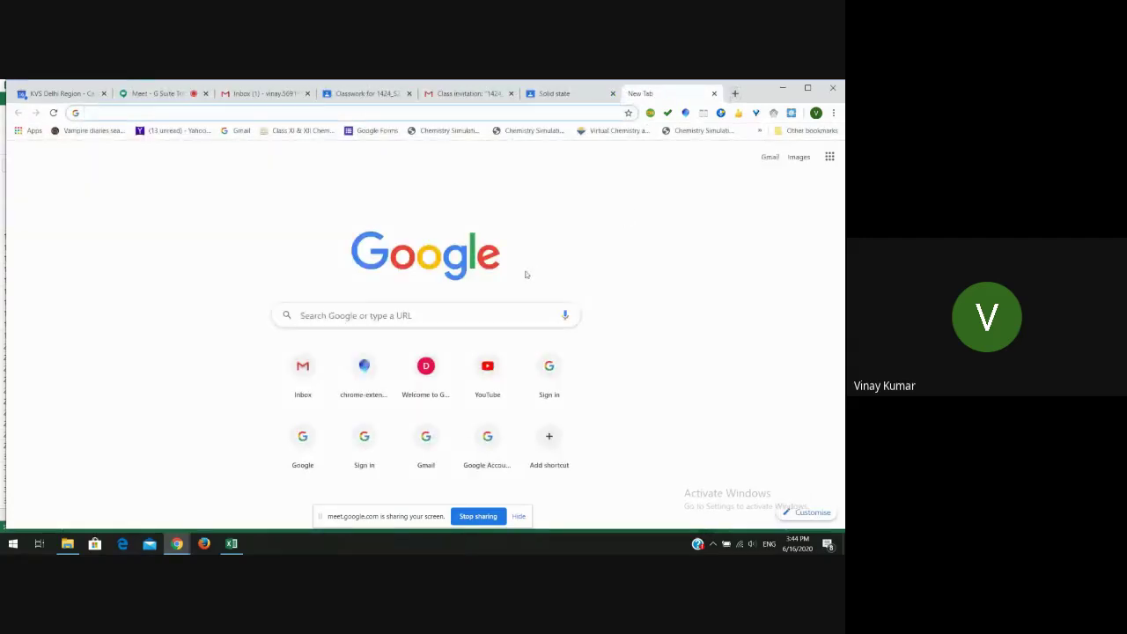
- Search Google for 'diksha' and open the 'Explore Content - Diksha' page
{"action": "left_click", "coordinate": [436, 319]}
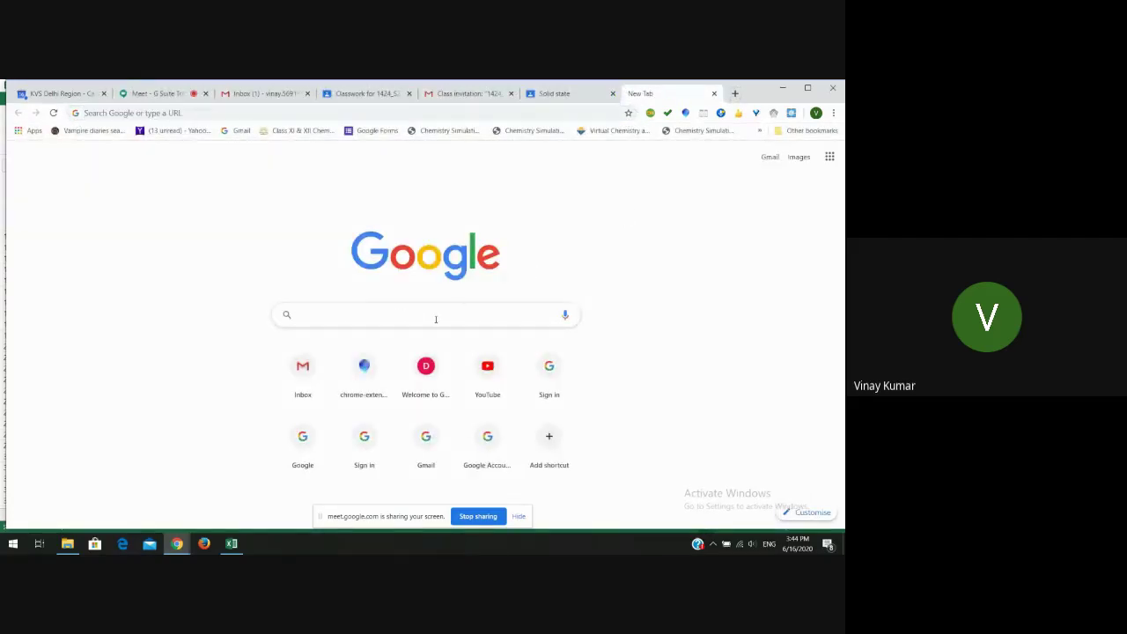
{"action": "type", "text": "diksha"}
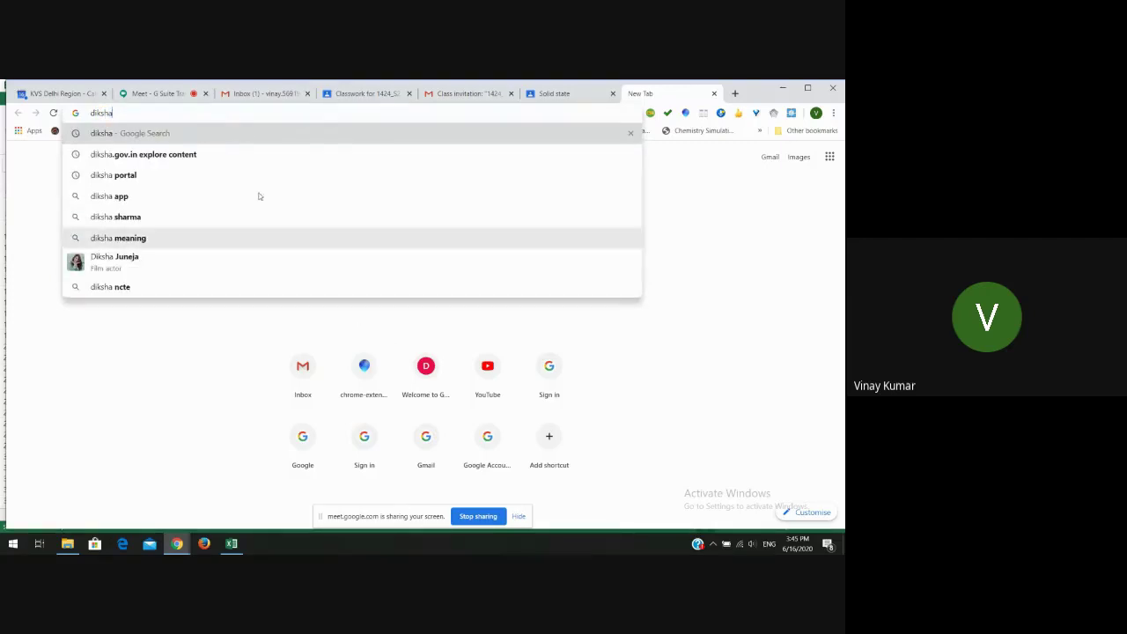
{"action": "left_click", "coordinate": [233, 160]}
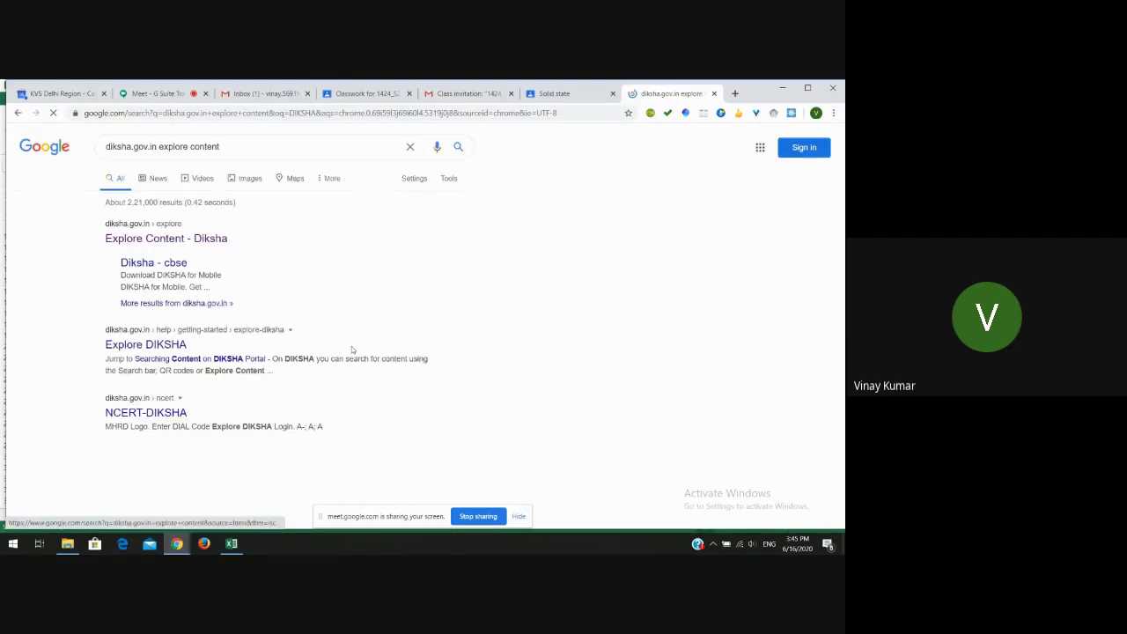
{"action": "left_click", "coordinate": [169, 240]}
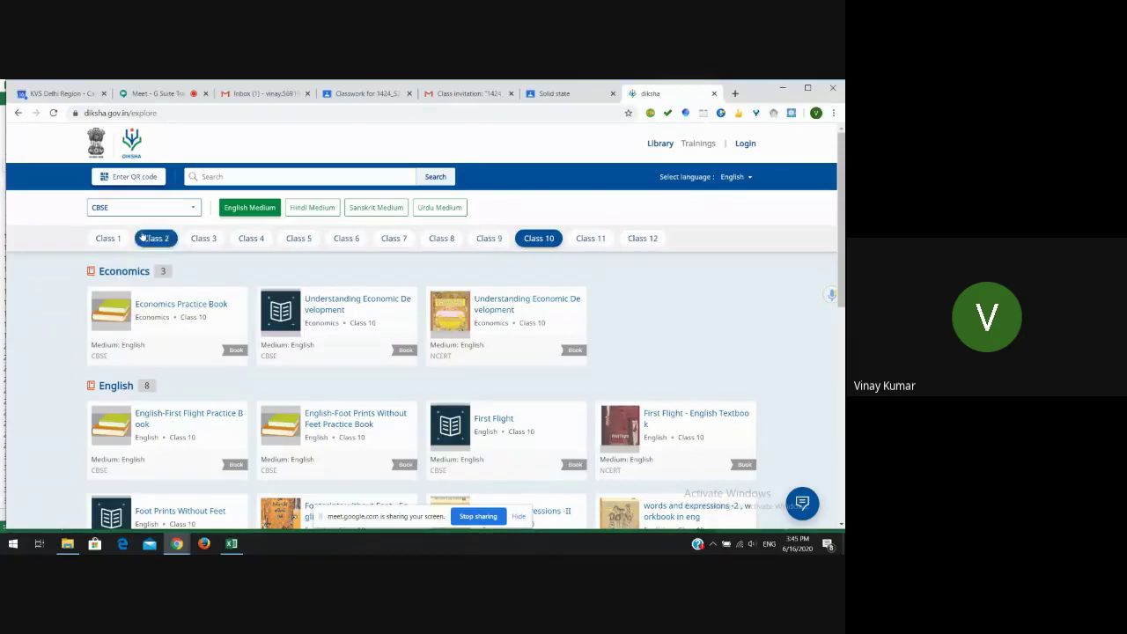
- Open the Class 12 Chemistry Part 1 textbook on DIKSHA
{"action": "left_click", "coordinate": [651, 239]}
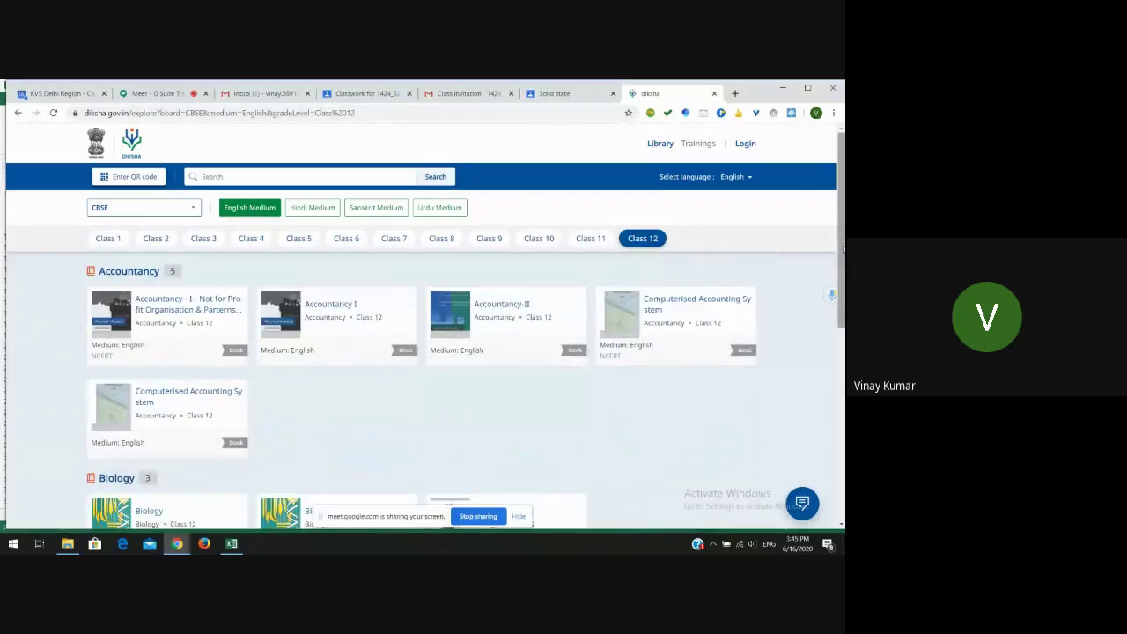
{"action": "scroll", "coordinate": [423, 325], "scroll_direction": "down", "scroll_amount": 2}
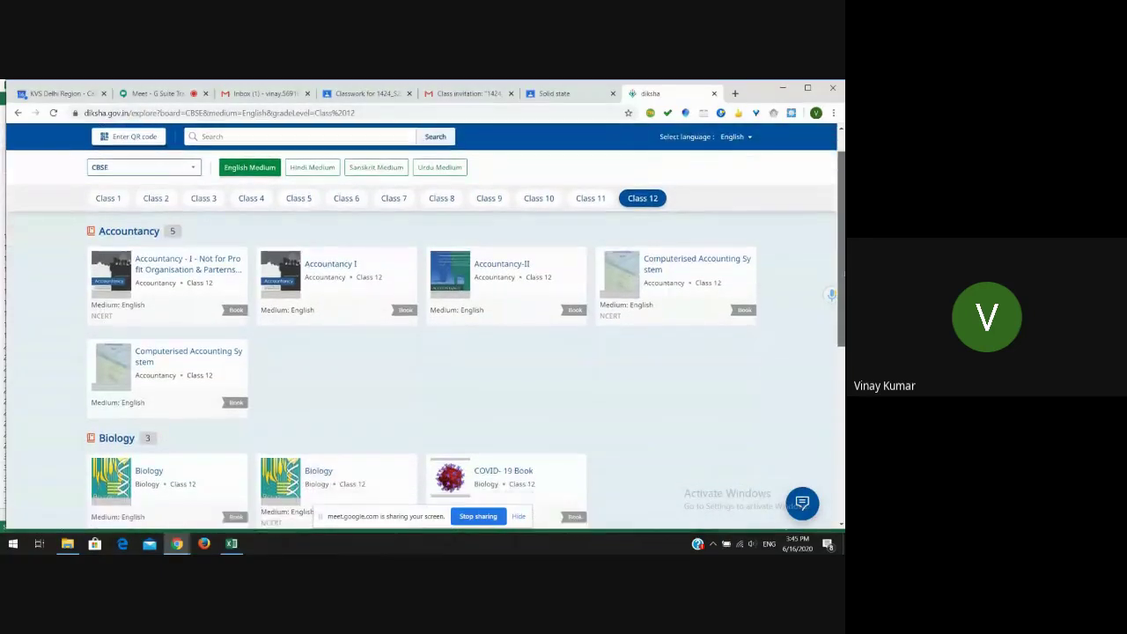
{"action": "scroll", "coordinate": [423, 326], "scroll_direction": "down", "scroll_amount": 3}
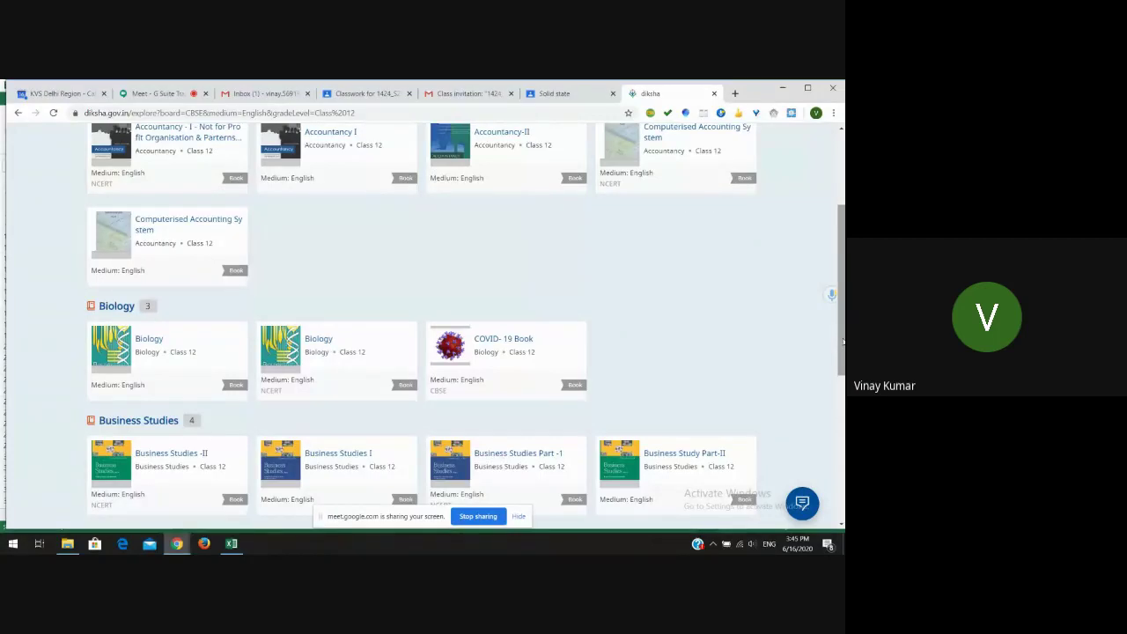
{"action": "scroll", "coordinate": [843, 342], "scroll_direction": "down", "scroll_amount": 3}
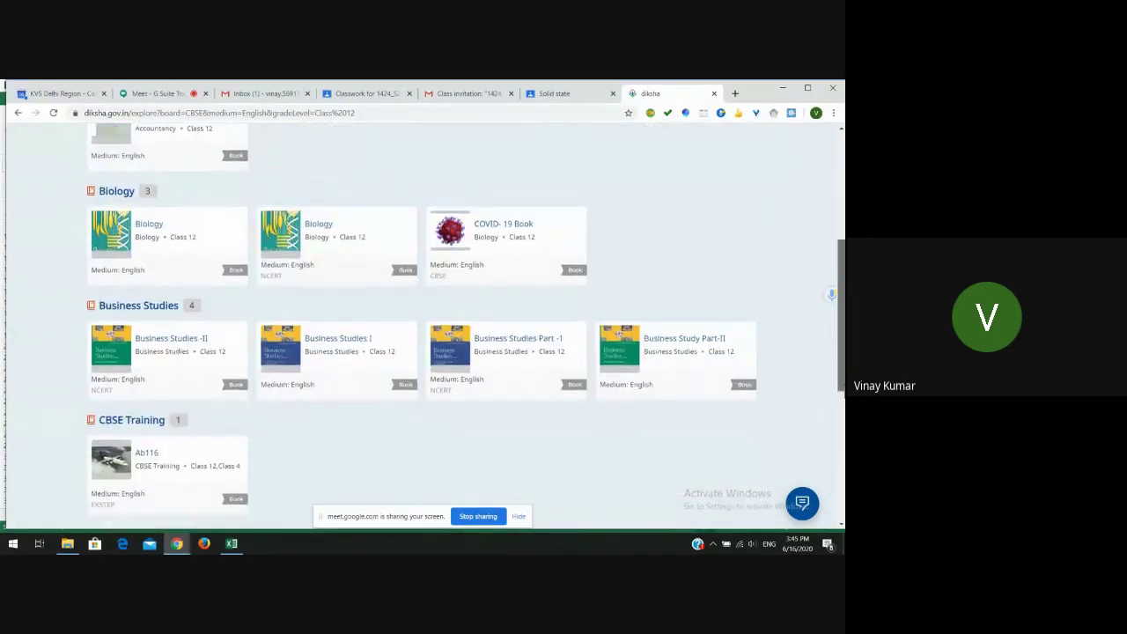
{"action": "scroll", "coordinate": [422, 326], "scroll_direction": "down", "scroll_amount": 5}
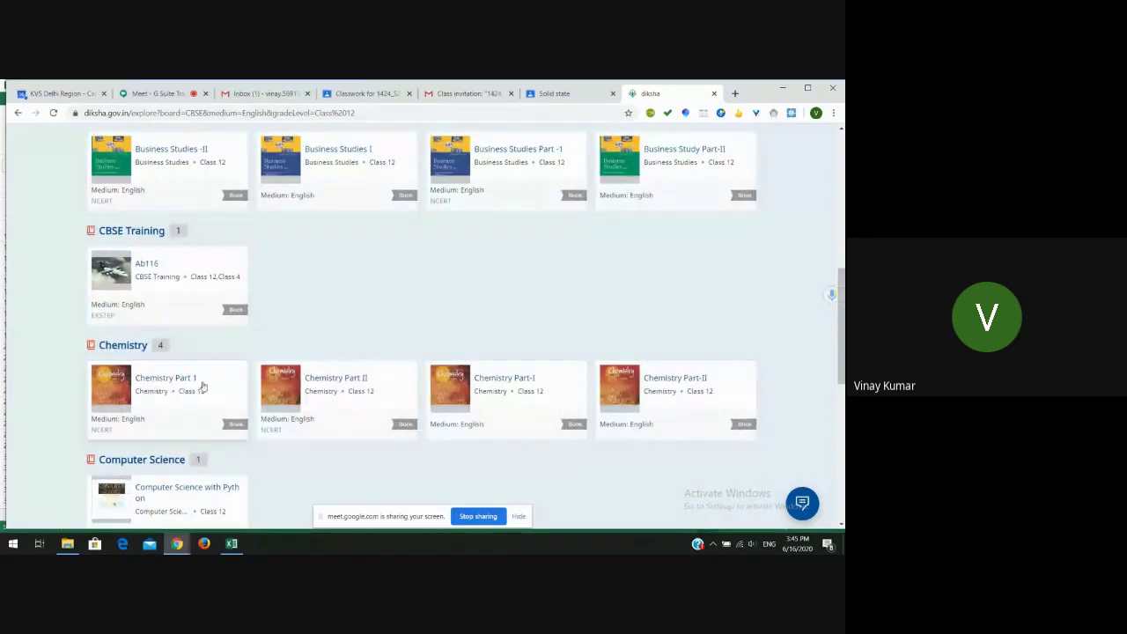
{"action": "left_click", "coordinate": [187, 389]}
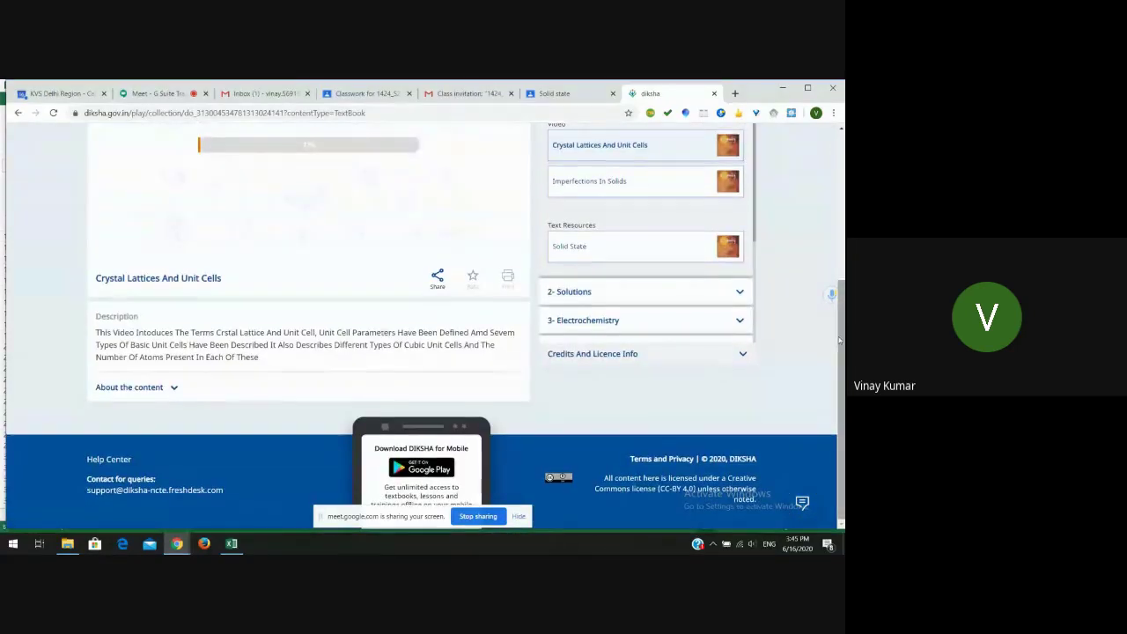
- Open the 3- Electrochemistry Mercury Cell, Lead Storage Battery And Fuel Cells video and copy its share link
{"action": "left_click_drag", "start_coordinate": [839, 338], "coordinate": [839, 250]}
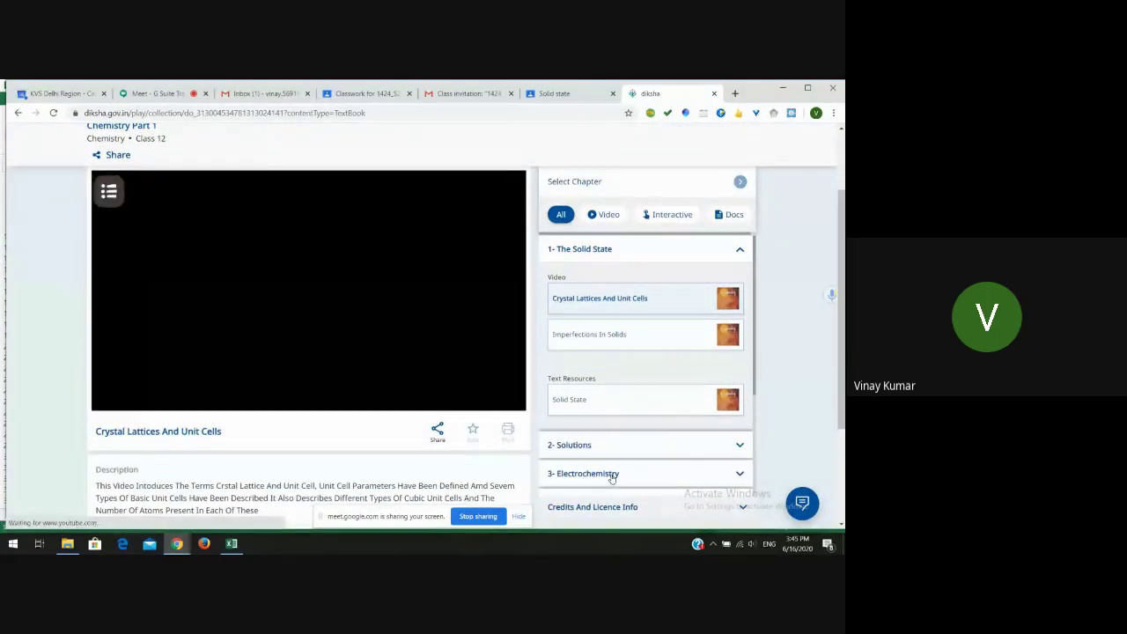
{"action": "left_click", "coordinate": [611, 474]}
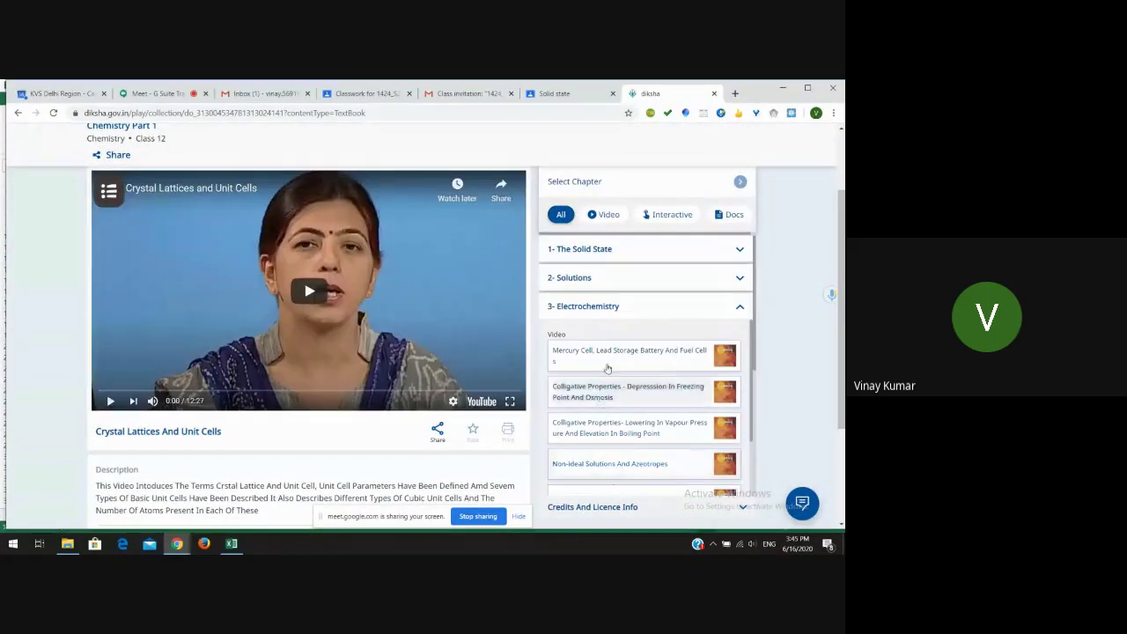
{"action": "left_click", "coordinate": [609, 355]}
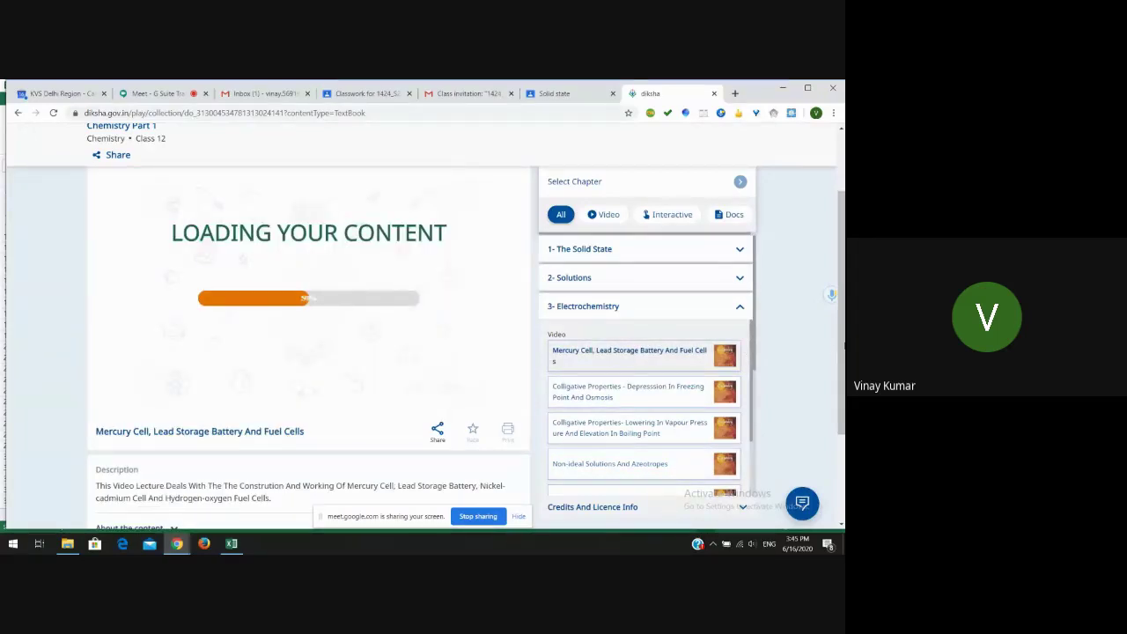
{"action": "scroll", "coordinate": [533, 415], "scroll_direction": "up", "scroll_amount": 1}
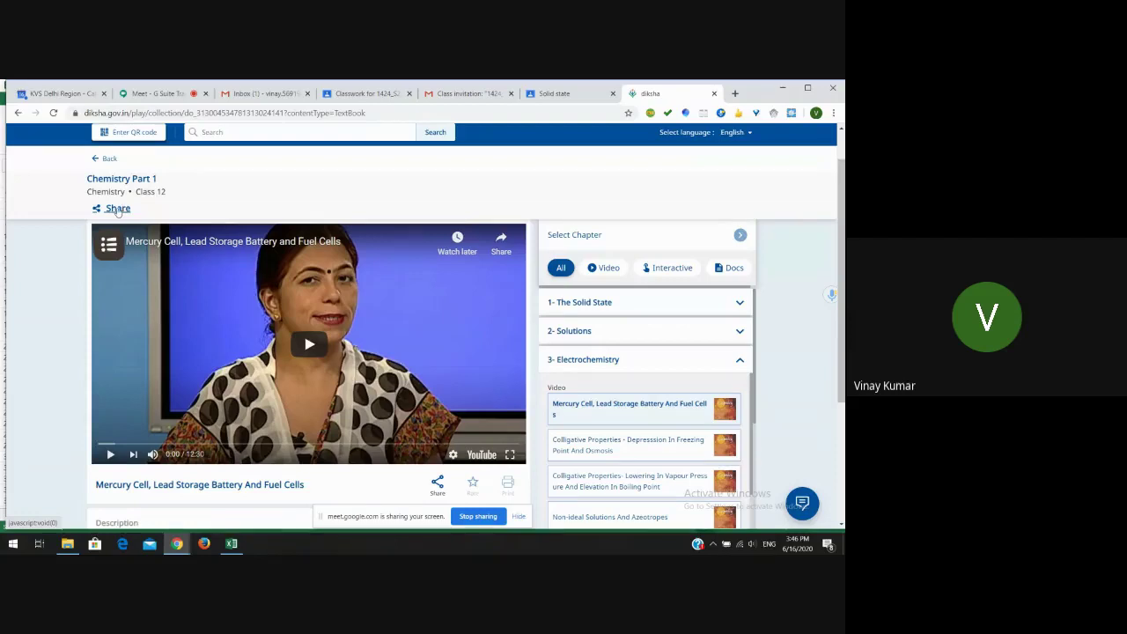
{"action": "left_click", "coordinate": [117, 208]}
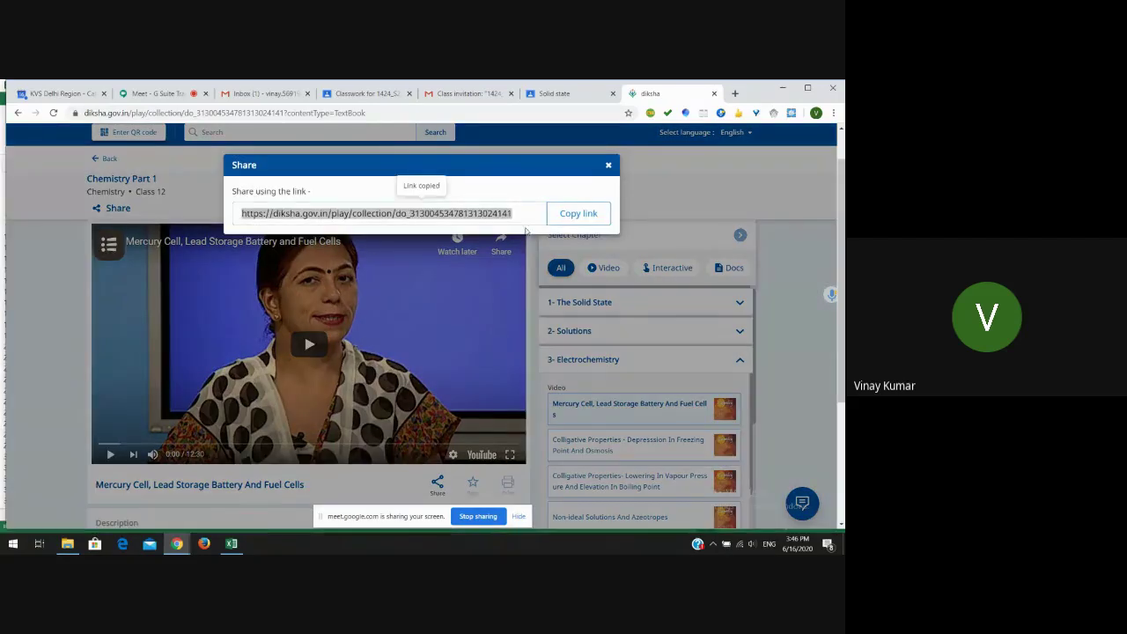